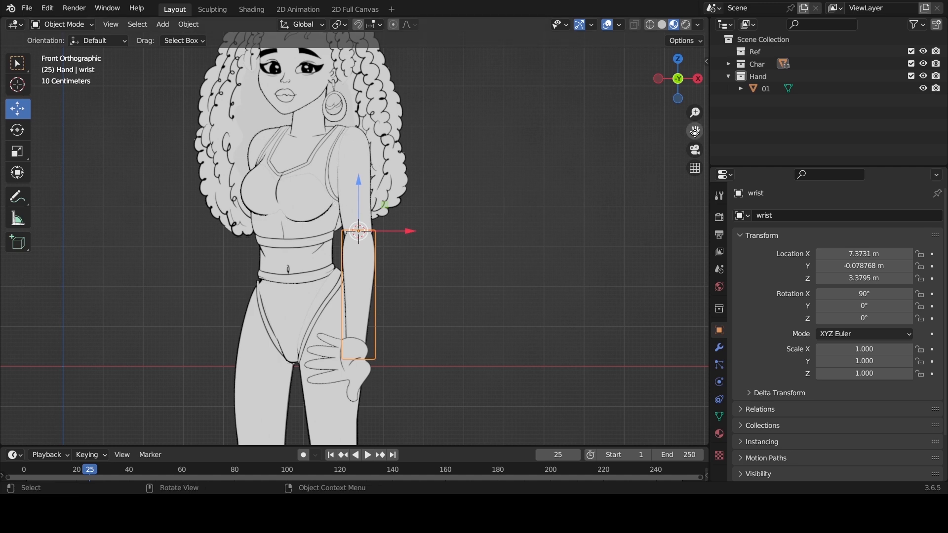
# Step: Examine the character's line art and body shading up close and at a distance in the front view
pyautogui.moveTo(694, 131); pyautogui.dragTo(715, 204)
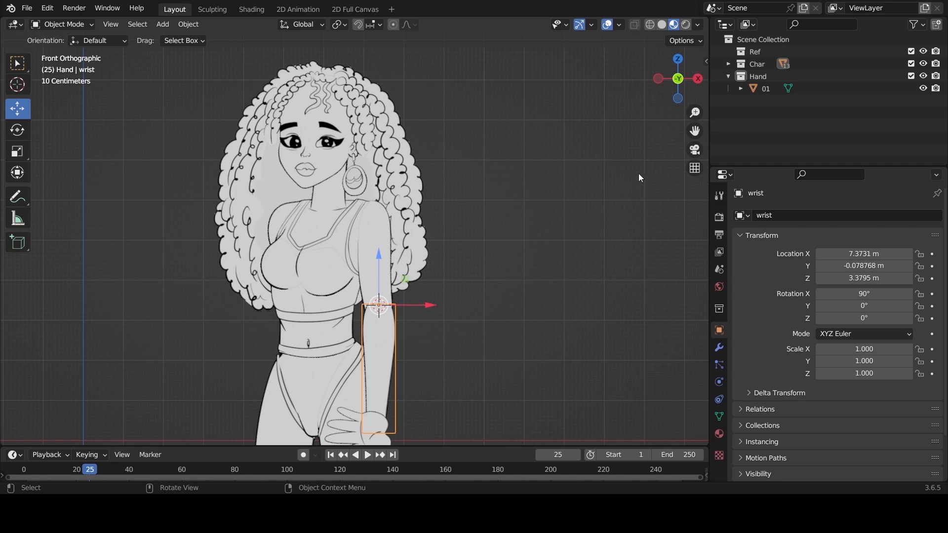
pyautogui.moveTo(695, 130); pyautogui.dragTo(704, 105)
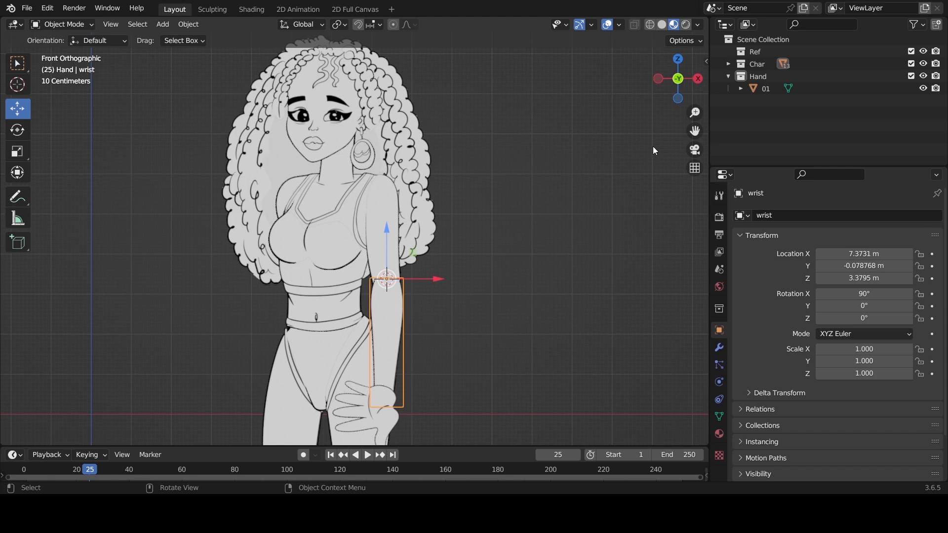
pyautogui.moveTo(690, 137); pyautogui.dragTo(697, 164)
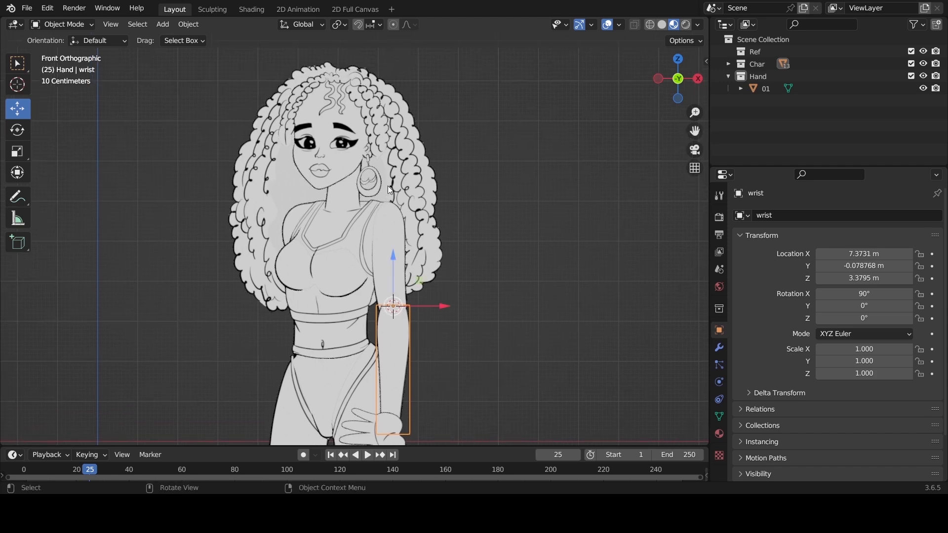
pyautogui.scroll(-2, 371, 195)
pyautogui.scroll(12, 371, 194)
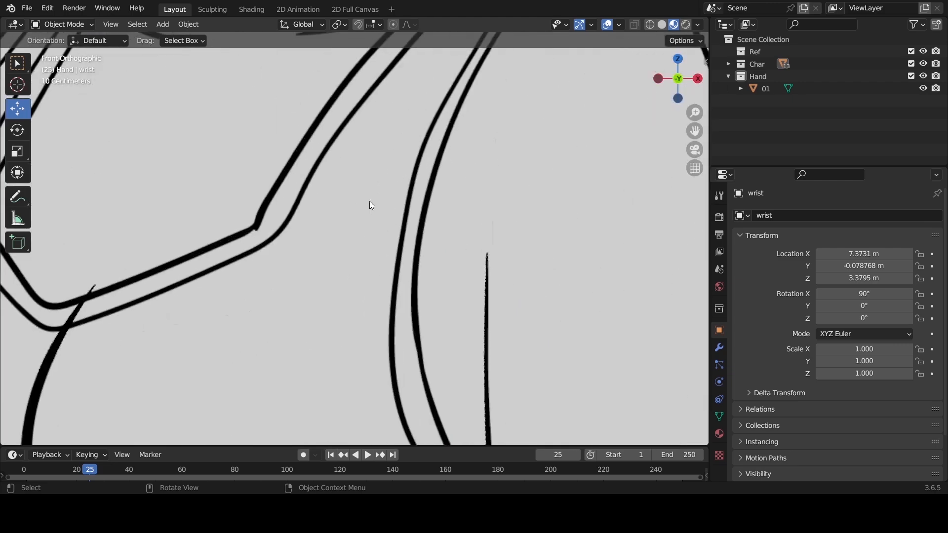
pyautogui.scroll(-9, 426, 194)
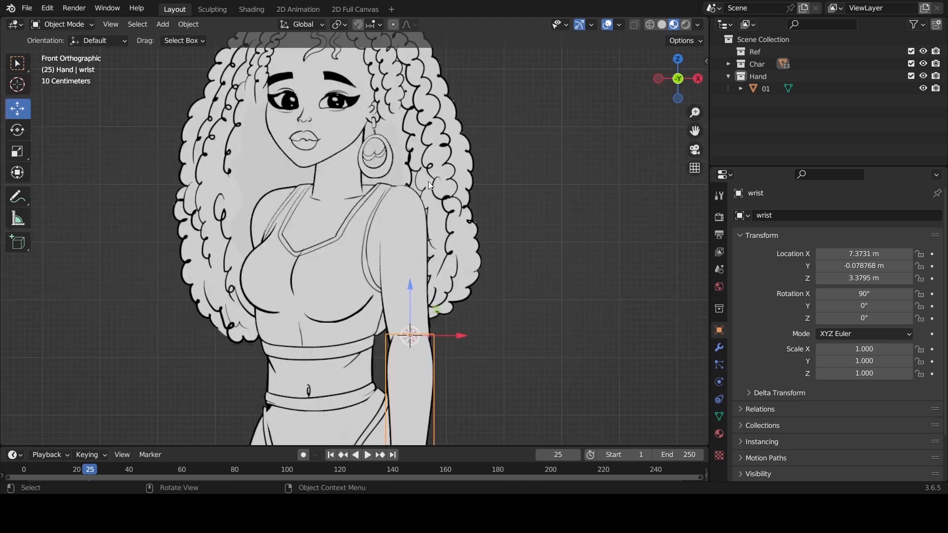
pyautogui.scroll(-3, 417, 153)
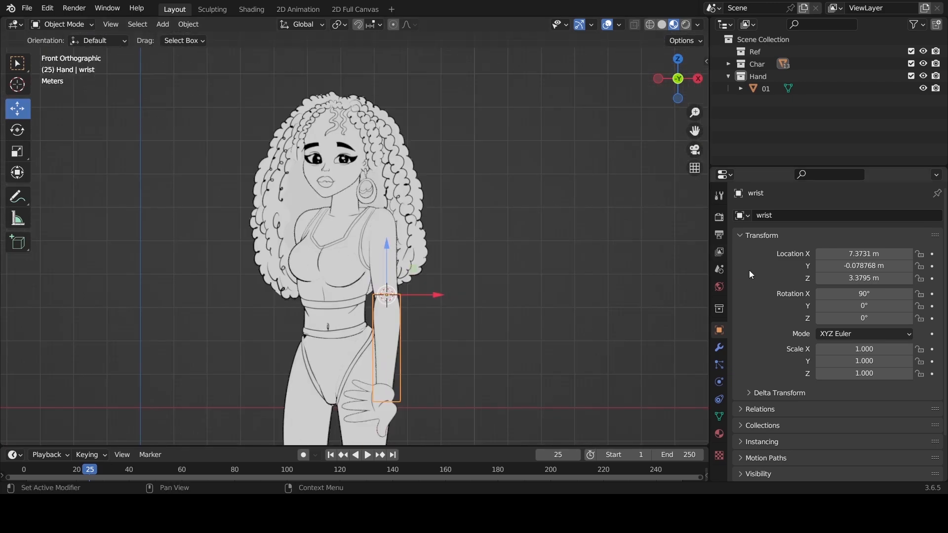
pyautogui.scroll(4, 430, 253)
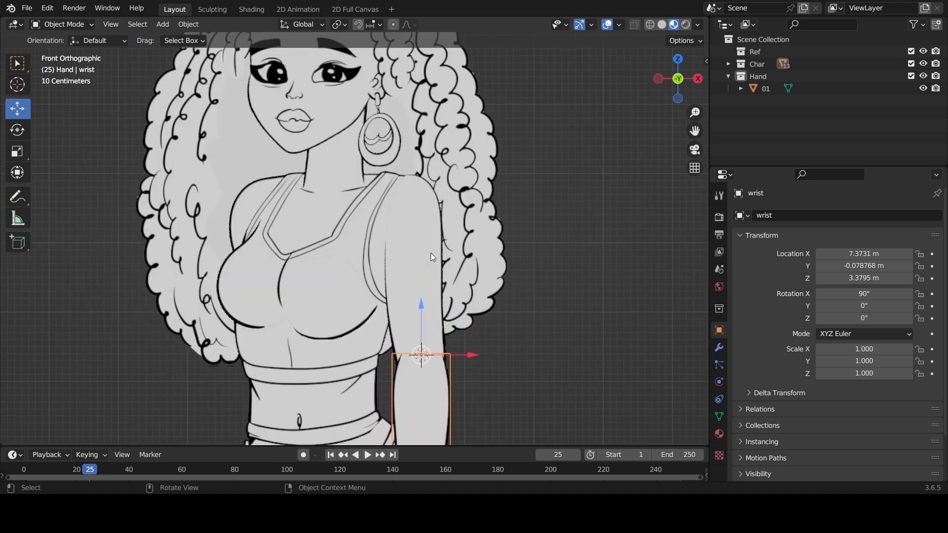
# Step: Set the scene's color management view transform to Standard and check the character's whites
pyautogui.click(720, 218)
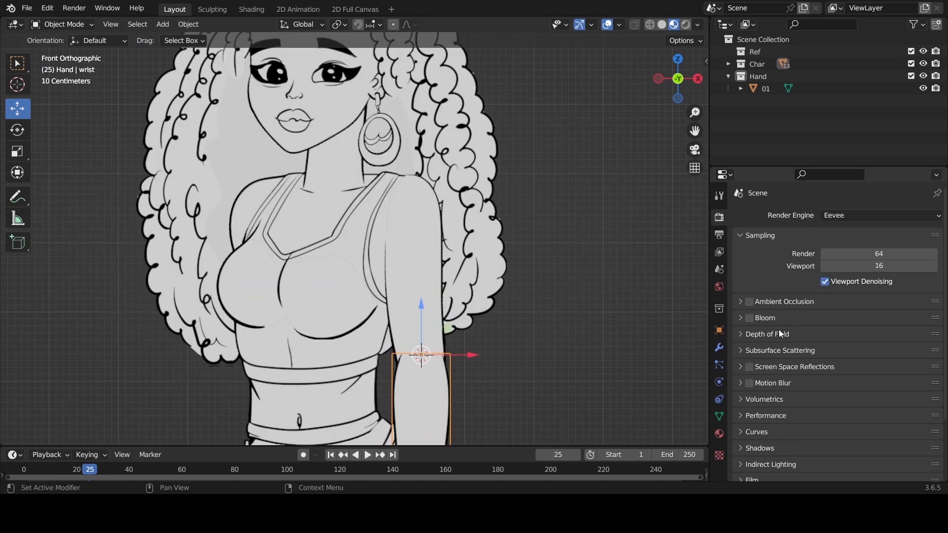
pyautogui.scroll(-4, 801, 355)
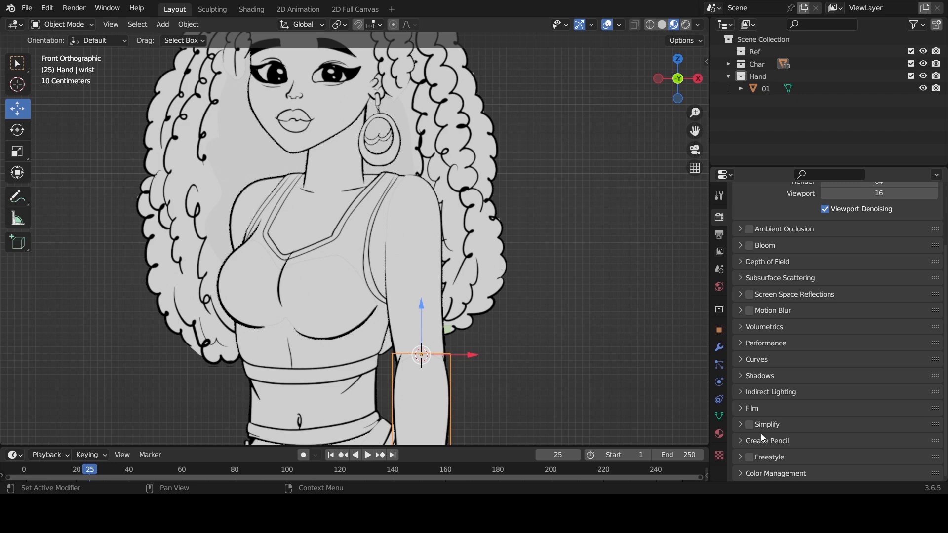
pyautogui.click(780, 474)
pyautogui.scroll(-5, 809, 471)
pyautogui.scroll(-1, 819, 466)
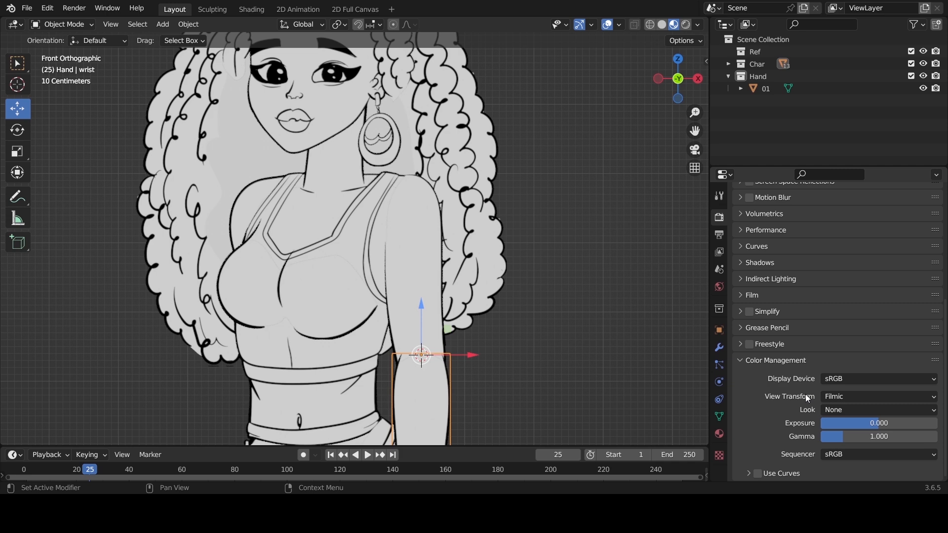
pyautogui.click(853, 398)
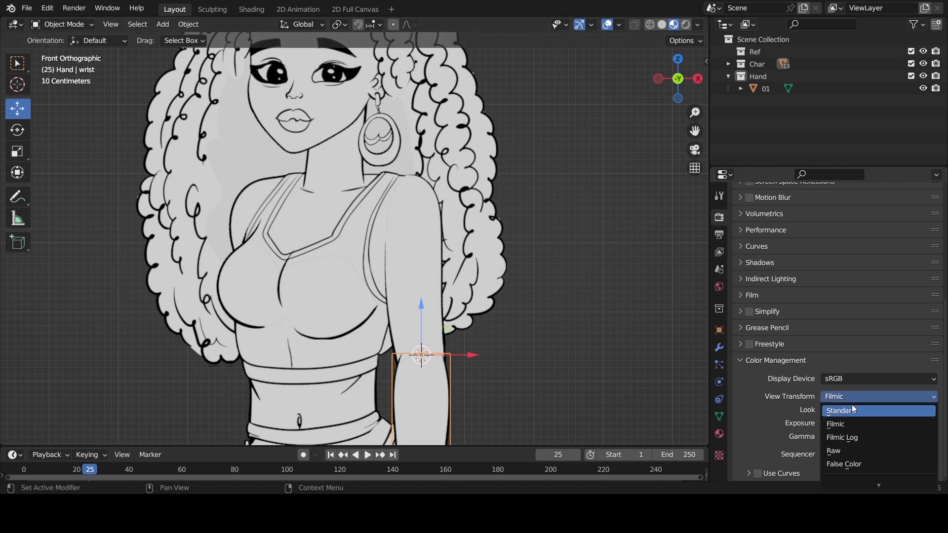
pyautogui.click(852, 410)
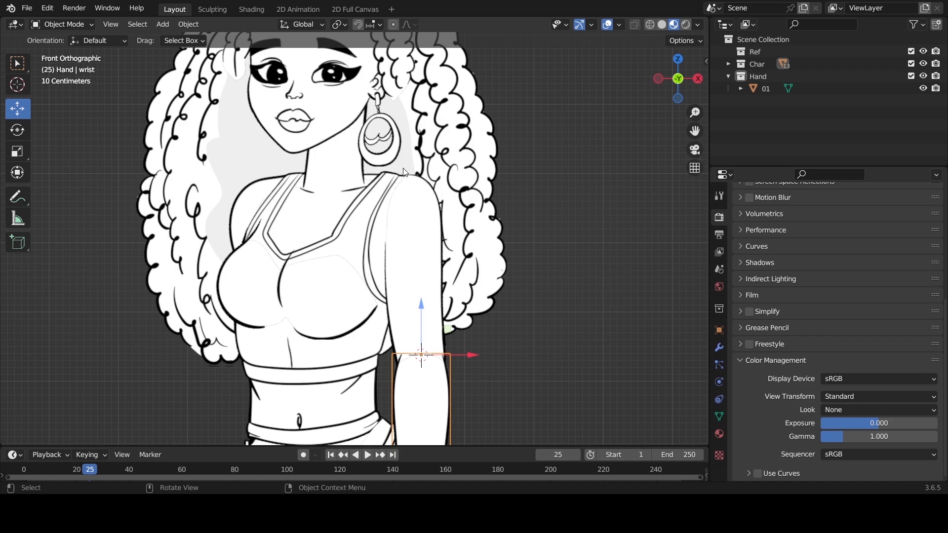
pyautogui.scroll(-3, 430, 328)
pyautogui.scroll(4, 431, 328)
pyautogui.scroll(-3, 546, 271)
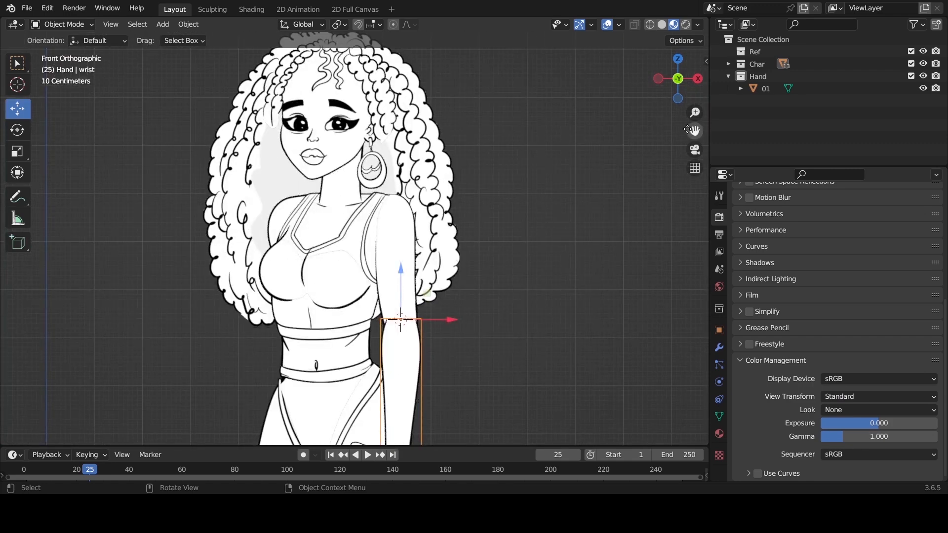
pyautogui.moveTo(694, 130); pyautogui.dragTo(696, 51)
pyautogui.scroll(-5, 458, 275)
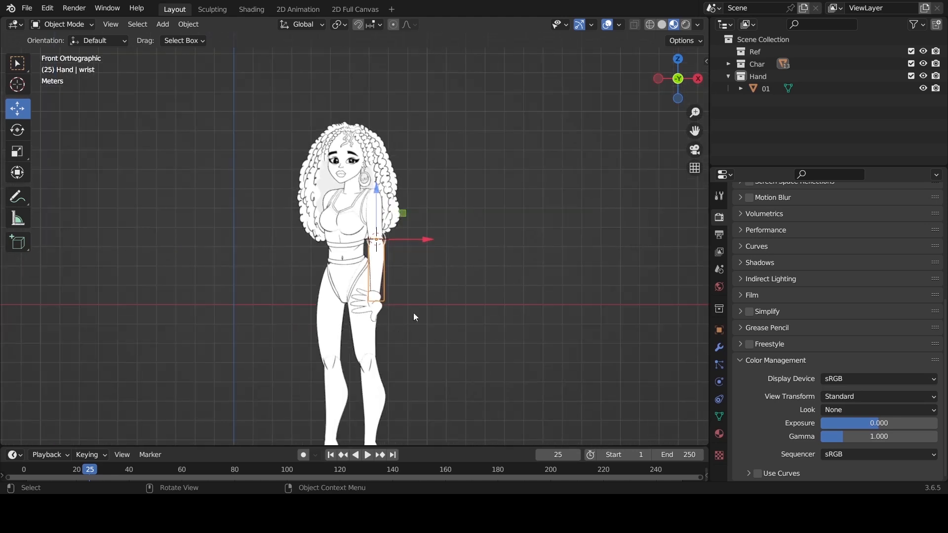
pyautogui.scroll(4, 413, 312)
pyautogui.click(387, 385)
pyautogui.scroll(2, 410, 383)
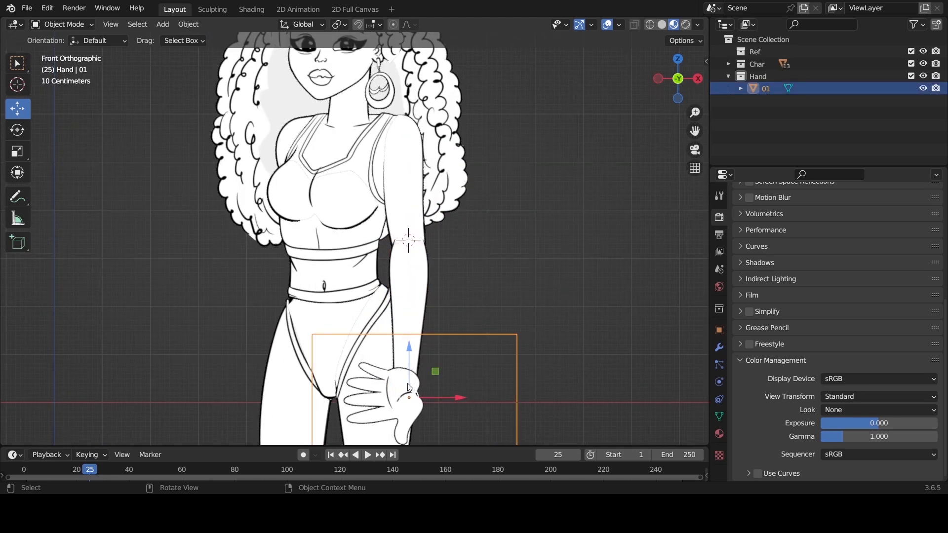
pyautogui.scroll(-2, 410, 383)
pyautogui.press('g')
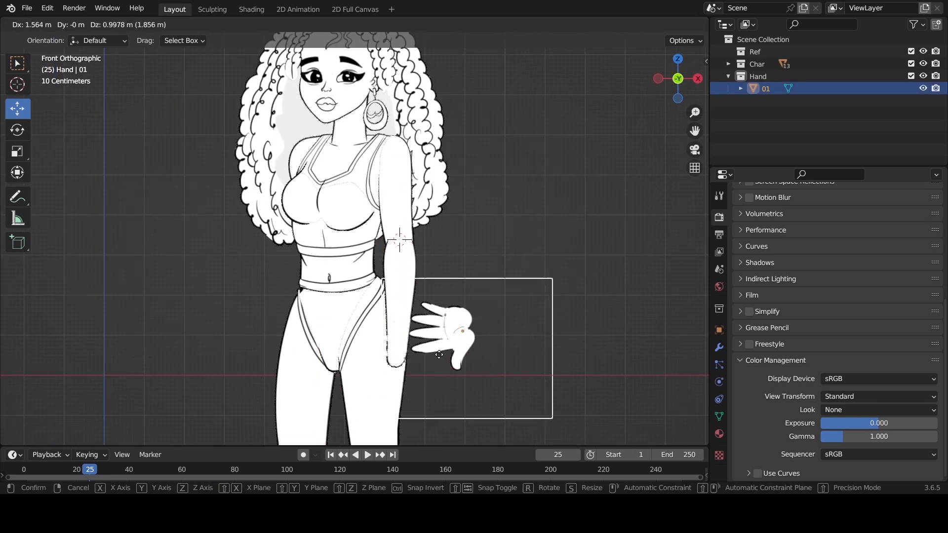
pyautogui.rightClick(397, 396)
pyautogui.scroll(4, 415, 400)
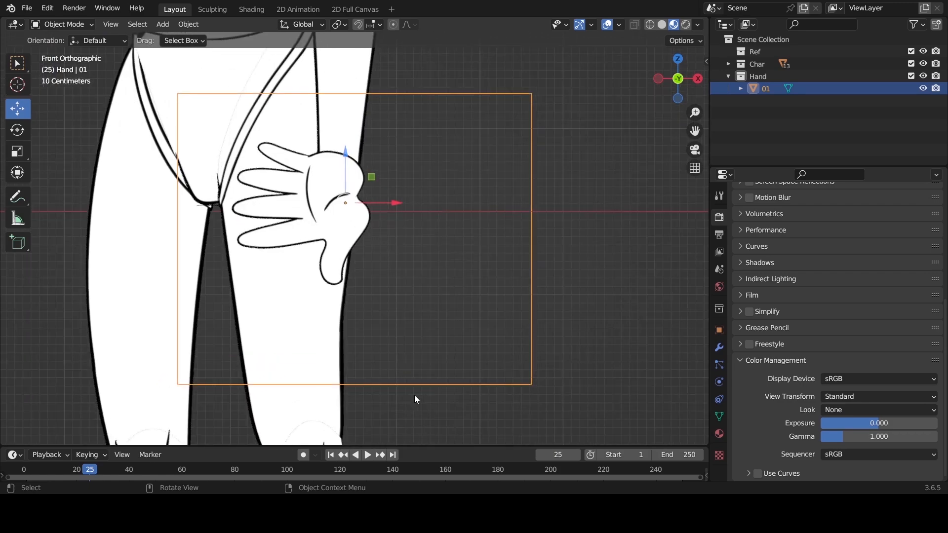
pyautogui.click(132, 295)
pyautogui.scroll(-3, 131, 292)
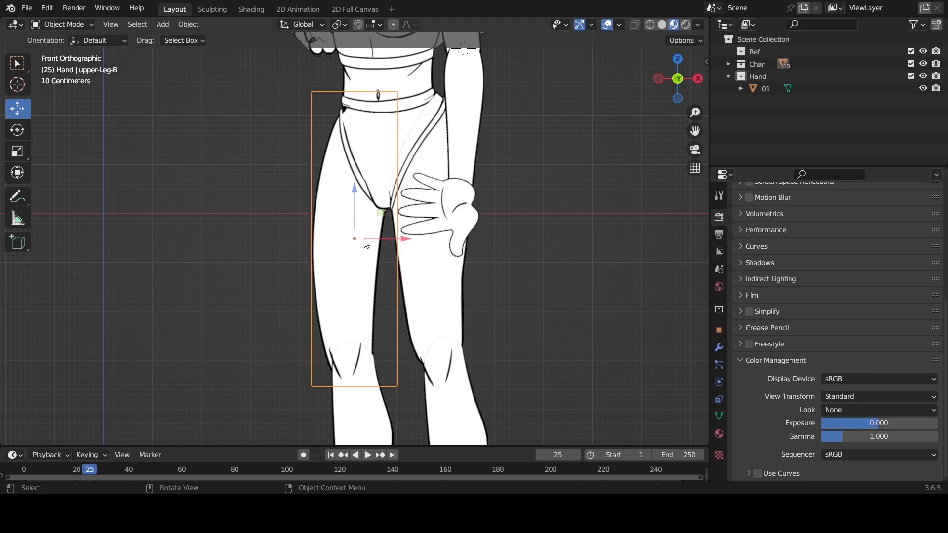
# Step: Select the hand object 01 and switch the timeline to frame 1 to show its first hand pose
pyautogui.click(457, 212)
pyautogui.scroll(3, 455, 208)
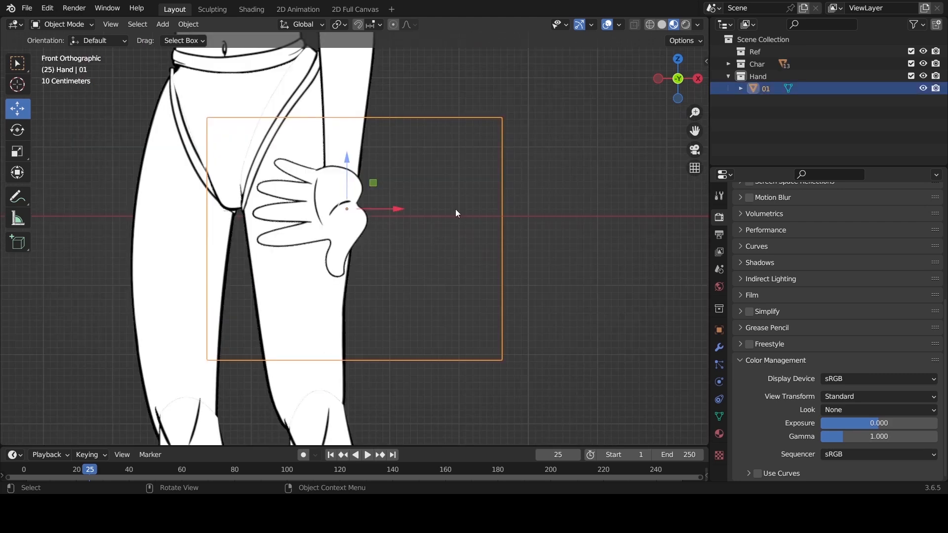
pyautogui.scroll(3, 454, 209)
pyautogui.scroll(-3, 381, 188)
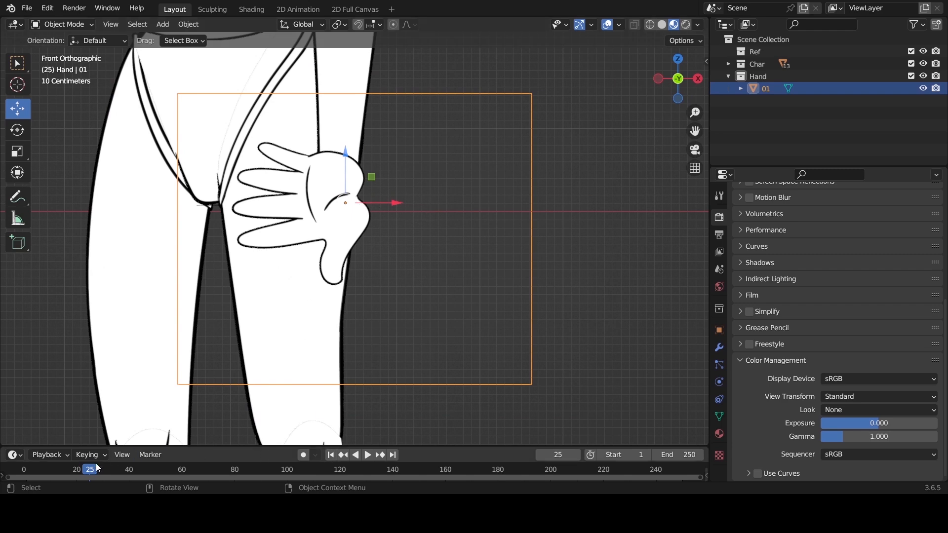
pyautogui.moveTo(90, 468)
pyautogui.mouseDown()
pyautogui.moveTo(17, 478)
pyautogui.moveTo(26, 475)
pyautogui.mouseUp()
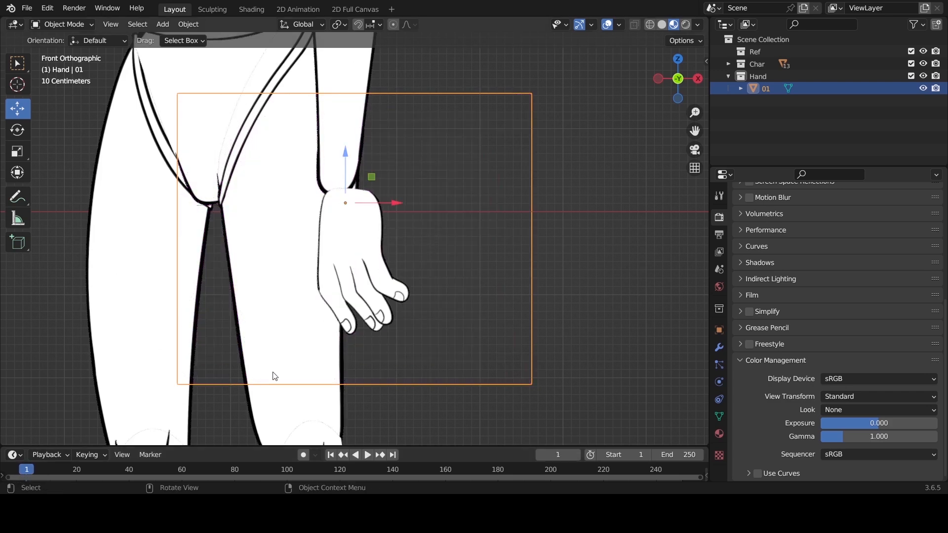
# Step: Move the hand up and slightly toward the body so its wrist edge lines up with the forearm's end
pyautogui.moveTo(346, 204); pyautogui.dragTo(331, 176)
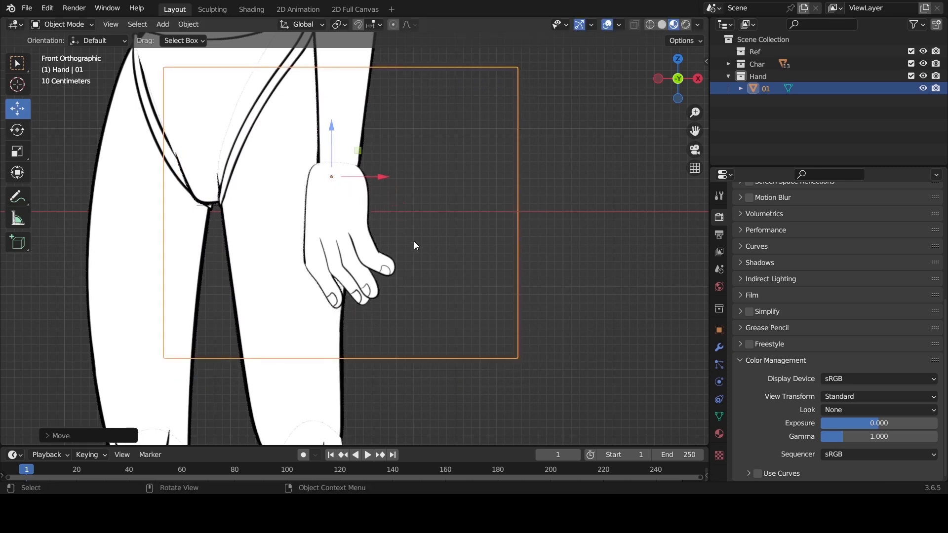
pyautogui.press('g')
pyautogui.press('Escape')
pyautogui.press('g')
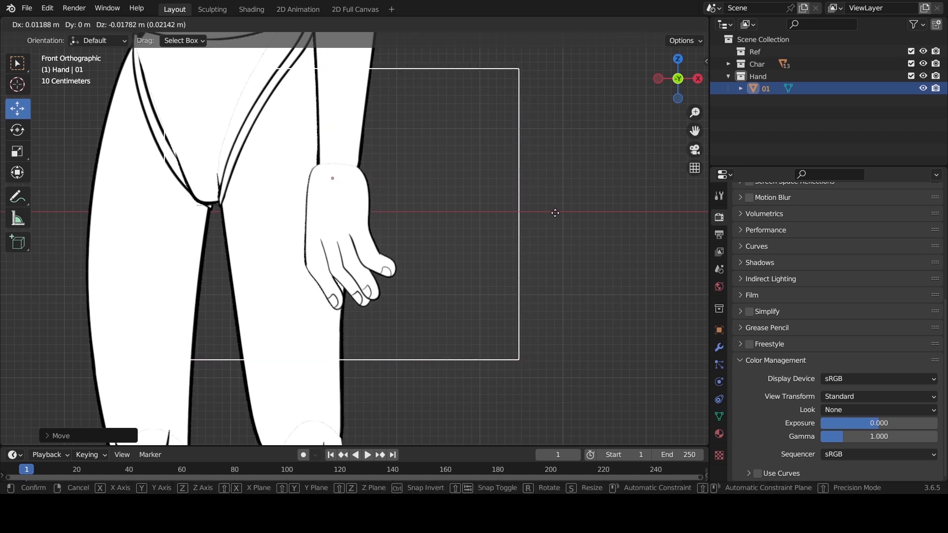
pyautogui.click(555, 214)
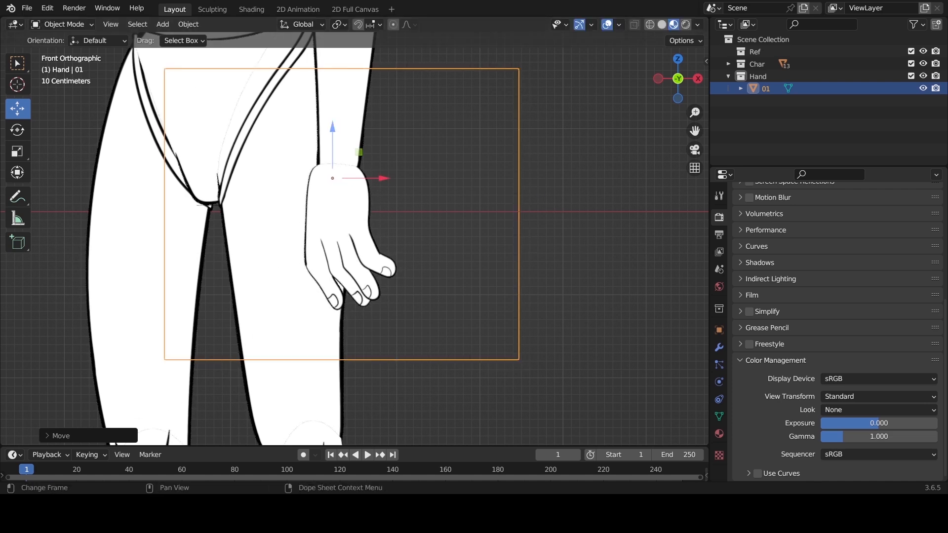
# Step: Switch to frame 5 and shift the fist upward and slightly away from the body to meet the forearm
pyautogui.moveTo(33, 468); pyautogui.dragTo(37, 468)
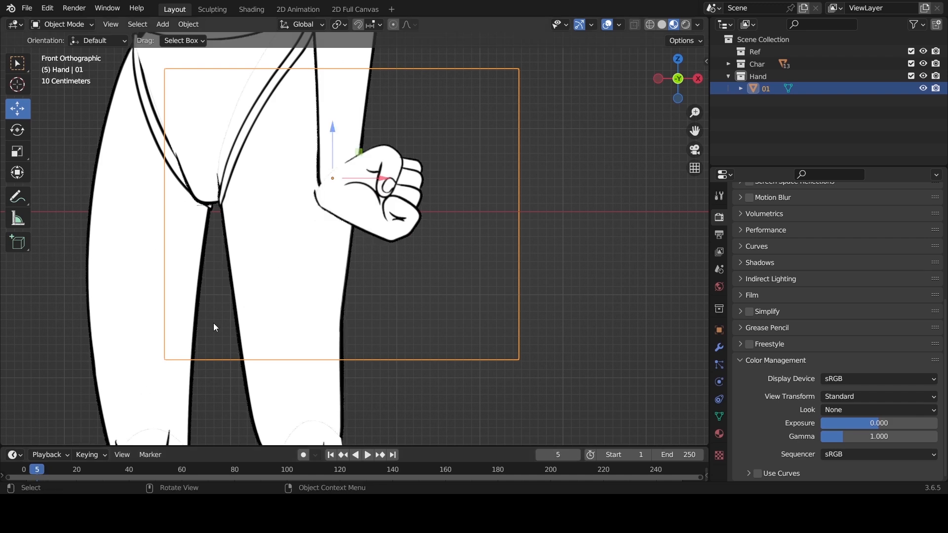
pyautogui.moveTo(386, 181); pyautogui.dragTo(391, 178)
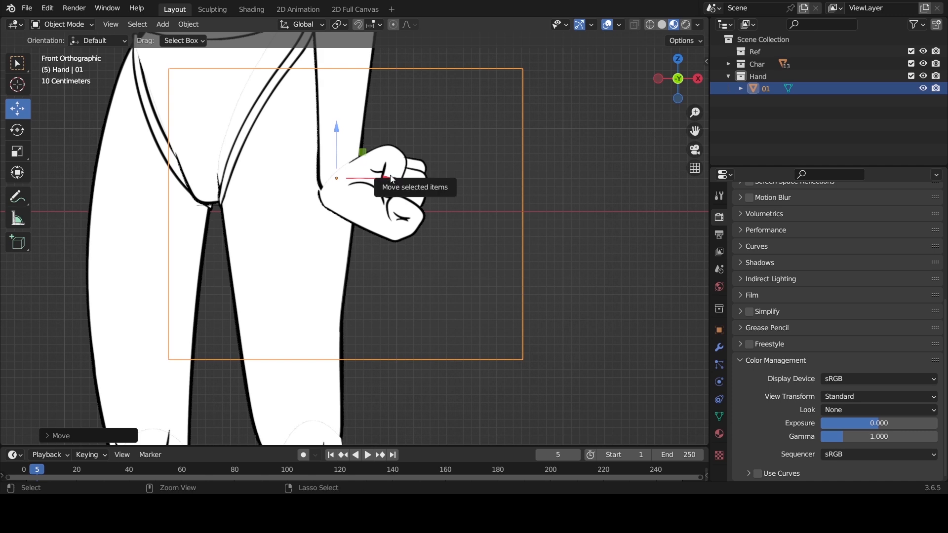
pyautogui.hotkey('ctrl', 'z')
pyautogui.moveTo(336, 135); pyautogui.dragTo(335, 122)
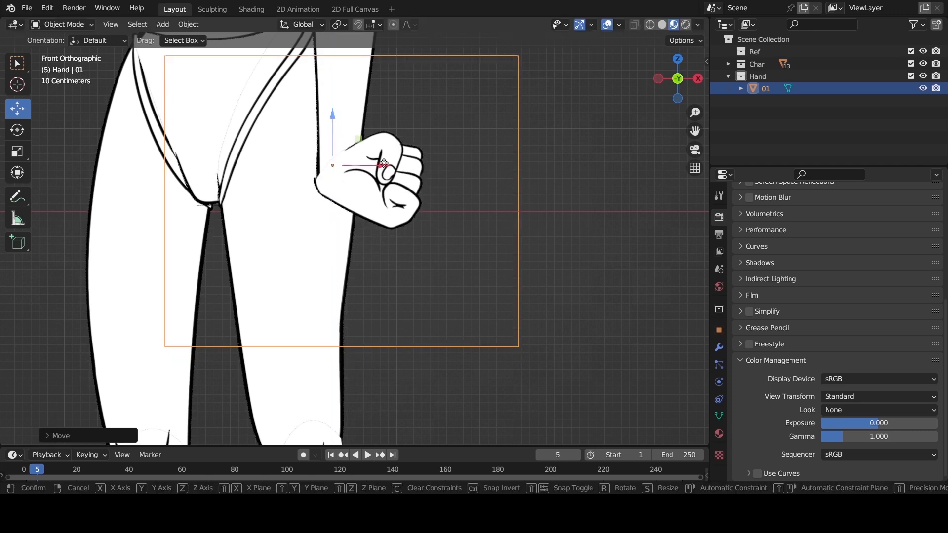
pyautogui.moveTo(383, 168); pyautogui.dragTo(386, 168)
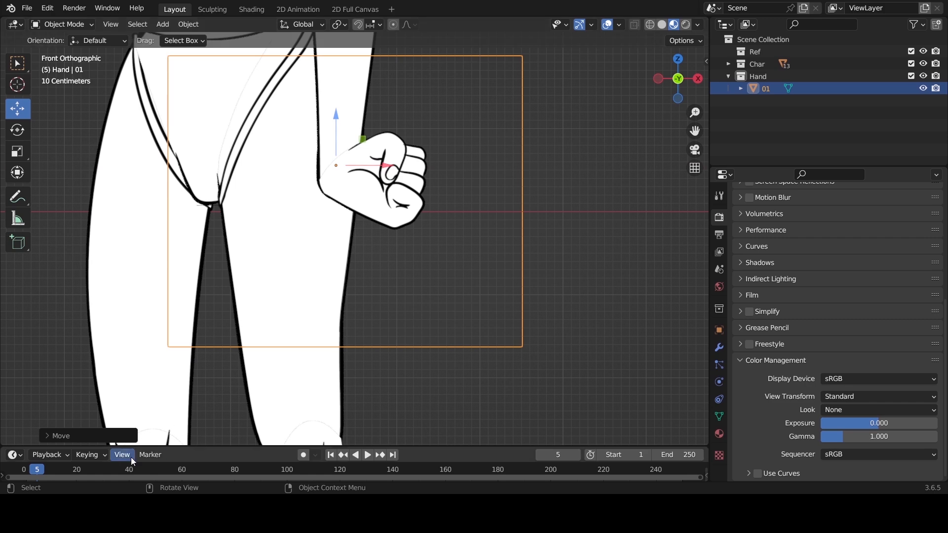
# Step: Switch to frame 7 and examine how its hand pose joins the forearm
pyautogui.moveTo(37, 470); pyautogui.dragTo(44, 469)
pyautogui.scroll(7, 344, 171)
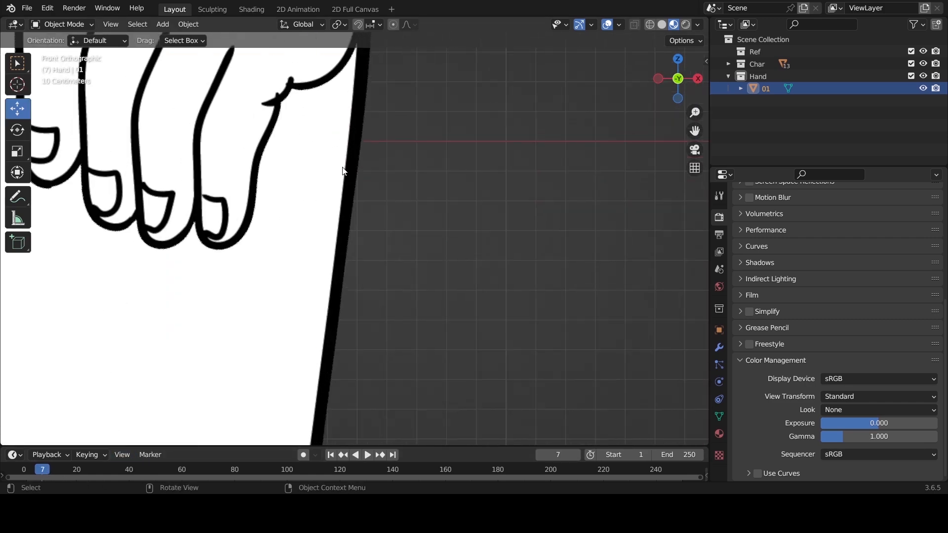
pyautogui.scroll(-3, 345, 169)
pyautogui.scroll(-4, 345, 169)
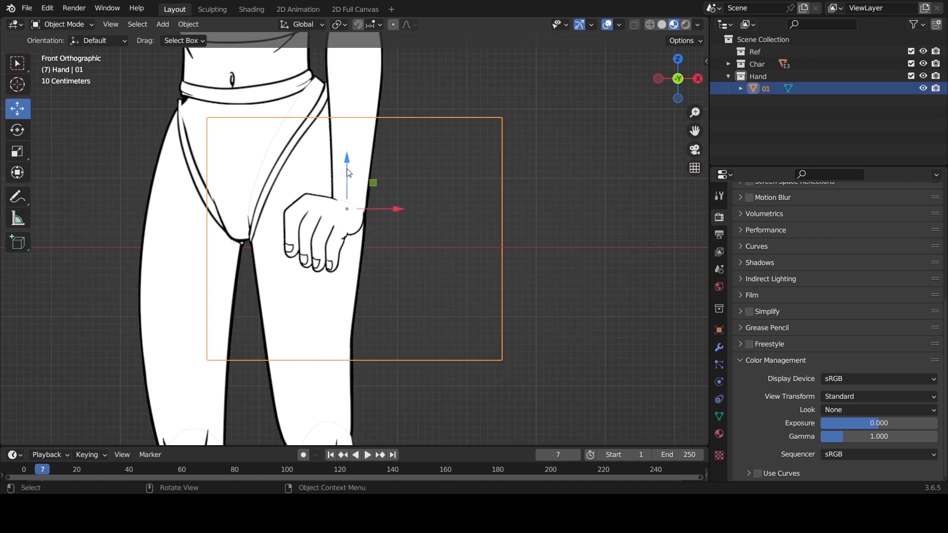
pyautogui.scroll(2, 347, 173)
pyautogui.scroll(-5, 351, 188)
pyautogui.scroll(5, 378, 209)
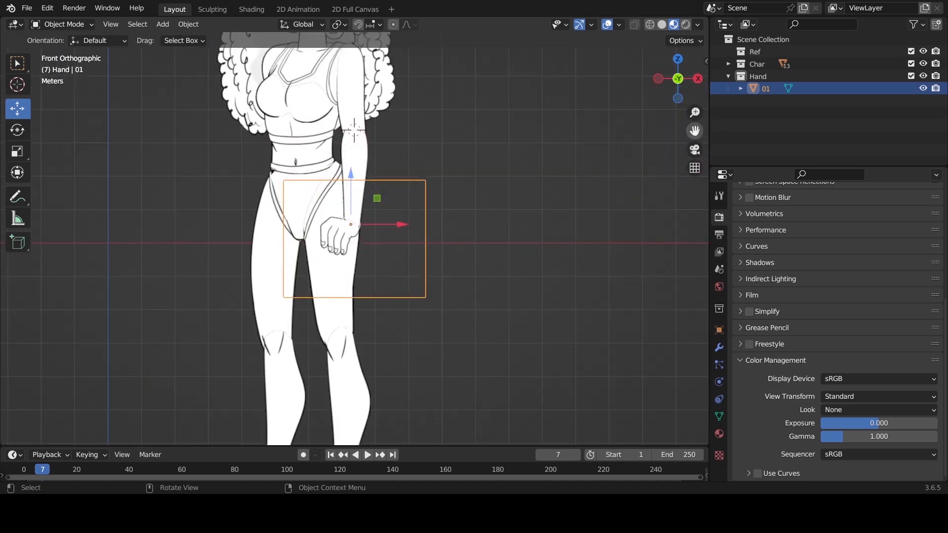
# Step: Test-rotate the forearm about its elbow pivot and cancel the rotation
pyautogui.moveTo(692, 137); pyautogui.dragTo(694, 182)
pyautogui.scroll(1, 551, 158)
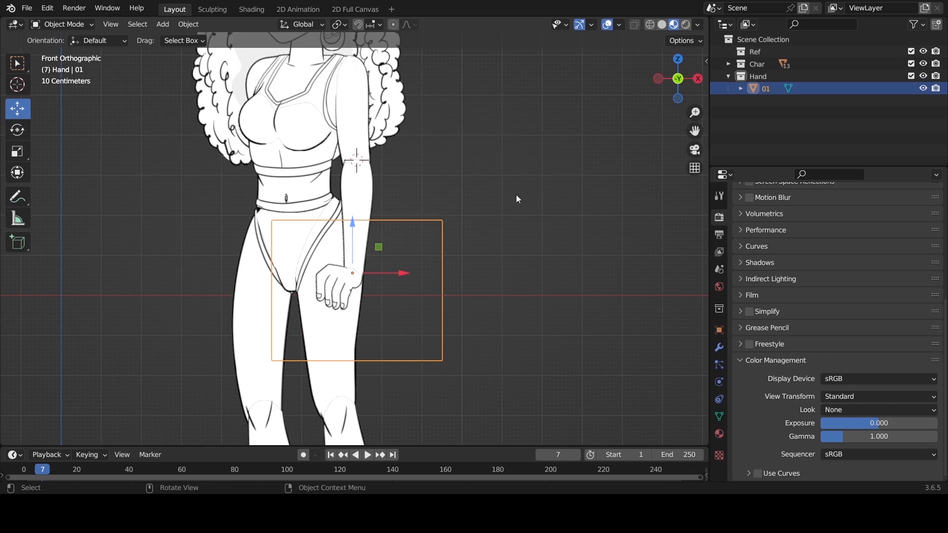
pyautogui.moveTo(694, 130); pyautogui.dragTo(697, 185)
pyautogui.scroll(1, 447, 201)
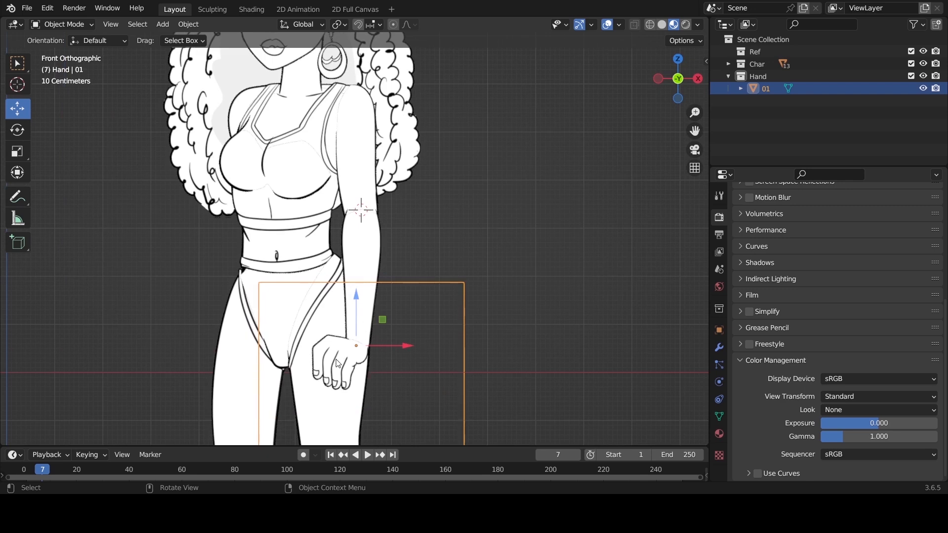
pyautogui.click(370, 246)
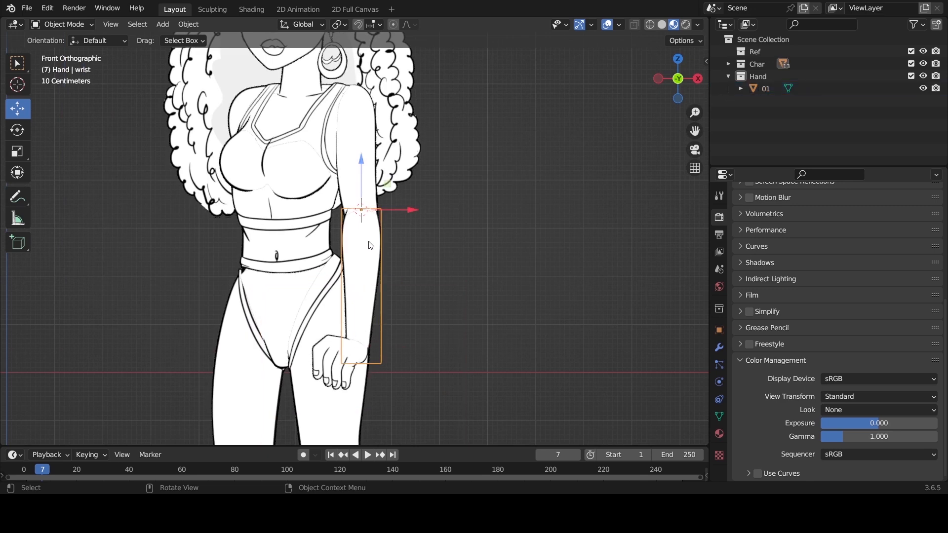
pyautogui.press('r')
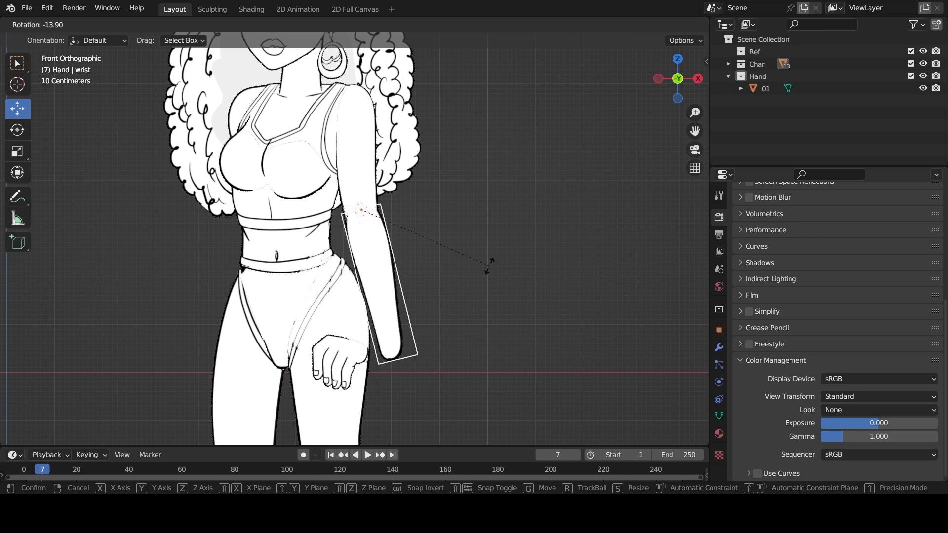
pyautogui.press('Escape')
# Step: Test-rotate the hand at the wrist and the upper arm at the shoulder, cancelling both rotations
pyautogui.click(353, 344)
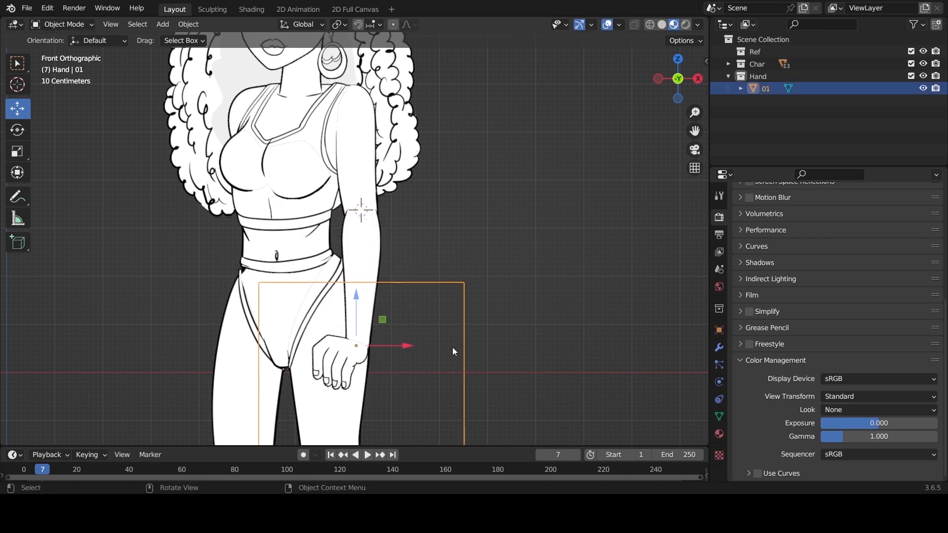
pyautogui.press('r')
pyautogui.press('Escape')
pyautogui.click(370, 152)
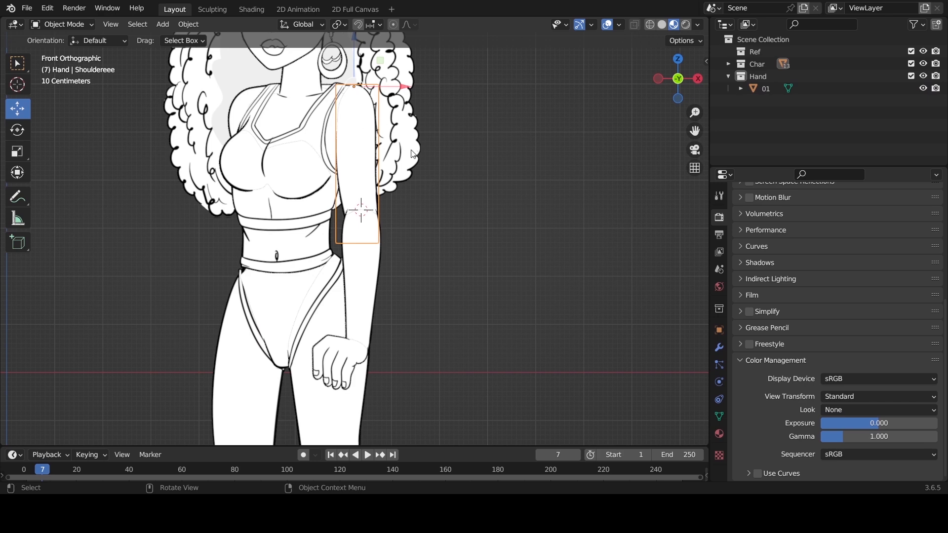
pyautogui.press('r')
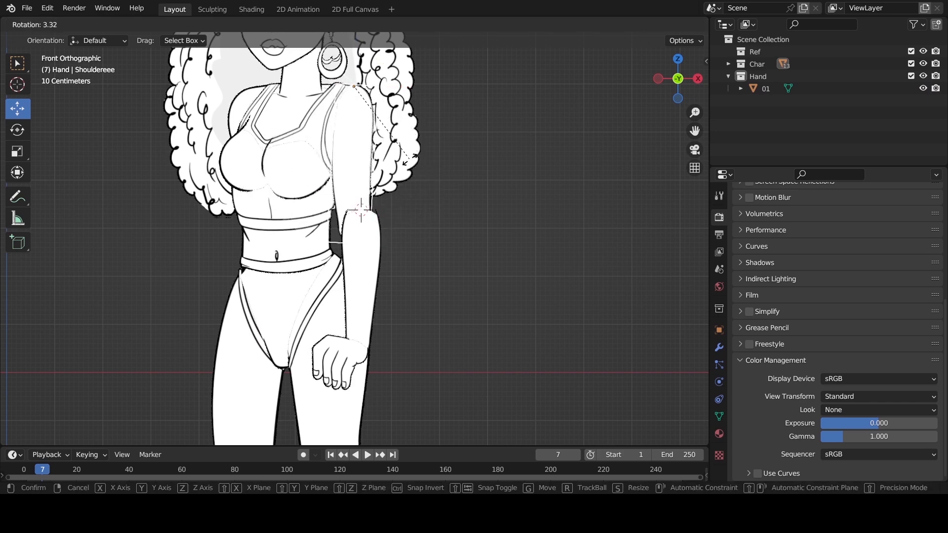
pyautogui.rightClick(381, 216)
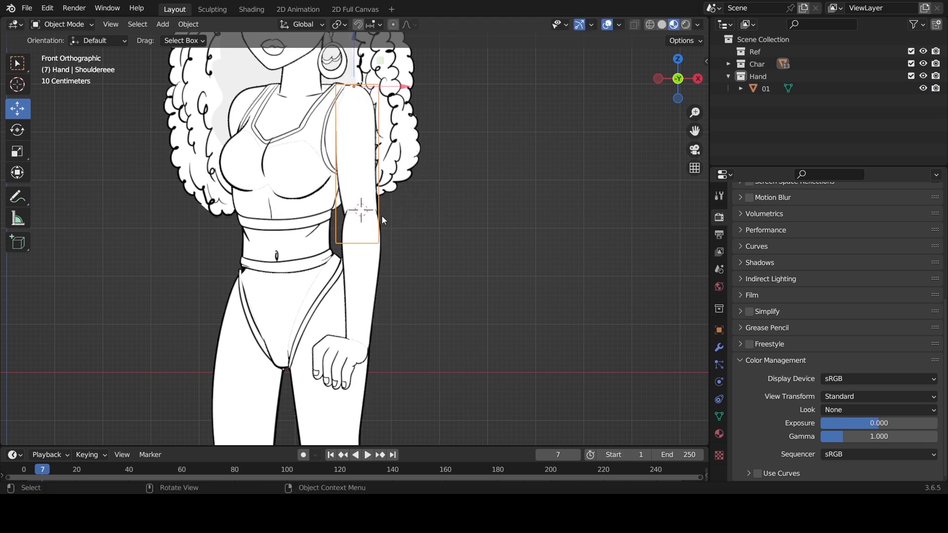
# Step: Parent the forearm to the upper arm using the Object parenting type
pyautogui.click(360, 276)
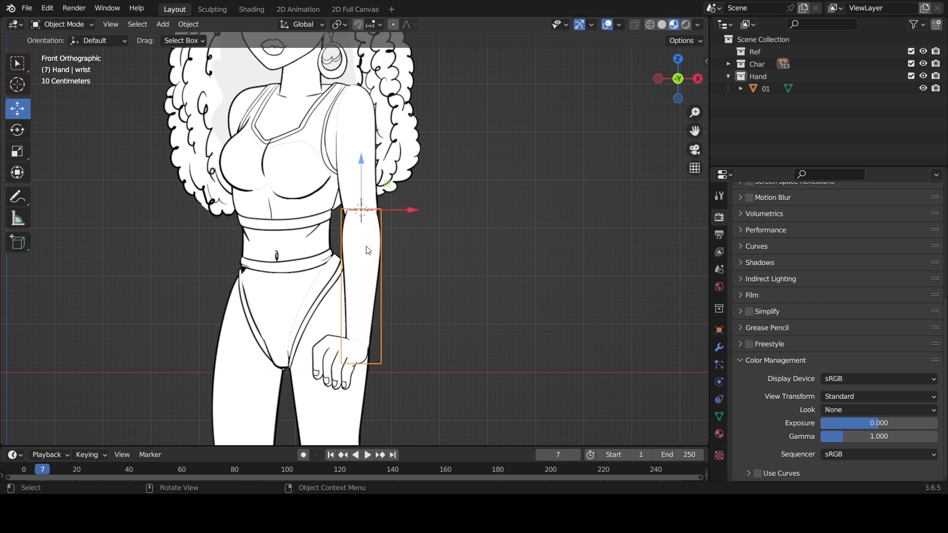
pyautogui.keyDown('shift'); pyautogui.click(370, 165); pyautogui.keyUp('shift')
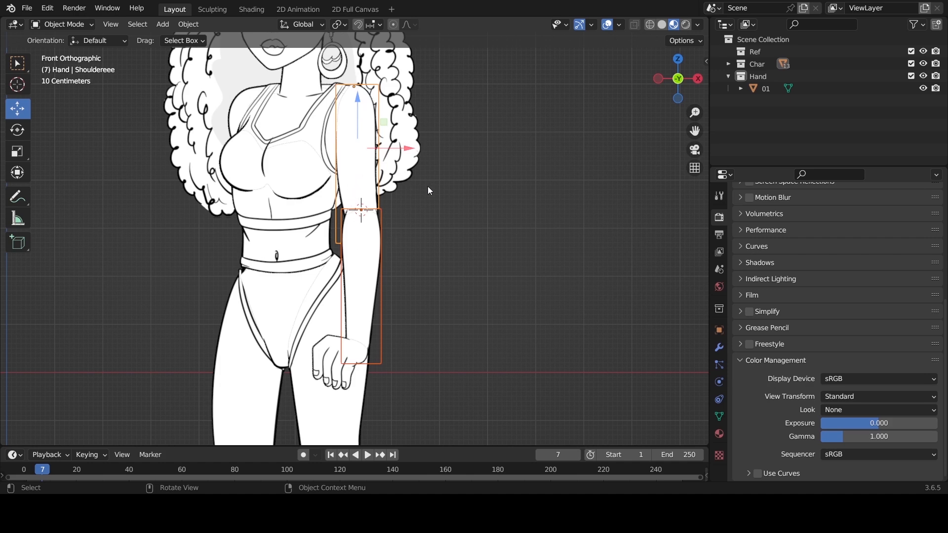
pyautogui.press('r')
pyautogui.rightClick(396, 191)
pyautogui.press('ctrl')
pyautogui.hotkey('ctrl', 'p')
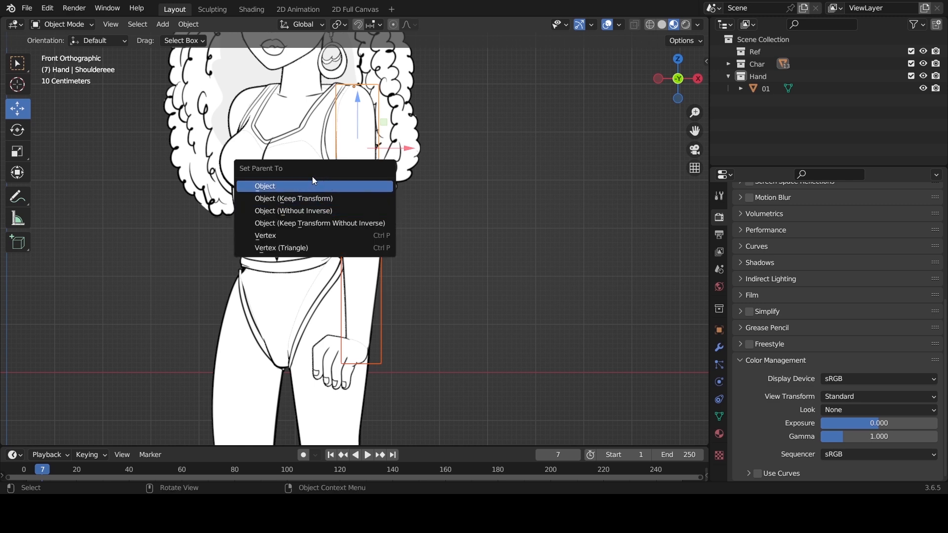
pyautogui.click(297, 186)
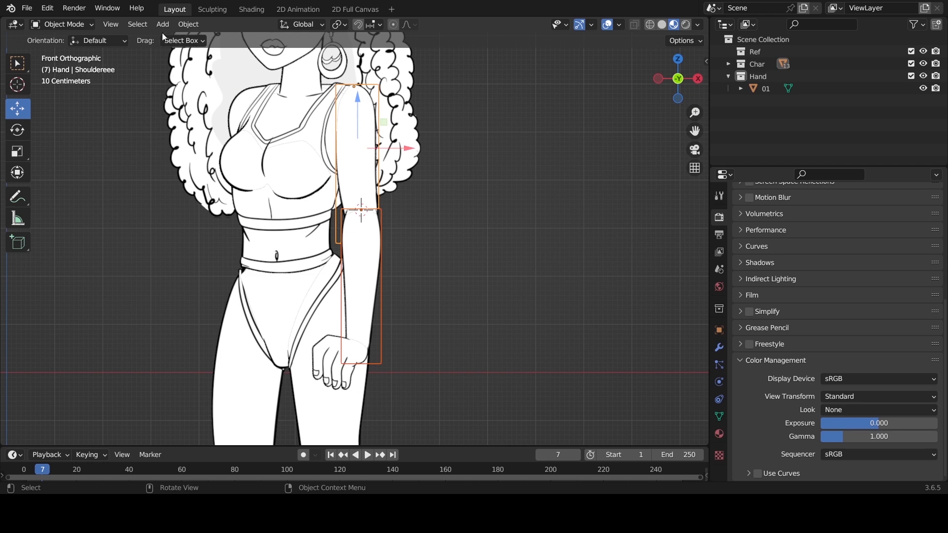
pyautogui.click(189, 26)
pyautogui.moveTo(191, 26)
pyautogui.hotkey('ctrl', 'p')
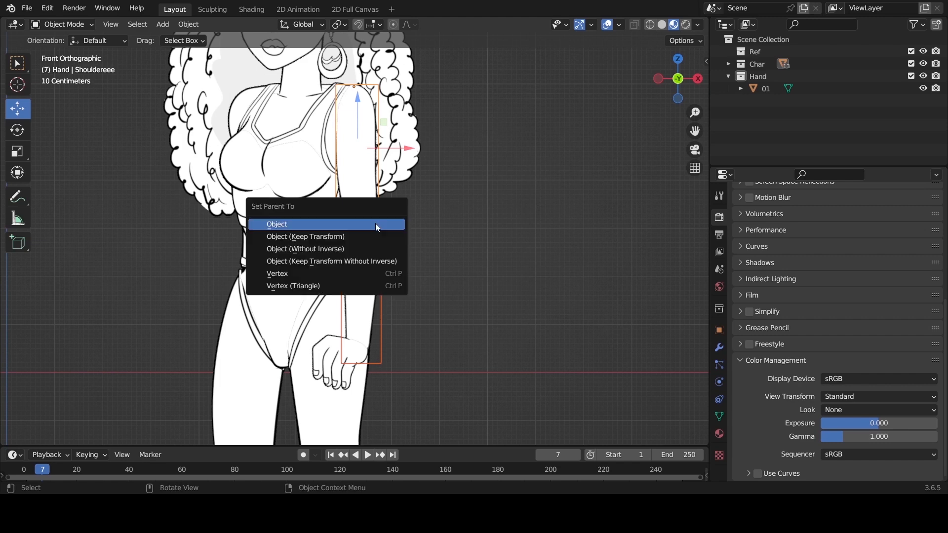
pyautogui.click(289, 226)
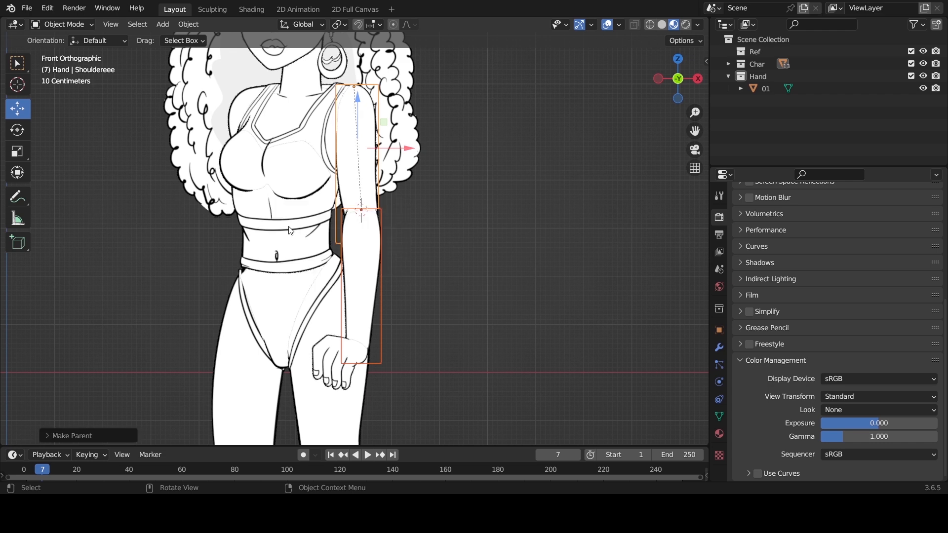
# Step: Test-rotate the upper arm to check that the forearm follows it, without keeping the rotation
pyautogui.click(352, 133)
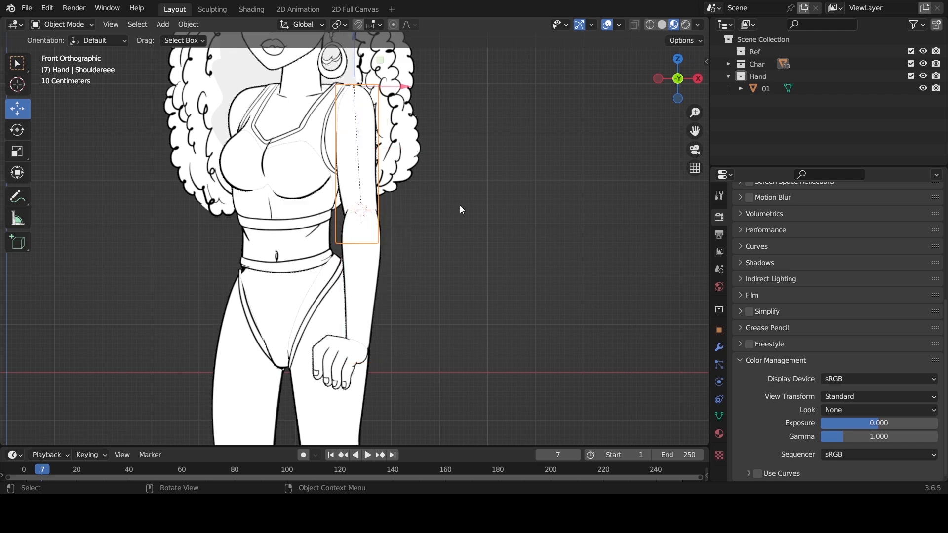
pyautogui.press('r')
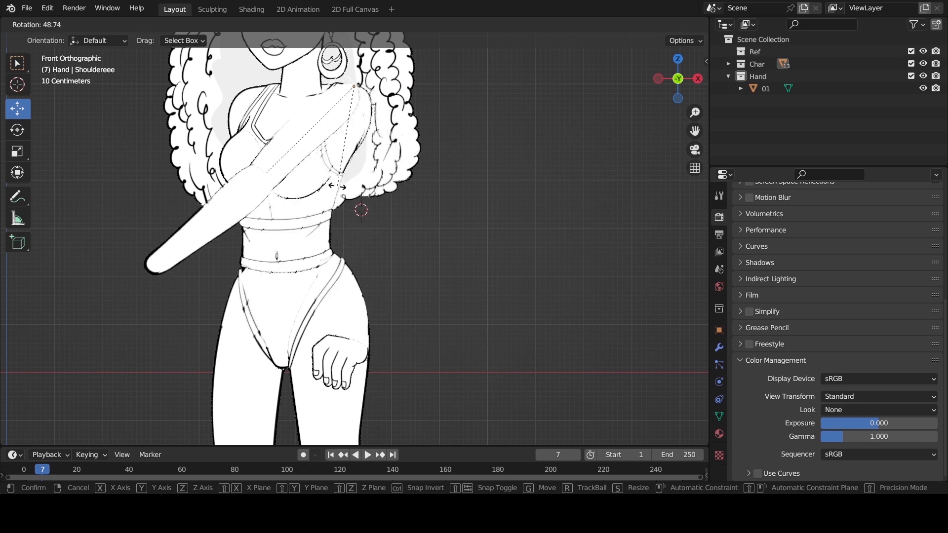
pyautogui.click(358, 339)
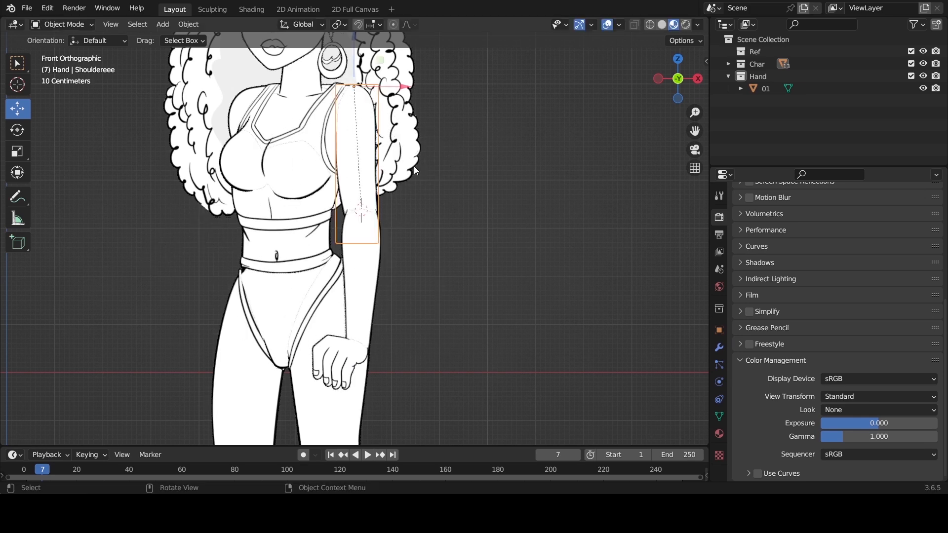
# Step: Parent the hand 01 to the forearm using the Object parenting type
pyautogui.click(342, 364)
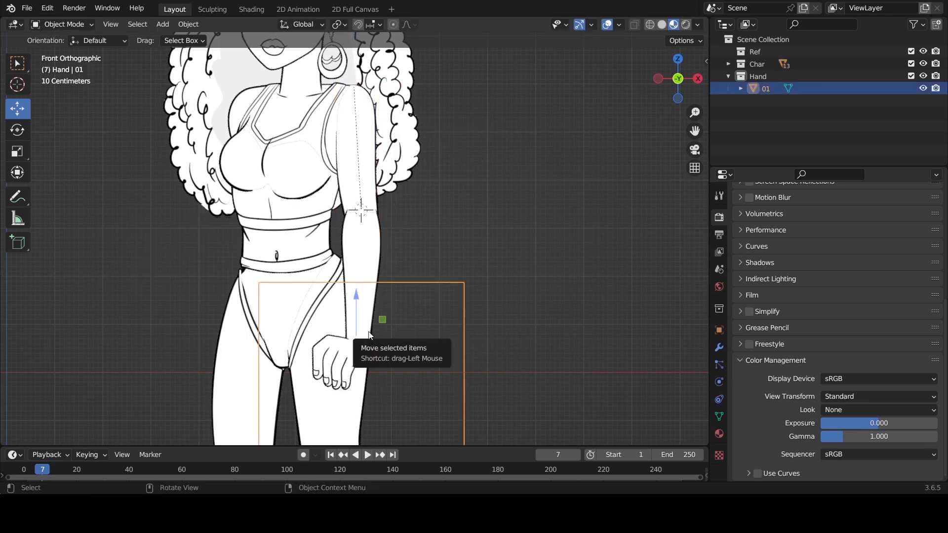
pyautogui.keyDown('shift'); pyautogui.click(372, 261); pyautogui.keyUp('shift')
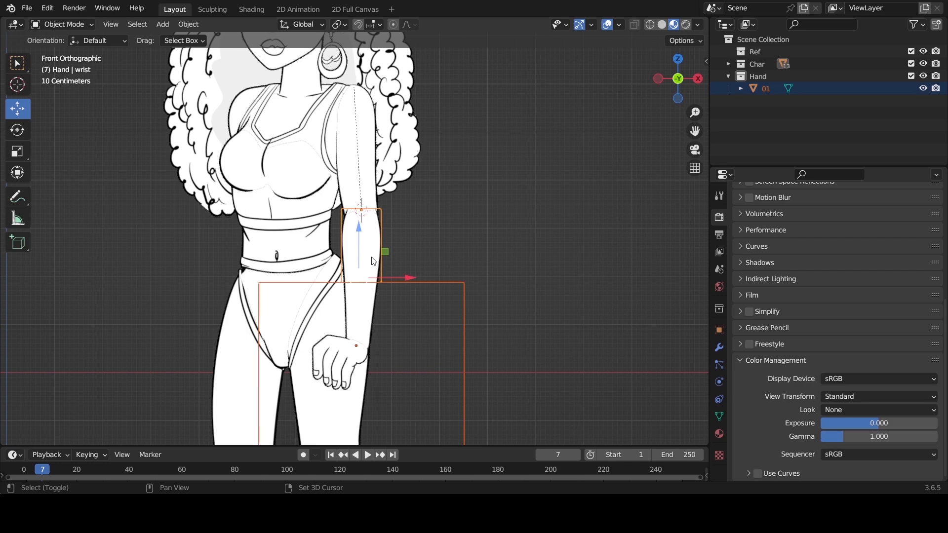
pyautogui.press('g')
pyautogui.rightClick(459, 263)
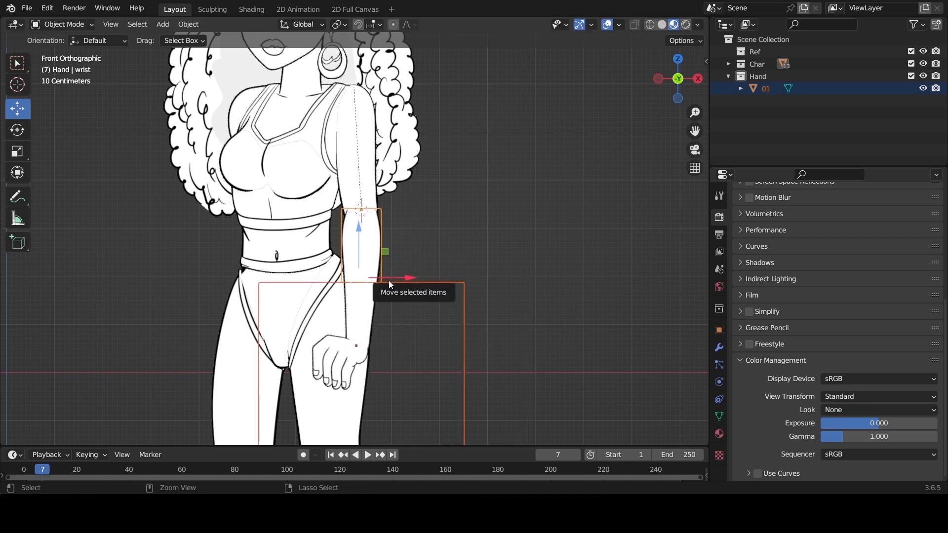
pyautogui.hotkey('ctrl', 'p')
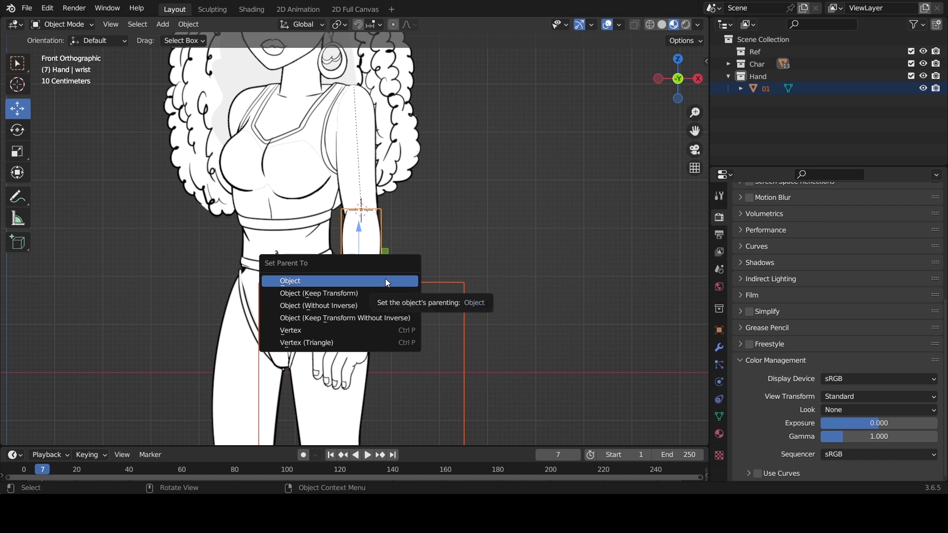
pyautogui.click(386, 280)
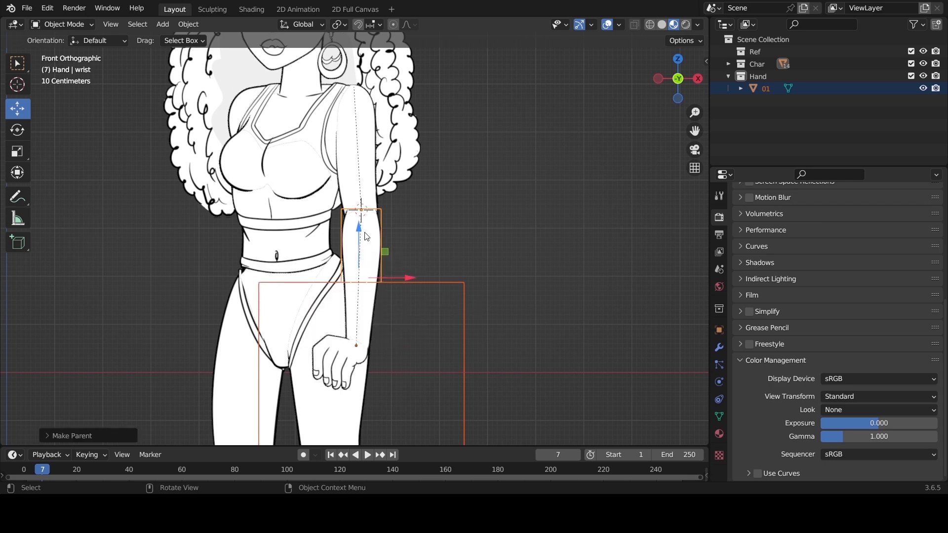
# Step: Test-rotate the upper arm to check that both the forearm and the hand follow it, then cancel
pyautogui.click(370, 156)
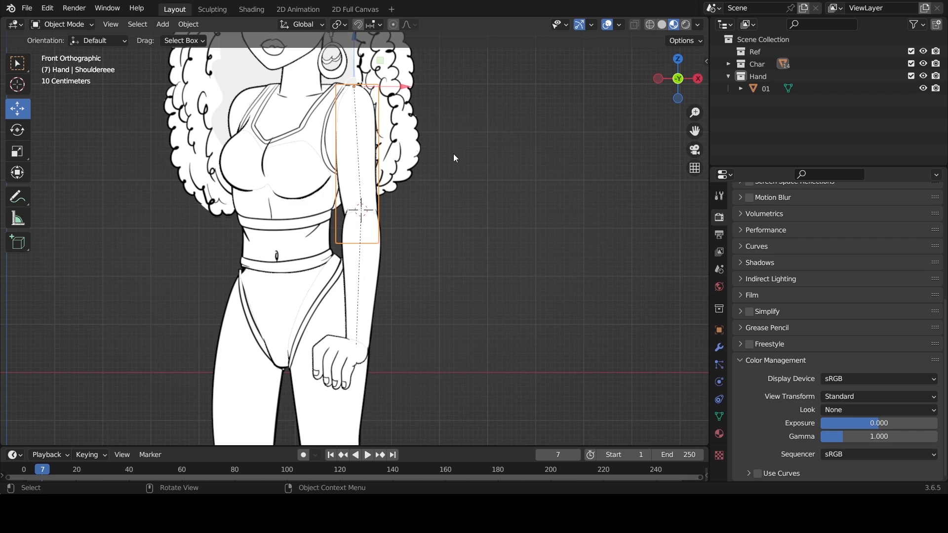
pyautogui.press('r')
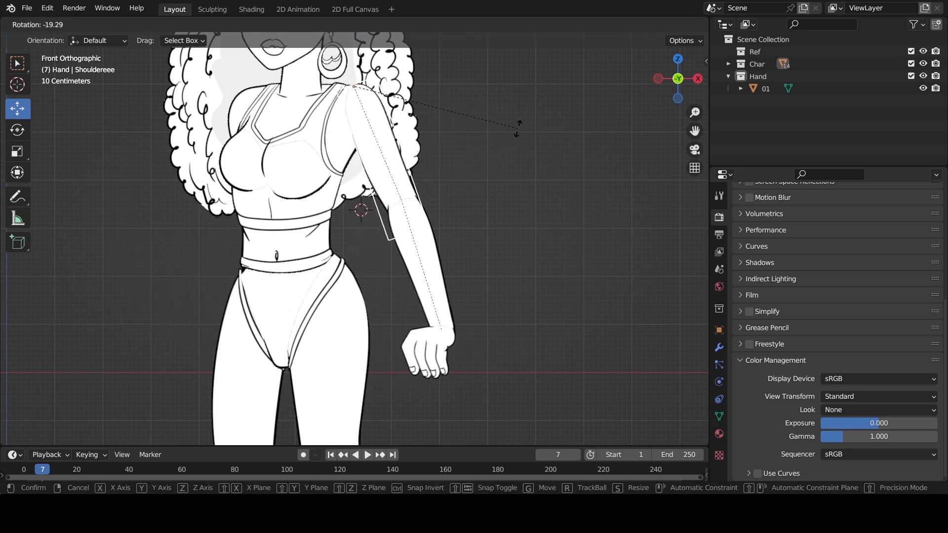
pyautogui.rightClick(511, 135)
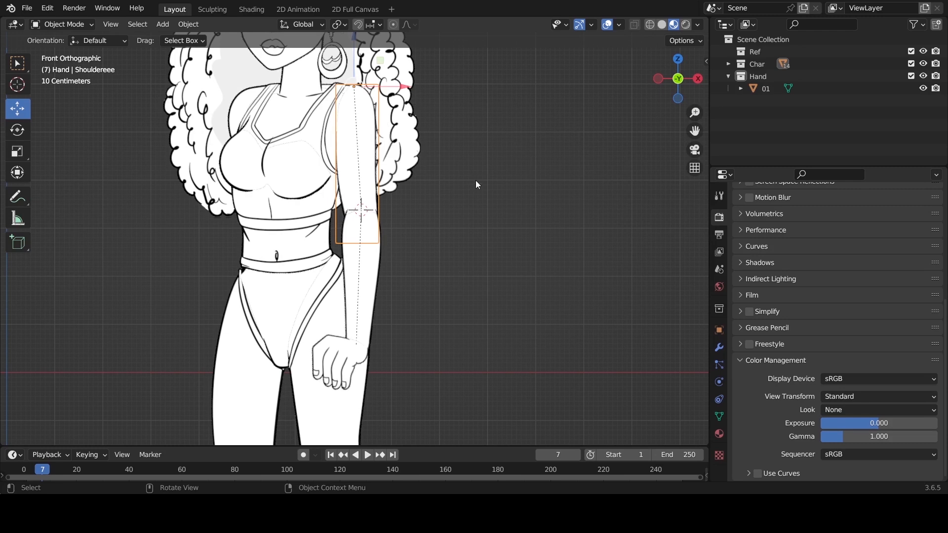
# Step: Select all parts of the character and try moving the whole figure together
pyautogui.scroll(-3, 403, 197)
pyautogui.scroll(3, 403, 195)
pyautogui.scroll(-2, 311, 186)
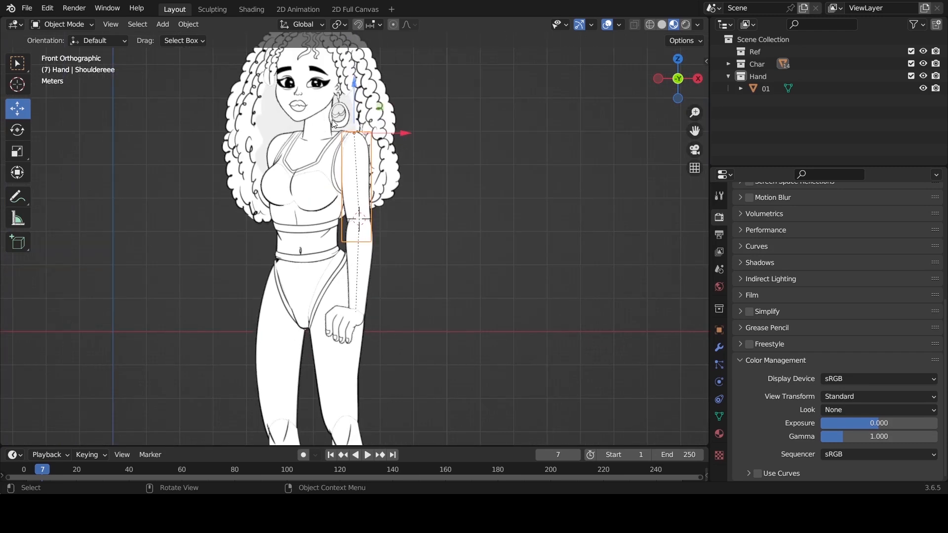
pyautogui.scroll(-2, 334, 124)
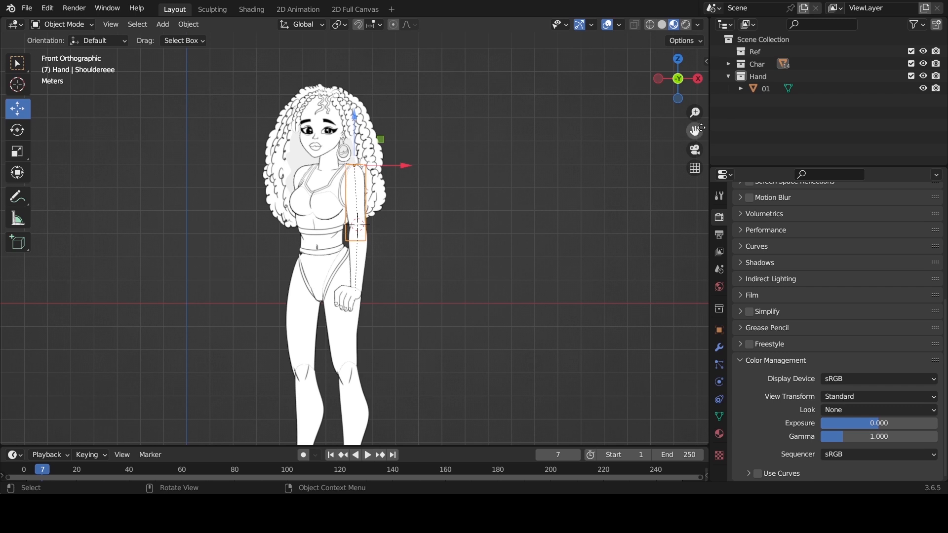
pyautogui.moveTo(695, 130); pyautogui.dragTo(685, 42)
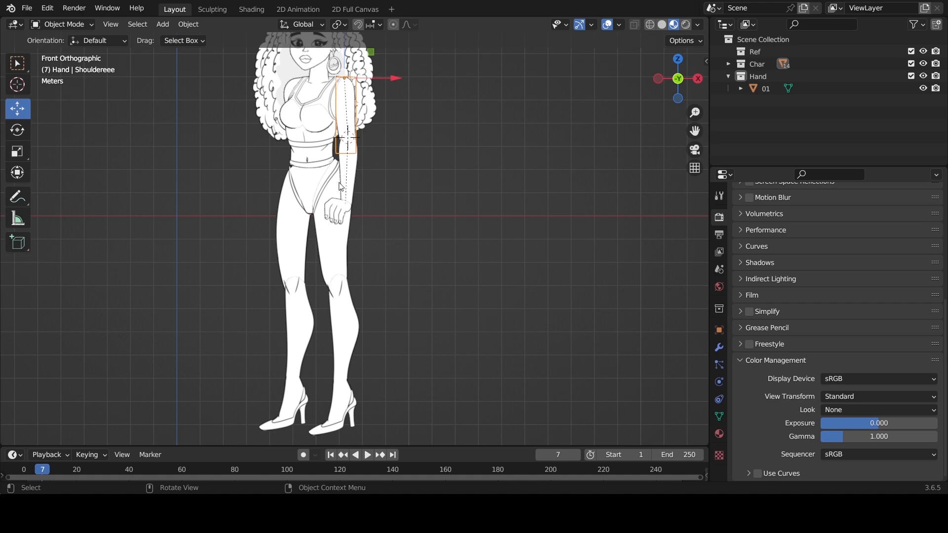
pyautogui.moveTo(432, 106); pyautogui.dragTo(345, 312)
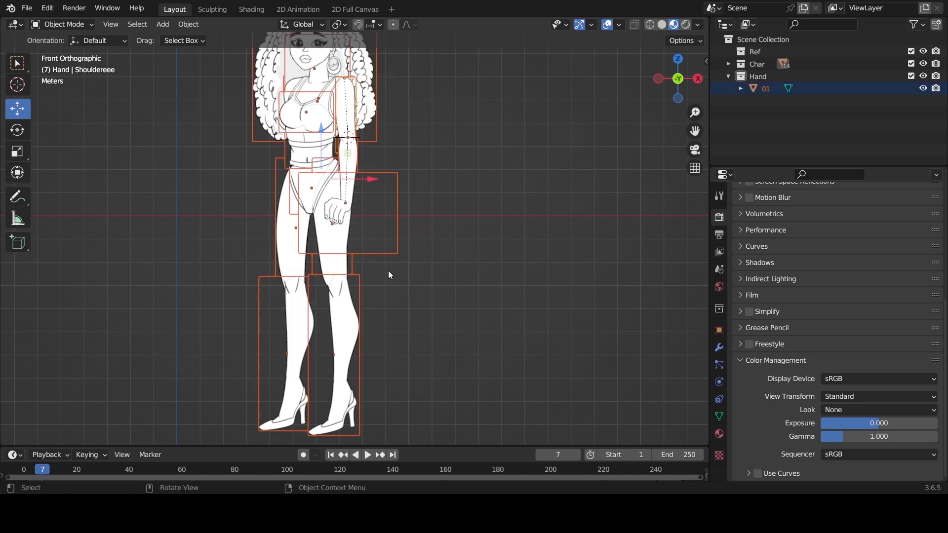
pyautogui.press('g')
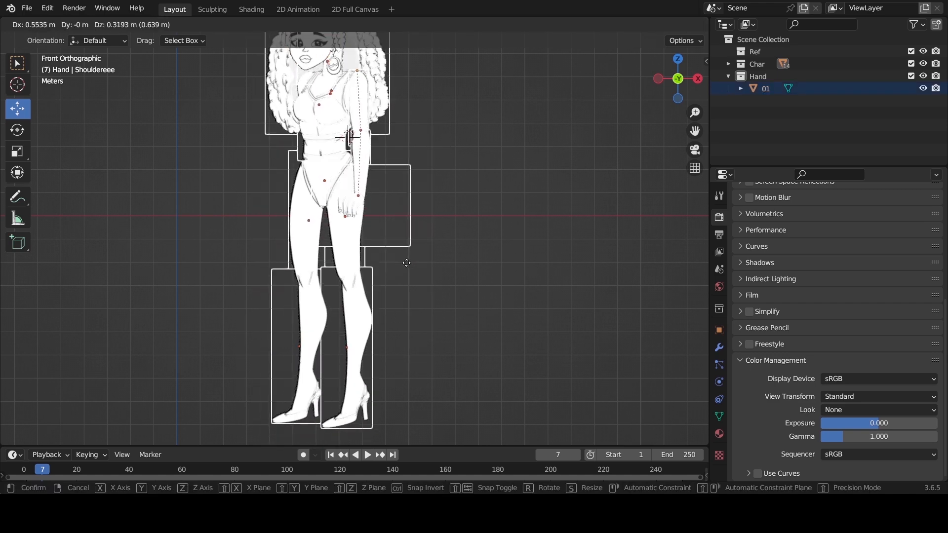
pyautogui.click(393, 269)
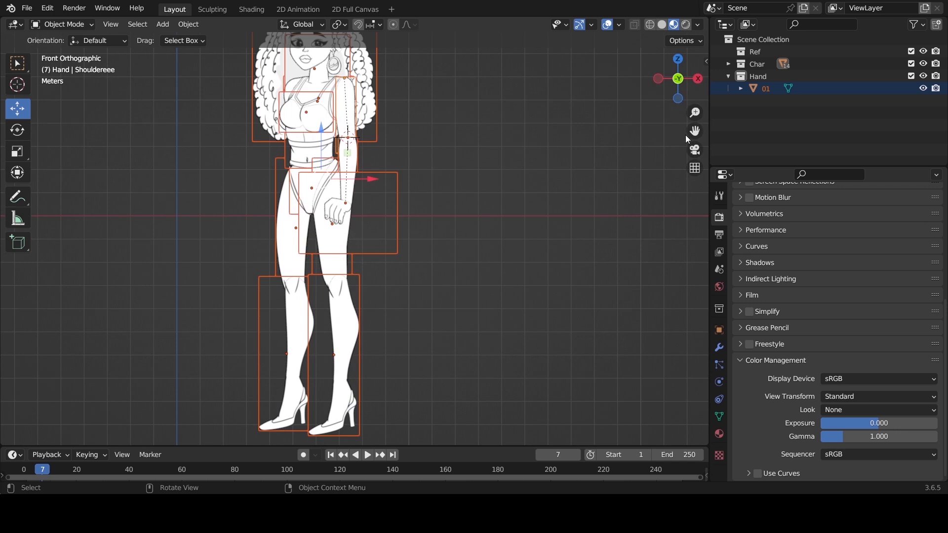
# Step: Clear the selection, then hide the complete arm: upper arm, forearm and hand 01
pyautogui.moveTo(694, 131); pyautogui.dragTo(704, 153)
pyautogui.click(394, 225)
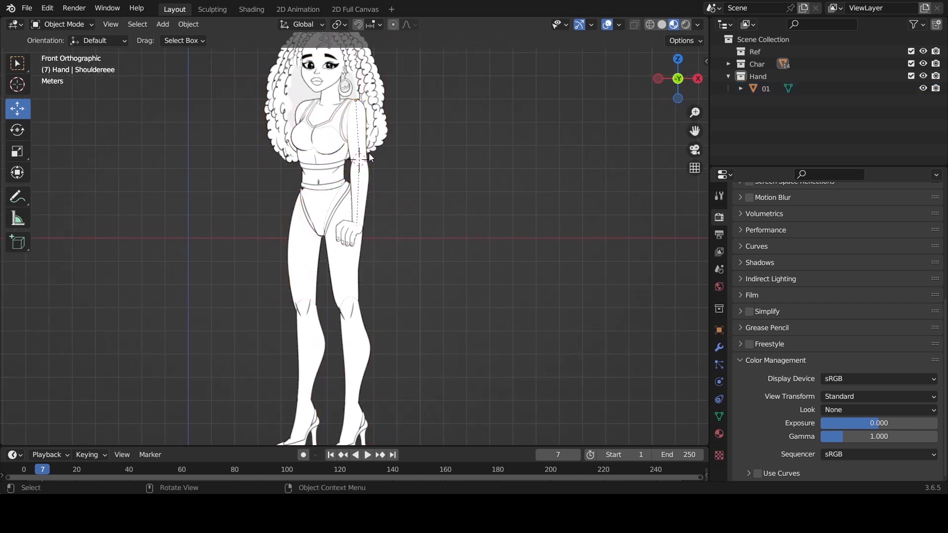
pyautogui.click(360, 139)
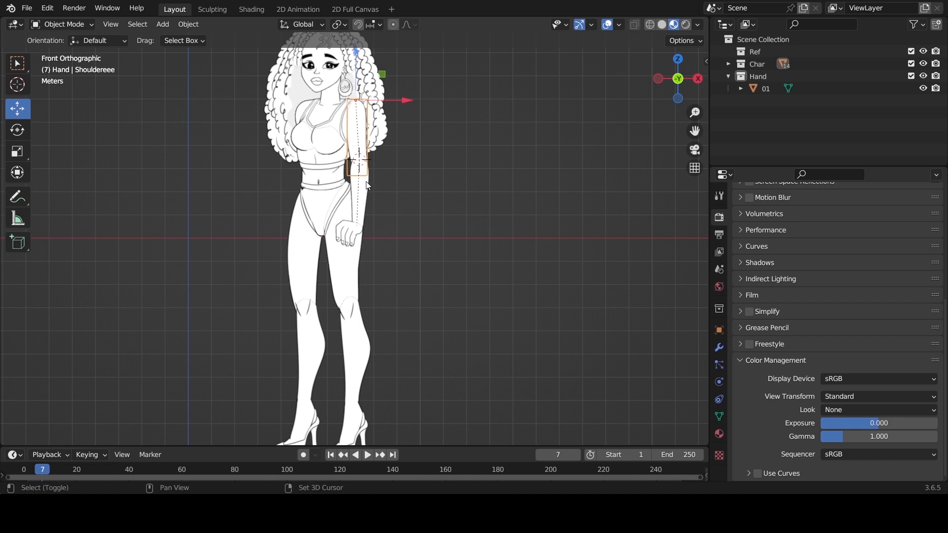
pyautogui.keyDown('shift'); pyautogui.click(363, 176); pyautogui.keyUp('shift')
pyautogui.keyDown('shift'); pyautogui.click(350, 241); pyautogui.keyUp('shift')
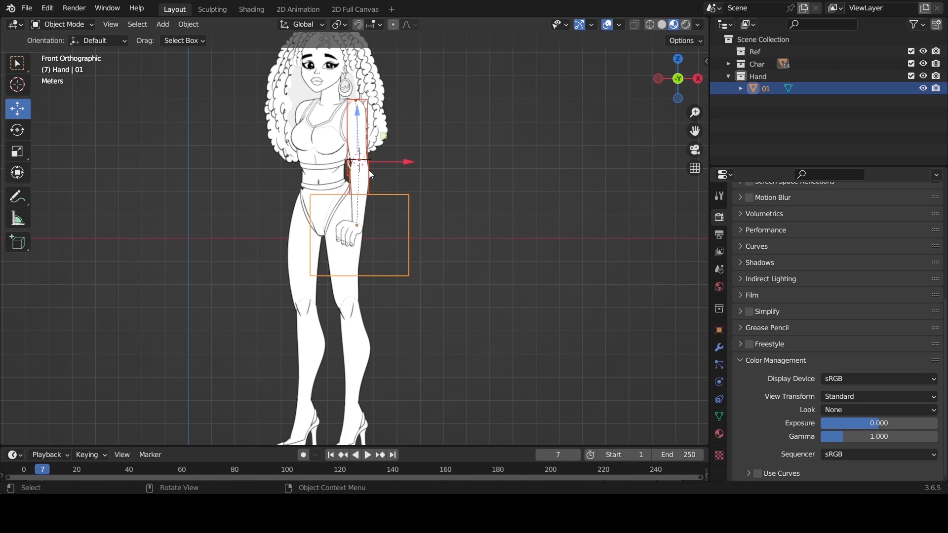
pyautogui.press('h')
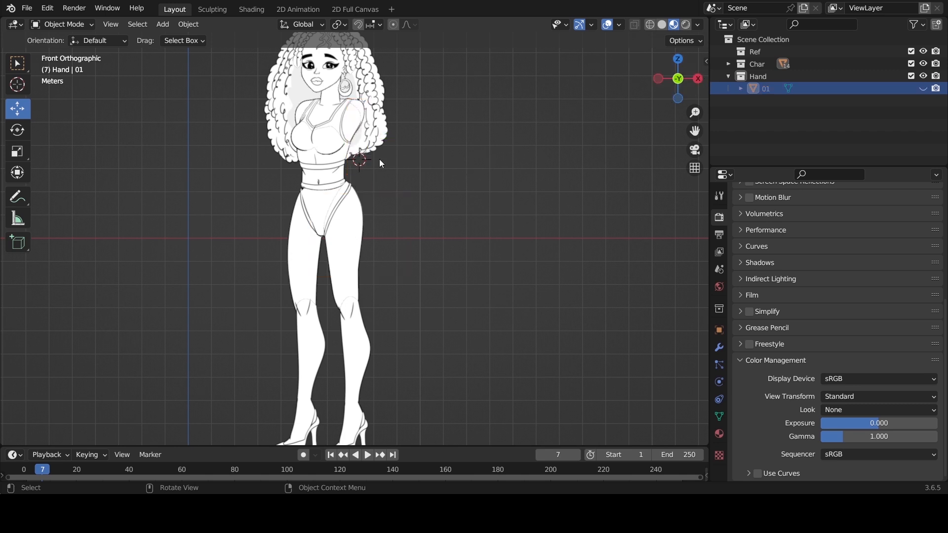
# Step: Add an Armature to the scene and place its single bone over the character's navel, with the base at the waistband
pyautogui.scroll(-2, 345, 146)
pyautogui.scroll(2, 356, 138)
pyautogui.hotkey('shift', 'a')
pyautogui.moveTo(345, 210)
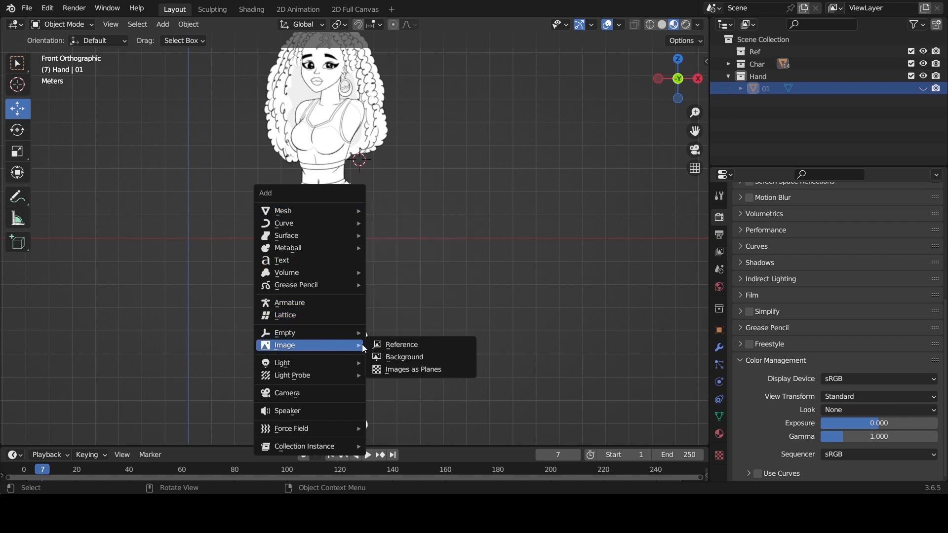
pyautogui.click(307, 303)
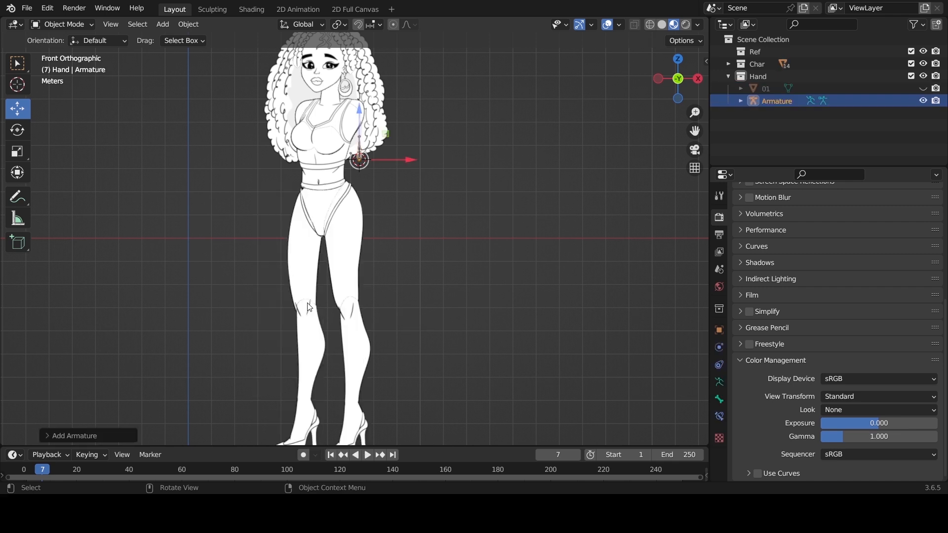
pyautogui.press('KP_Decimal')
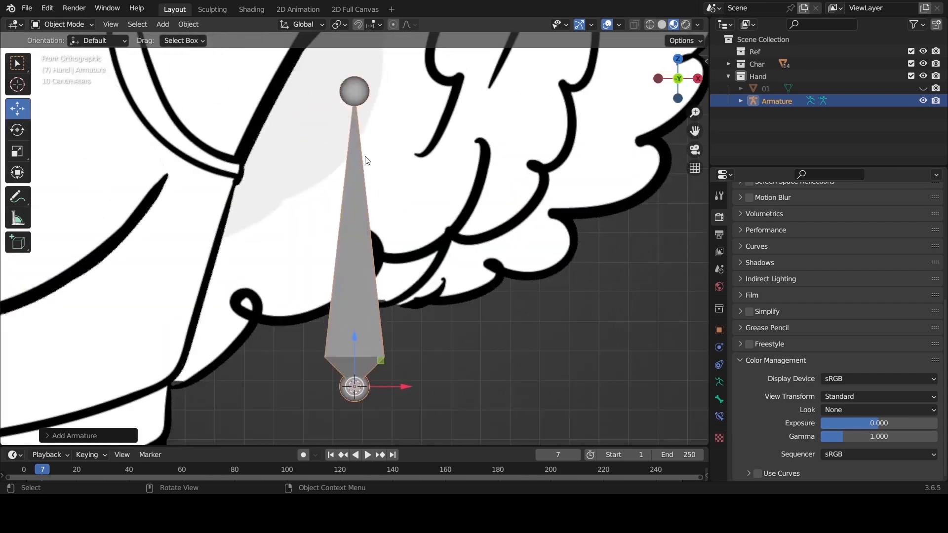
pyautogui.scroll(-8, 365, 223)
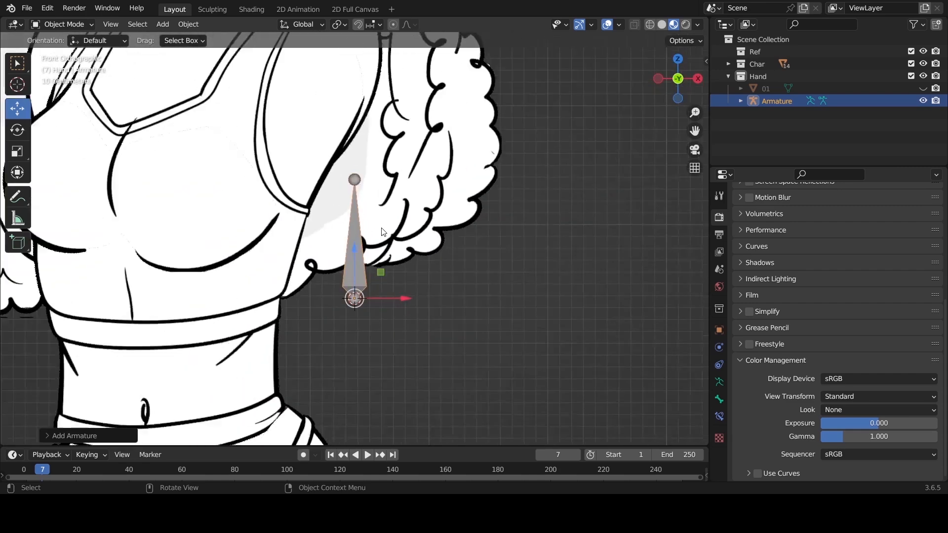
pyautogui.scroll(2, 354, 256)
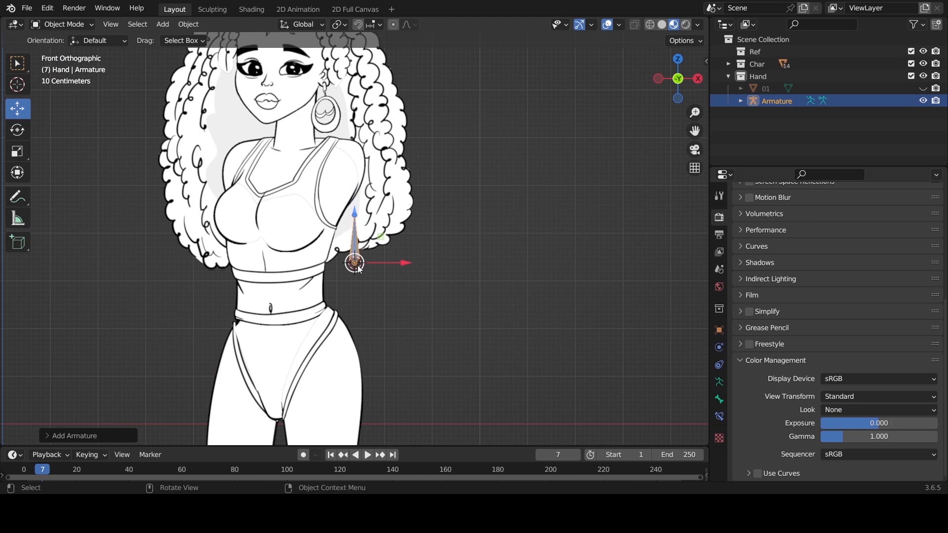
pyautogui.moveTo(358, 265); pyautogui.dragTo(274, 330)
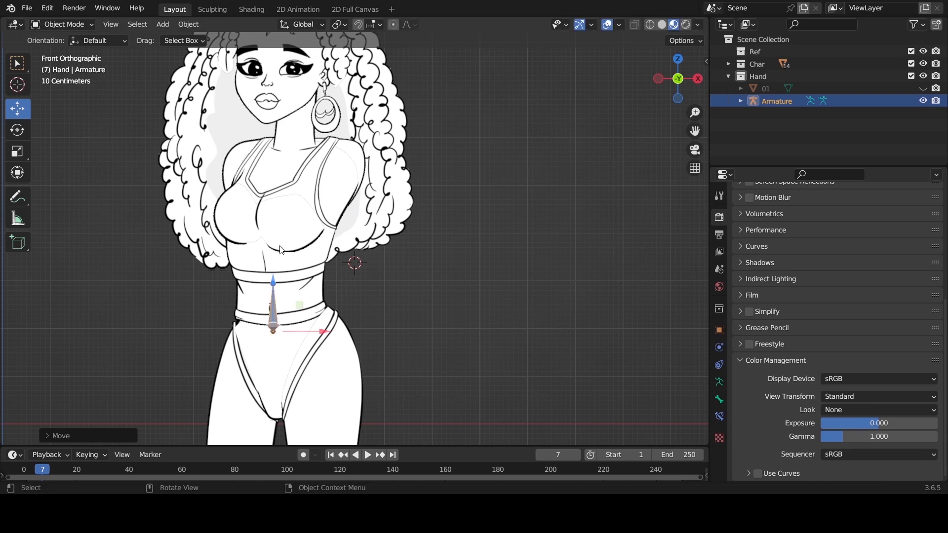
# Step: Select the torso and inspect its mesh in Edit Mode with all vertices deselected, then return to Object Mode
pyautogui.click(282, 247)
pyautogui.click(323, 283)
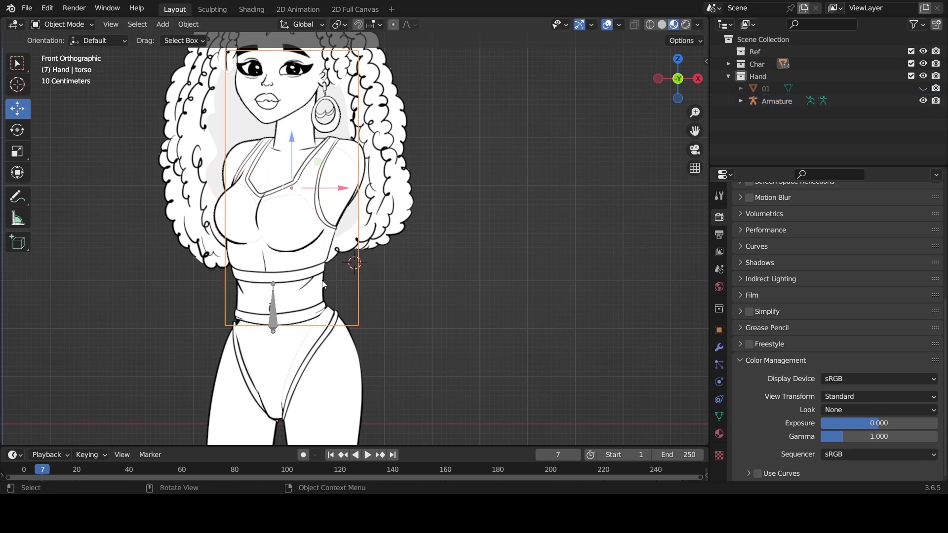
pyautogui.moveTo(340, 279); pyautogui.dragTo(319, 286)
pyautogui.press('Escape')
pyautogui.scroll(-2, 344, 214)
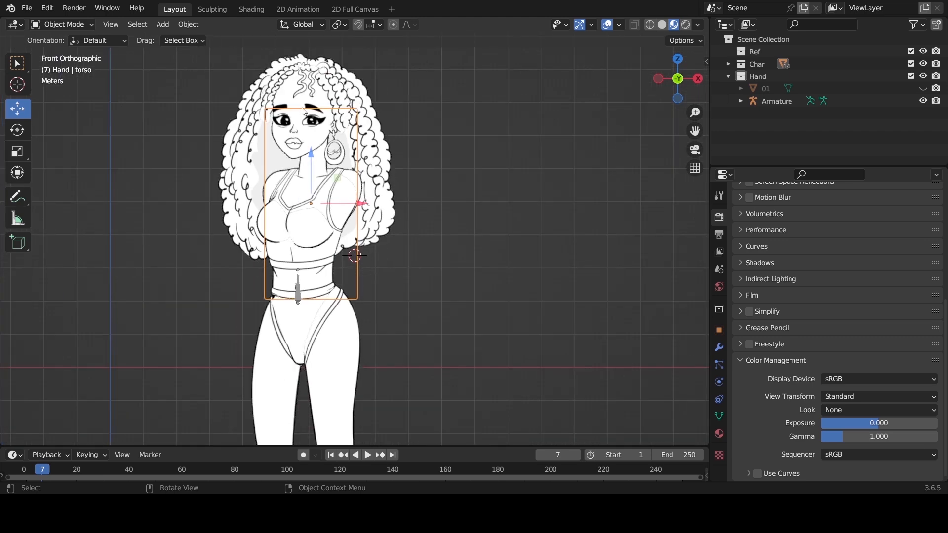
pyautogui.press('Tab')
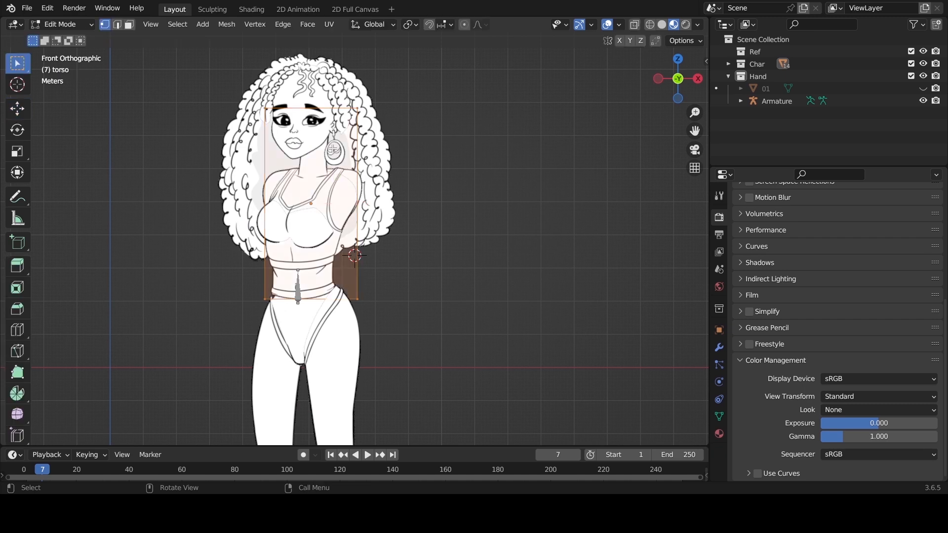
pyautogui.hotkey('alt', 'a')
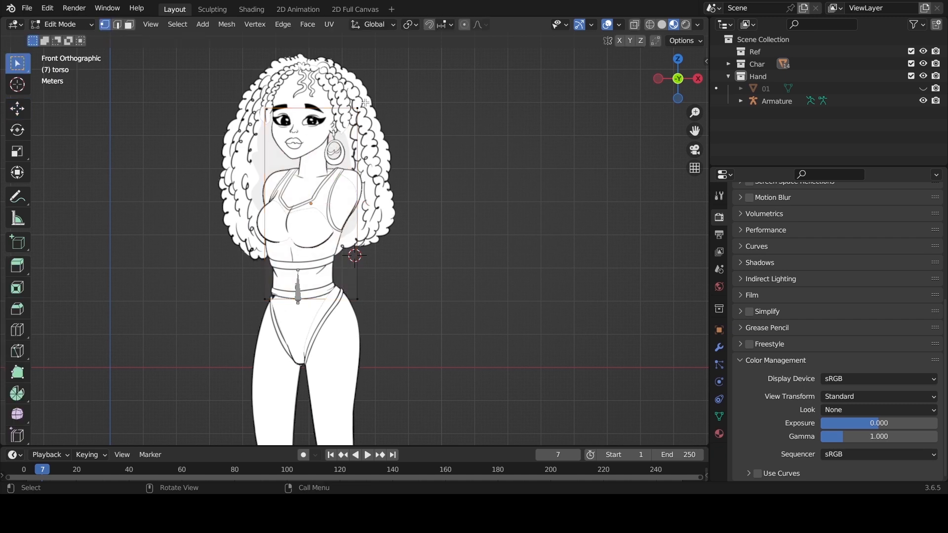
pyautogui.press('Tab')
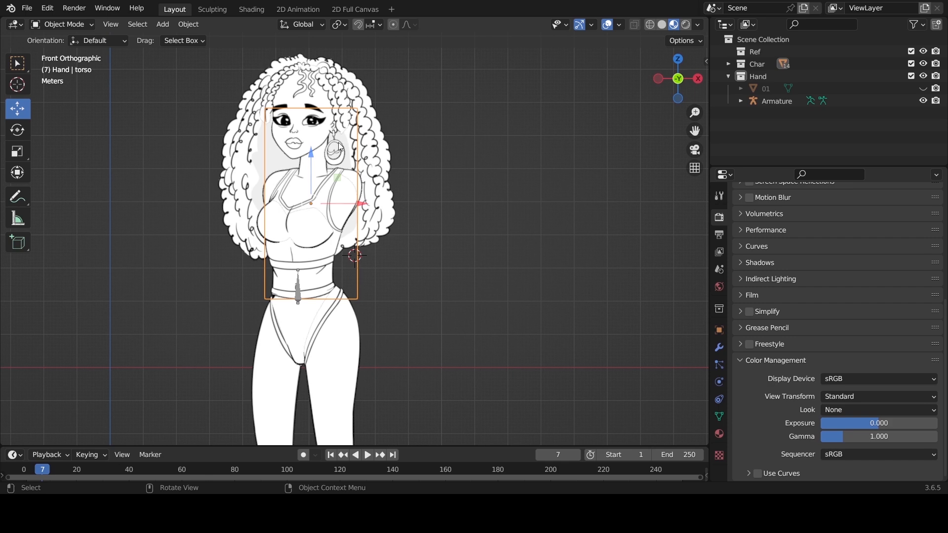
# Step: Try moving the torso mesh's two upper vertices to test the image deformation, then cancel and return to Object Mode
pyautogui.press('Tab')
pyautogui.moveTo(265, 98); pyautogui.dragTo(384, 127)
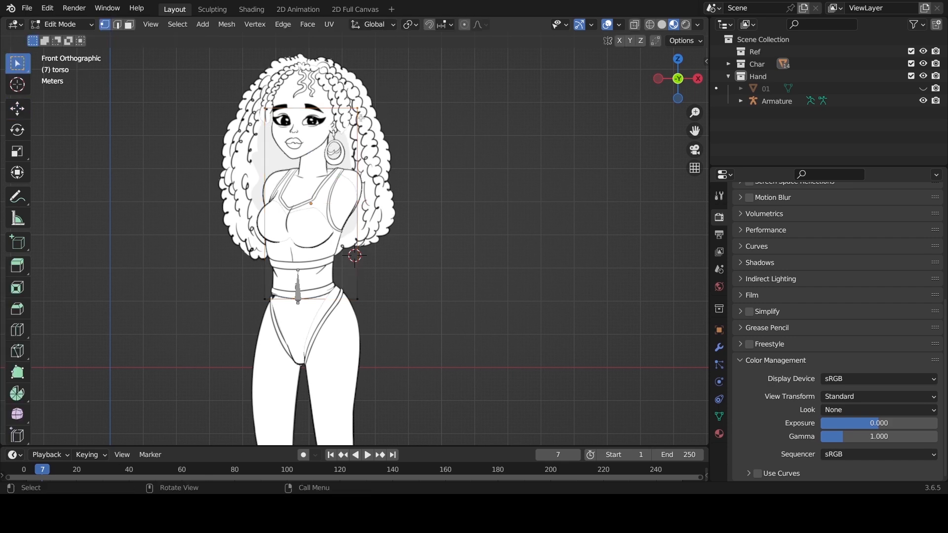
pyautogui.press('g')
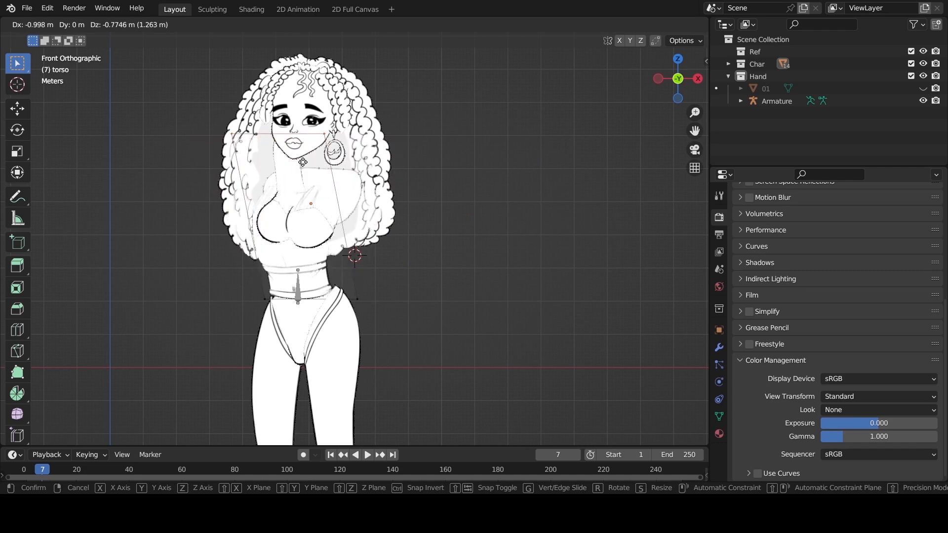
pyautogui.rightClick(332, 151)
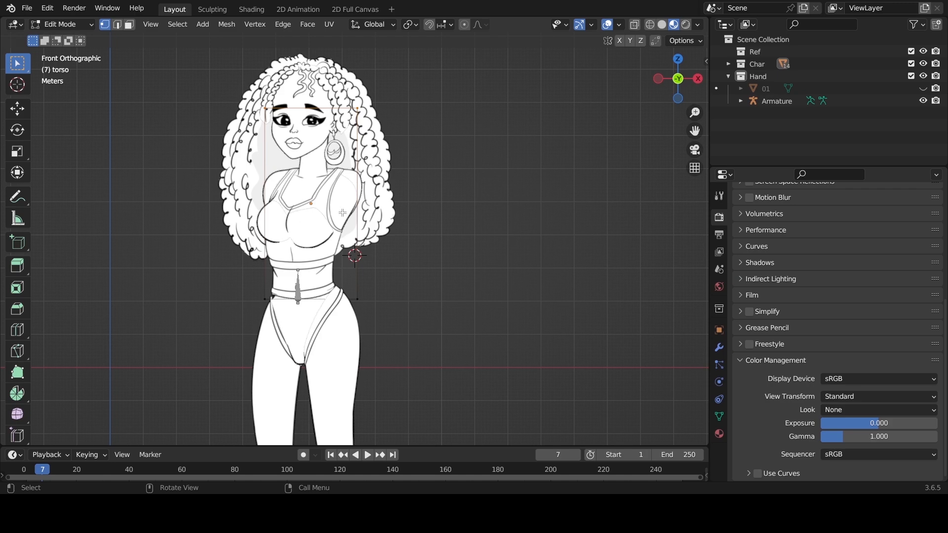
pyautogui.scroll(3, 318, 240)
pyautogui.scroll(-1, 316, 240)
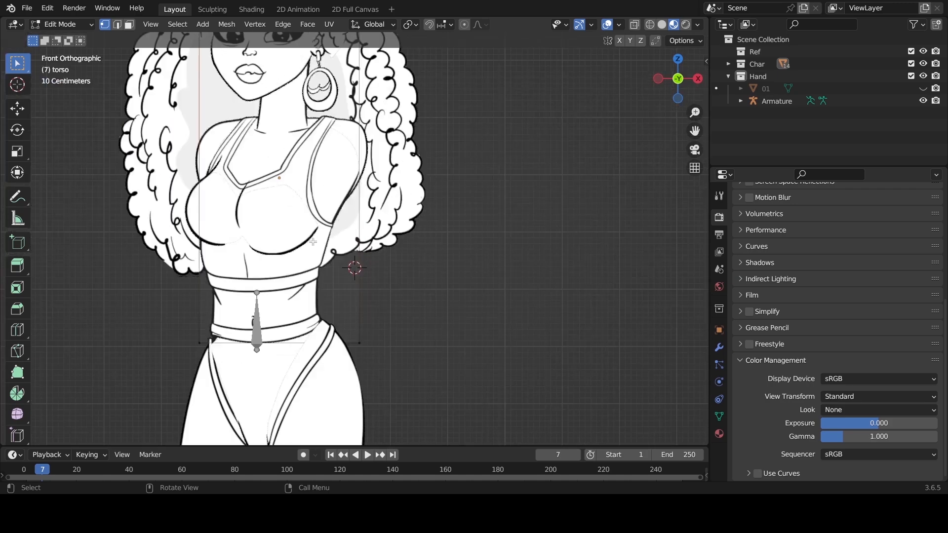
pyautogui.press('Tab')
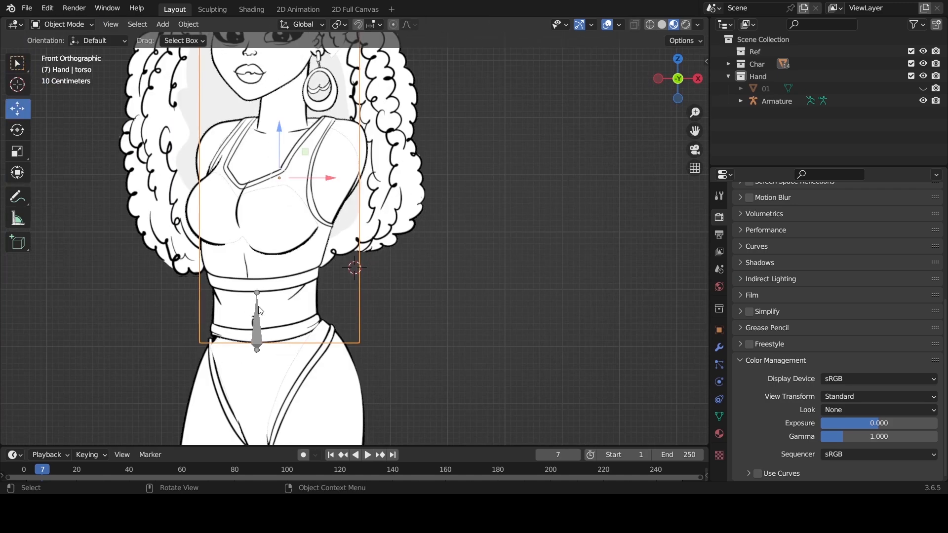
# Step: Nudge the armature slightly along X on the waist and enter Edit Mode for its bone
pyautogui.click(261, 325)
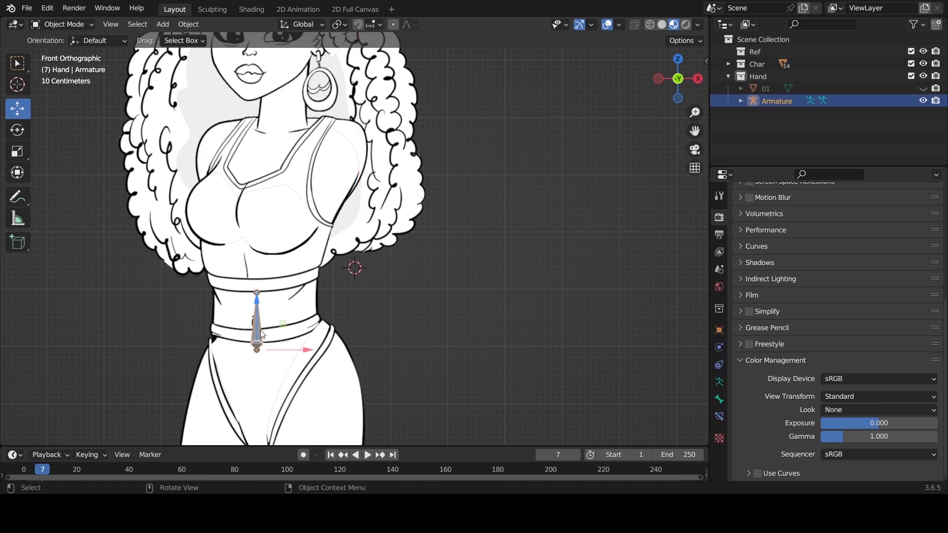
pyautogui.moveTo(307, 354); pyautogui.dragTo(309, 353)
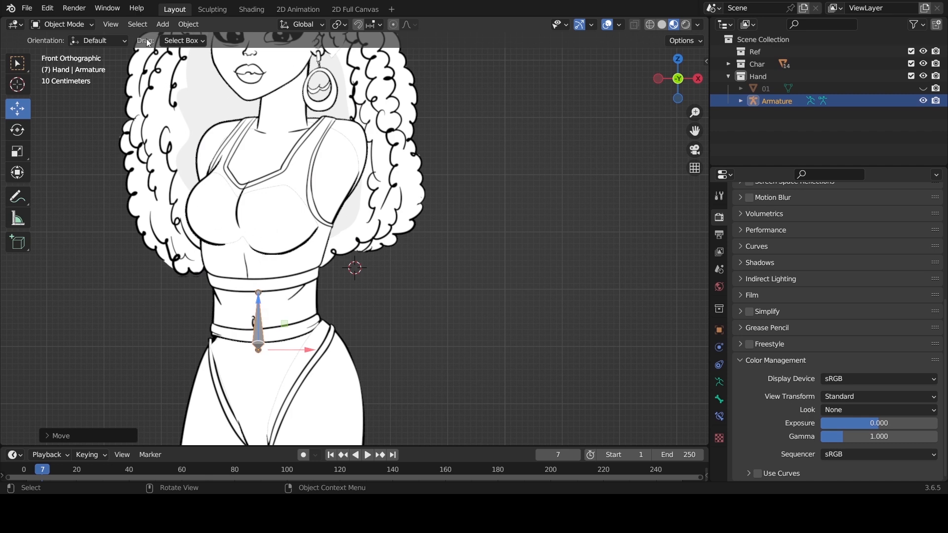
pyautogui.click(85, 25)
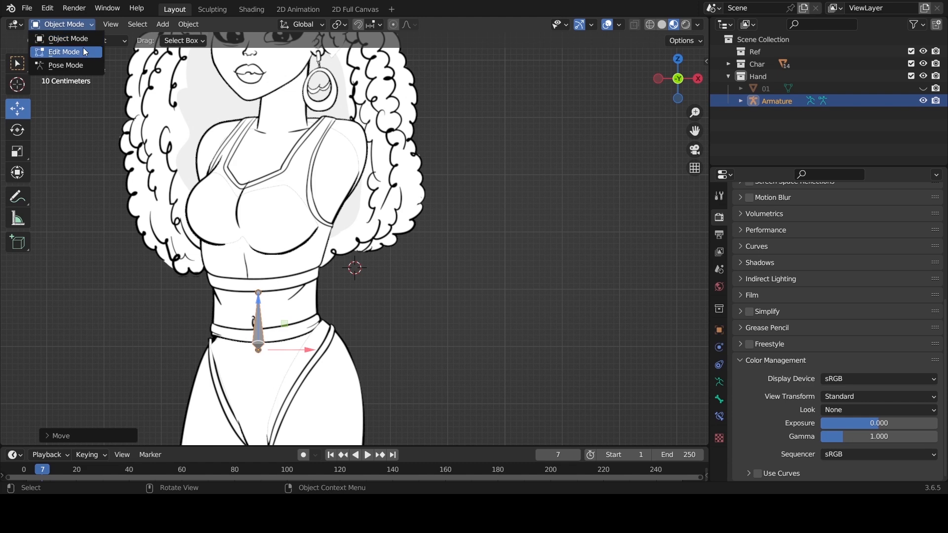
pyautogui.click(64, 52)
pyautogui.scroll(3, 329, 308)
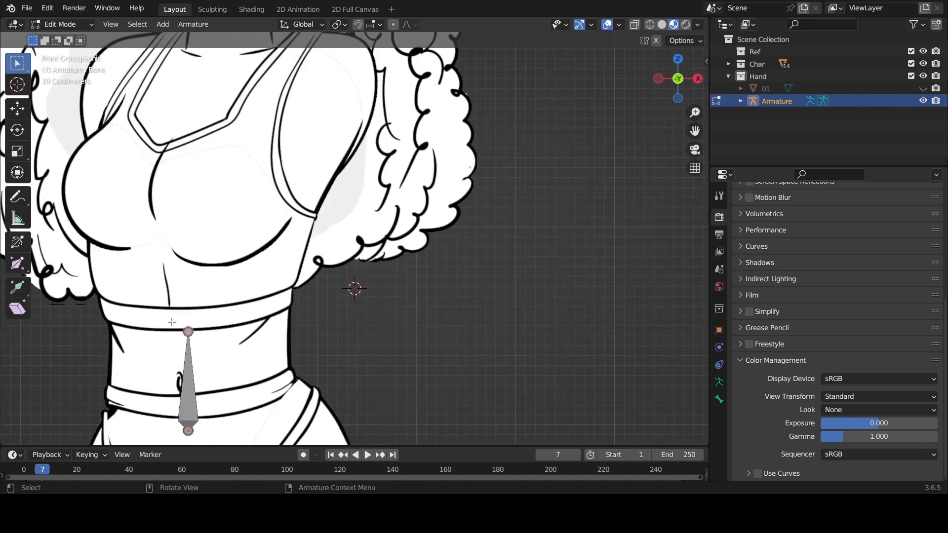
pyautogui.press('KP_Decimal')
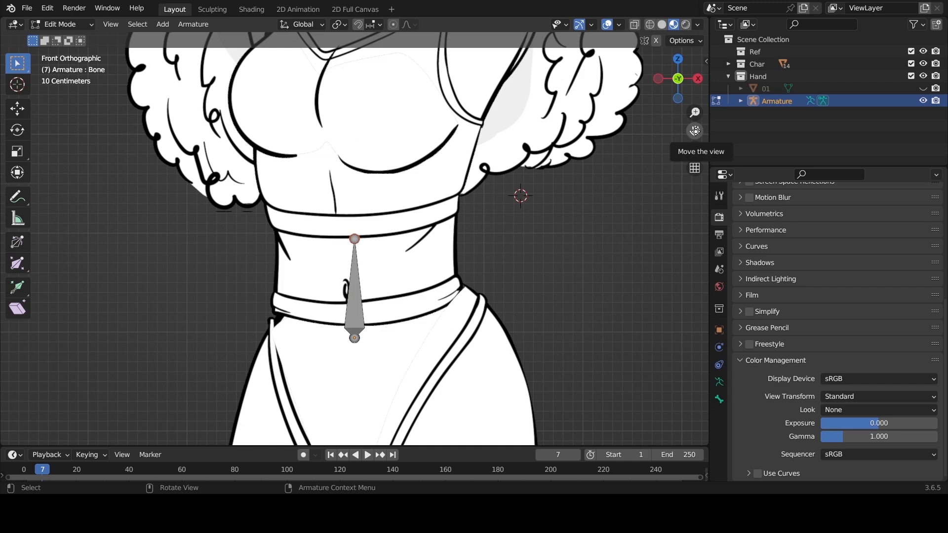
pyautogui.moveTo(694, 130); pyautogui.dragTo(689, 177)
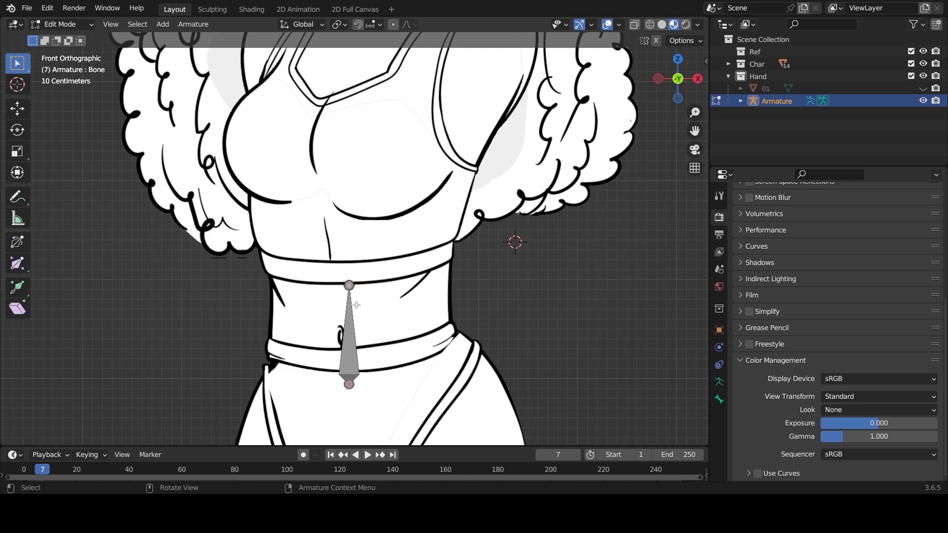
# Step: Try moving the bone's base joint and its tip joint separately, cancelling each move
pyautogui.click(347, 387)
pyautogui.press('g')
pyautogui.rightClick(408, 377)
pyautogui.click(351, 291)
pyautogui.press('g')
pyautogui.rightClick(367, 296)
# Step: Using the Move tool, shift the bone's tip slightly lower and fine-tune it horizontally above the navel
pyautogui.click(25, 109)
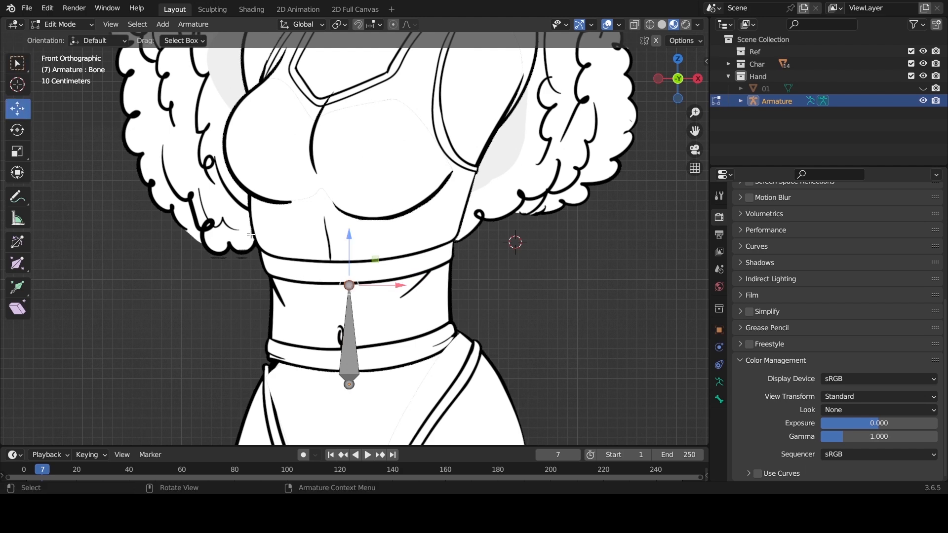
pyautogui.moveTo(349, 287); pyautogui.dragTo(345, 295)
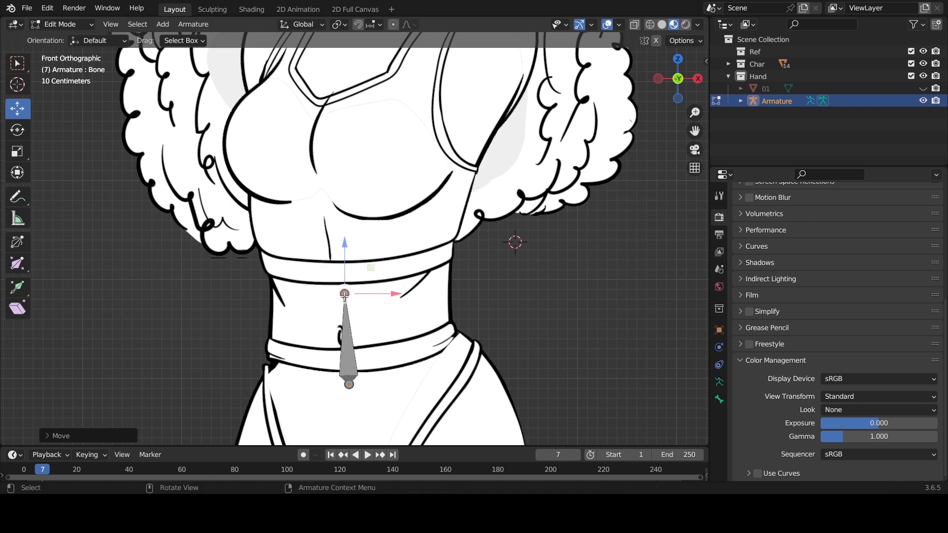
pyautogui.click(345, 296)
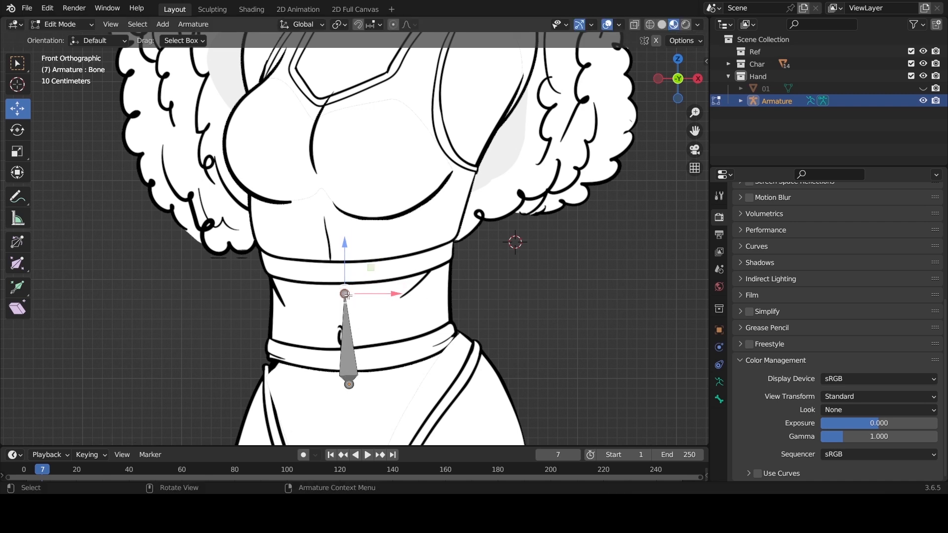
pyautogui.moveTo(694, 131); pyautogui.dragTo(639, 178)
pyautogui.scroll(-2, 335, 316)
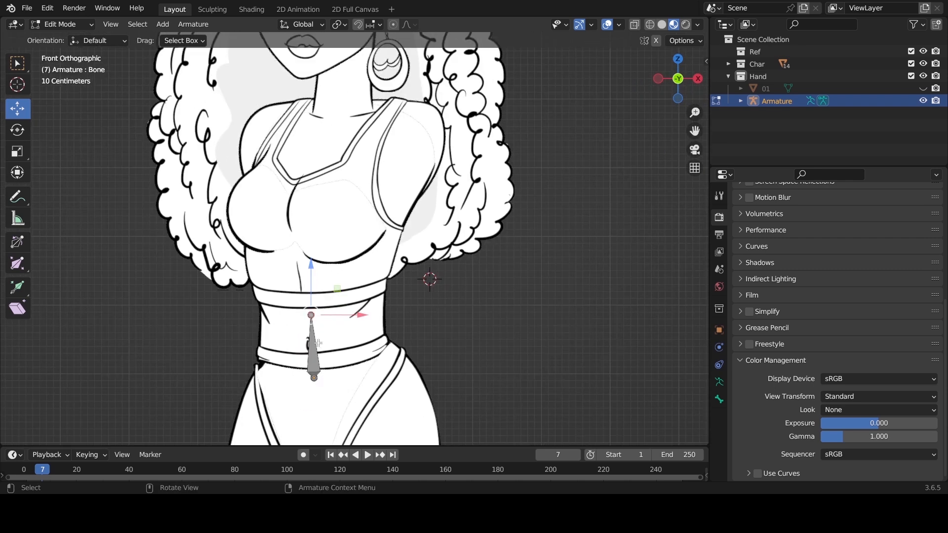
pyautogui.moveTo(340, 316); pyautogui.dragTo(340, 316)
# Step: Extrude two spine bones upward from the tip: about 1 m to the lower chest, then about 1.8 m to the neck base
pyautogui.press('e')
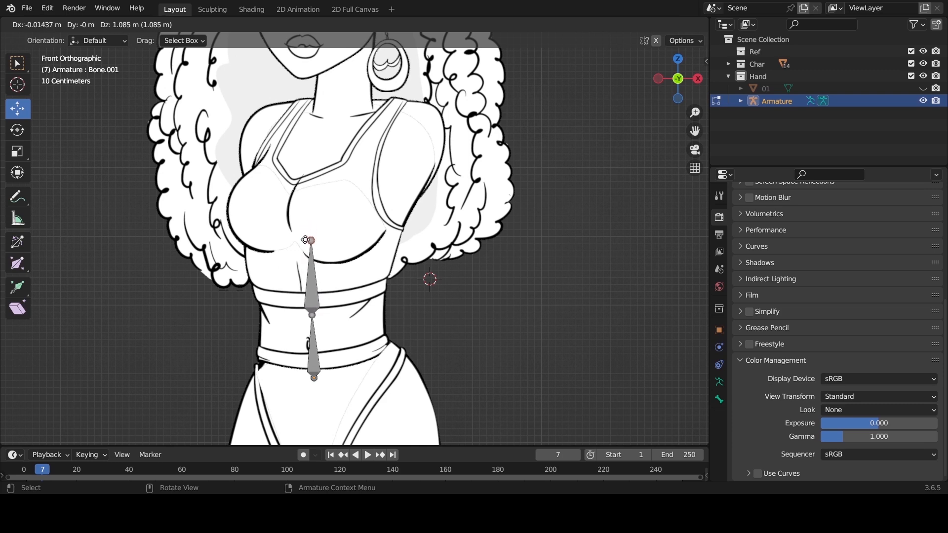
pyautogui.click(305, 244)
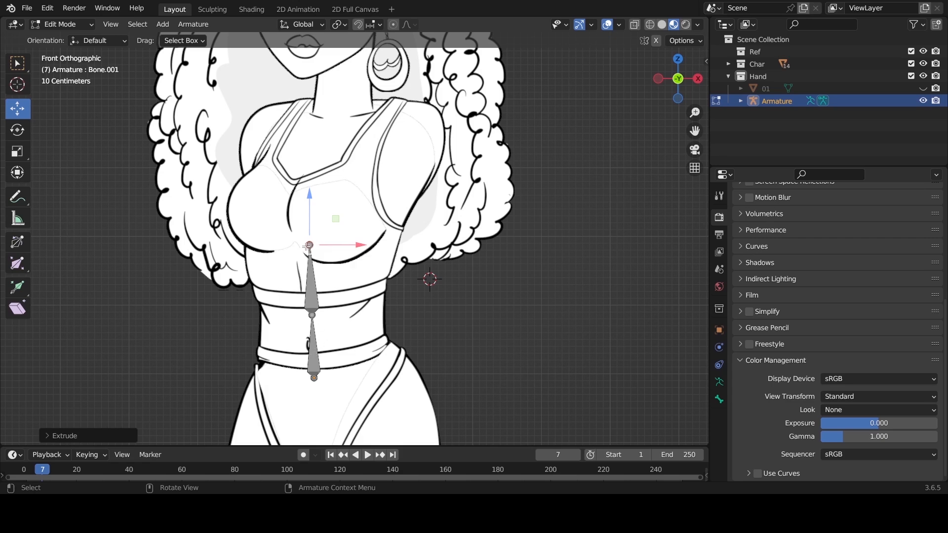
pyautogui.press('e')
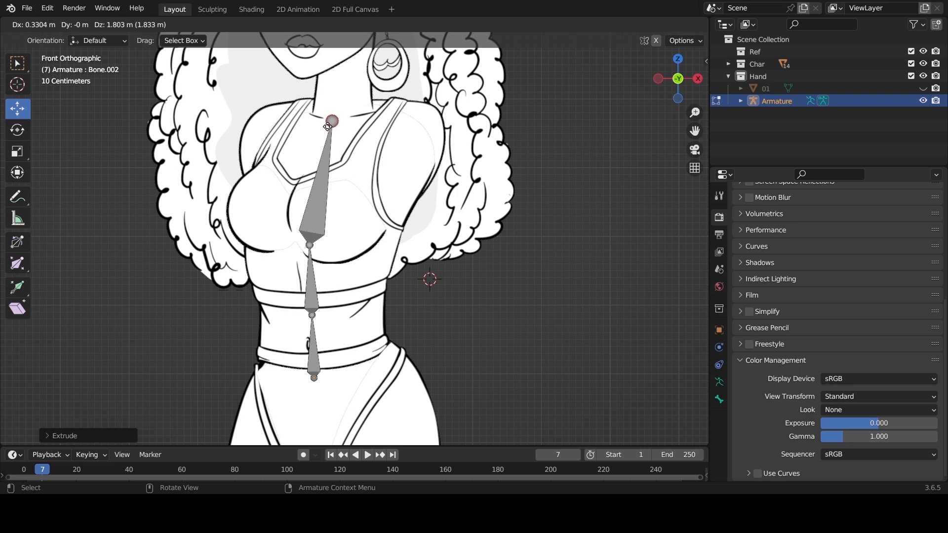
pyautogui.click(327, 122)
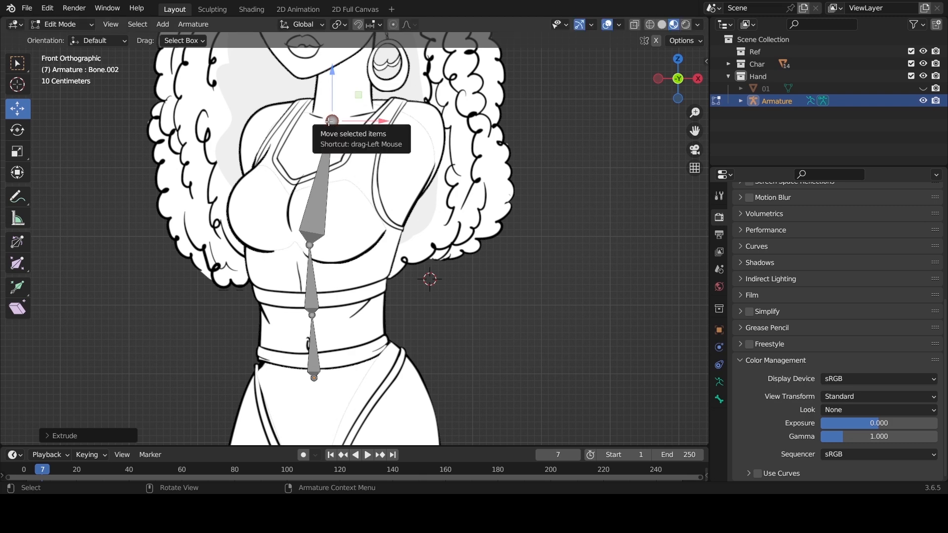
# Step: Extrude a head bone about 1.7 m long from the neck base up to eye level
pyautogui.moveTo(695, 130); pyautogui.dragTo(628, 141)
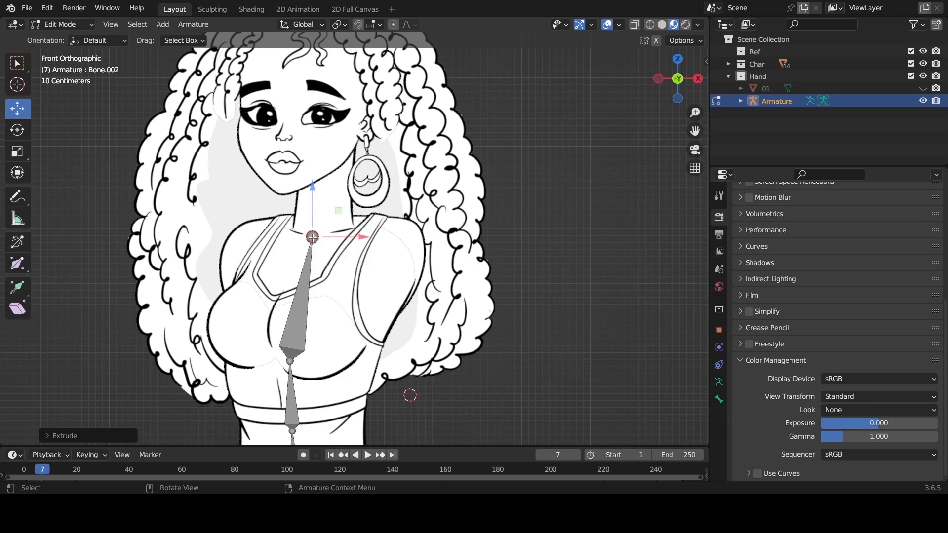
pyautogui.press('e')
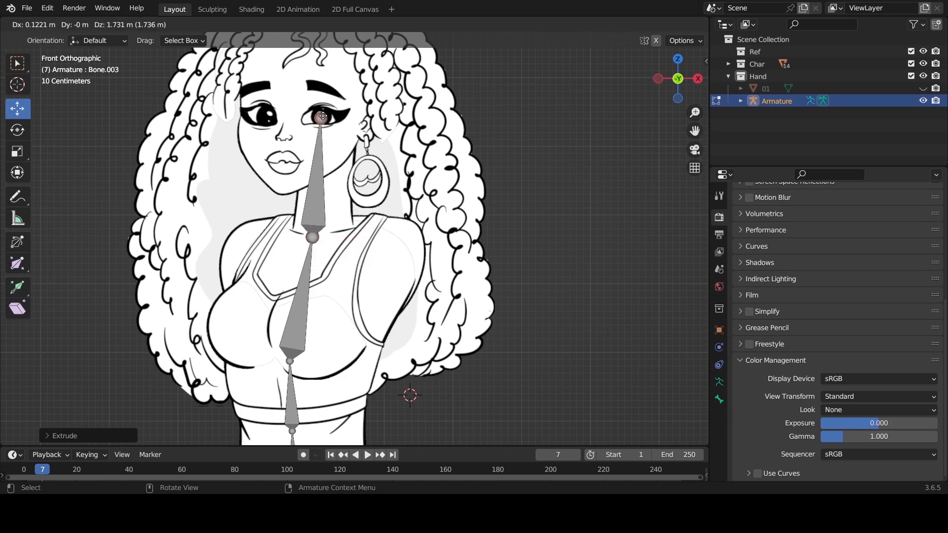
pyautogui.click(322, 117)
# Step: Extrude two bones from the neck base toward the viewer's right: one to the strap area and one to the outer shoulder
pyautogui.click(312, 237)
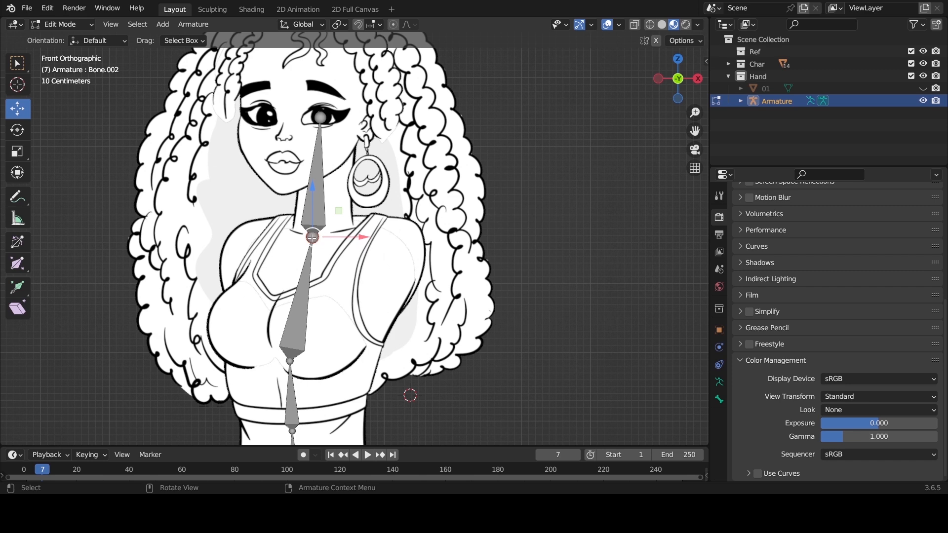
pyautogui.press('e')
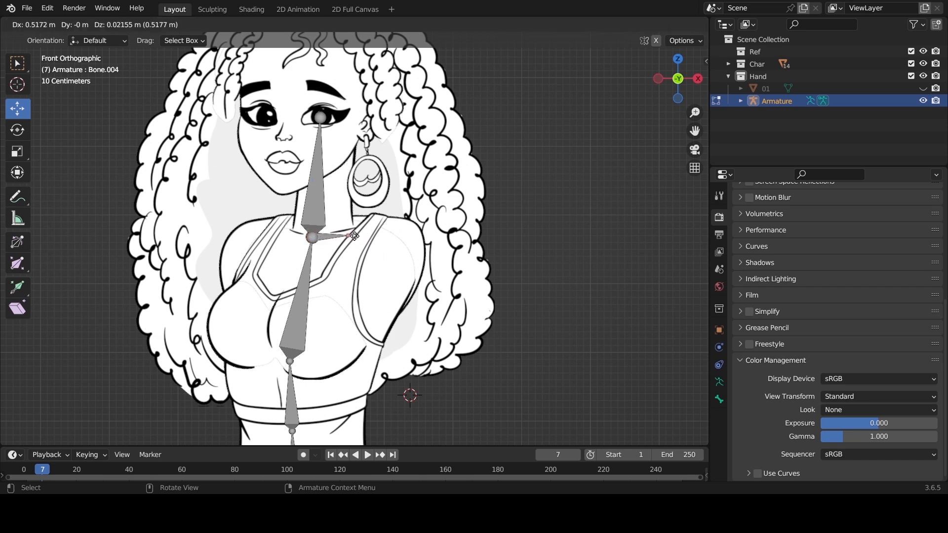
pyautogui.click(374, 236)
pyautogui.press('e')
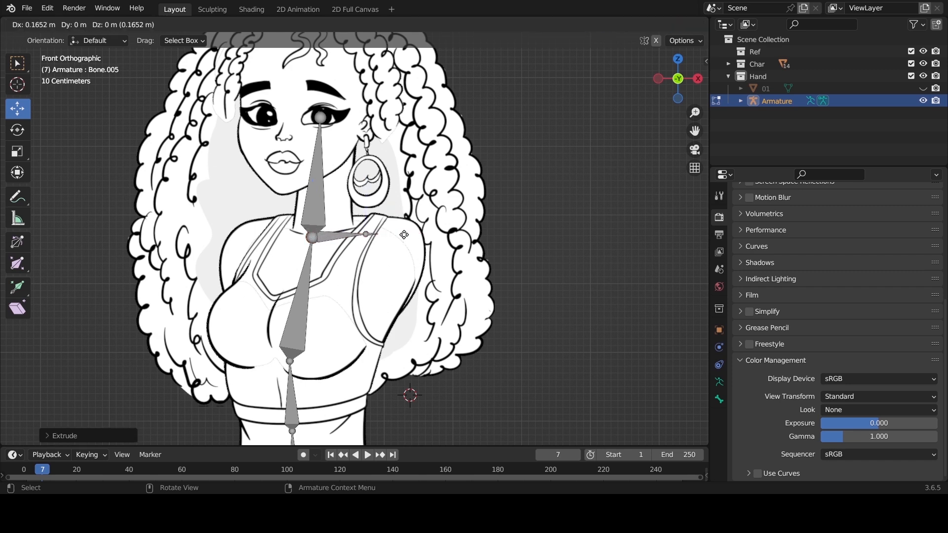
pyautogui.click(424, 236)
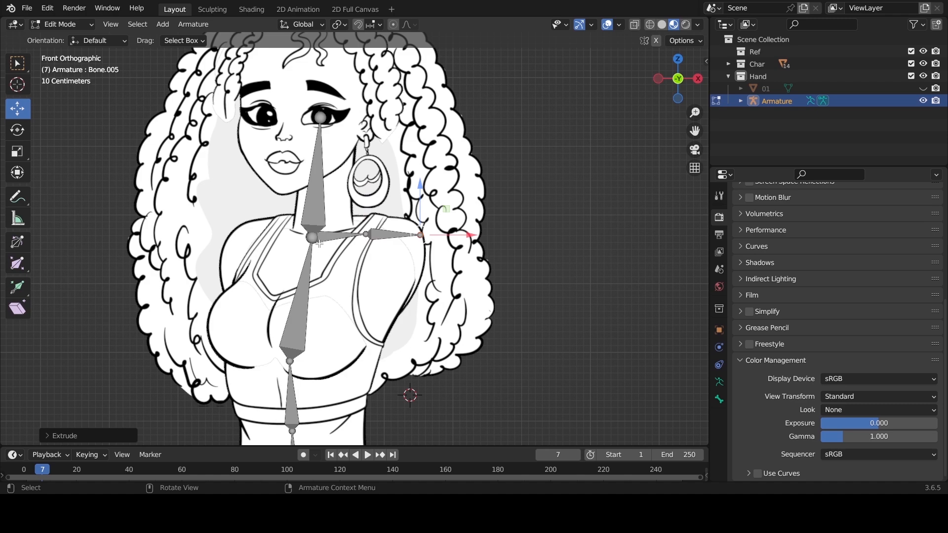
# Step: Extrude two bones from the neck base toward the viewer's left, ending at the outer shoulder with a bone about 0.7 m long
pyautogui.click(316, 240)
pyautogui.press('e')
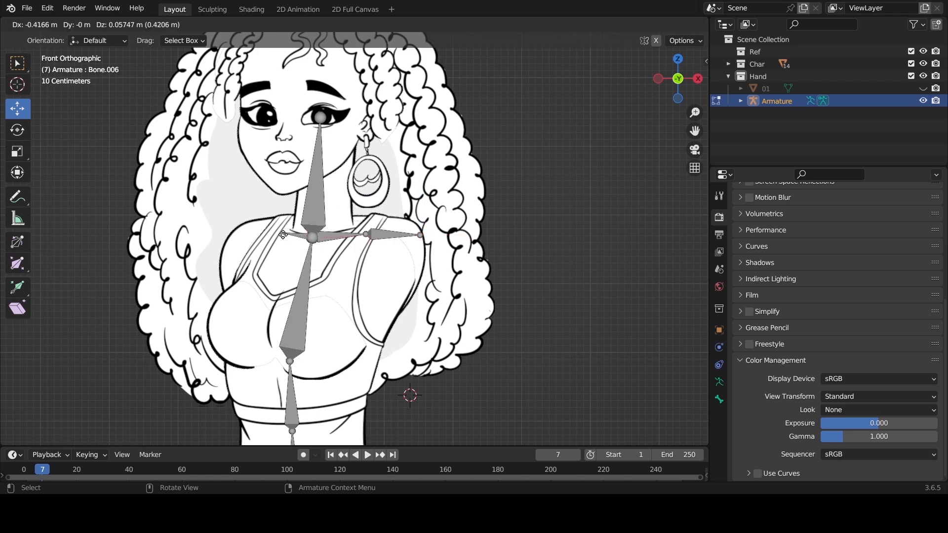
pyautogui.click(277, 233)
pyautogui.press('e')
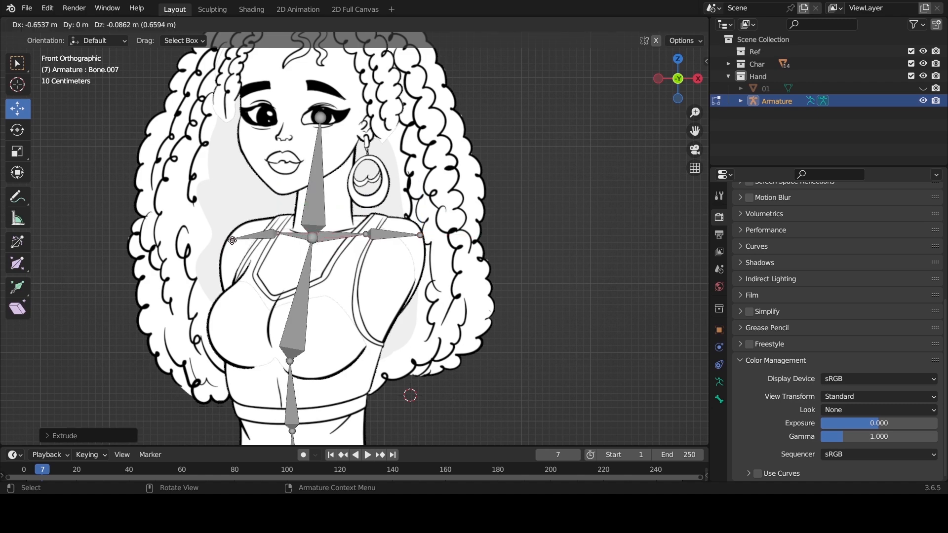
pyautogui.click(232, 240)
# Step: Return to Object Mode, add a second armature in front view, and move it to the centre of the pelvis
pyautogui.scroll(-5, 350, 286)
pyautogui.scroll(3, 349, 286)
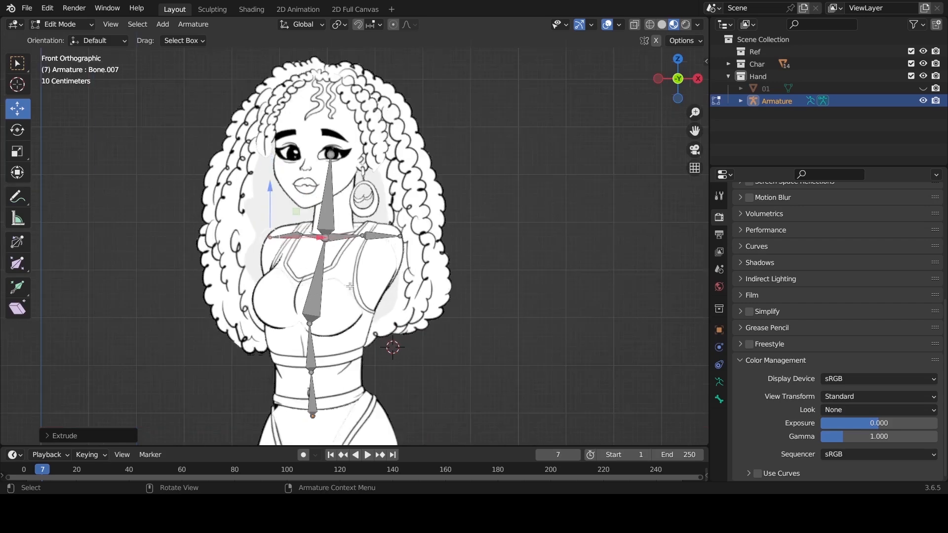
pyautogui.scroll(1, 350, 287)
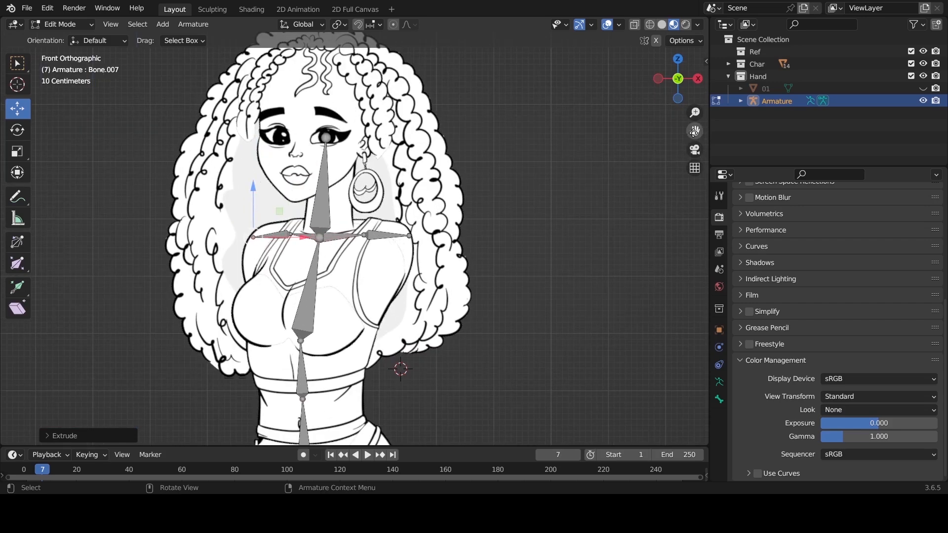
pyautogui.moveTo(694, 131); pyautogui.dragTo(693, 50)
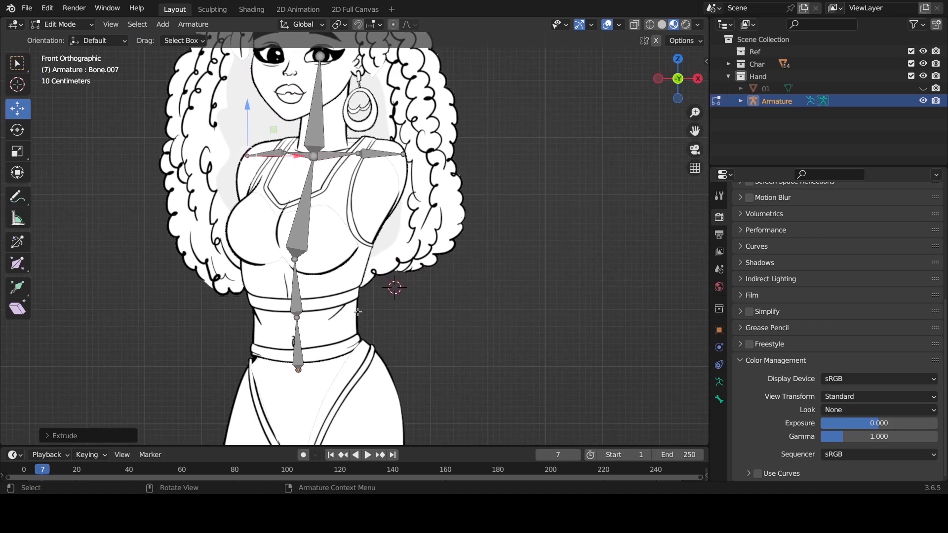
pyautogui.moveTo(694, 131); pyautogui.dragTo(681, 5)
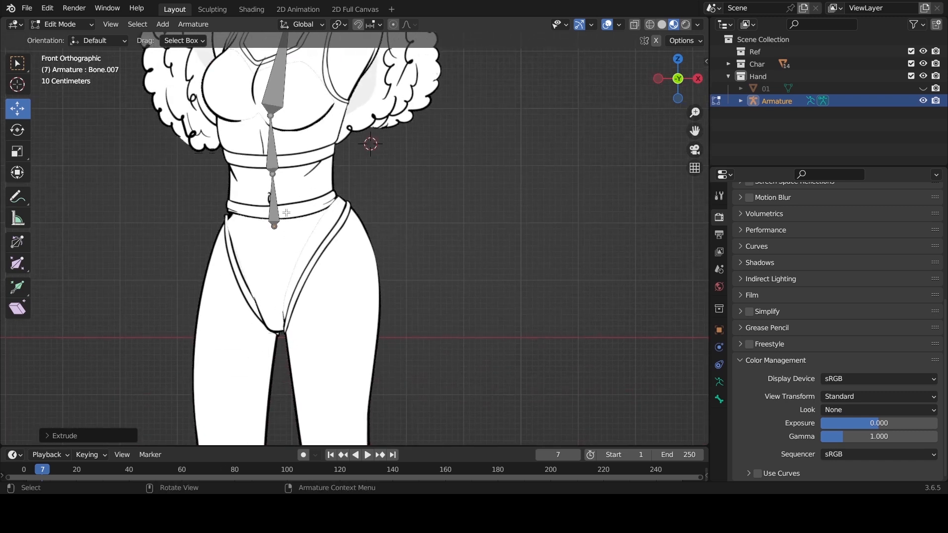
pyautogui.scroll(-2, 299, 251)
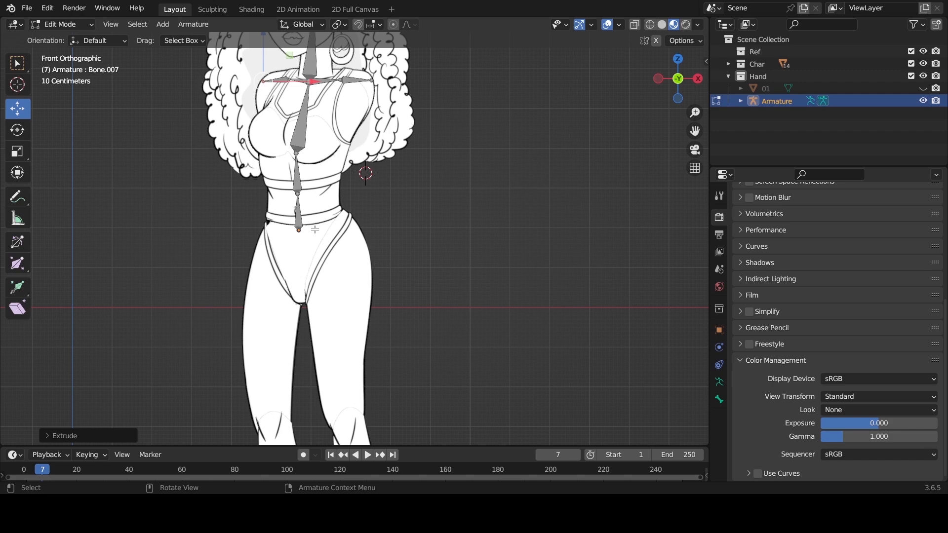
pyautogui.press('Tab')
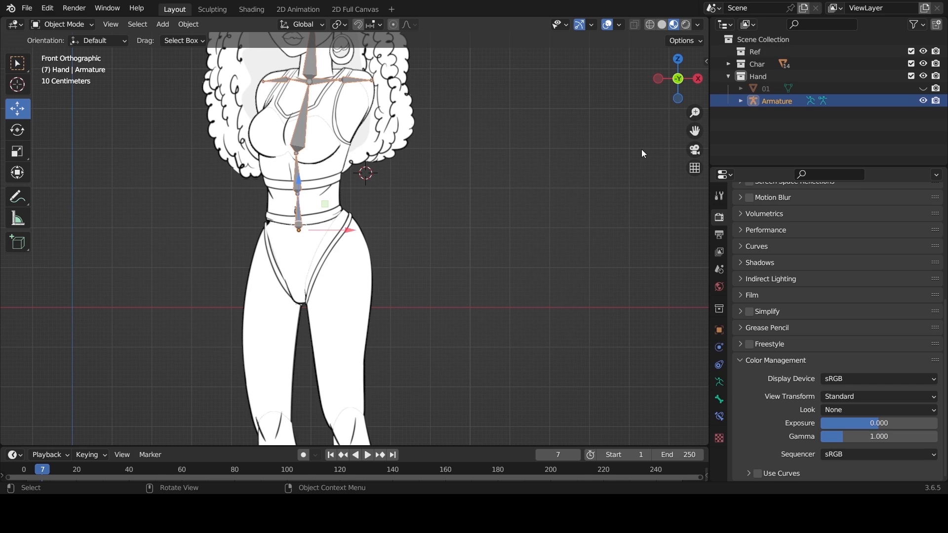
pyautogui.moveTo(694, 131); pyautogui.dragTo(620, 162)
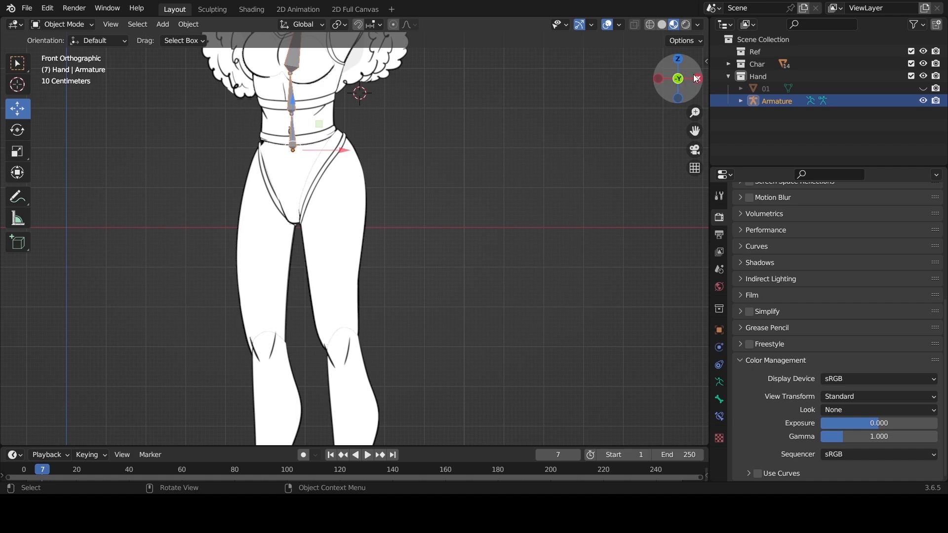
pyautogui.moveTo(694, 80); pyautogui.dragTo(357, 98)
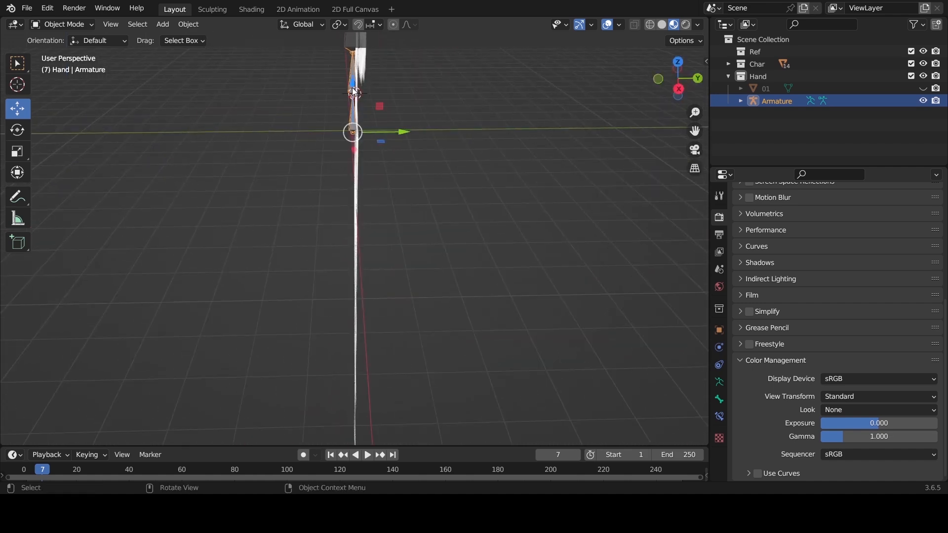
pyautogui.scroll(-1, 354, 109)
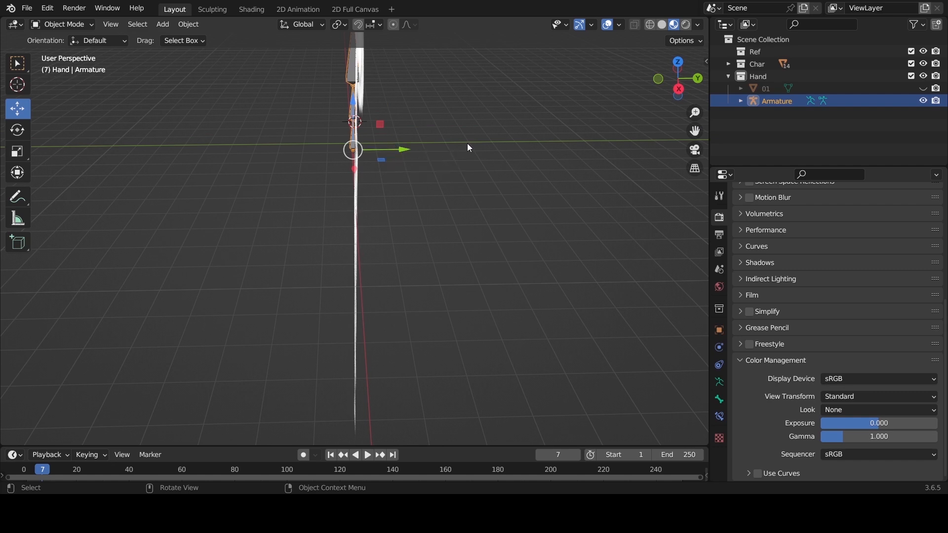
pyautogui.press('KP_1')
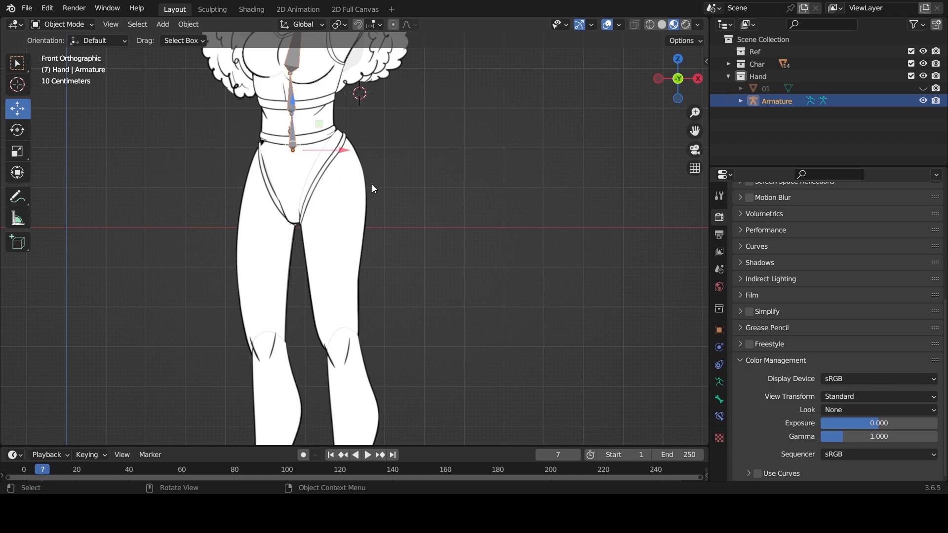
pyautogui.hotkey('shift', 'a')
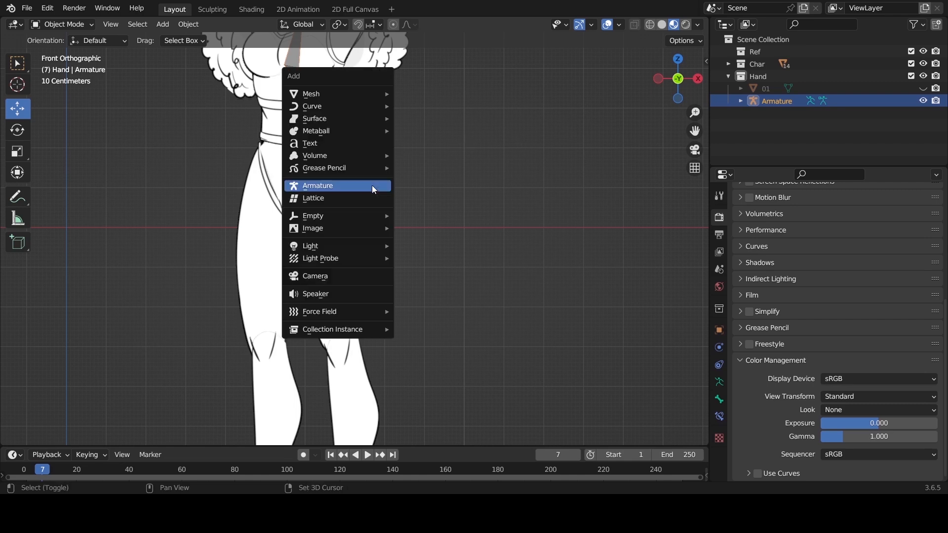
pyautogui.click(324, 185)
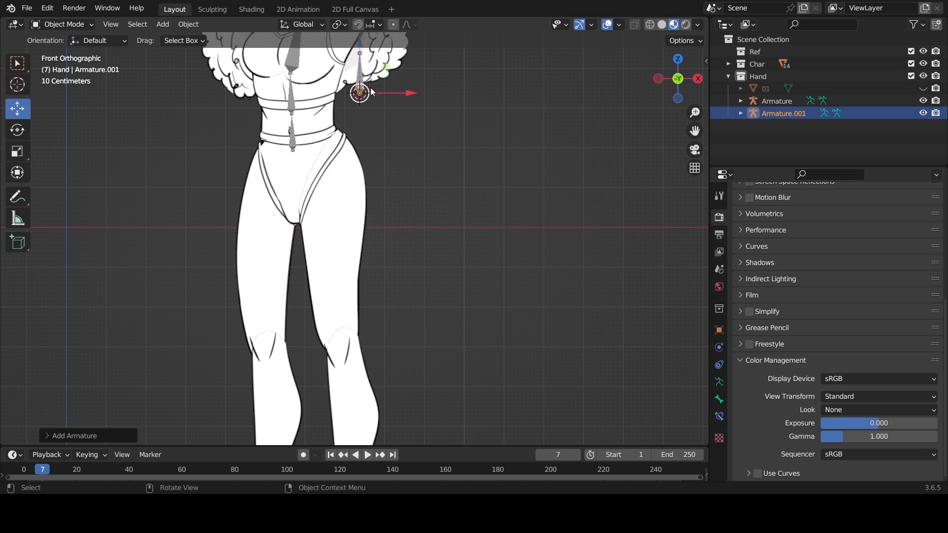
pyautogui.moveTo(372, 94); pyautogui.dragTo(308, 173)
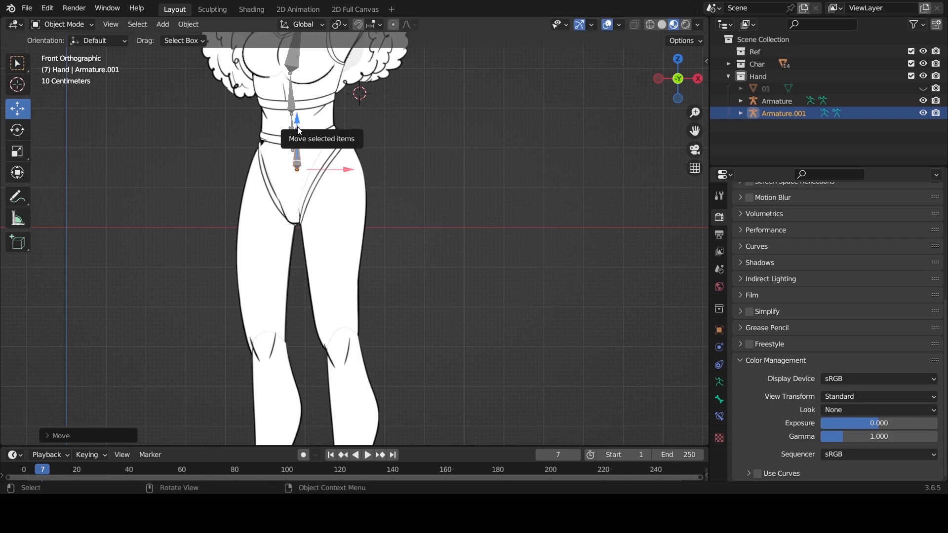
# Step: In Edit Mode, move the pelvis bone's tip to the hip on the viewer's right and extrude a bone about 1.6 m down to the upper thigh
pyautogui.press('Tab')
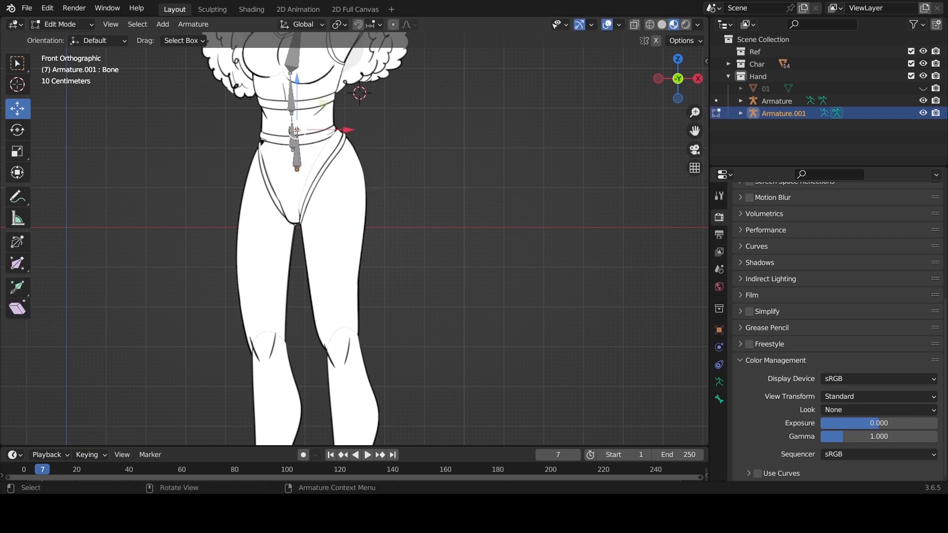
pyautogui.moveTo(294, 132); pyautogui.dragTo(331, 155)
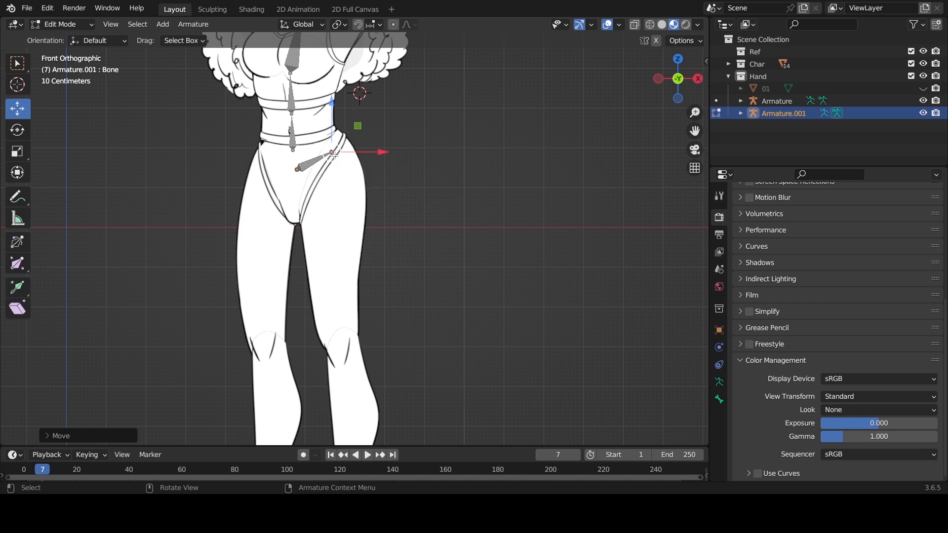
pyautogui.press('e')
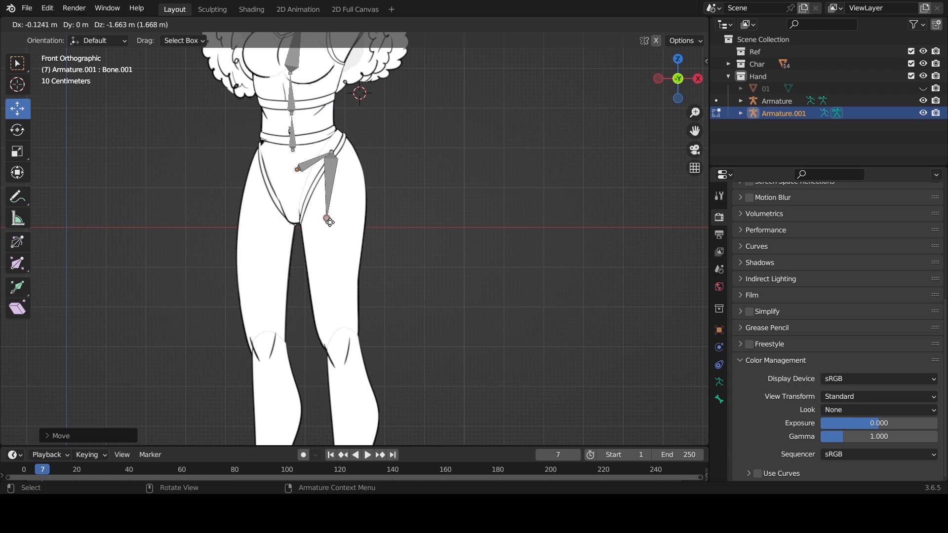
pyautogui.click(334, 218)
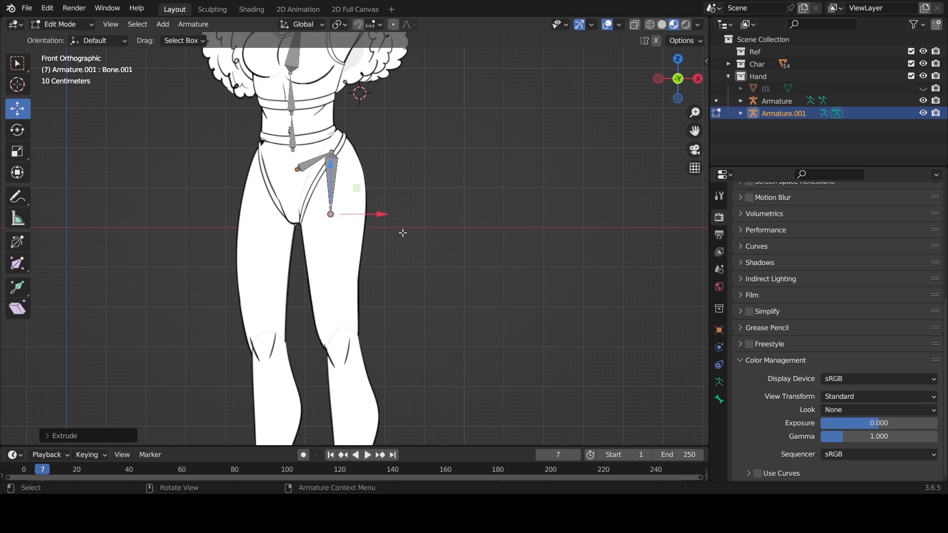
pyautogui.moveTo(329, 213); pyautogui.dragTo(337, 215)
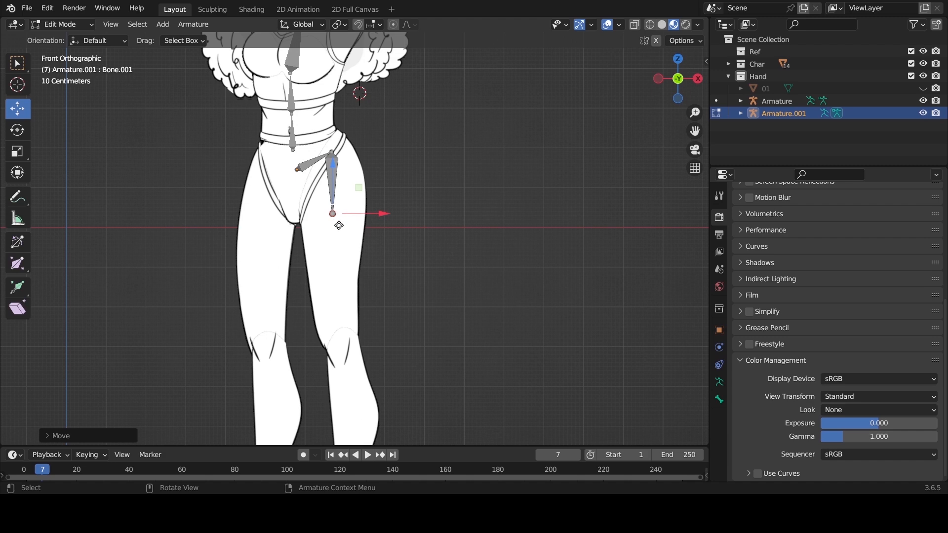
# Step: Extrude a thigh bone down to the knee and a shin bone about 4.1 m long to the ankle, fine-tuning the ankle joint
pyautogui.press('e')
pyautogui.click(345, 362)
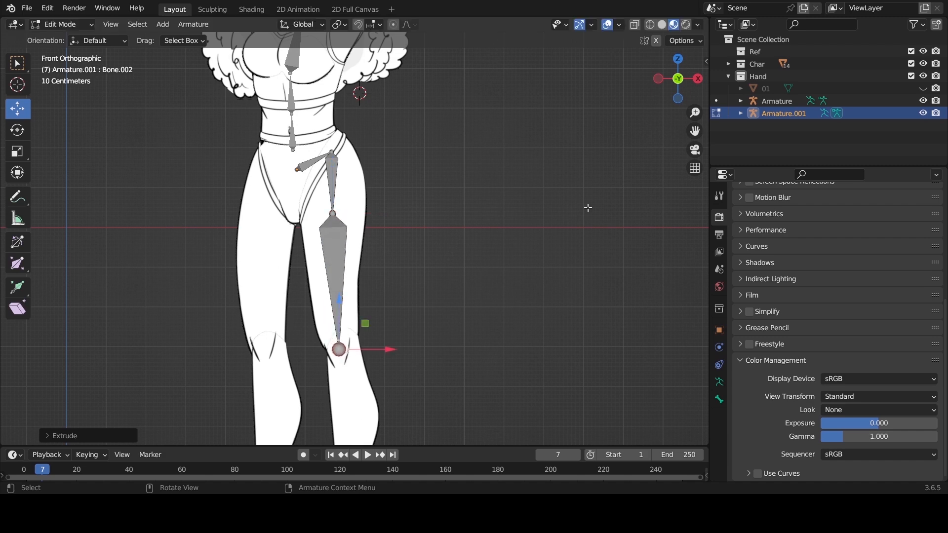
pyautogui.moveTo(694, 130); pyautogui.dragTo(688, 23)
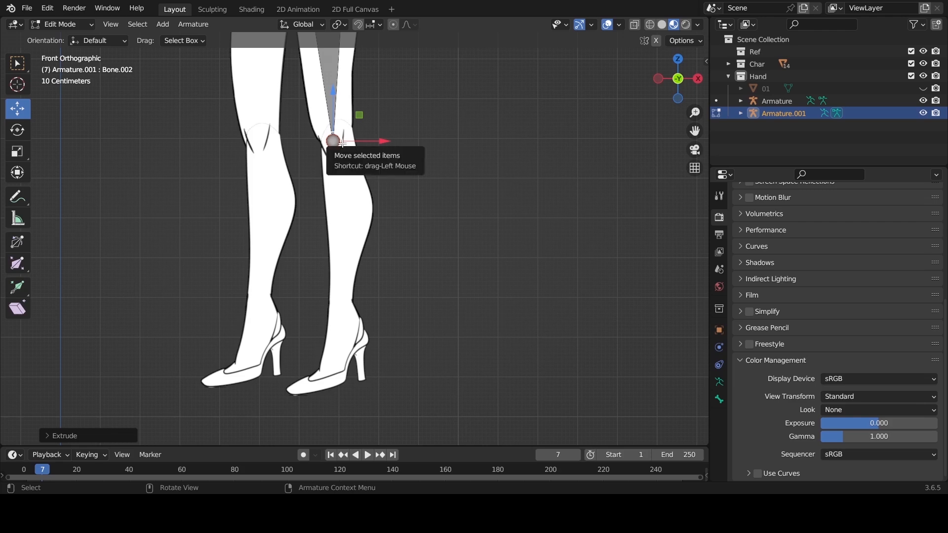
pyautogui.press('e')
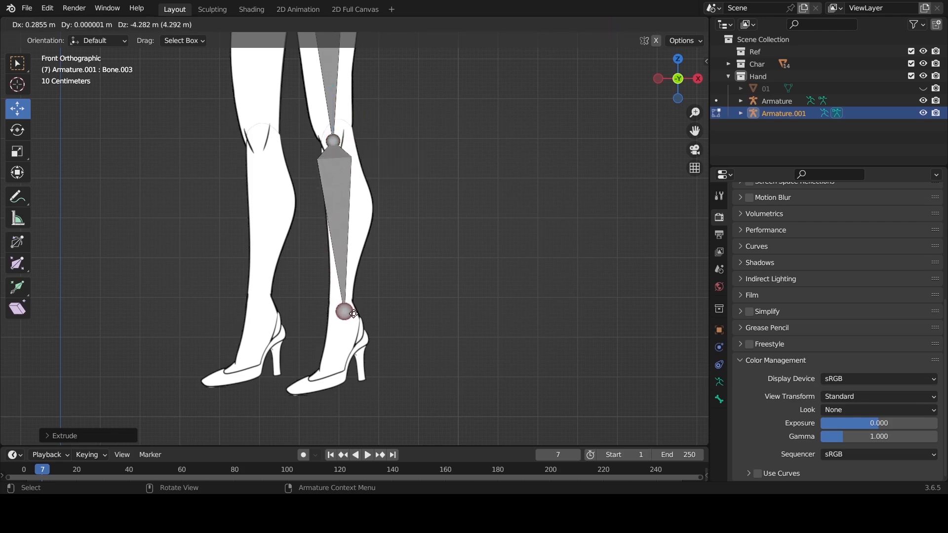
pyautogui.click(353, 306)
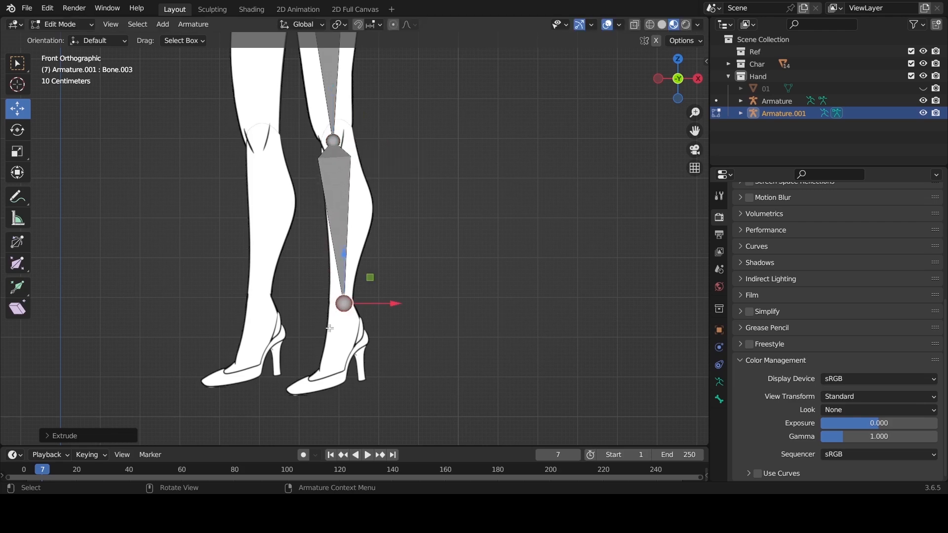
pyautogui.moveTo(343, 306); pyautogui.dragTo(345, 308)
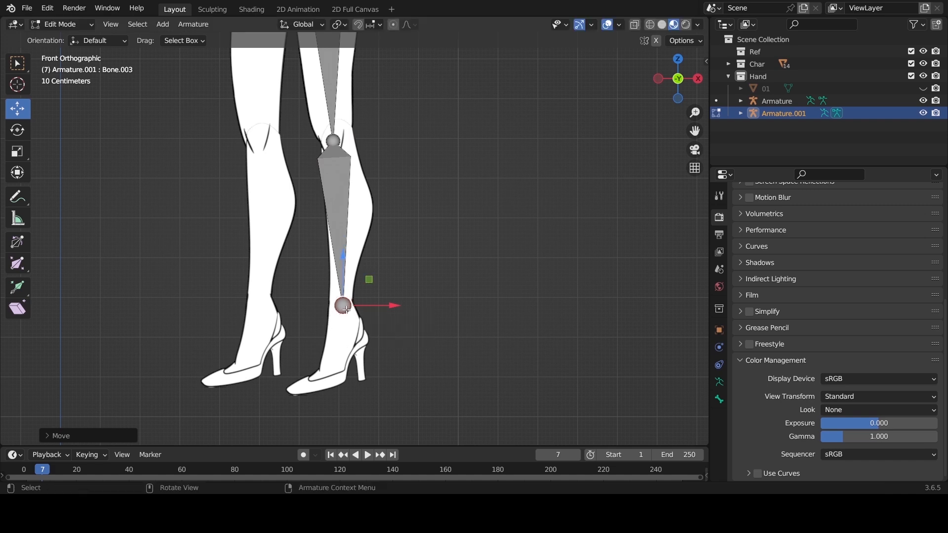
# Step: Extrude three foot bones from the ankle: about 1.7 m down toward the heel, then to the ball of the foot and past the shoe tip
pyautogui.press('e')
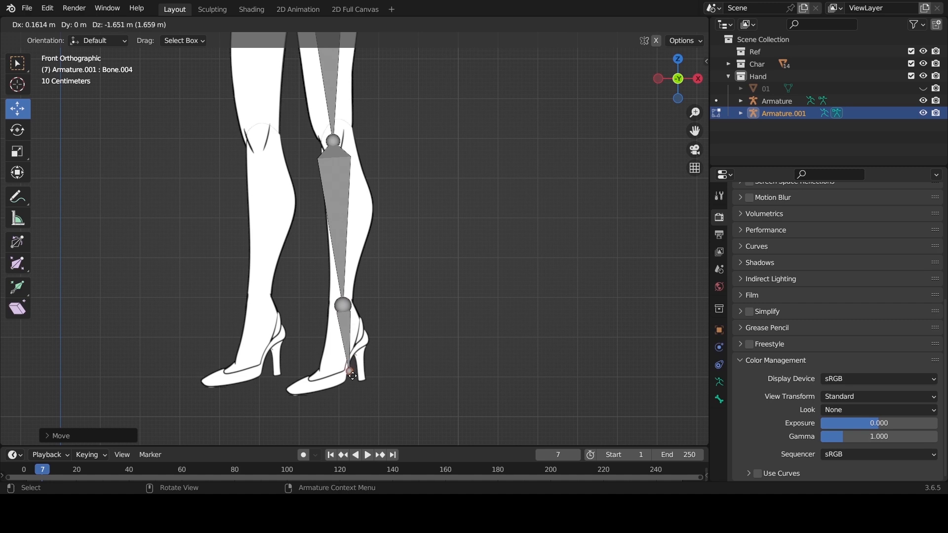
pyautogui.click(353, 376)
pyautogui.press('e')
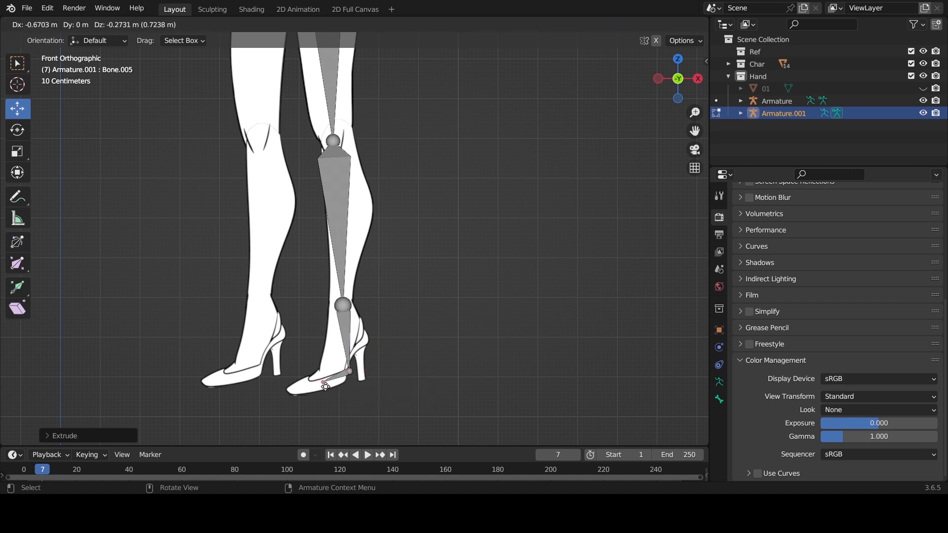
pyautogui.click(325, 386)
pyautogui.press('e')
pyautogui.click(284, 393)
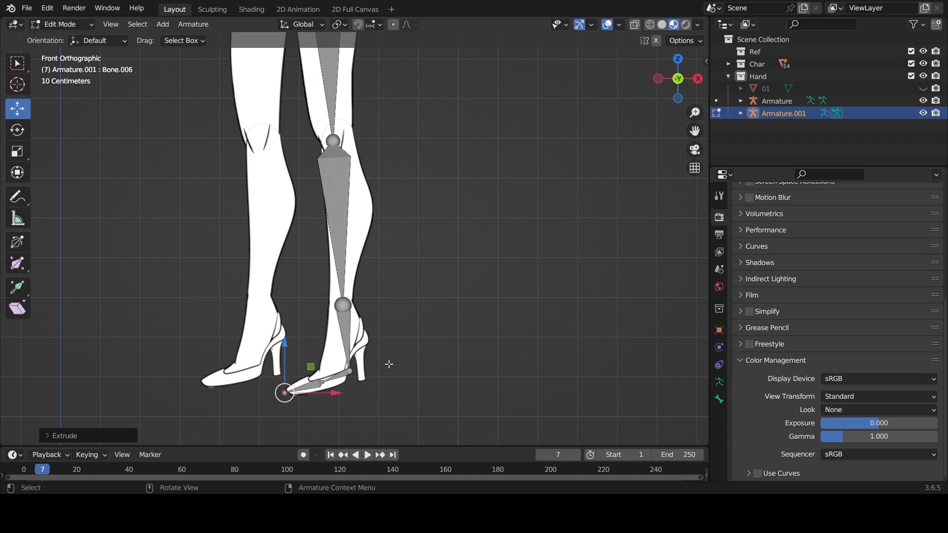
# Step: From the pelvis centre joint, extrude a bone about 0.85 m to the hip on the viewer's left, then another down to the upper thigh
pyautogui.scroll(-1, 376, 275)
pyautogui.scroll(2, 377, 272)
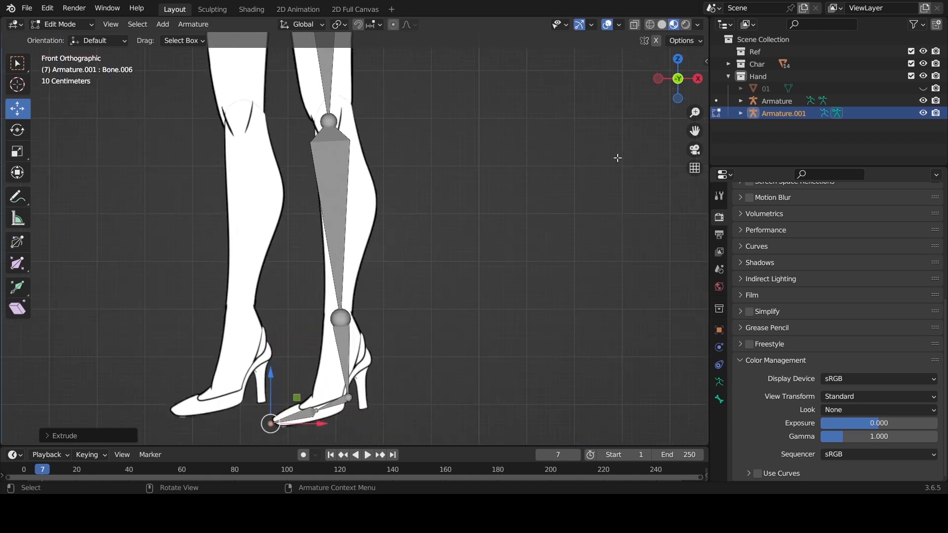
pyautogui.moveTo(695, 130); pyautogui.dragTo(724, 326)
pyautogui.click(303, 102)
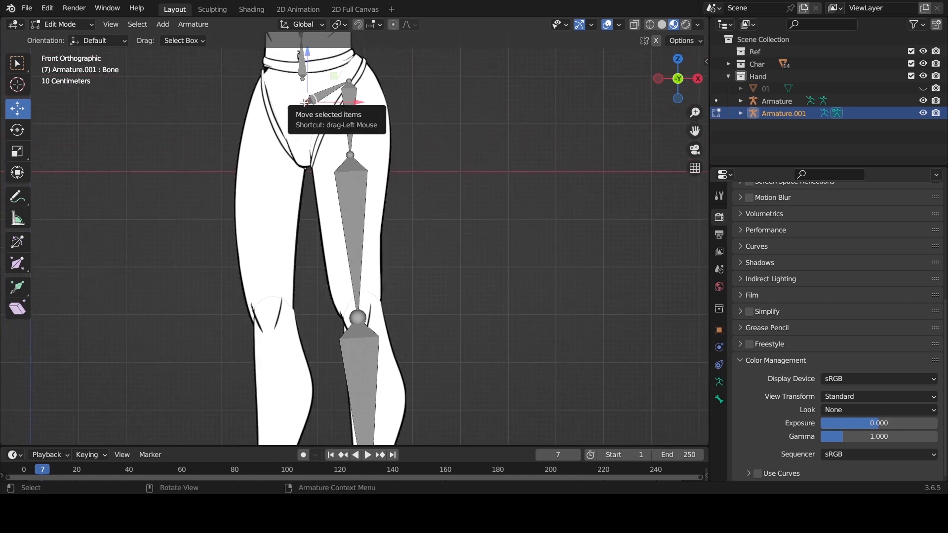
pyautogui.press('e')
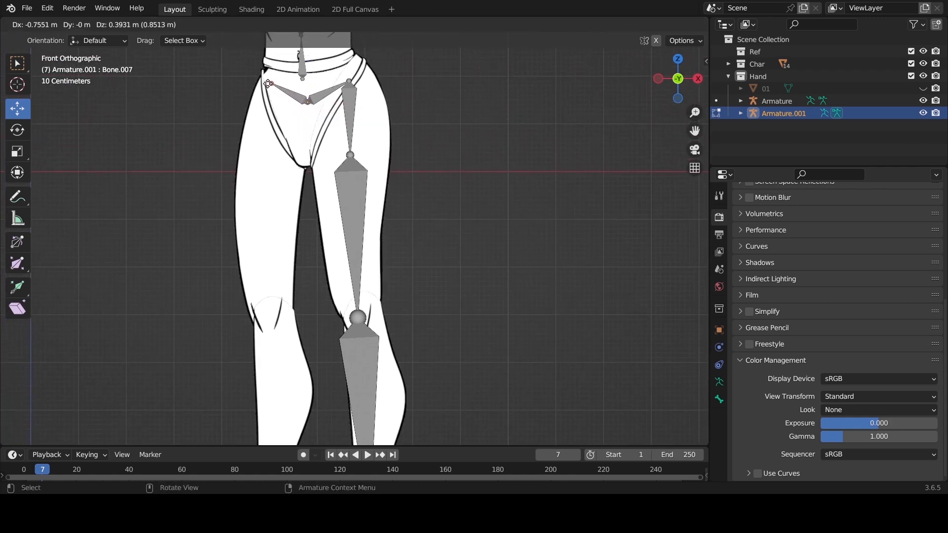
pyautogui.click(267, 83)
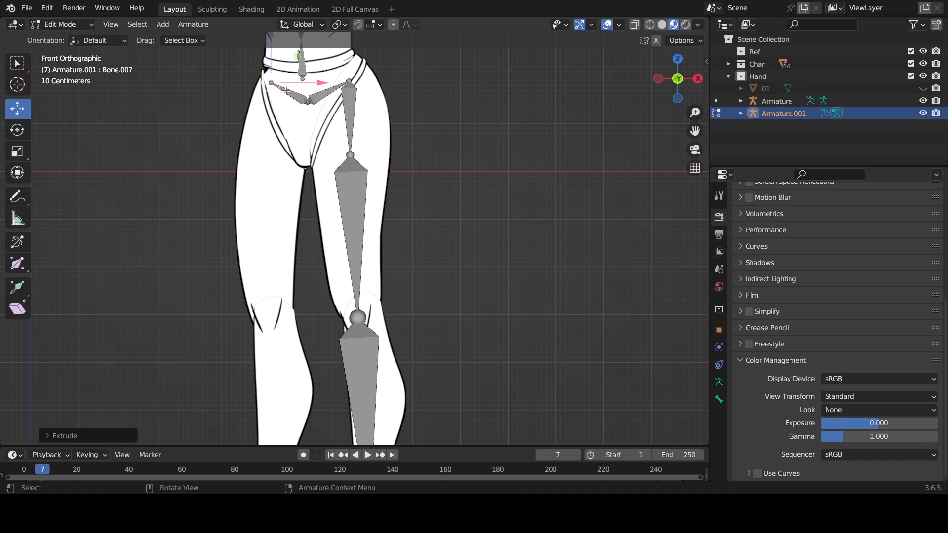
pyautogui.press('e')
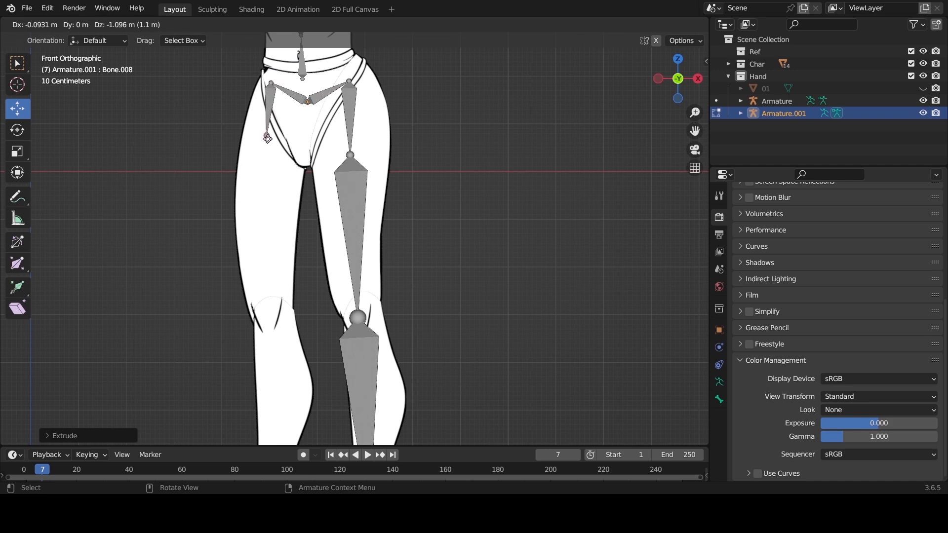
pyautogui.click(262, 147)
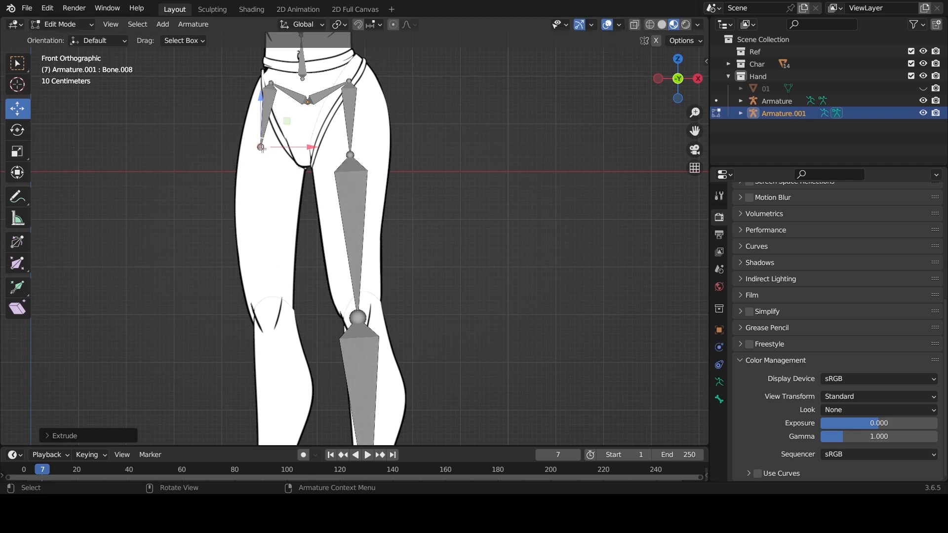
# Step: Extrude the thigh bone to the knee and the shin bone to the ankle in the leg on the viewer's left, nudging both joints into place
pyautogui.scroll(-2, 266, 181)
pyautogui.press('e')
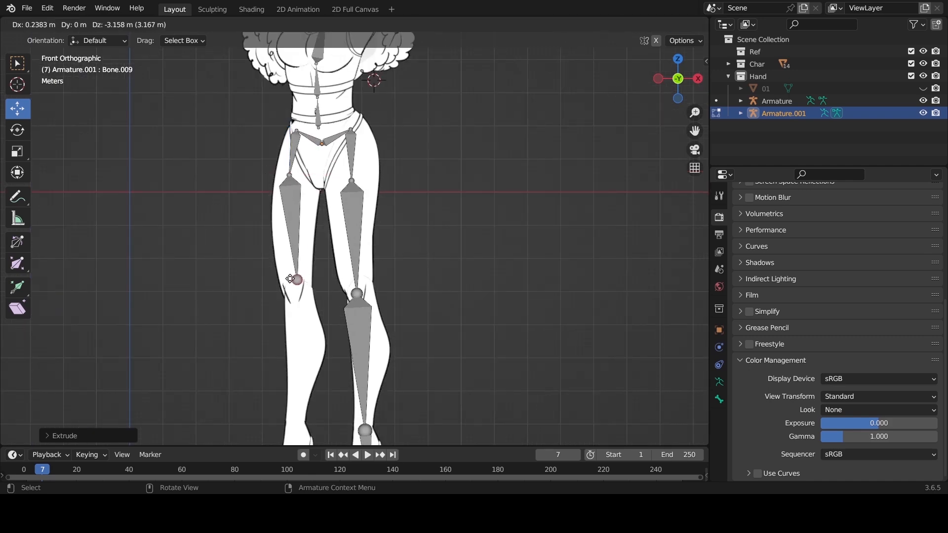
pyautogui.click(287, 286)
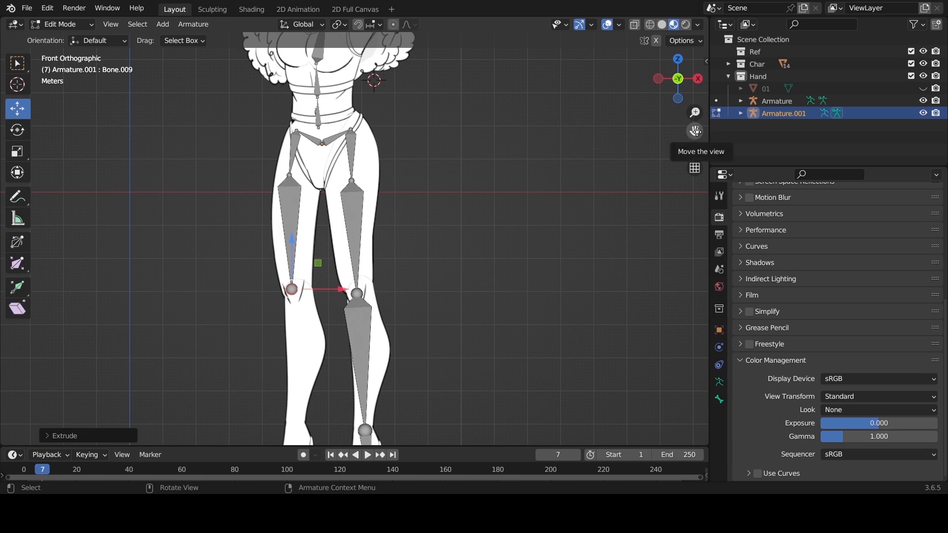
pyautogui.moveTo(695, 130); pyautogui.dragTo(689, 0)
pyautogui.press('e')
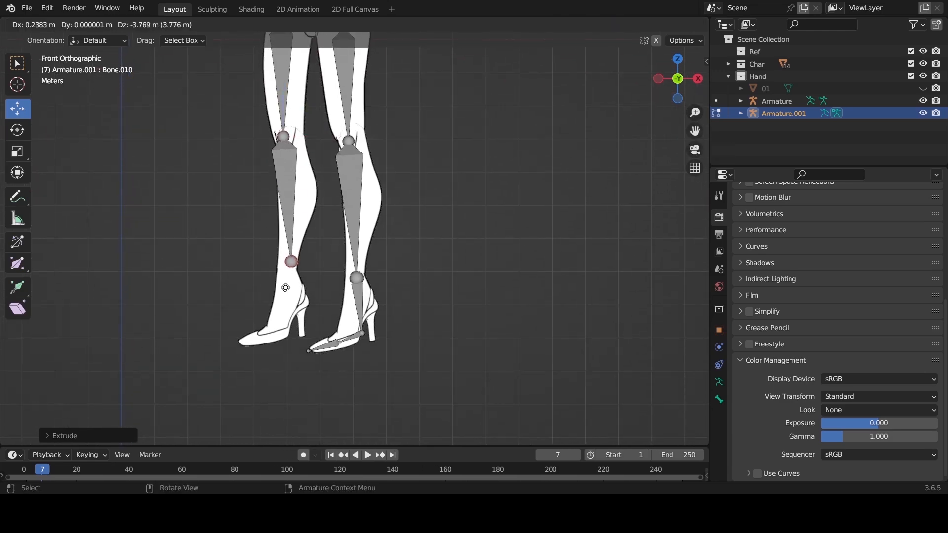
pyautogui.click(286, 264)
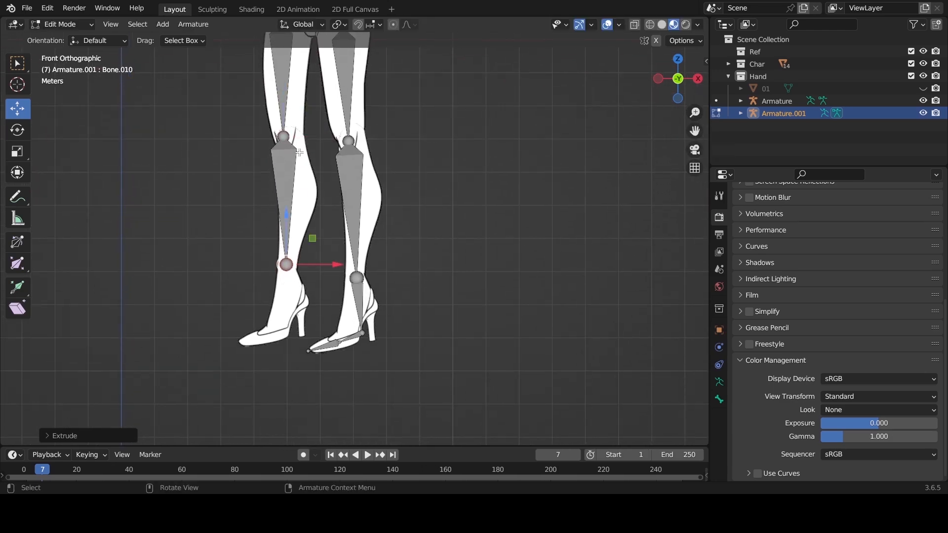
pyautogui.click(284, 137)
pyautogui.moveTo(291, 139); pyautogui.dragTo(295, 136)
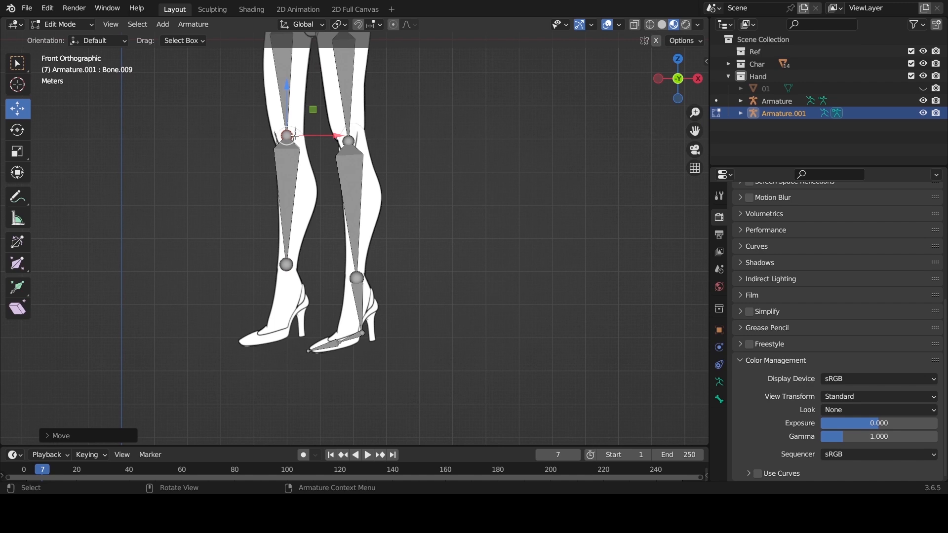
pyautogui.click(285, 265)
pyautogui.moveTo(286, 265); pyautogui.dragTo(293, 267)
# Step: Extrude three foot bones on the viewer's left: from the ankle down to the heel, to the ball of the foot, and about 0.83 m to the toe tip
pyautogui.press('e')
pyautogui.click(294, 327)
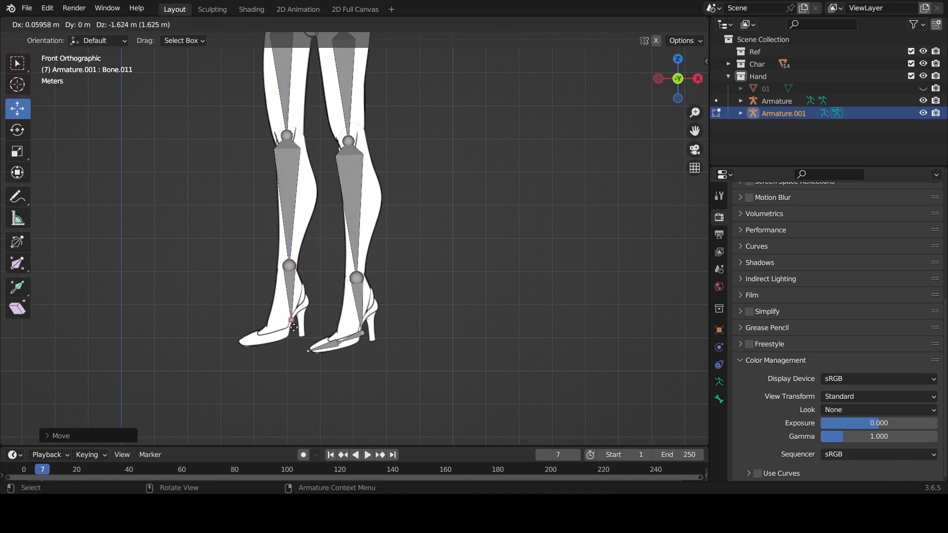
pyautogui.click(293, 329)
pyautogui.press('e')
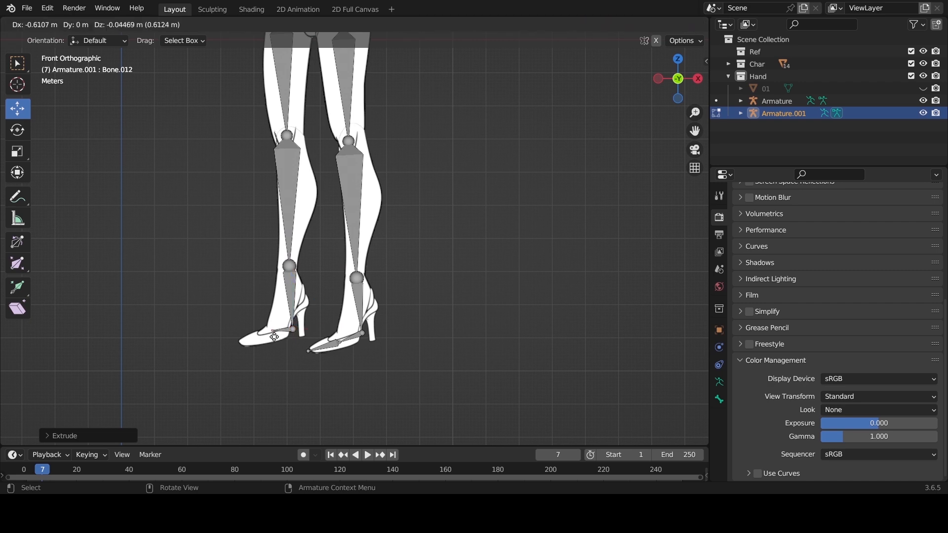
pyautogui.click(270, 337)
pyautogui.press('e')
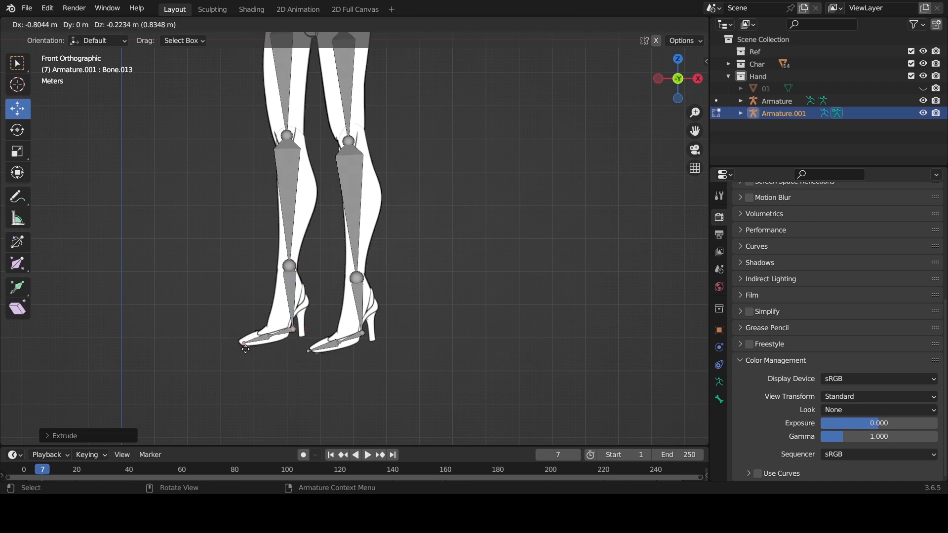
pyautogui.click(246, 349)
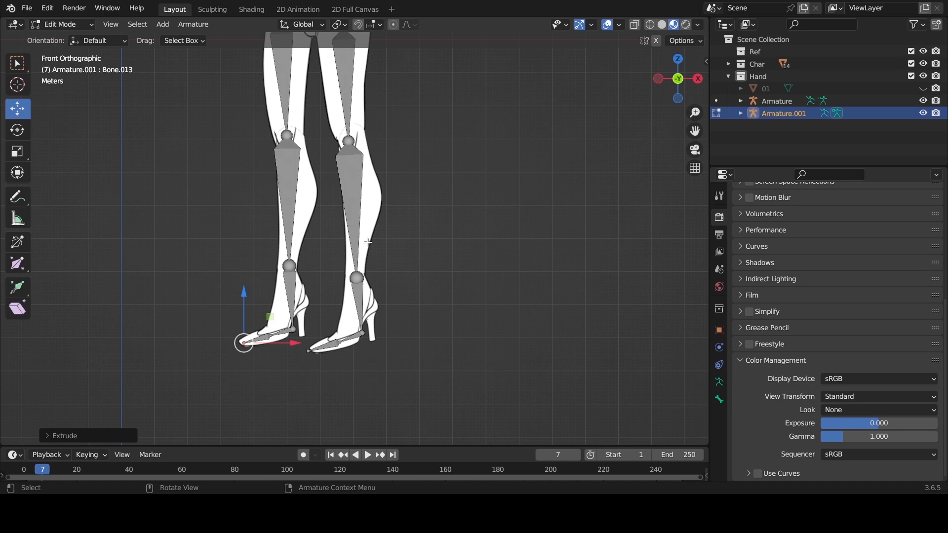
# Step: Select the toe bones at the front of both shoes and delete them
pyautogui.scroll(-3, 366, 278)
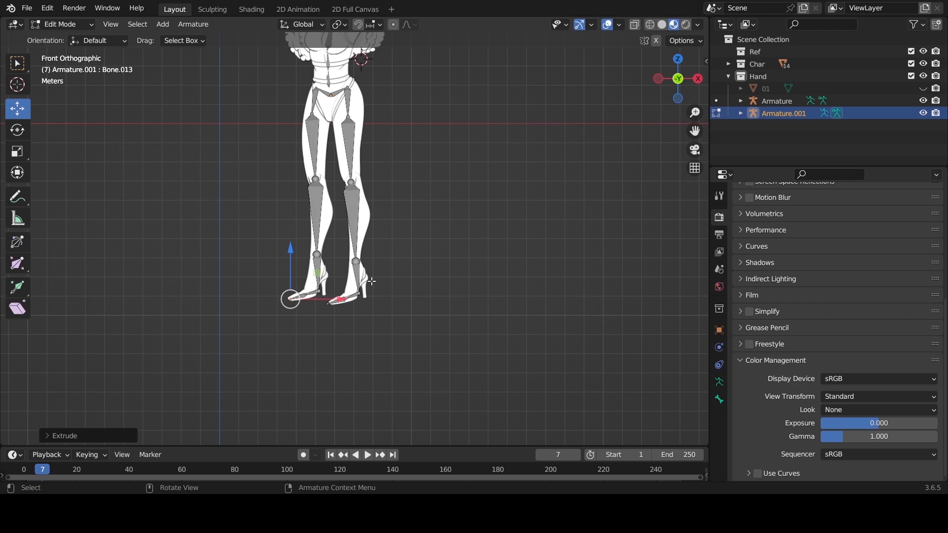
pyautogui.scroll(5, 372, 281)
pyautogui.scroll(1, 371, 284)
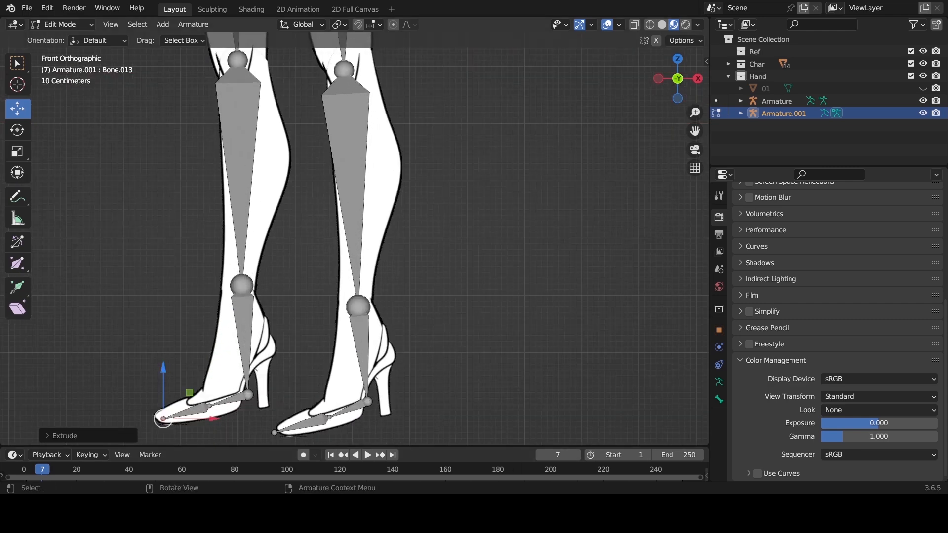
pyautogui.scroll(-1, 355, 238)
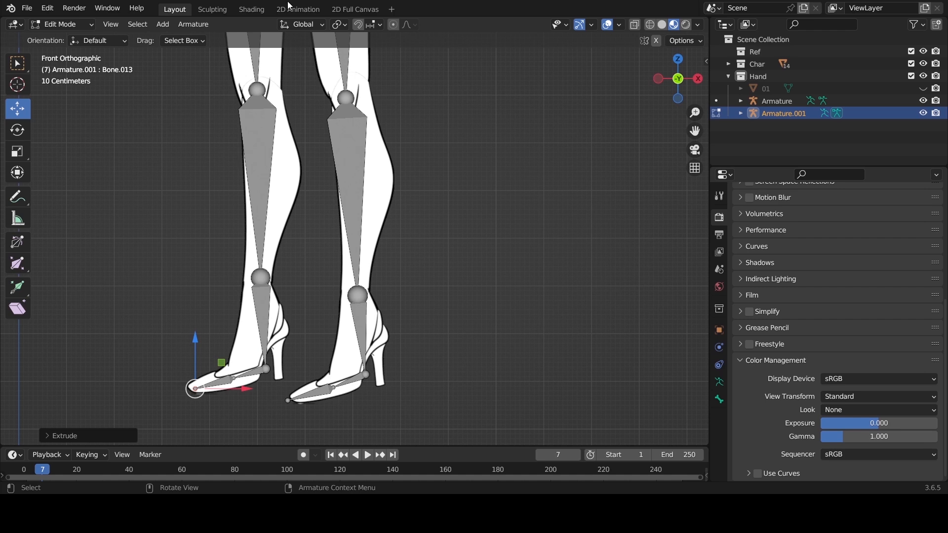
pyautogui.scroll(2, 326, 291)
pyautogui.moveTo(694, 131); pyautogui.dragTo(699, 32)
pyautogui.click(298, 362)
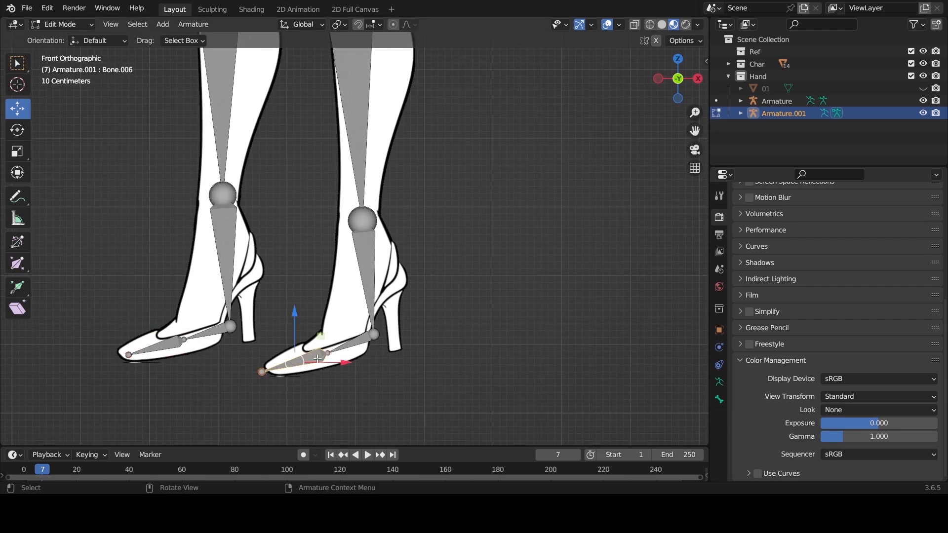
pyautogui.keyDown('shift'); pyautogui.click(190, 364); pyautogui.keyUp('shift')
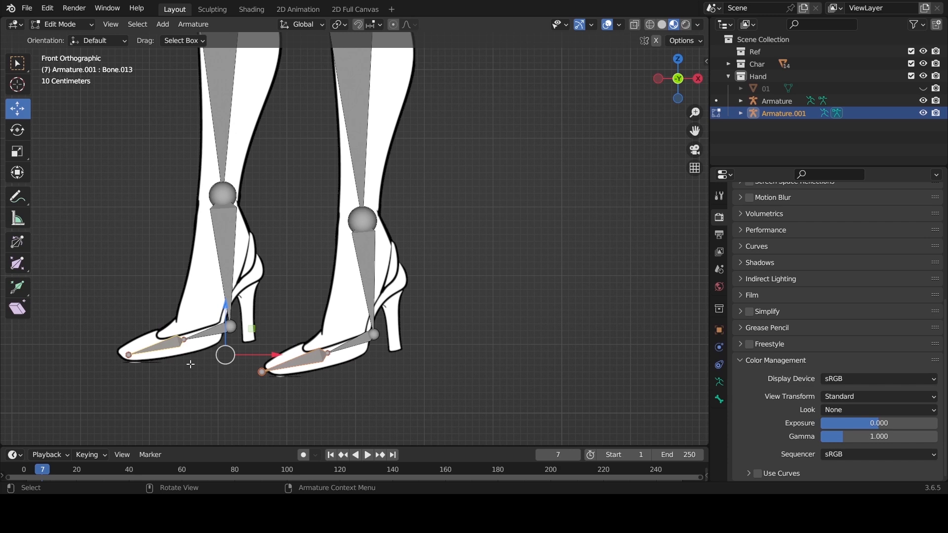
pyautogui.press('x')
pyautogui.click(231, 371)
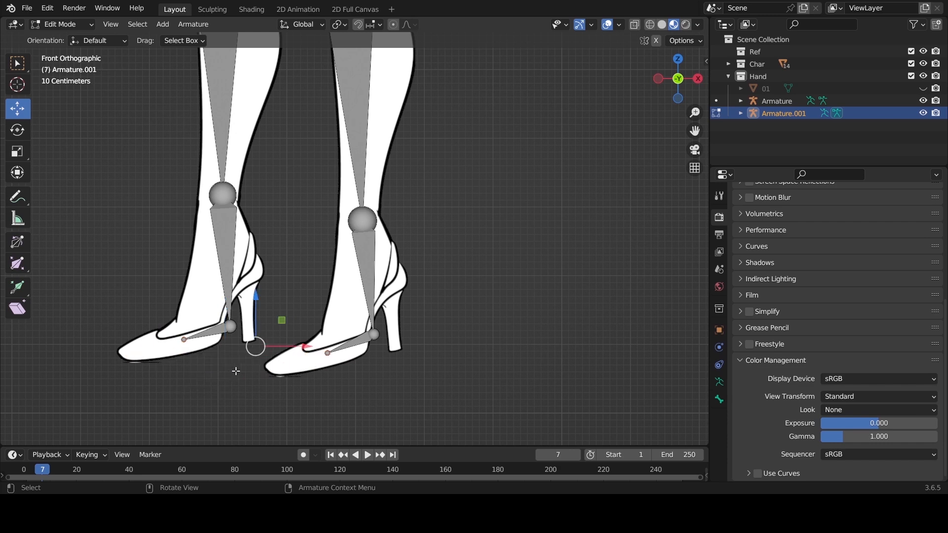
# Step: Reposition the joints of the foot on the viewer's right: bone tip to the shoe toe, middle joint to the ball, ankle joint to the heel
pyautogui.click(328, 353)
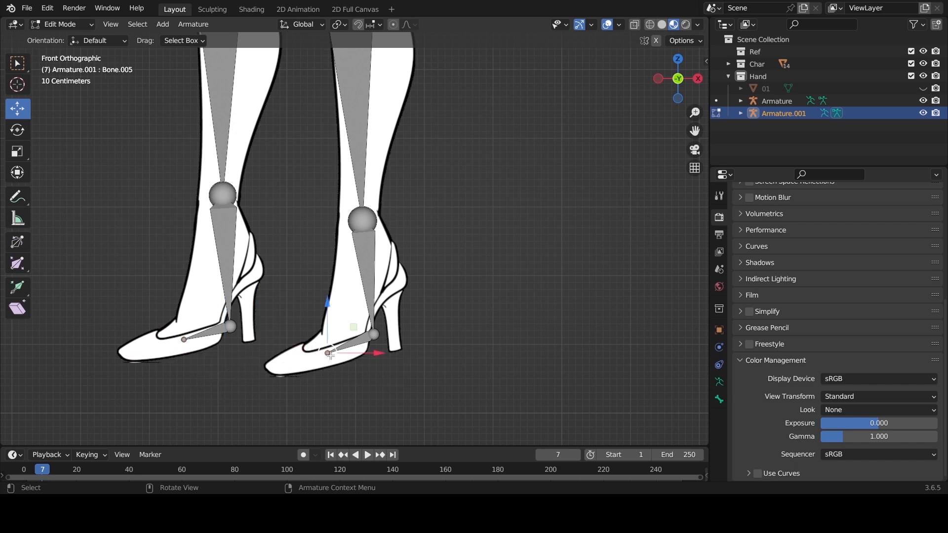
pyautogui.moveTo(329, 356); pyautogui.dragTo(277, 369)
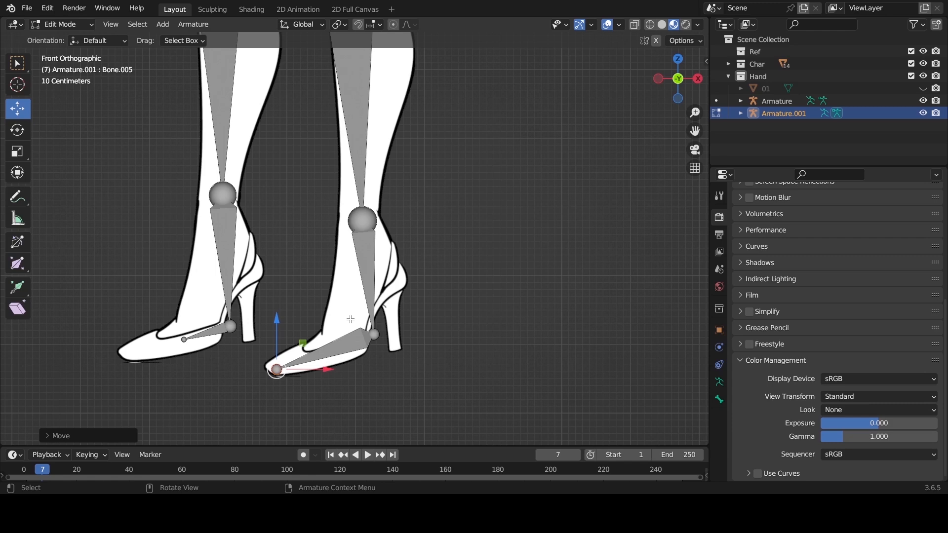
pyautogui.click(370, 334)
pyautogui.moveTo(370, 335); pyautogui.dragTo(333, 347)
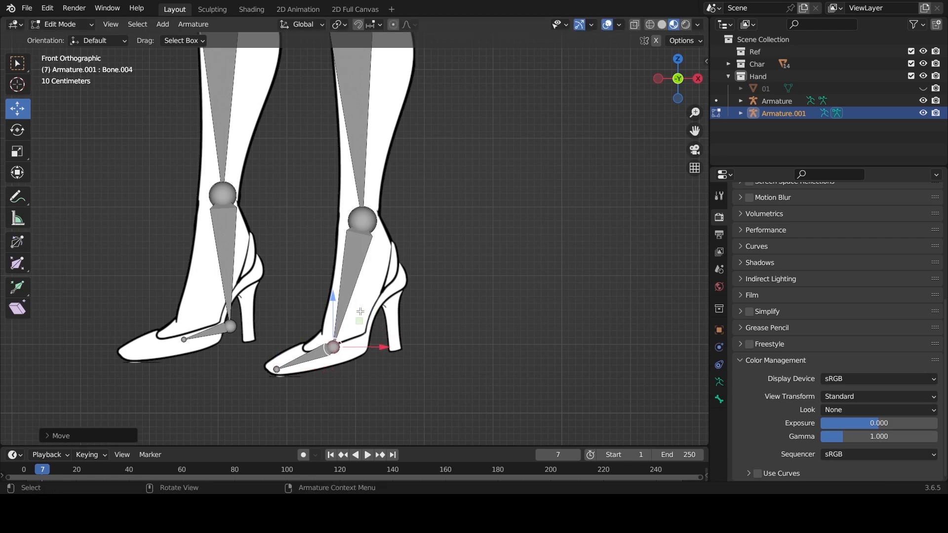
pyautogui.click(357, 212)
pyautogui.moveTo(360, 217); pyautogui.dragTo(383, 312)
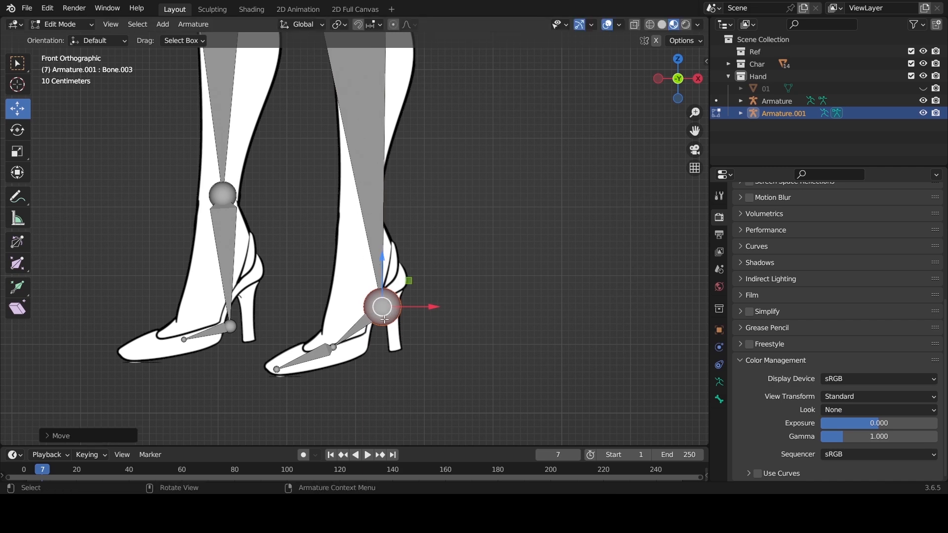
pyautogui.moveTo(381, 307); pyautogui.dragTo(376, 305)
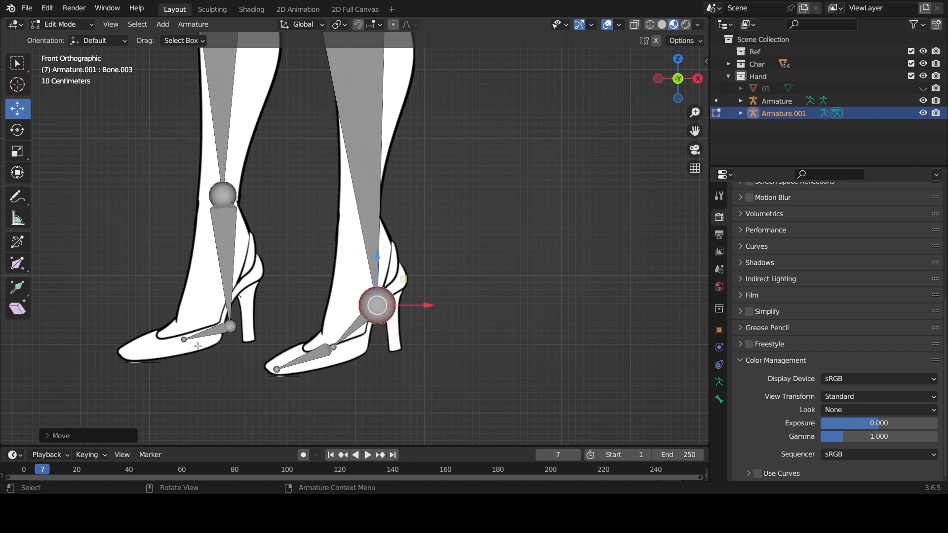
# Step: Move the joints of the foot on the viewer's left to the shoe toe, the ball of the foot and the heel, matching the other foot
pyautogui.click(183, 341)
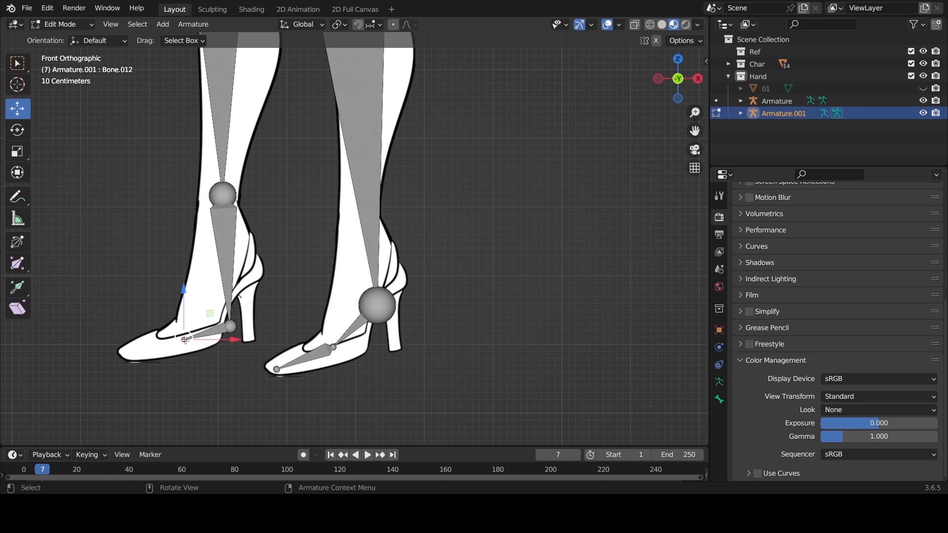
pyautogui.moveTo(184, 340); pyautogui.dragTo(123, 352)
pyautogui.click(231, 327)
pyautogui.moveTo(231, 327); pyautogui.dragTo(184, 339)
pyautogui.moveTo(223, 195); pyautogui.dragTo(238, 320)
pyautogui.scroll(-5, 386, 301)
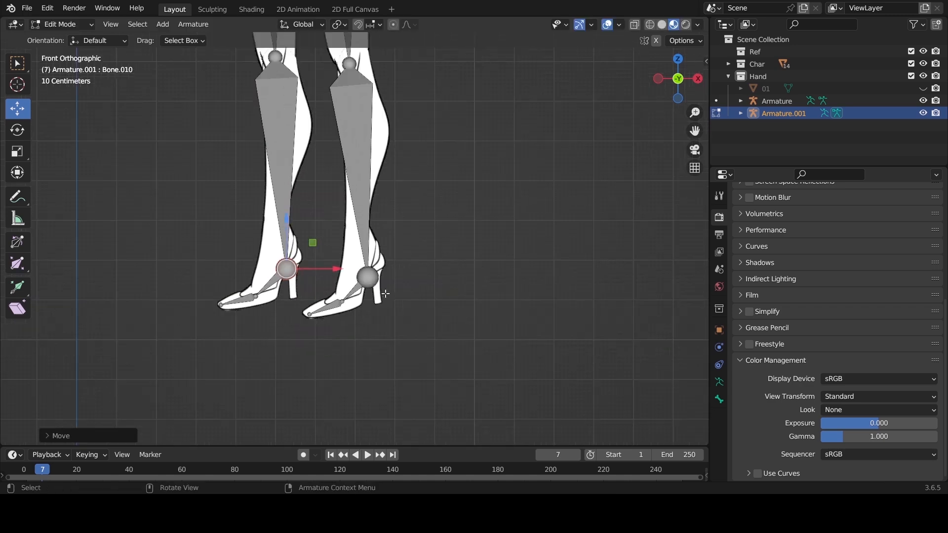
pyautogui.scroll(3, 427, 280)
pyautogui.scroll(-3, 465, 246)
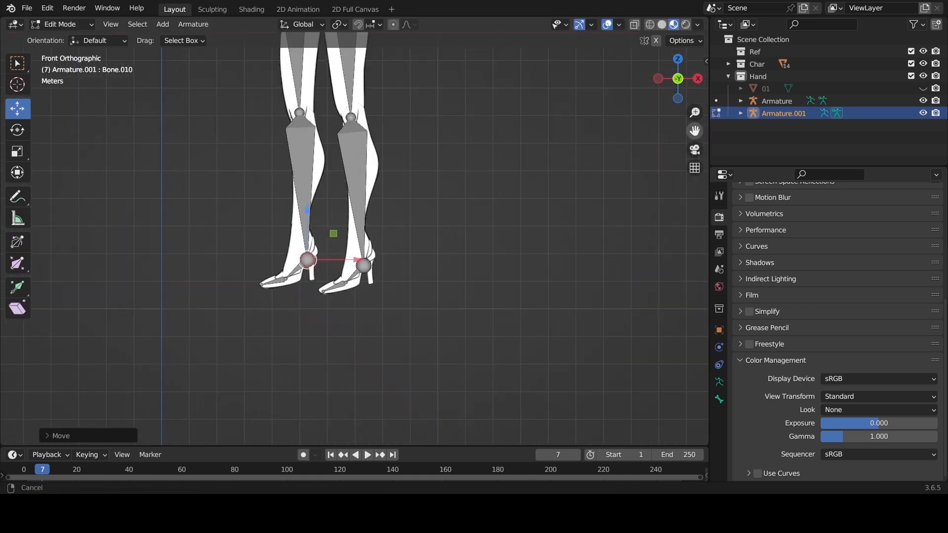
# Step: Return to Object Mode and select the separate breast mesh on the character's chest
pyautogui.moveTo(695, 131); pyautogui.dragTo(688, 365)
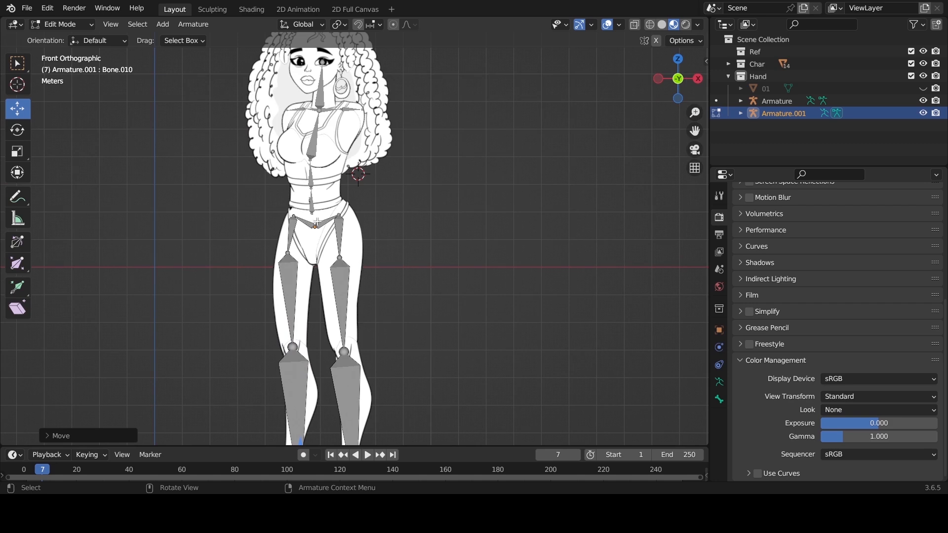
pyautogui.scroll(2, 348, 200)
pyautogui.scroll(-3, 349, 198)
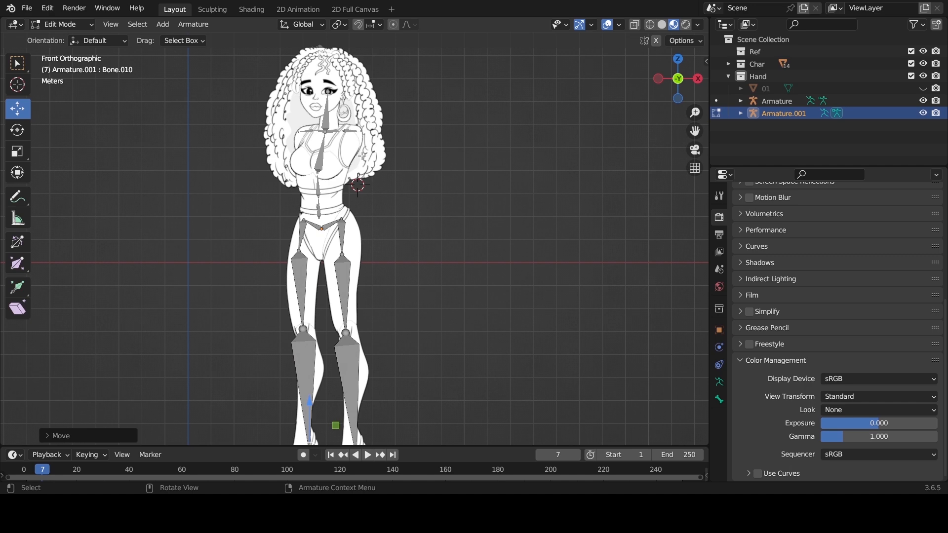
pyautogui.press('Tab')
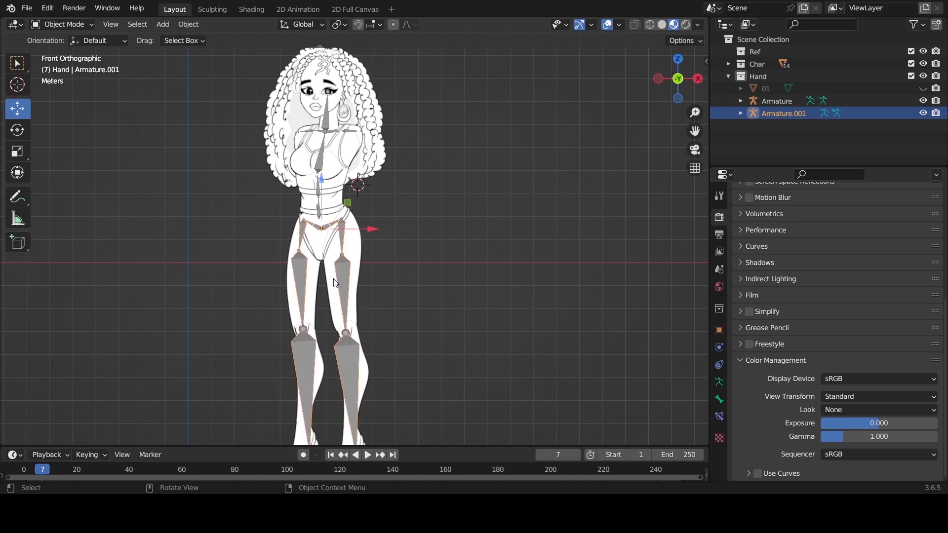
pyautogui.moveTo(694, 131); pyautogui.dragTo(711, 227)
pyautogui.scroll(5, 478, 221)
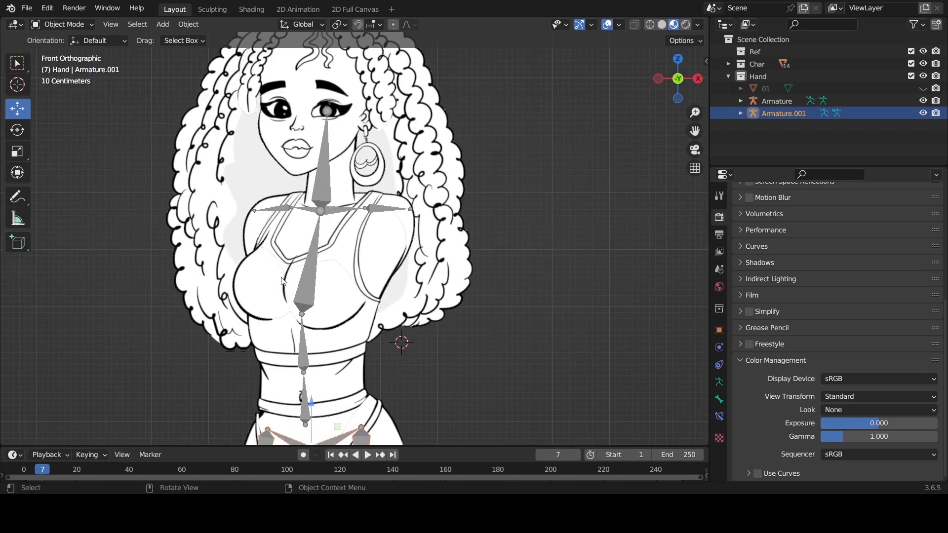
pyautogui.click(254, 276)
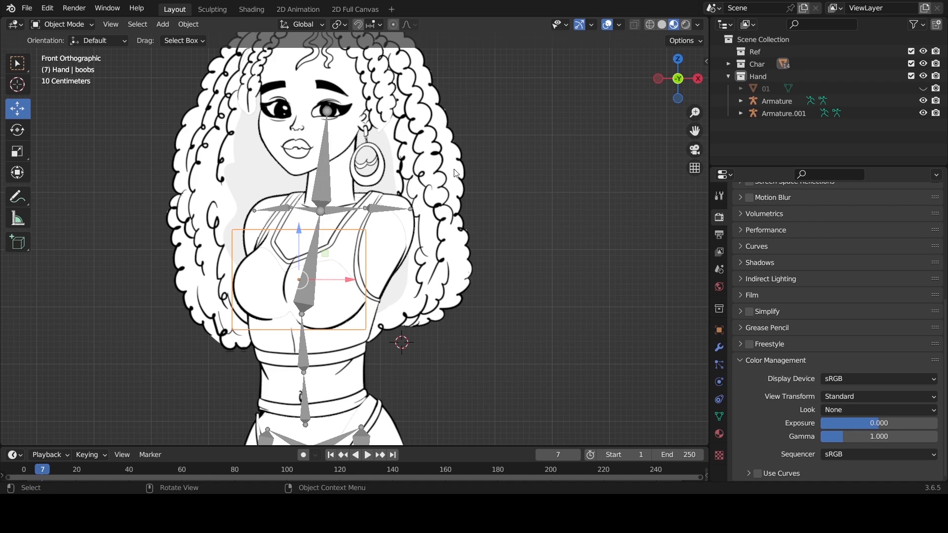
pyautogui.scroll(2, 481, 178)
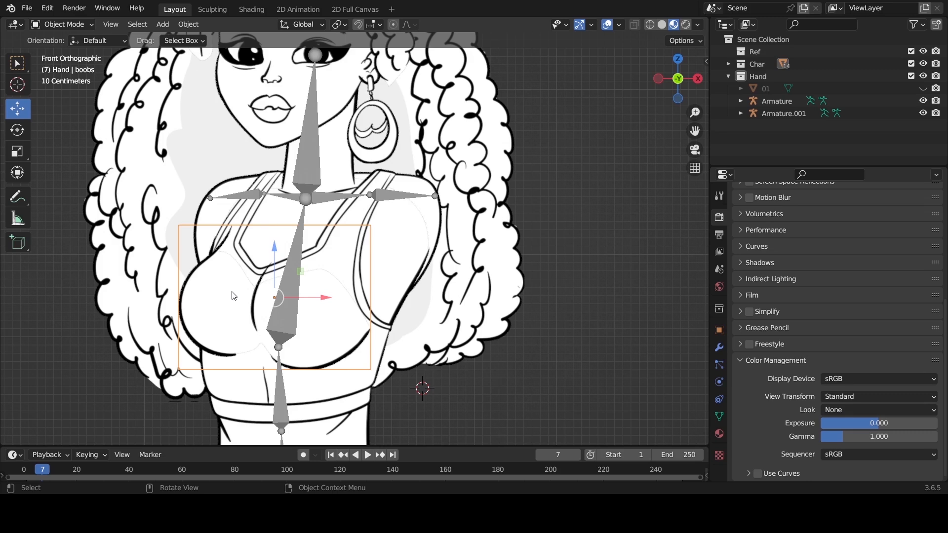
# Step: Hide the spine-and-shoulder armature and check the chest mesh in isolation before returning to the full view
pyautogui.click(312, 180)
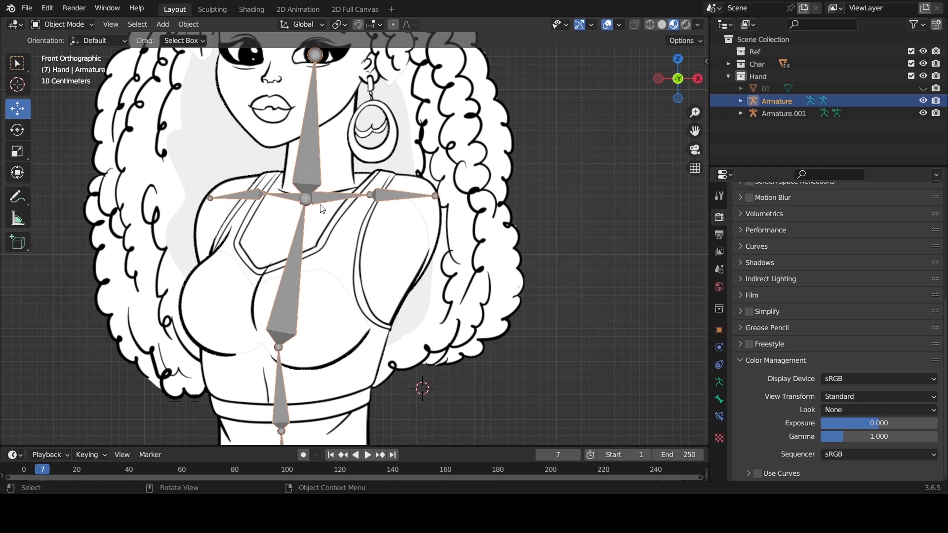
pyautogui.press('h')
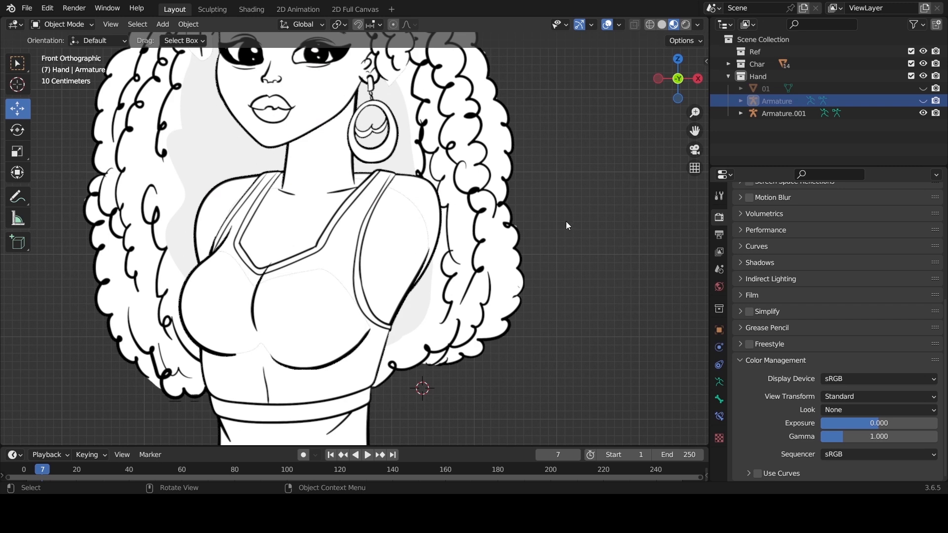
pyautogui.click(261, 301)
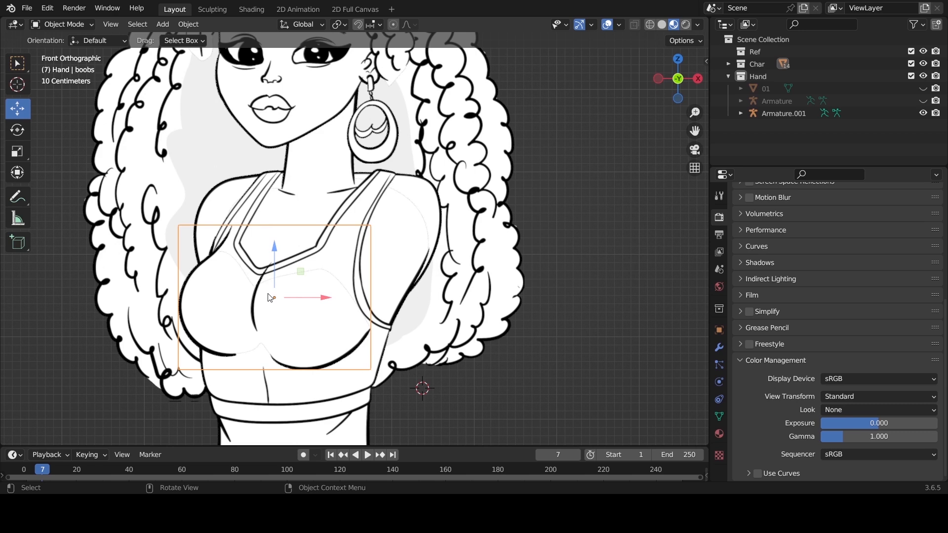
pyautogui.press('KP_Divide')
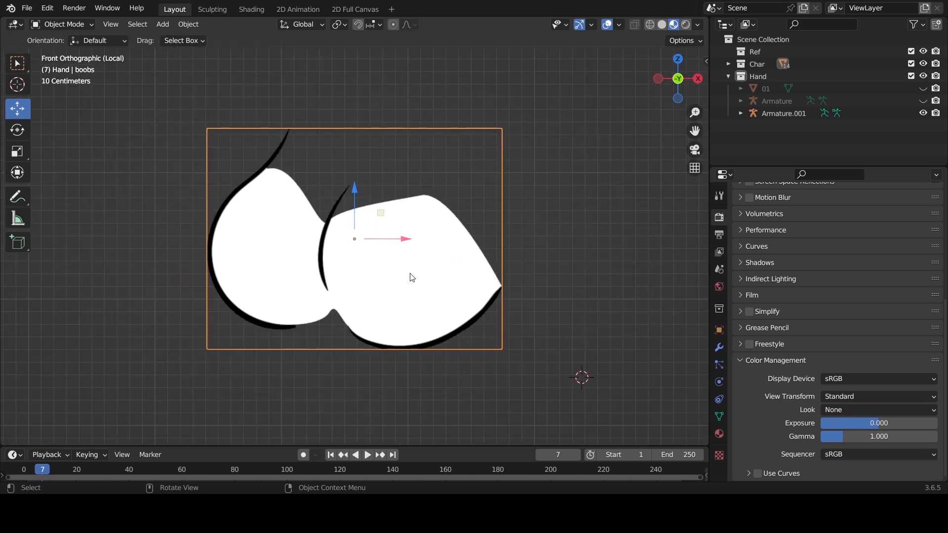
pyautogui.press('KP_Divide')
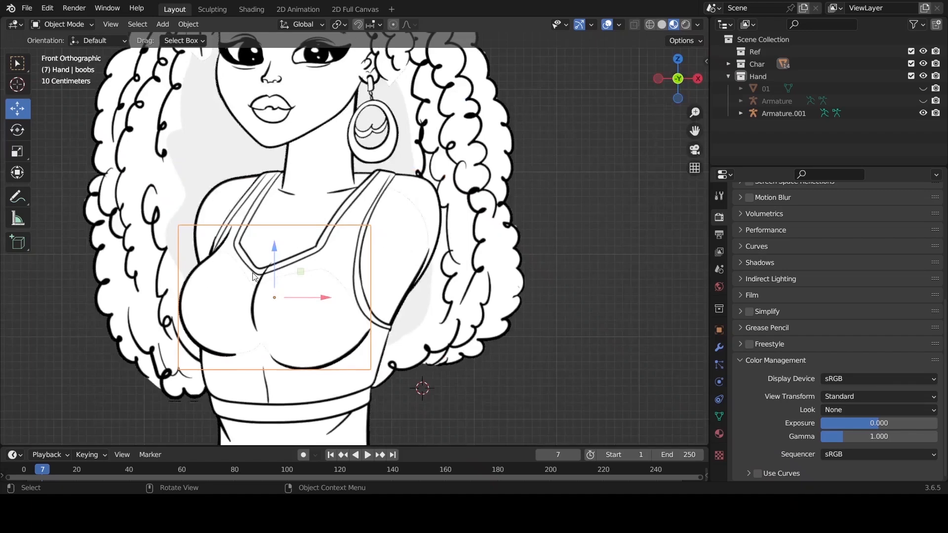
# Step: Add a new armature and move its base to the centre of the neckline, just above the cleavage
pyautogui.scroll(1, 257, 262)
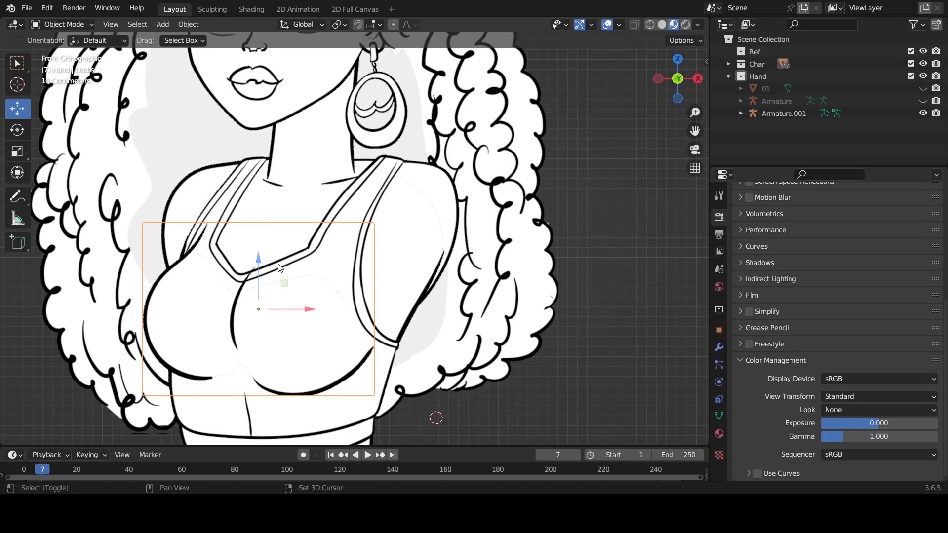
pyautogui.hotkey('shift', 'a')
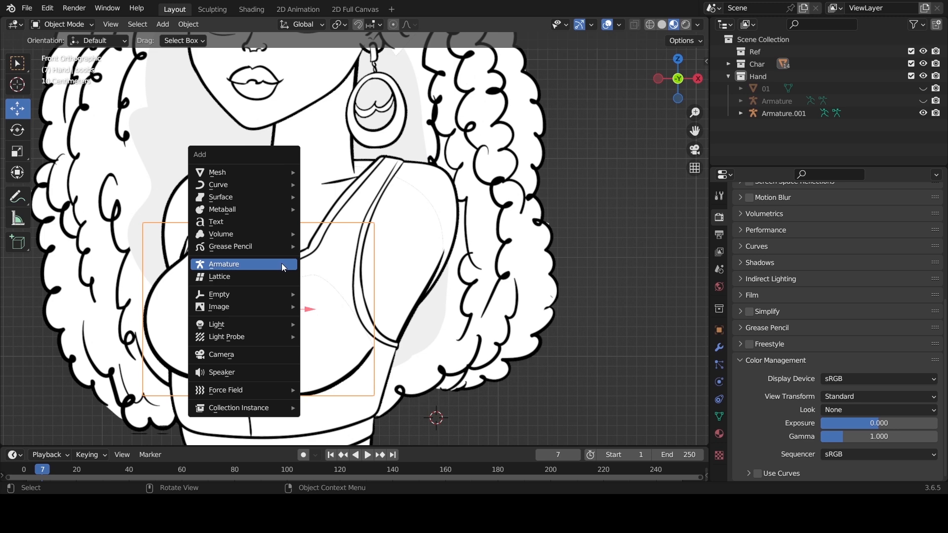
pyautogui.click(284, 265)
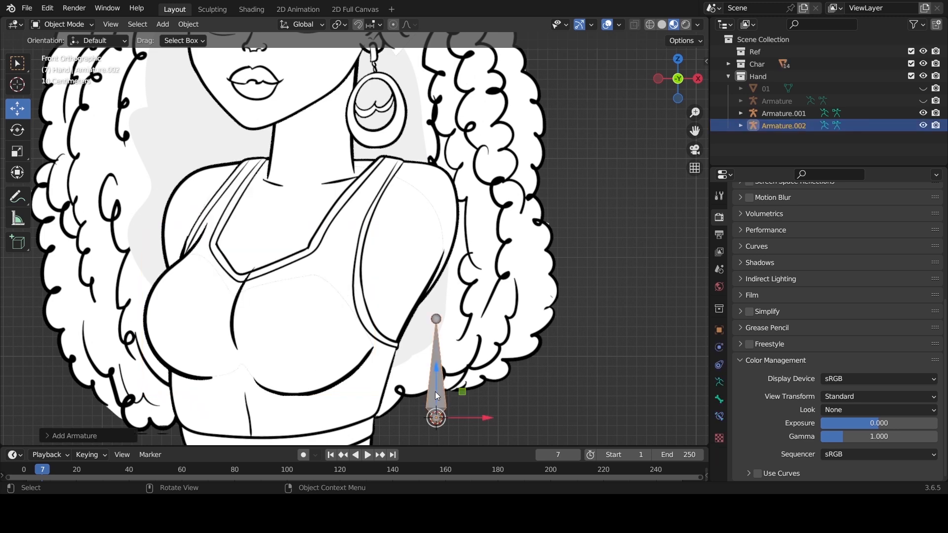
pyautogui.moveTo(441, 418); pyautogui.dragTo(252, 261)
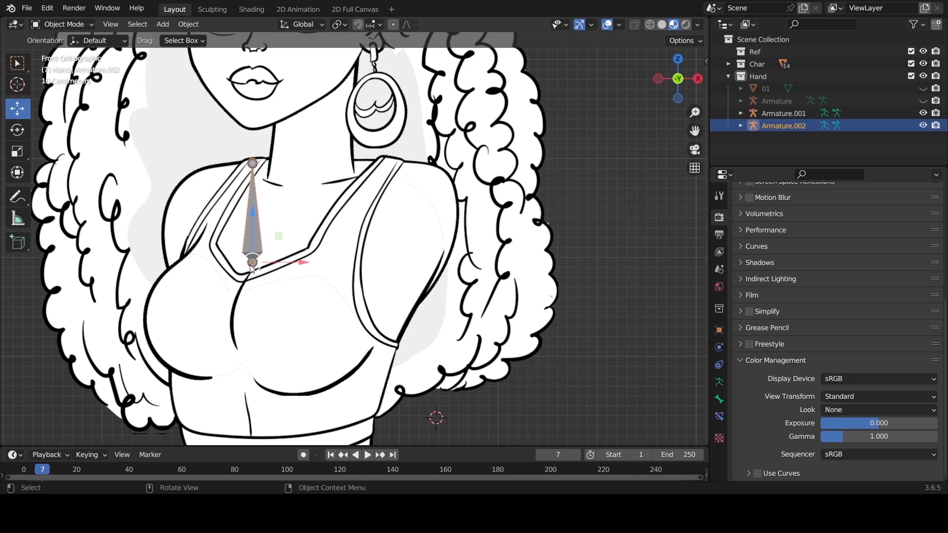
# Step: In Edit Mode, extrude two short bones sideways from the base joint, one towards the top of each breast
pyautogui.press('Tab')
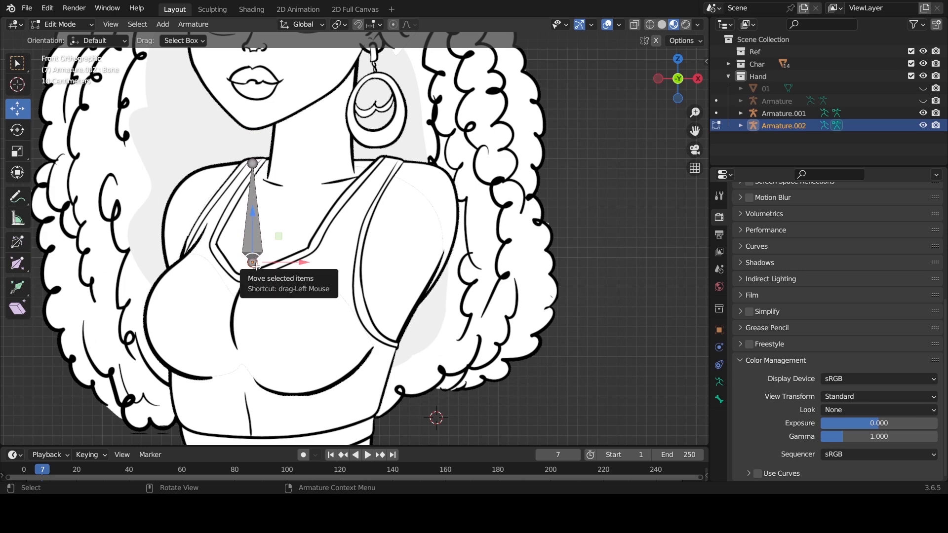
pyautogui.press('e')
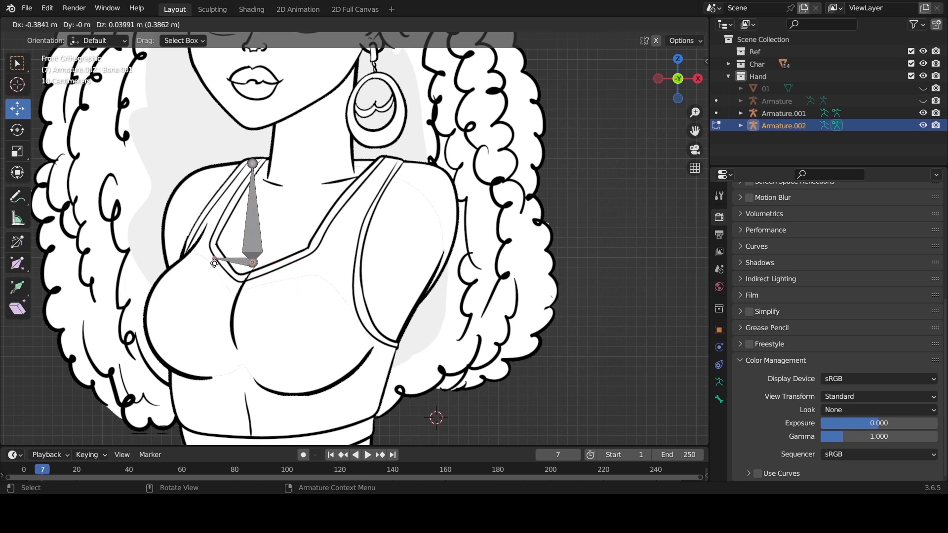
pyautogui.click(215, 266)
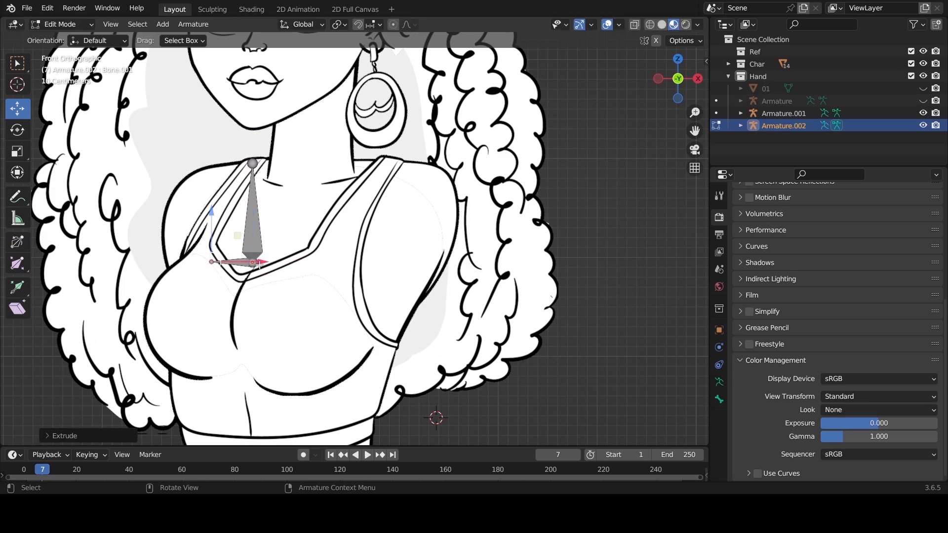
pyautogui.click(253, 263)
pyautogui.press('e')
pyautogui.click(312, 274)
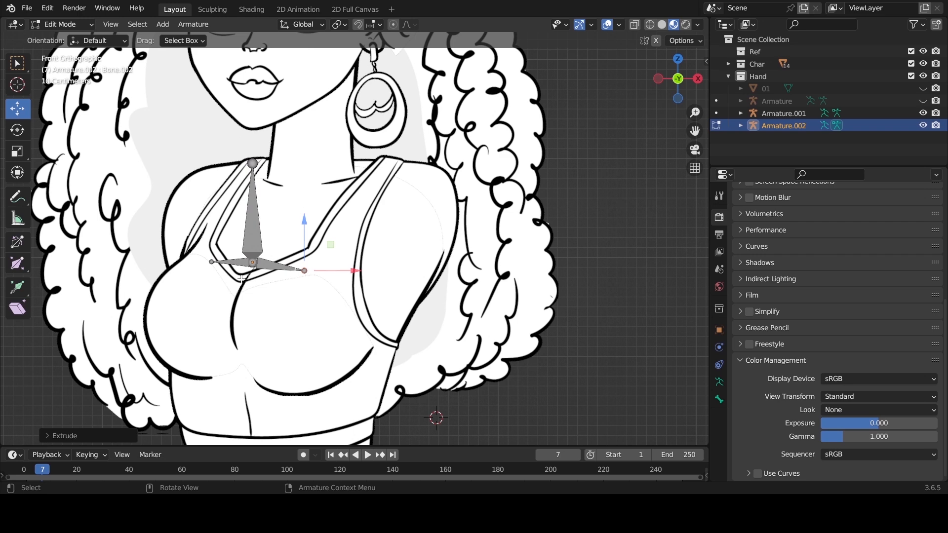
# Step: Extrude two chained bones diagonally down from the side bone's end, across the breast on the viewer's left and past its outline
pyautogui.click(206, 267)
pyautogui.press('e')
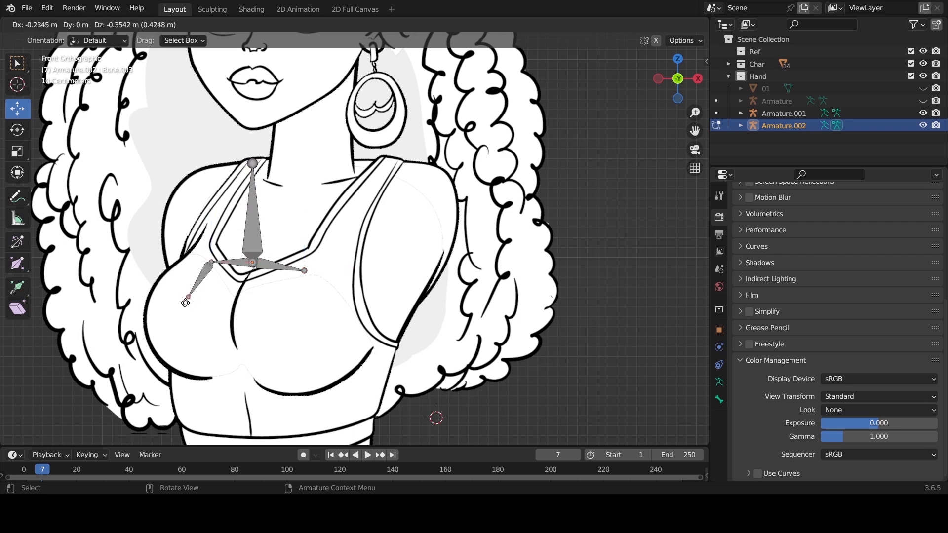
pyautogui.click(173, 308)
pyautogui.press('e')
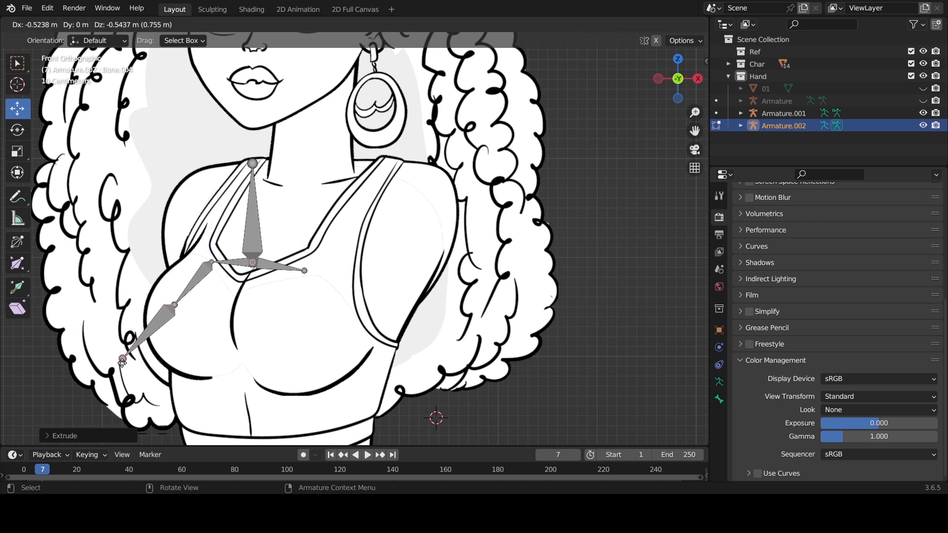
pyautogui.click(121, 359)
# Step: Adjust the upper, end and middle joints of the bone chain on the breast on the viewer's left
pyautogui.click(211, 261)
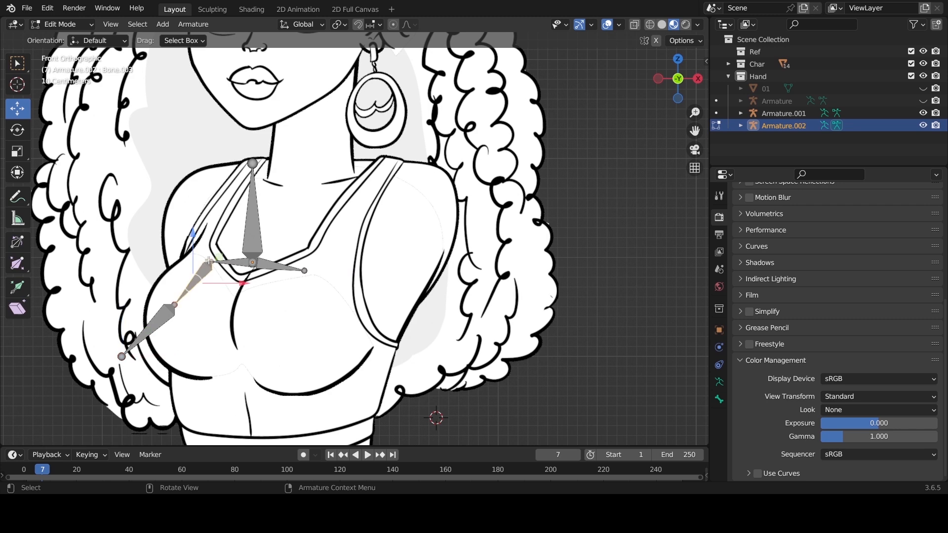
pyautogui.moveTo(213, 261); pyautogui.dragTo(222, 266)
pyautogui.click(122, 358)
pyautogui.moveTo(122, 359); pyautogui.dragTo(124, 366)
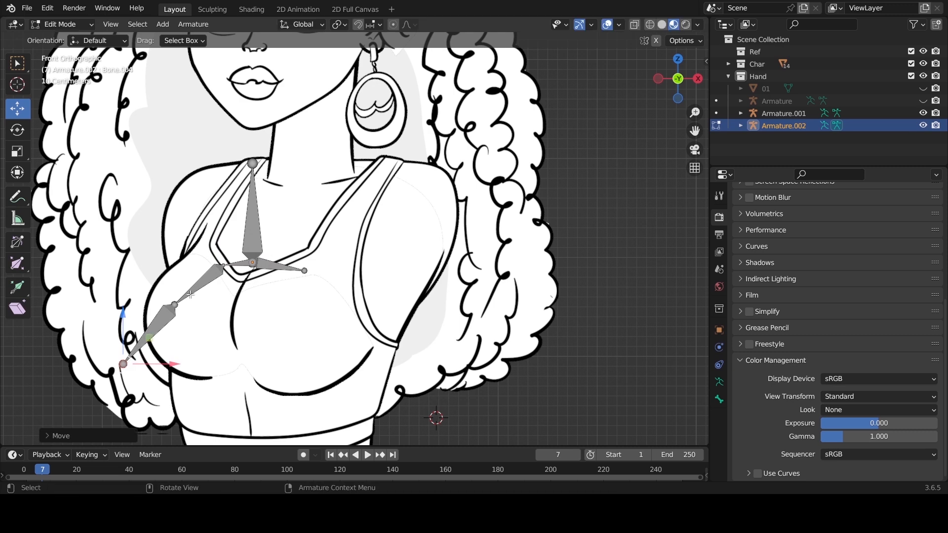
pyautogui.moveTo(177, 302); pyautogui.dragTo(183, 307)
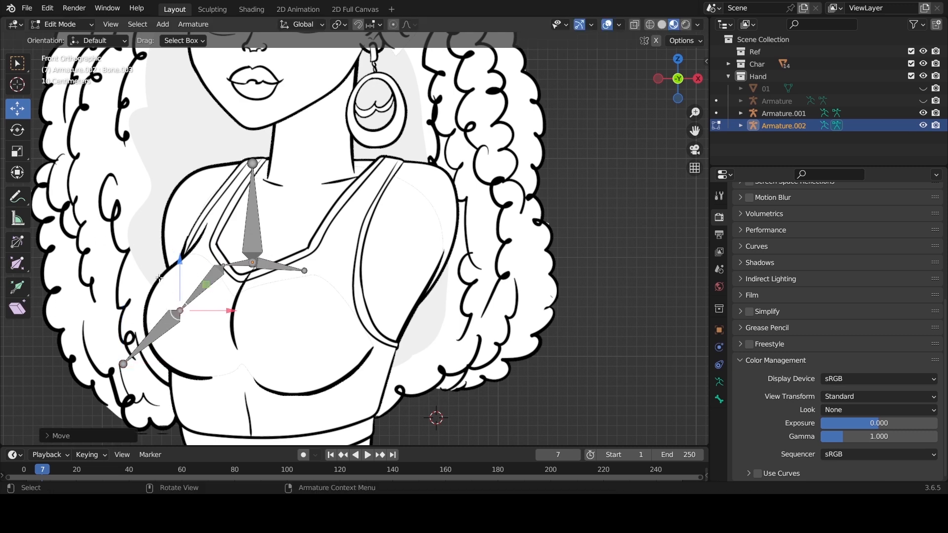
# Step: Shift the other side bone's end outward and extrude two chained bones diagonally down across the breast on the viewer's right
pyautogui.scroll(-2, 237, 298)
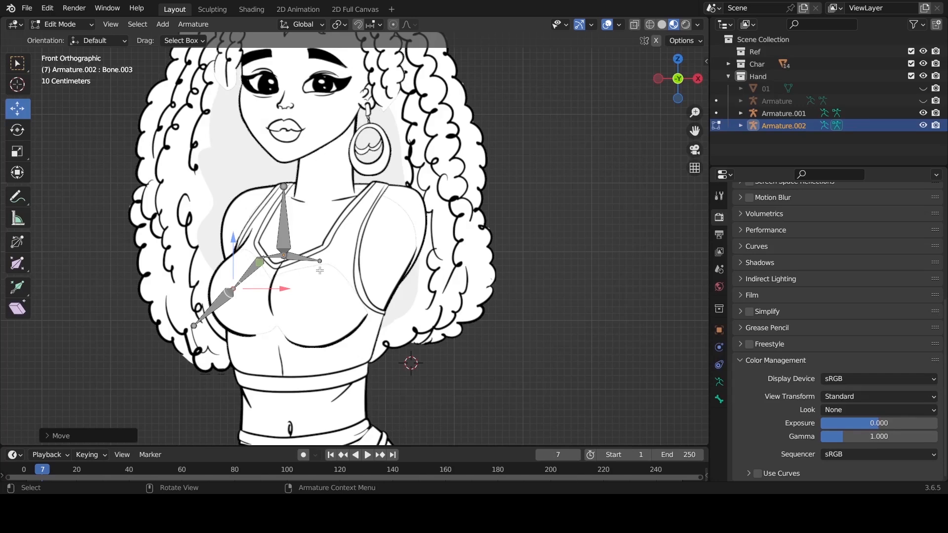
pyautogui.scroll(2, 321, 270)
pyautogui.click(304, 271)
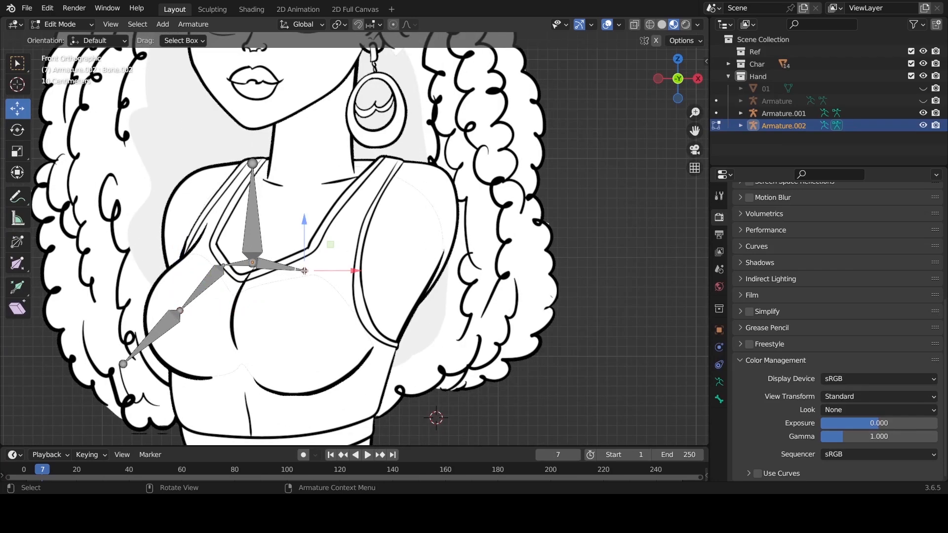
pyautogui.moveTo(304, 271); pyautogui.dragTo(318, 271)
pyautogui.press('e')
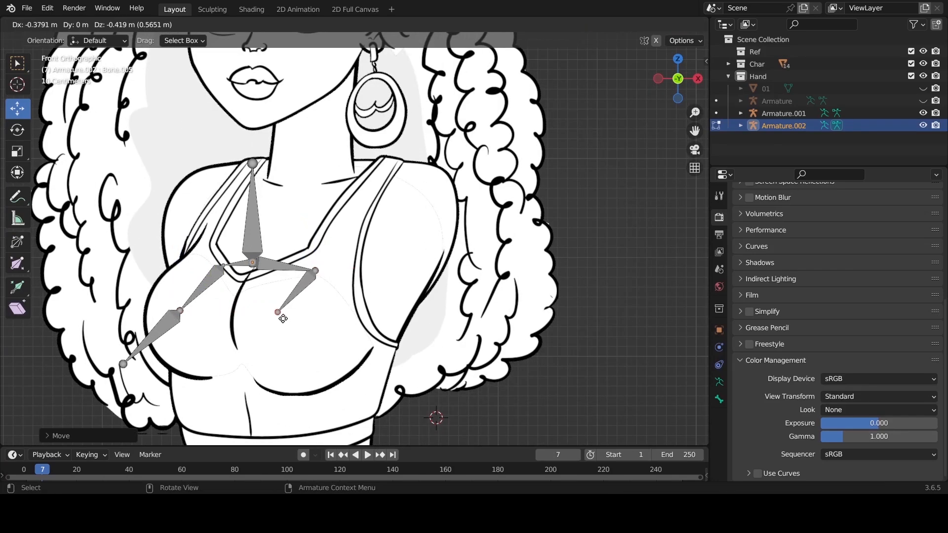
pyautogui.click(286, 322)
pyautogui.press('e')
pyautogui.click(228, 407)
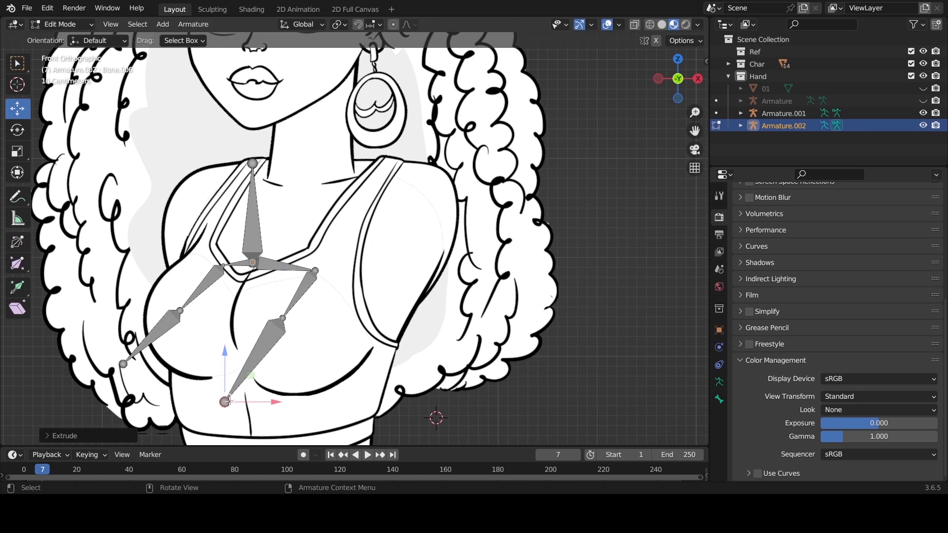
# Step: Nudge the middle joint of the chain on the viewer's right slightly outward, check its upper joint, and return to Object Mode
pyautogui.click(286, 320)
pyautogui.moveTo(286, 320); pyautogui.dragTo(291, 320)
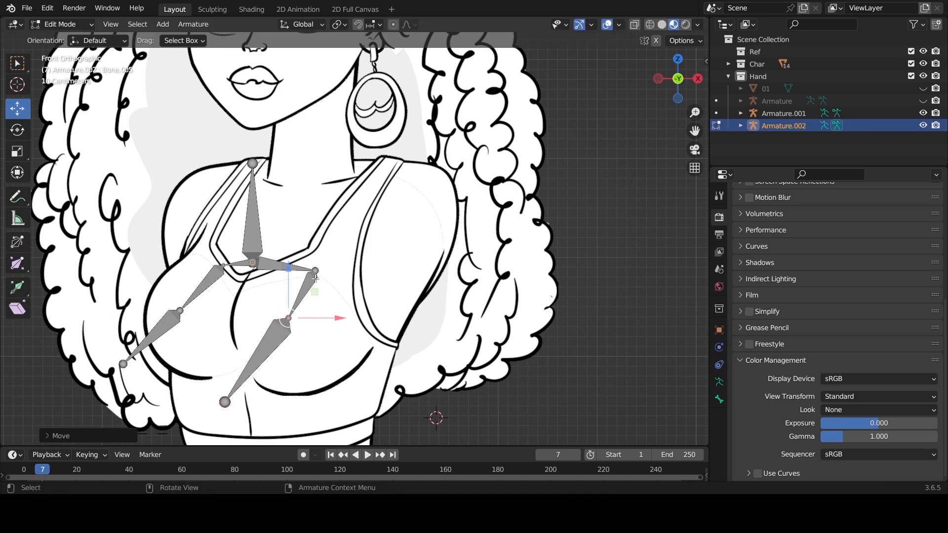
pyautogui.click(313, 278)
pyautogui.click(315, 272)
pyautogui.click(315, 272)
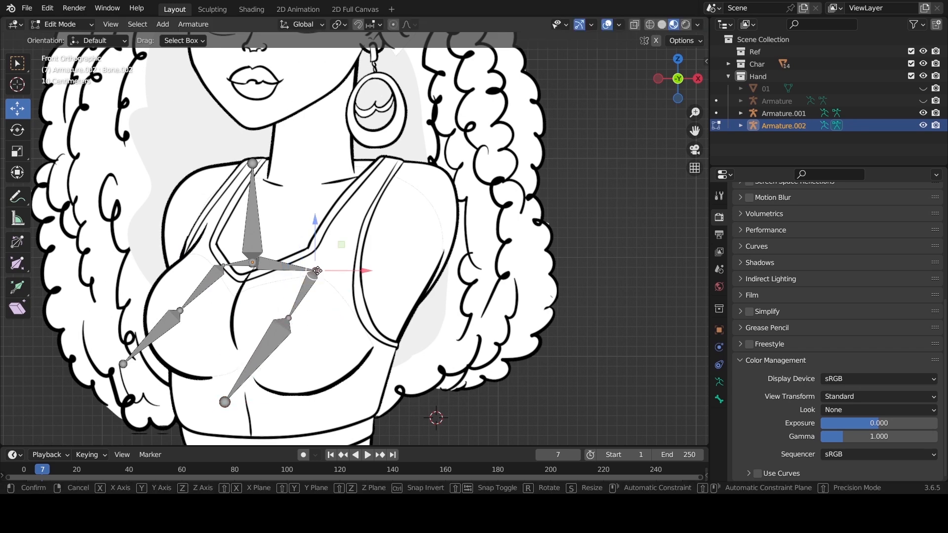
pyautogui.scroll(-1, 213, 195)
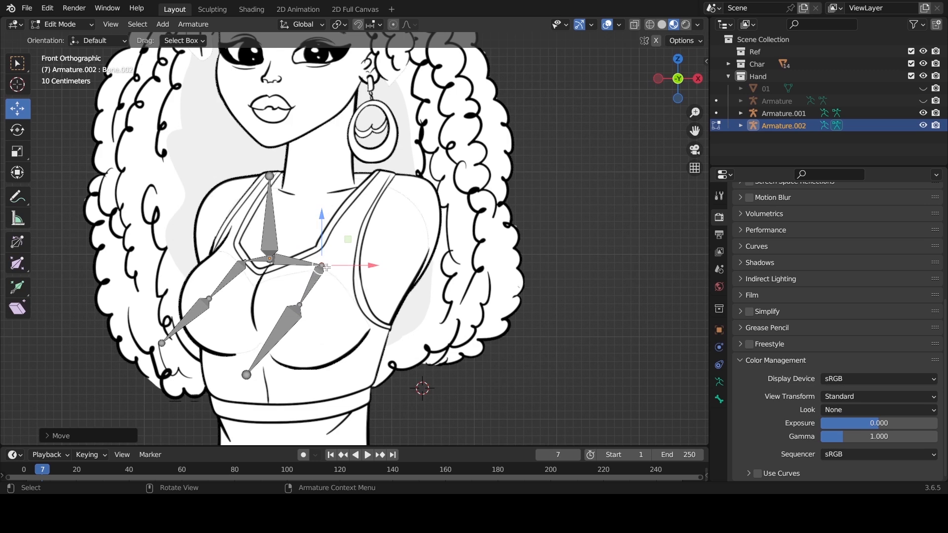
pyautogui.press('Tab')
# Step: Select the character's hair mesh, isolate it in local view and clear the selection
pyautogui.click(496, 157)
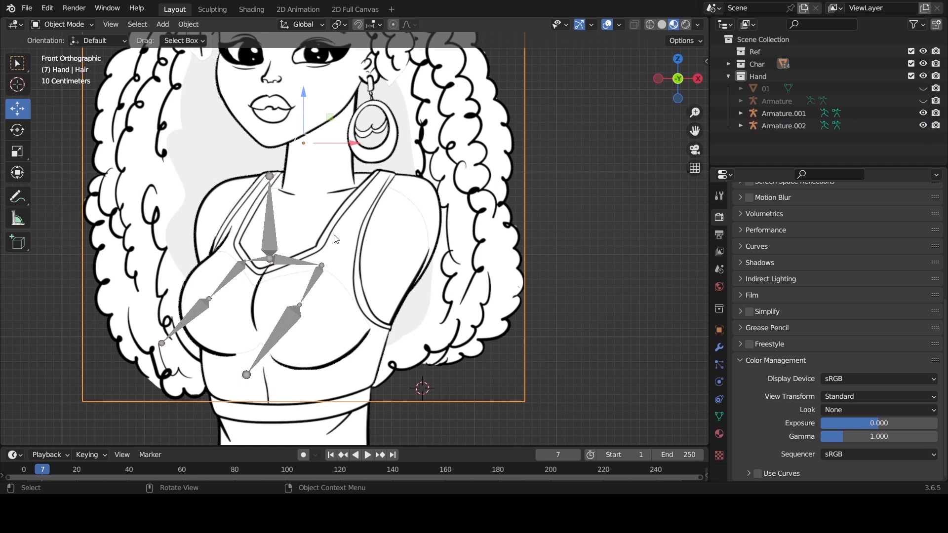
pyautogui.press('KP_Divide')
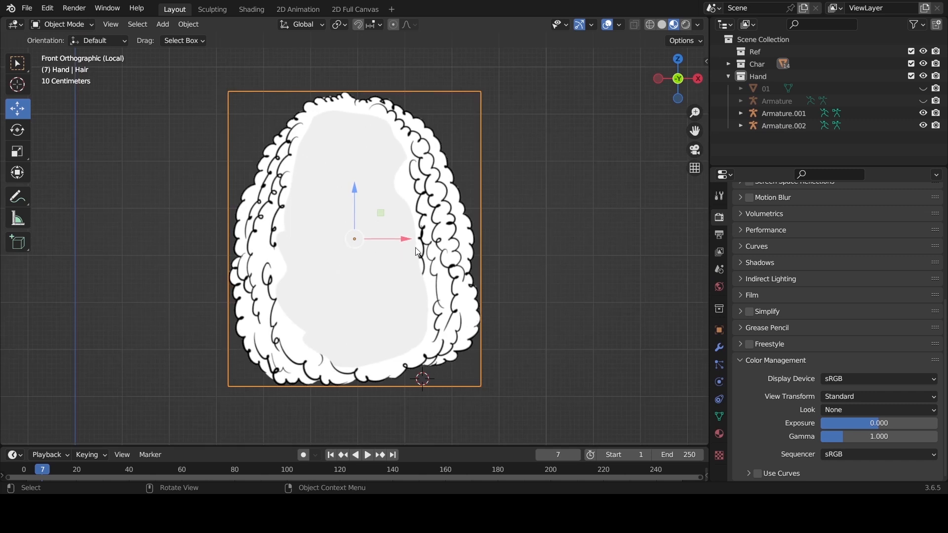
pyautogui.scroll(1, 416, 244)
pyautogui.click(524, 199)
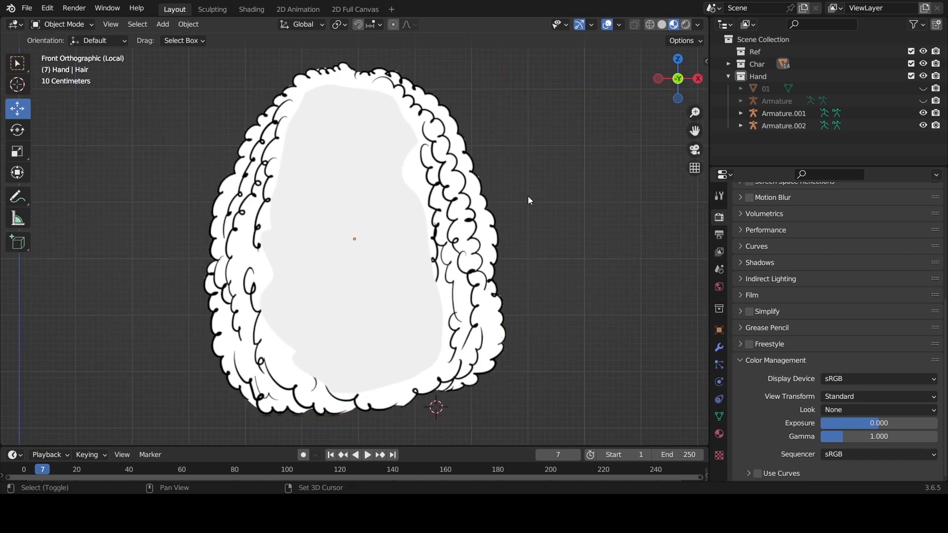
# Step: Add an armature and move its base to the top centre of the hair
pyautogui.hotkey('shift', 'a')
pyautogui.click(494, 200)
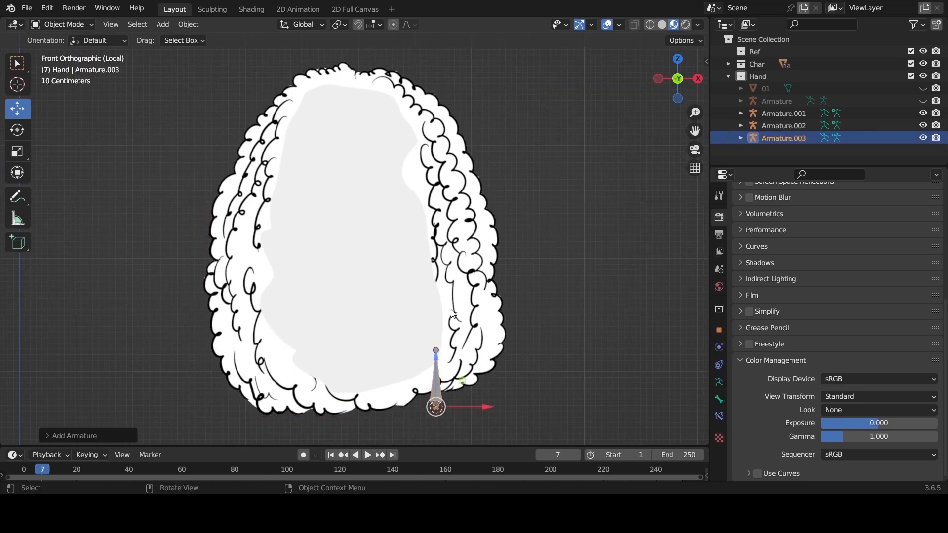
pyautogui.moveTo(434, 407); pyautogui.dragTo(346, 88)
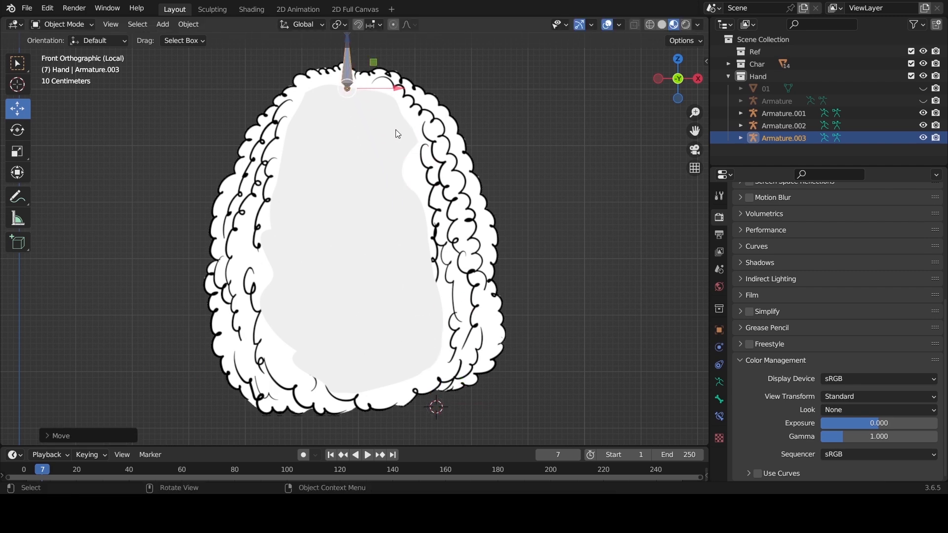
pyautogui.scroll(-3, 396, 127)
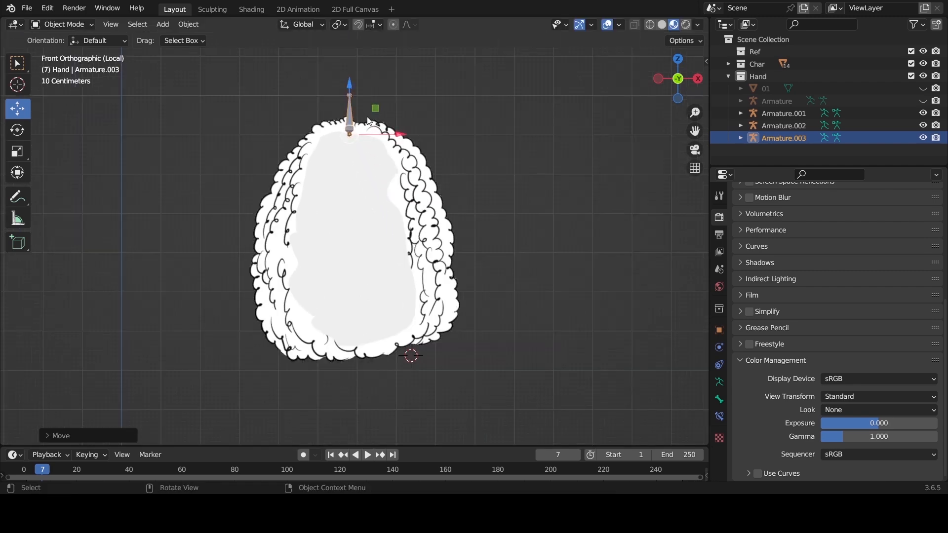
# Step: Edit the hair armature and extrude four chained bones from its base joint down the hair's side on the viewer's left
pyautogui.press('Tab')
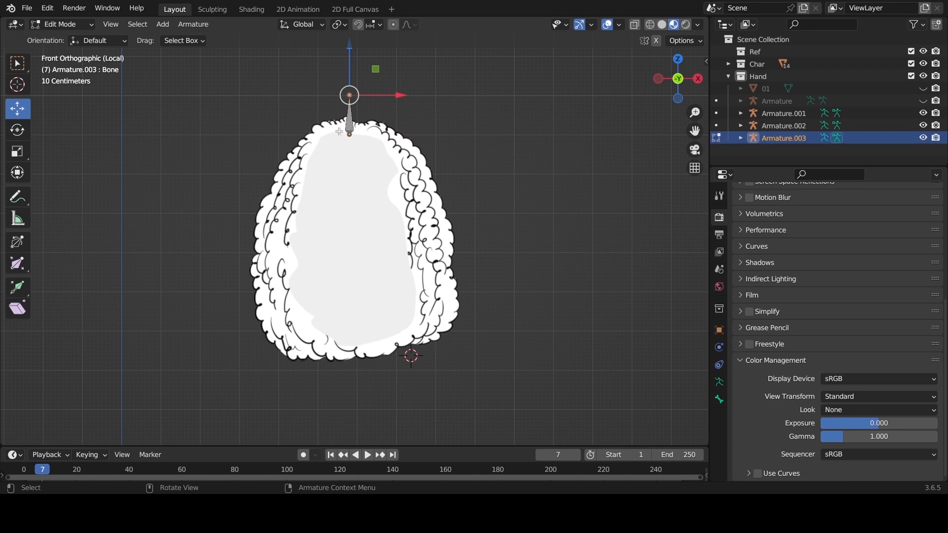
pyautogui.click(348, 132)
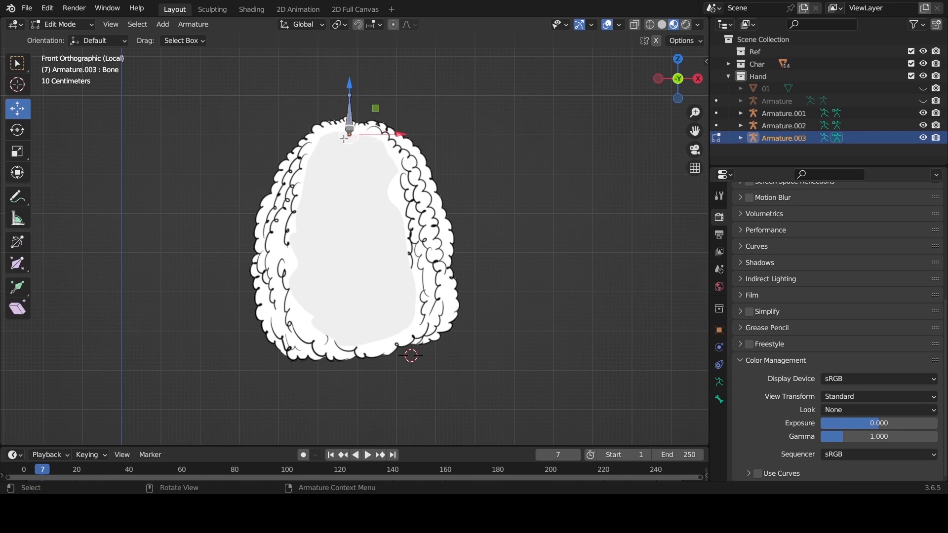
pyautogui.press('e')
pyautogui.click(307, 153)
pyautogui.press('e')
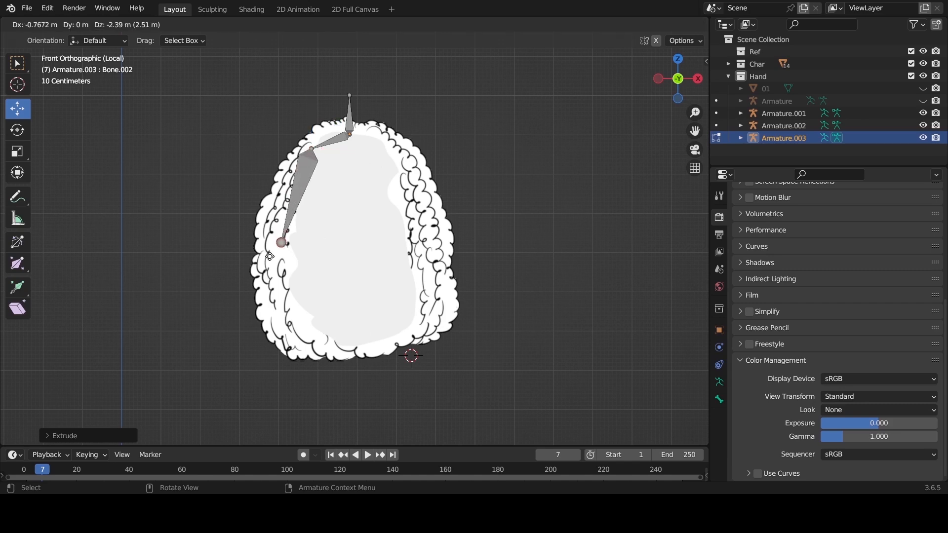
pyautogui.click(269, 228)
pyautogui.press('e')
pyautogui.click(263, 291)
pyautogui.press('e')
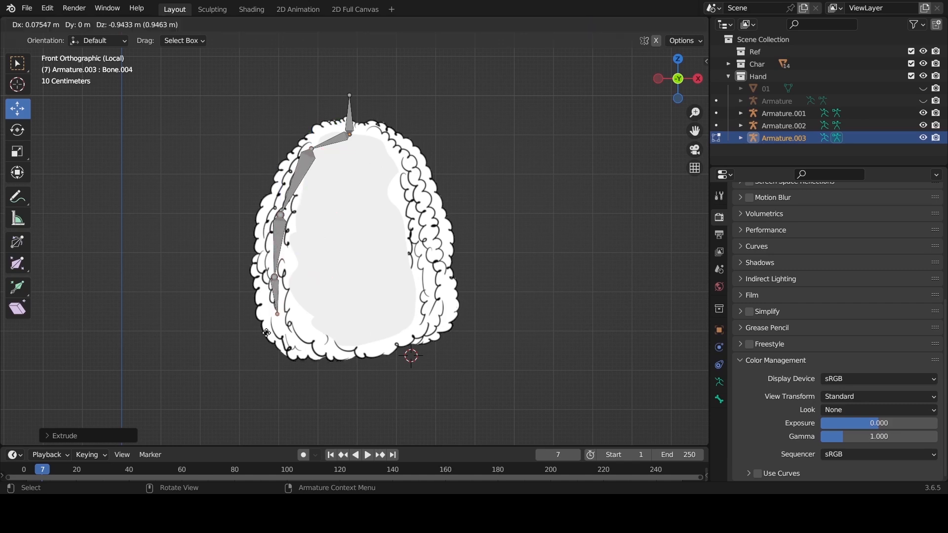
pyautogui.click(275, 339)
# Step: Extrude four chained bones from the armature's base joint down the hair's side on the viewer's right
pyautogui.click(350, 135)
pyautogui.press('e')
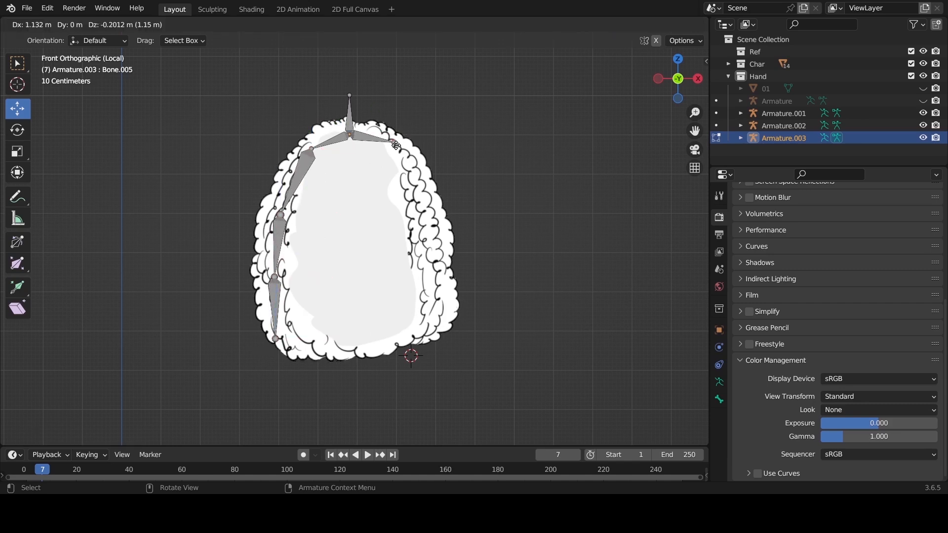
pyautogui.click(395, 143)
pyautogui.press('e')
pyautogui.click(416, 196)
pyautogui.press('e')
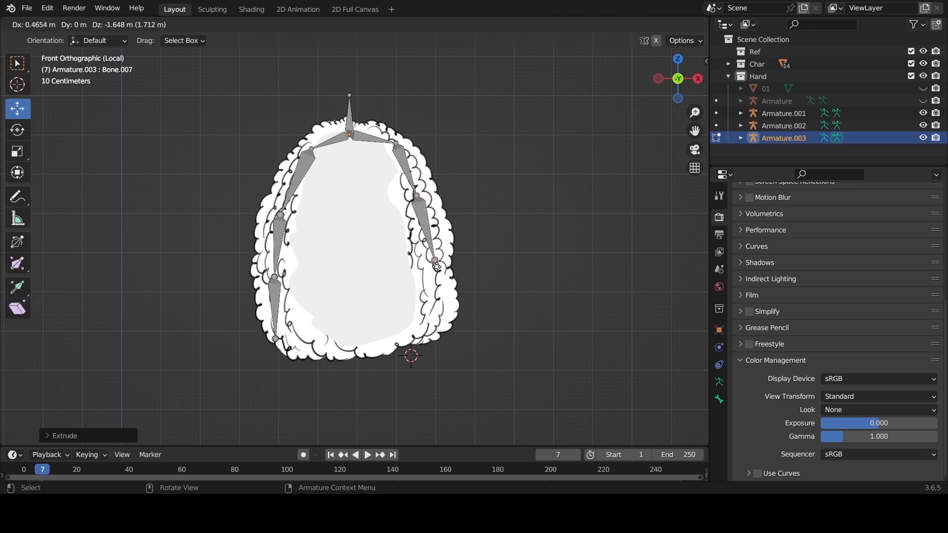
pyautogui.click(435, 260)
pyautogui.press('e')
pyautogui.click(437, 337)
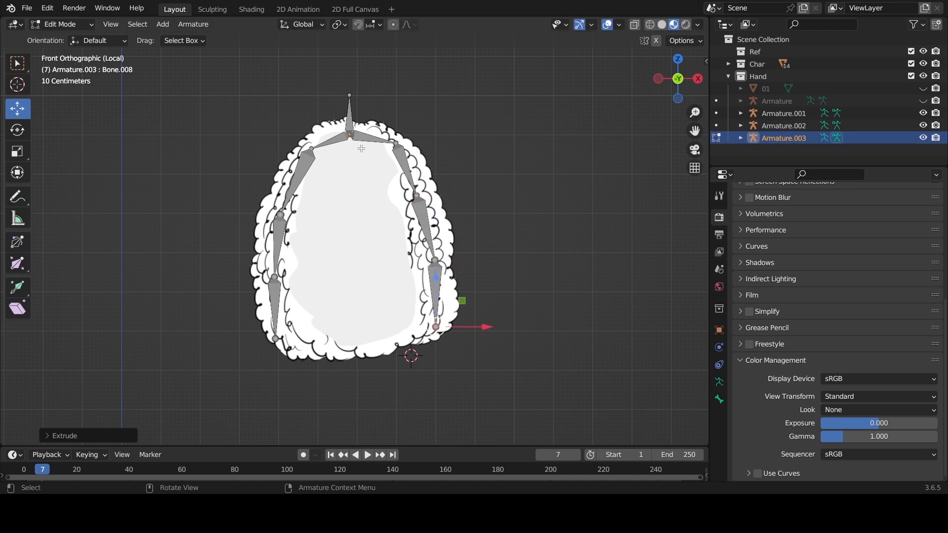
pyautogui.click(356, 141)
pyautogui.press('e')
pyautogui.press('Escape')
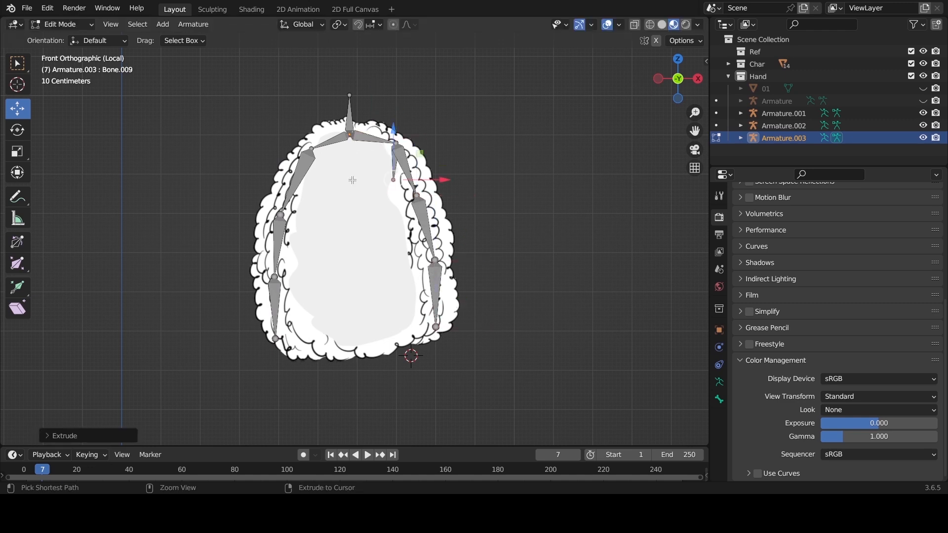
# Step: Extrude four chained bones straight down the middle of the hair from the armature's base joint, and return to Object Mode
pyautogui.click(355, 136)
pyautogui.click(352, 142)
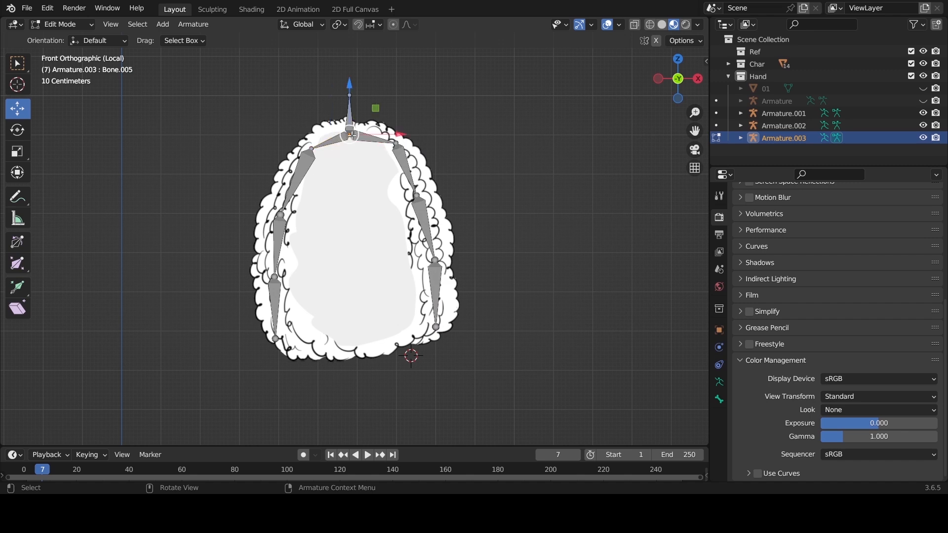
pyautogui.press('e')
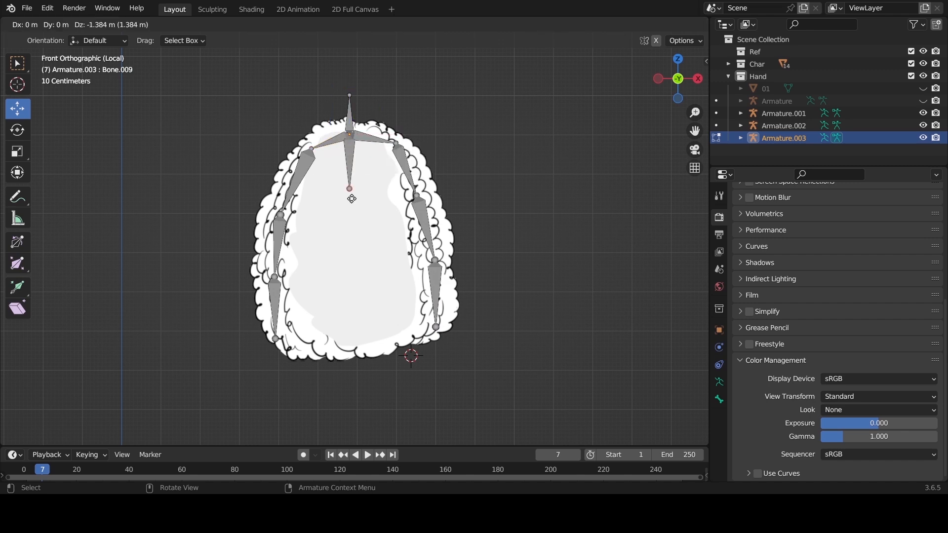
pyautogui.click(351, 199)
pyautogui.press('e')
pyautogui.click(352, 257)
pyautogui.press('e')
pyautogui.click(352, 327)
pyautogui.press('e')
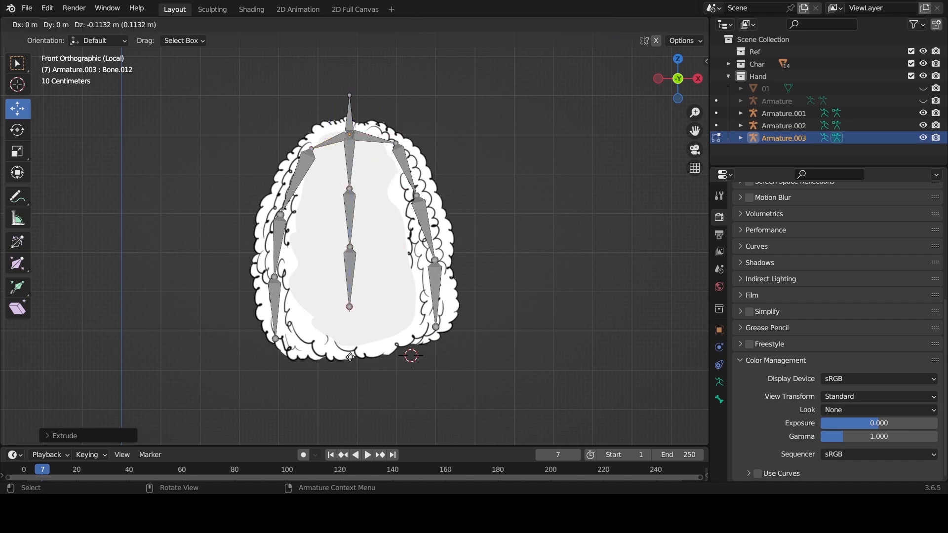
pyautogui.click(353, 394)
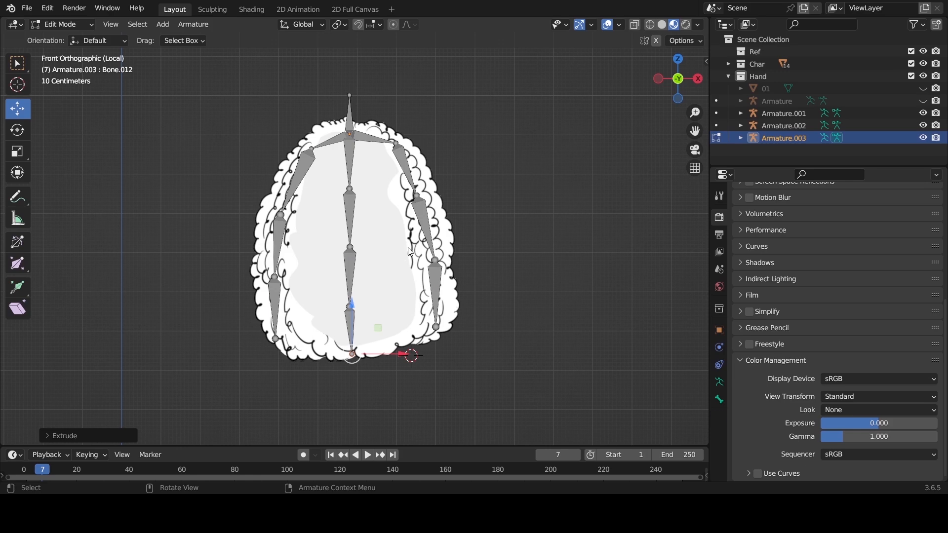
pyautogui.press('Tab')
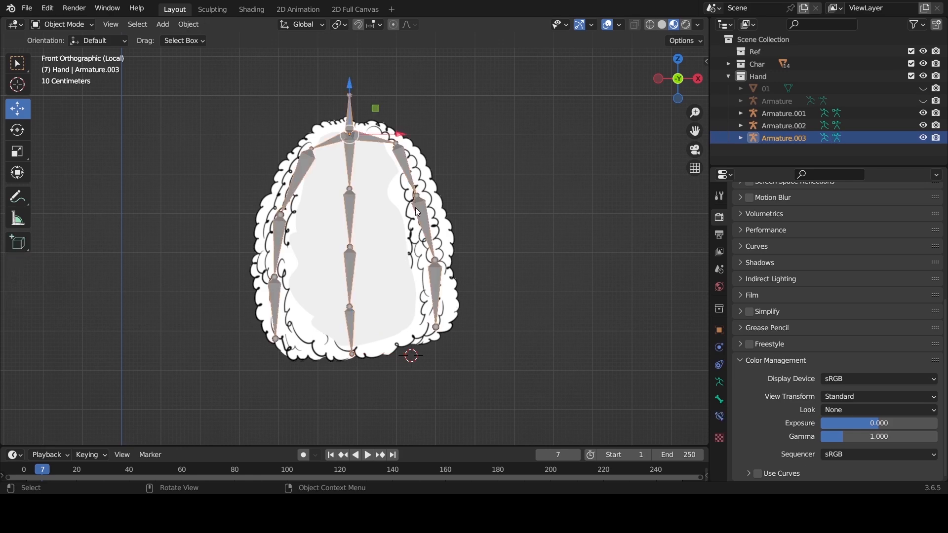
# Step: Leave local view to show the whole character and unhide the object named Armature
pyautogui.press('KP_Divide')
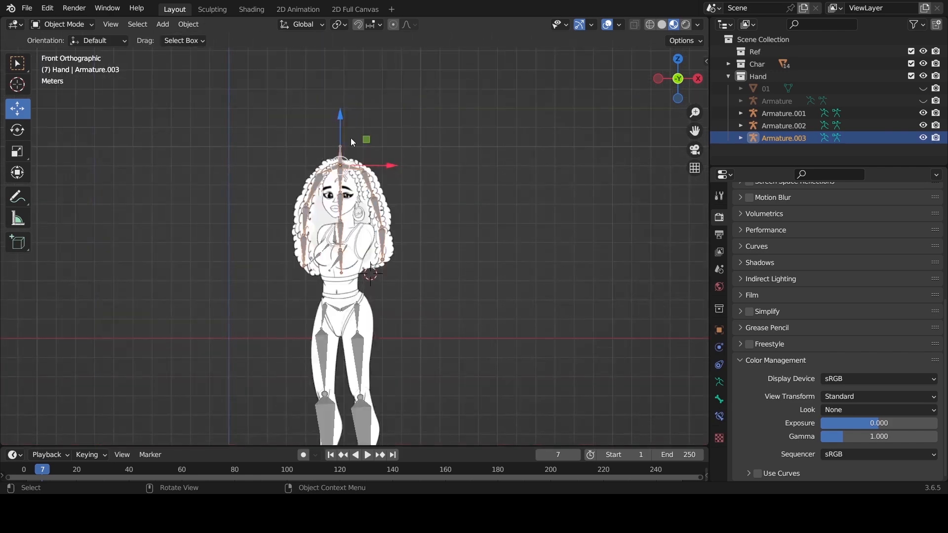
pyautogui.scroll(4, 351, 139)
pyautogui.scroll(-5, 374, 171)
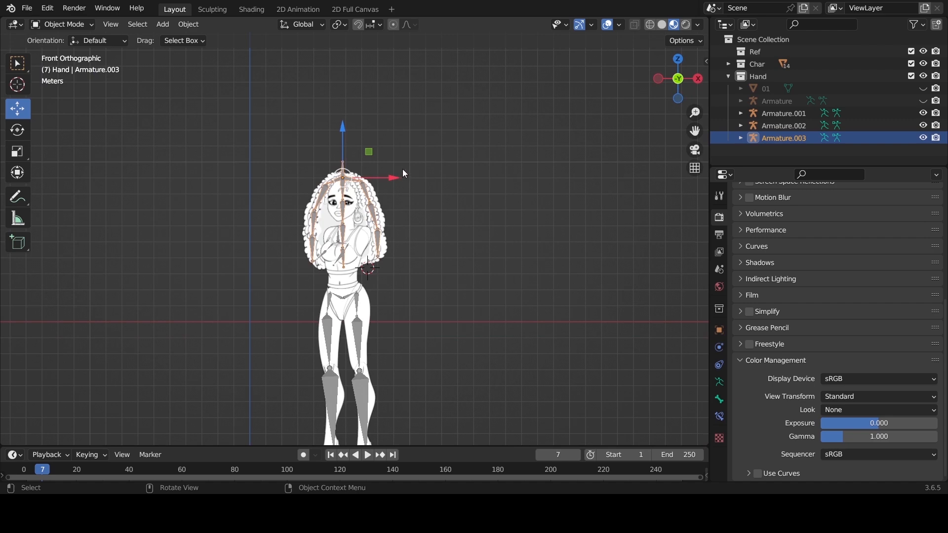
pyautogui.scroll(5, 403, 172)
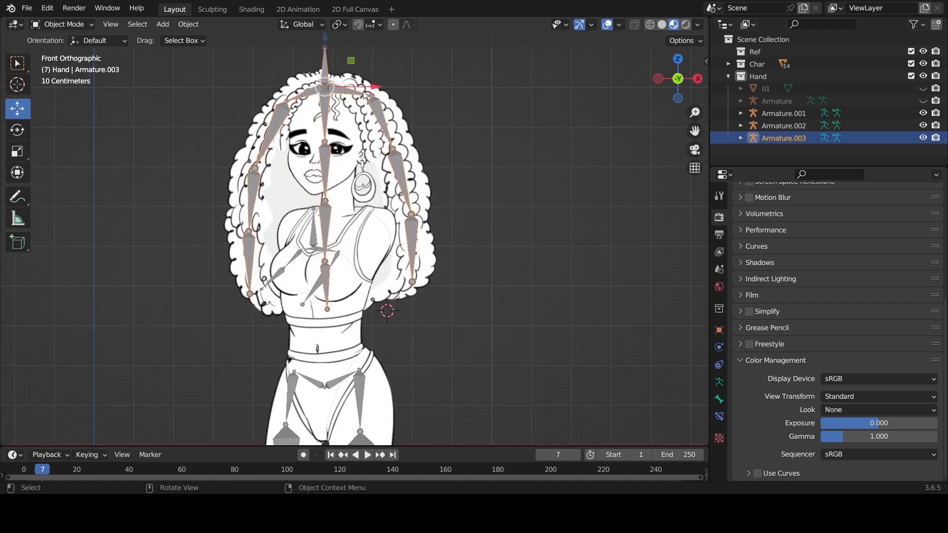
pyautogui.scroll(-4, 357, 323)
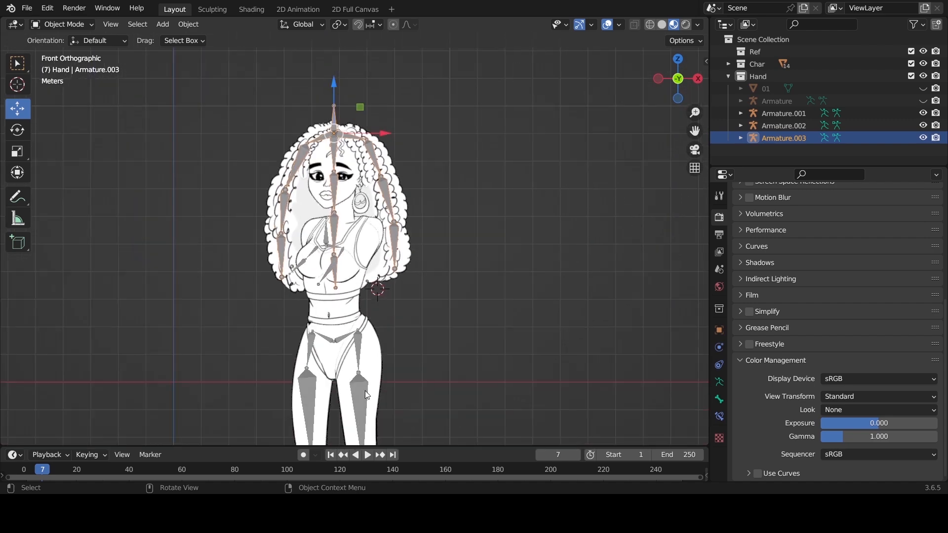
pyautogui.click(923, 100)
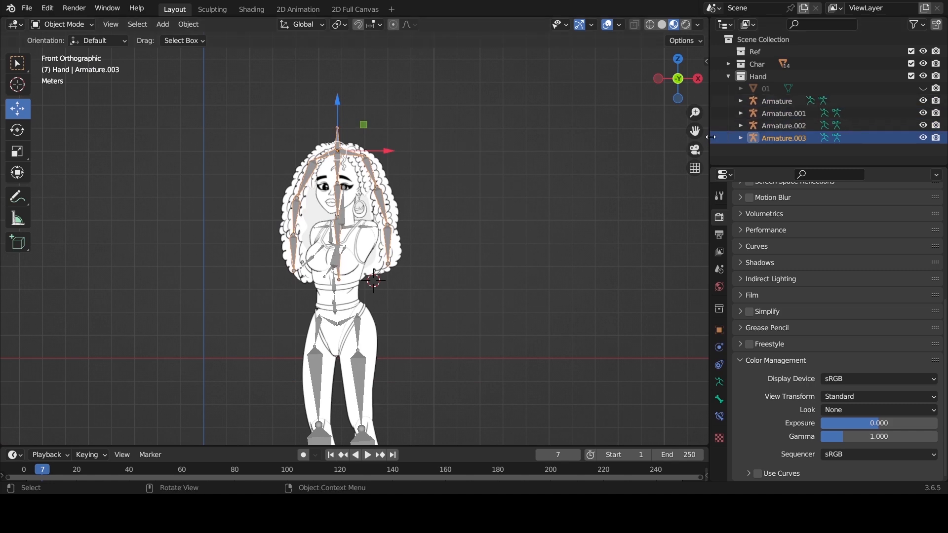
# Step: Examine the leg on the viewer's right, checking the upper-leg mesh, the lower-leg mesh and the leg armature around the knee
pyautogui.moveTo(694, 131); pyautogui.dragTo(690, 1)
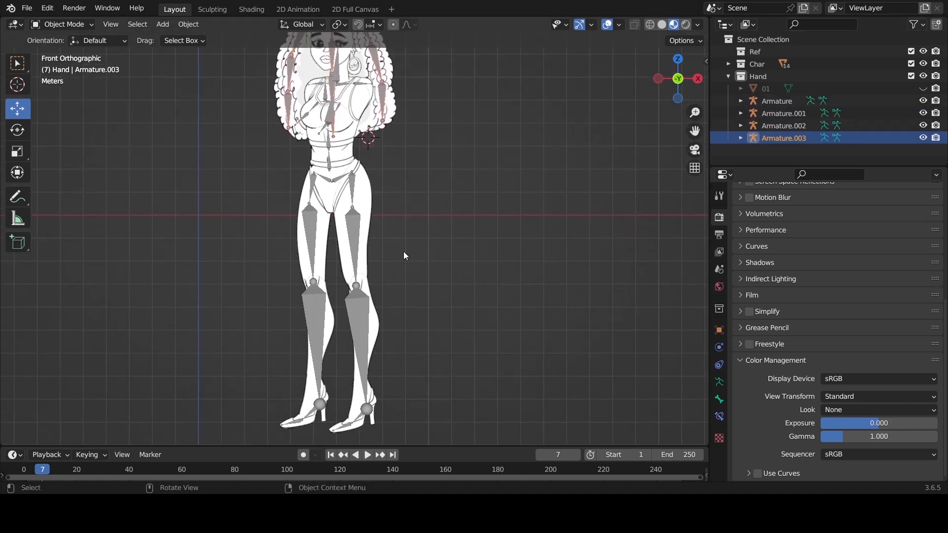
pyautogui.scroll(3, 404, 252)
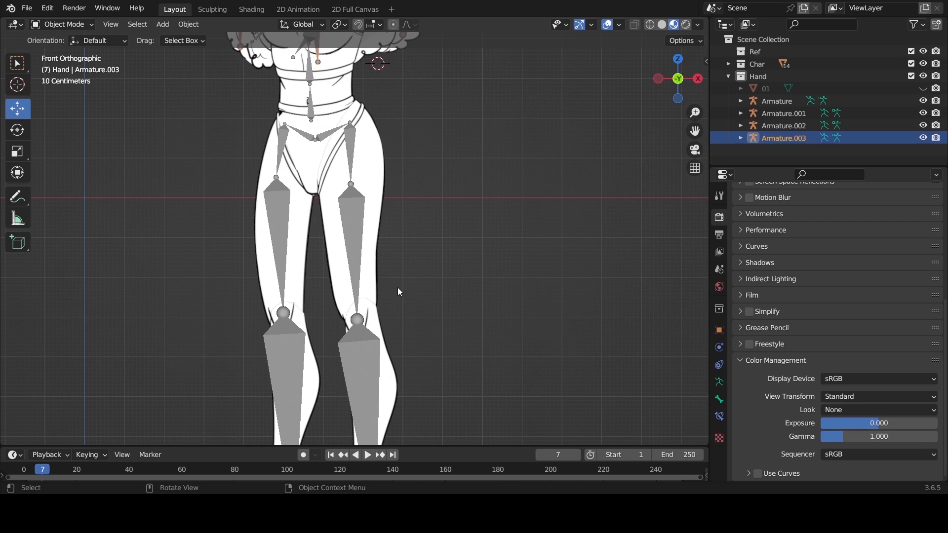
pyautogui.click(380, 284)
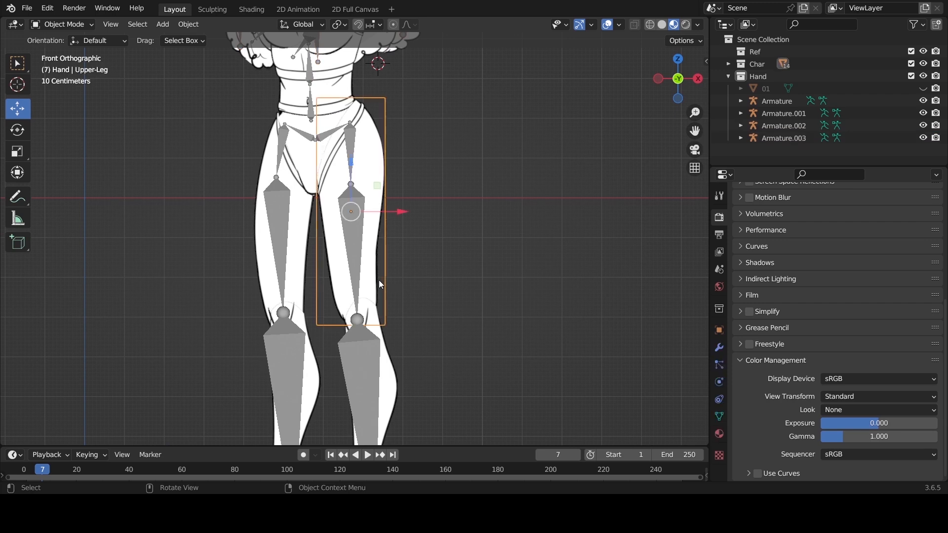
pyautogui.click(393, 363)
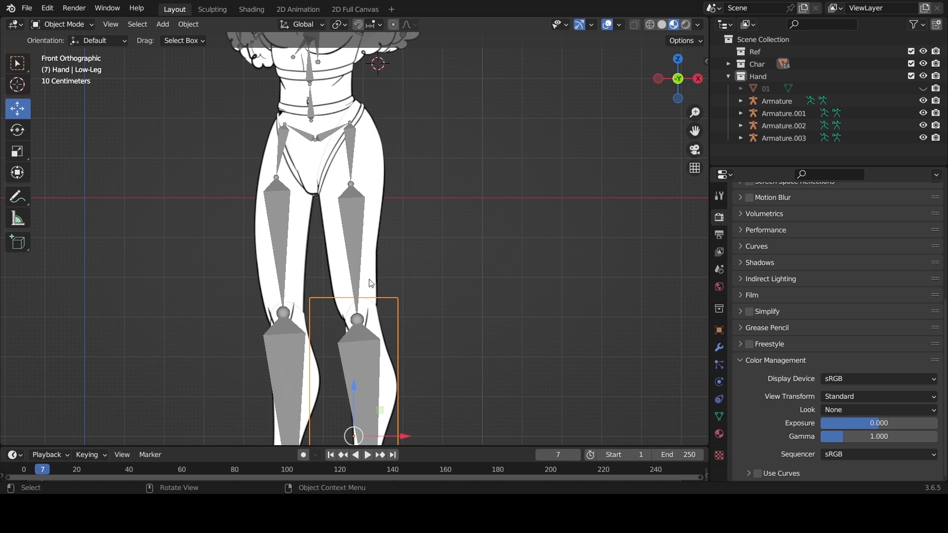
pyautogui.click(359, 321)
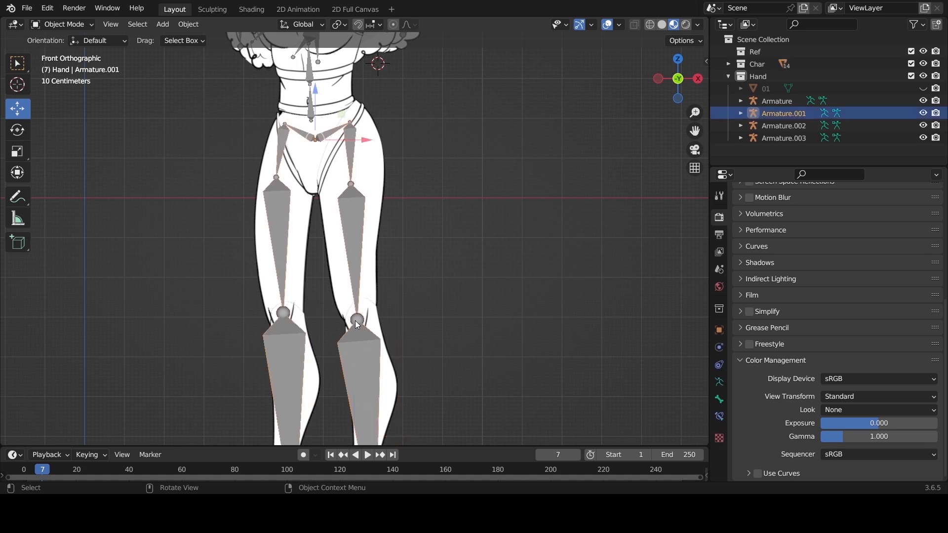
pyautogui.click(379, 312)
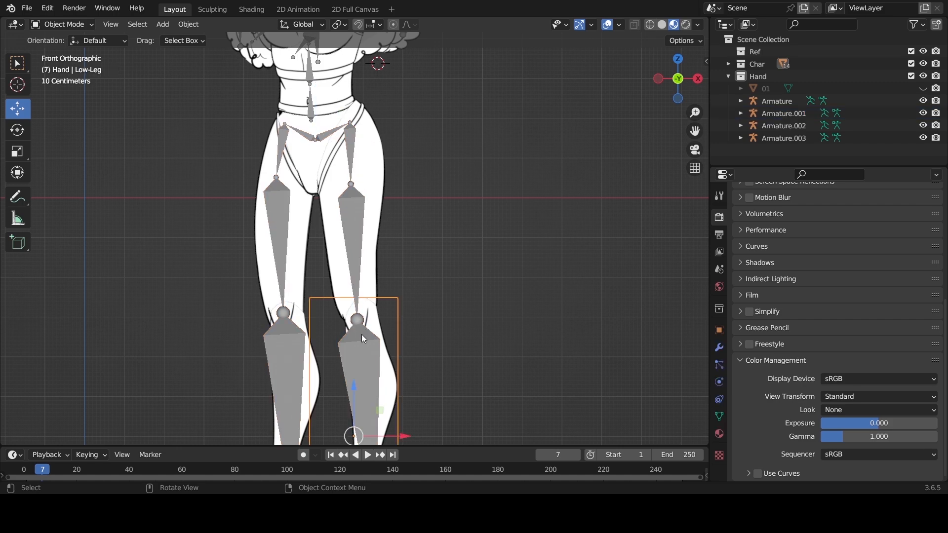
pyautogui.scroll(-4, 402, 286)
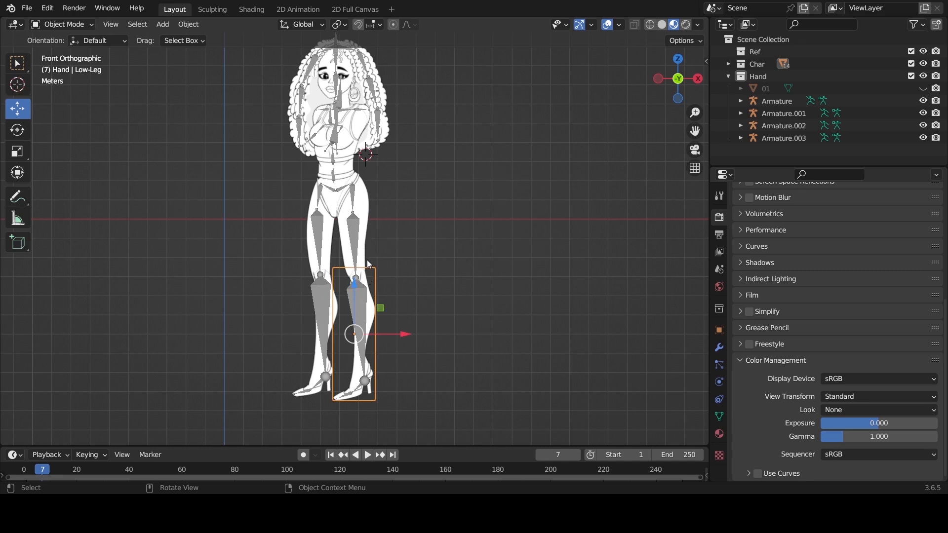
pyautogui.scroll(4, 368, 288)
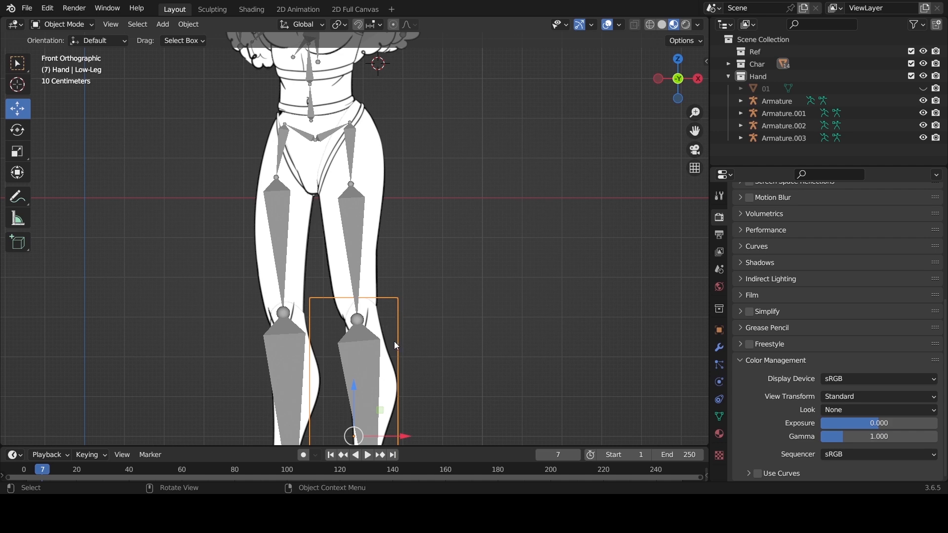
pyautogui.click(362, 363)
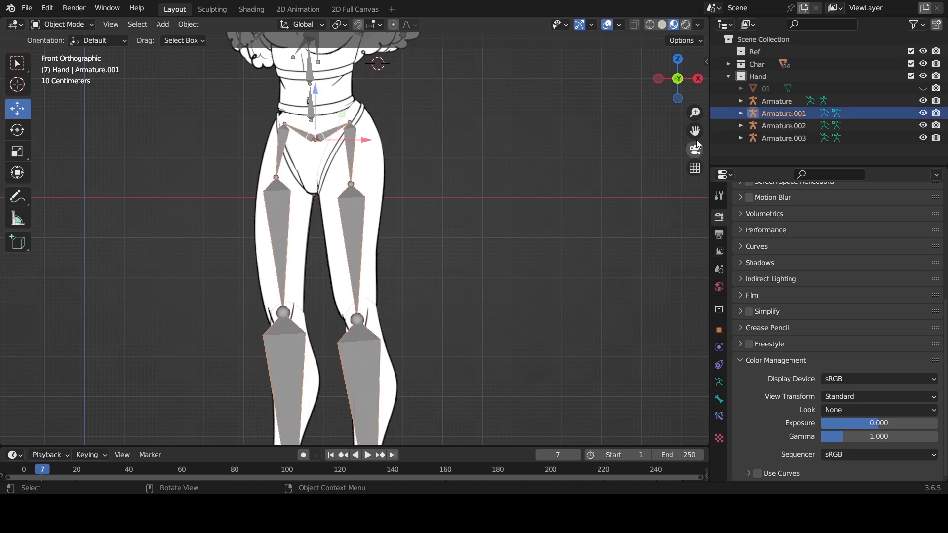
pyautogui.moveTo(695, 130); pyautogui.dragTo(606, 173)
pyautogui.scroll(-1, 494, 229)
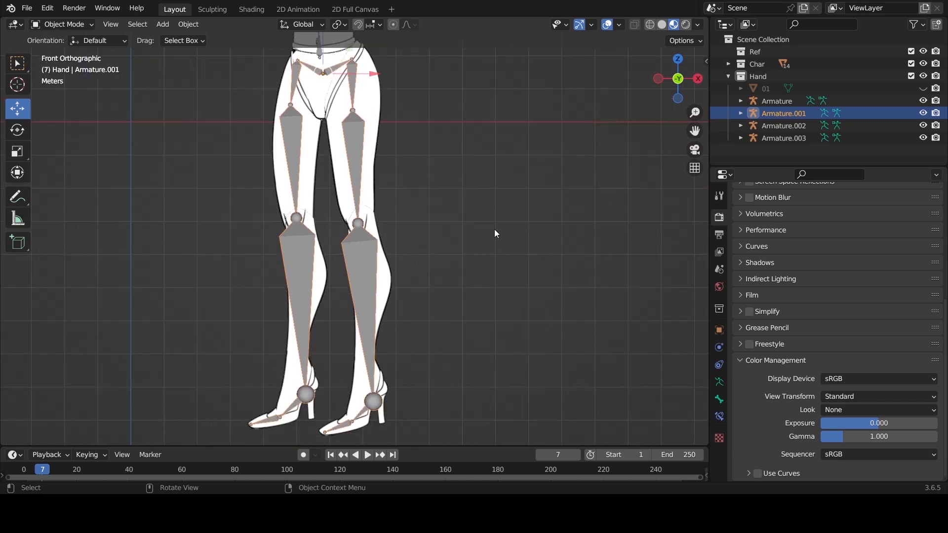
# Step: Select both upper-leg and both lower-leg meshes together, and cancel a trial move of the selection
pyautogui.click(375, 104)
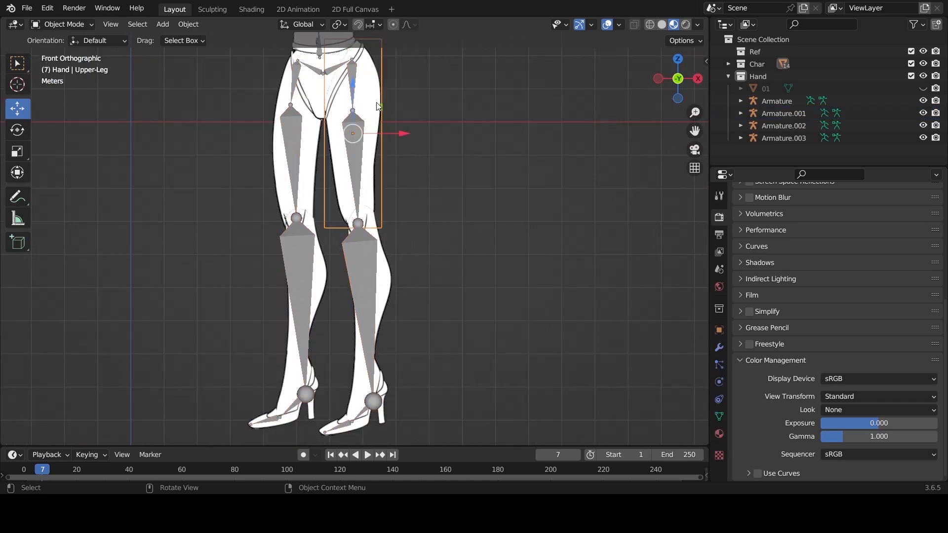
pyautogui.keyDown('shift'); pyautogui.click(307, 141); pyautogui.keyUp('shift')
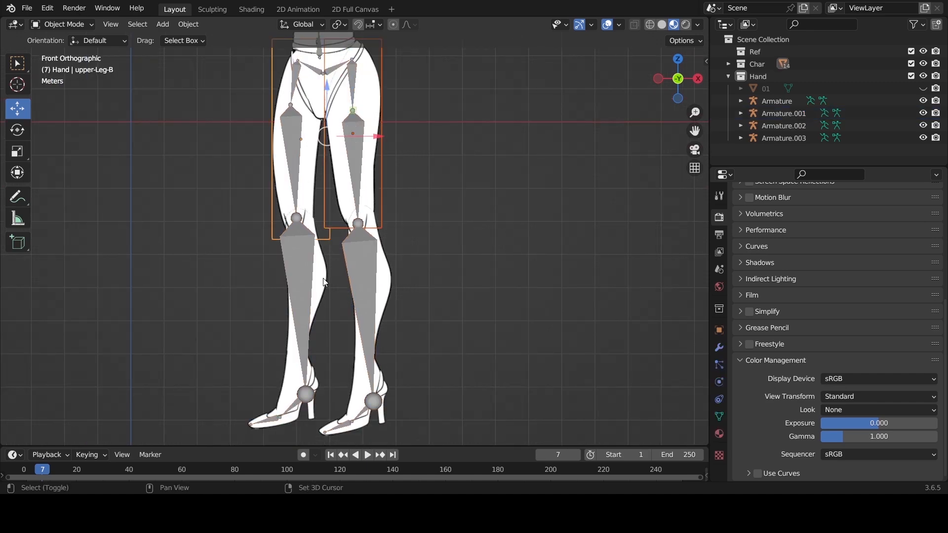
pyautogui.keyDown('shift'); pyautogui.click(364, 288); pyautogui.keyUp('shift')
pyautogui.keyDown('shift'); pyautogui.click(286, 401); pyautogui.keyUp('shift')
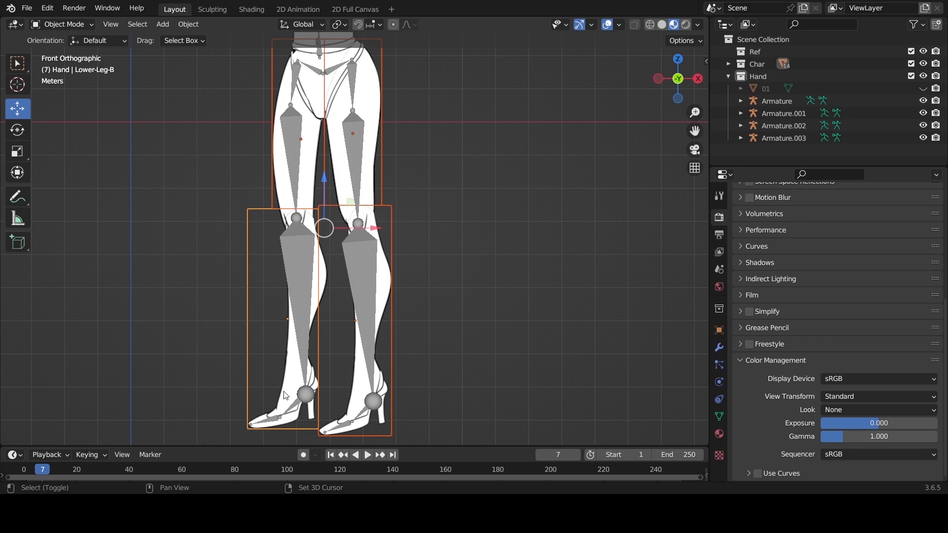
pyautogui.press('g')
pyautogui.rightClick(557, 237)
pyautogui.keyDown('shift'); pyautogui.click(330, 60); pyautogui.keyUp('shift')
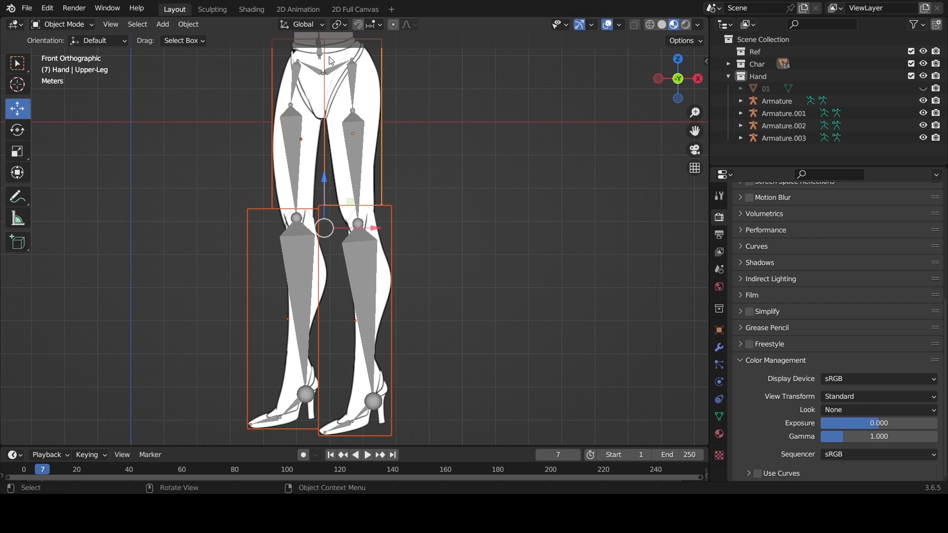
pyautogui.scroll(1, 478, 169)
pyautogui.scroll(1, 479, 169)
pyautogui.hotkey('ctrl', 'z')
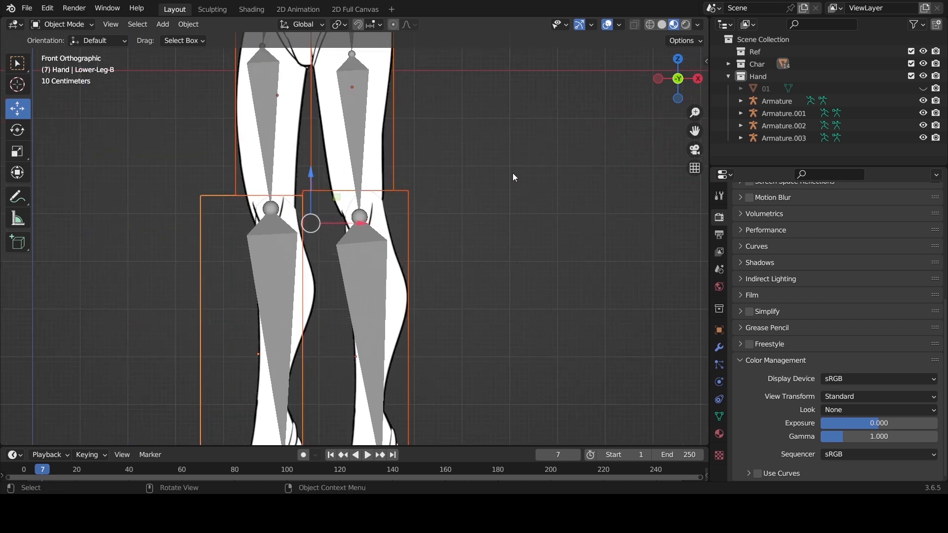
pyautogui.moveTo(693, 130); pyautogui.dragTo(695, 358)
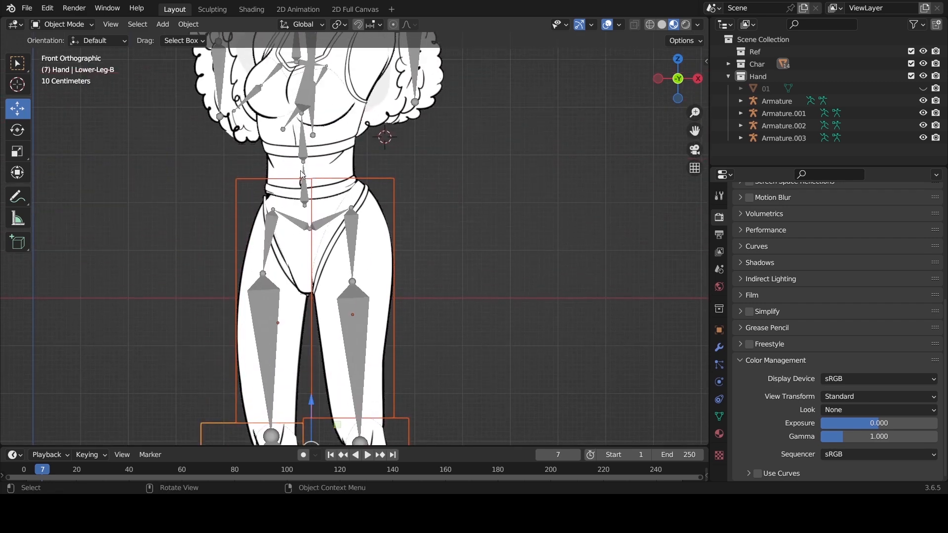
pyautogui.scroll(4, 284, 173)
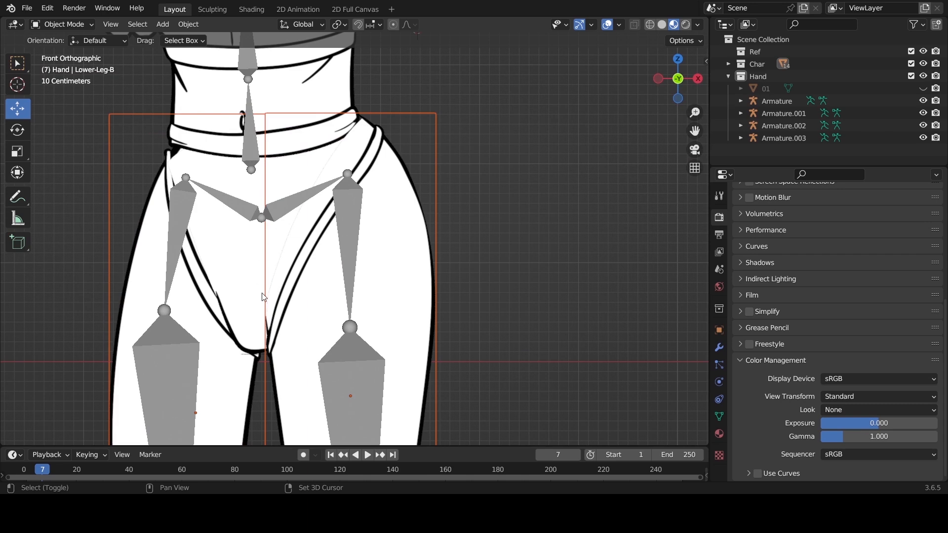
pyautogui.moveTo(678, 79); pyautogui.dragTo(404, 304)
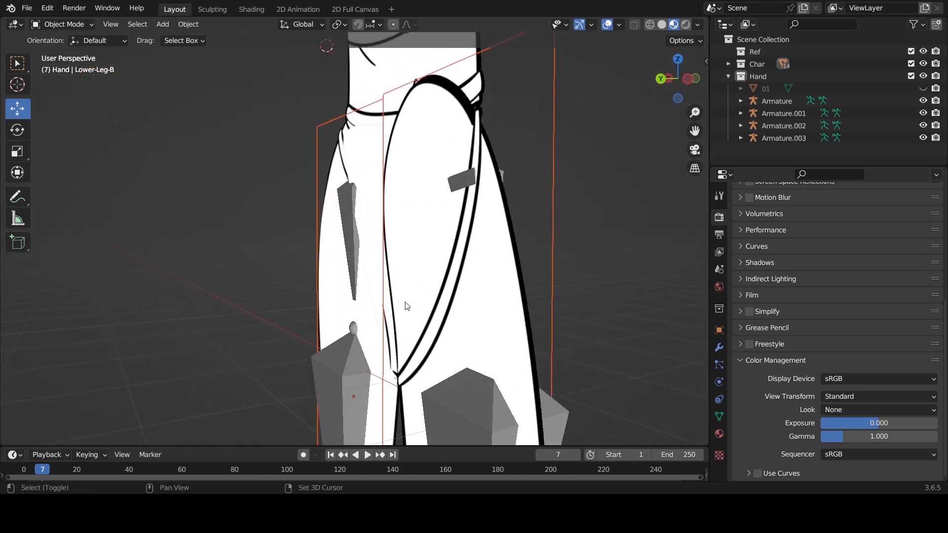
pyautogui.keyDown('shift'); pyautogui.click(393, 361); pyautogui.keyUp('shift')
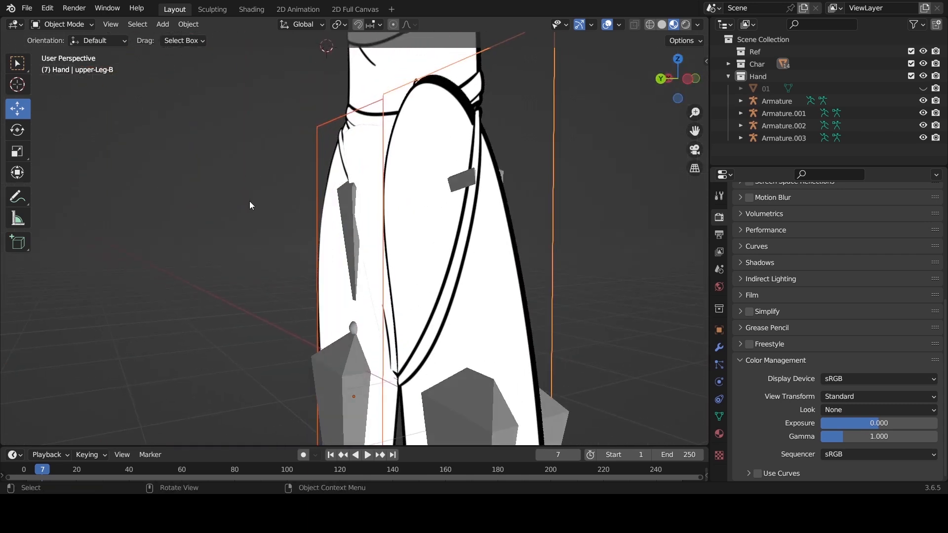
pyautogui.press('KP_1')
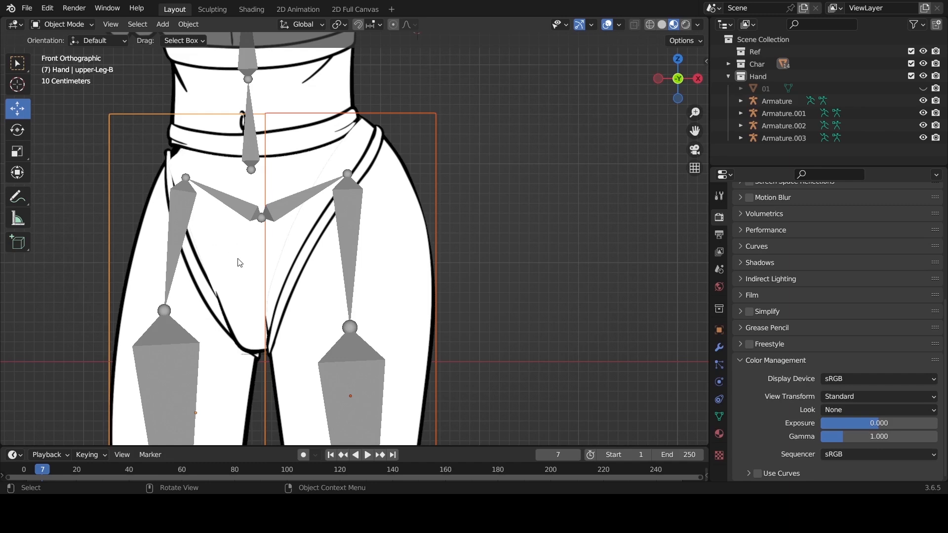
pyautogui.press('g')
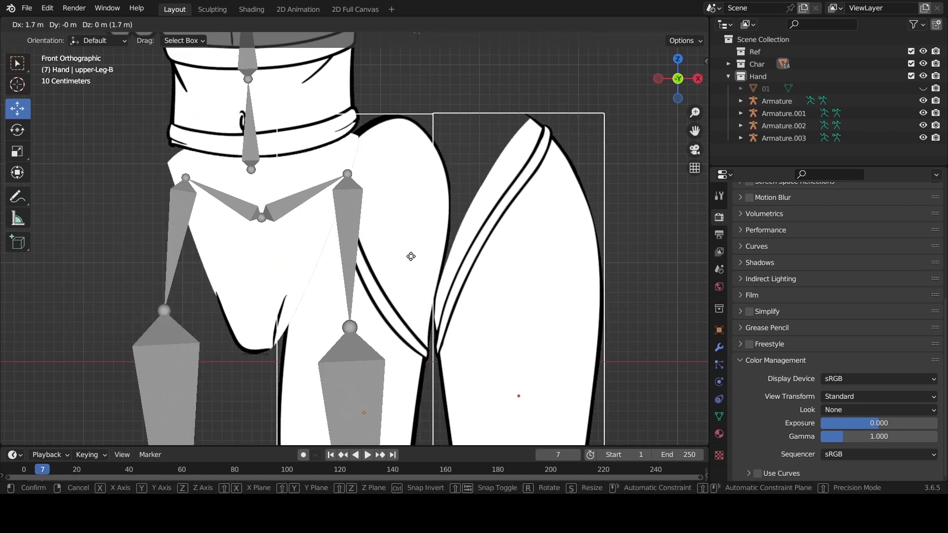
pyautogui.rightClick(410, 258)
pyautogui.hotkey('ctrl', 'z')
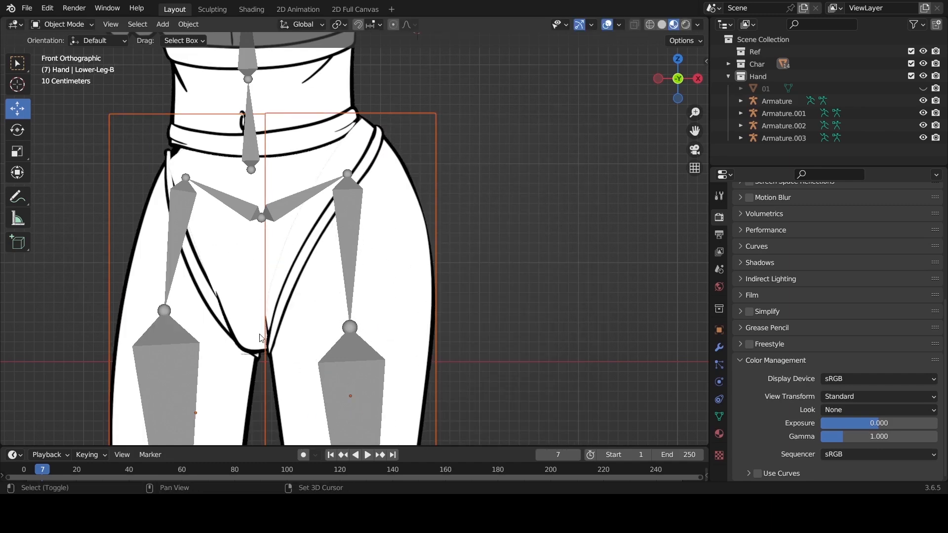
pyautogui.keyDown('shift'); pyautogui.click(263, 351); pyautogui.keyUp('shift')
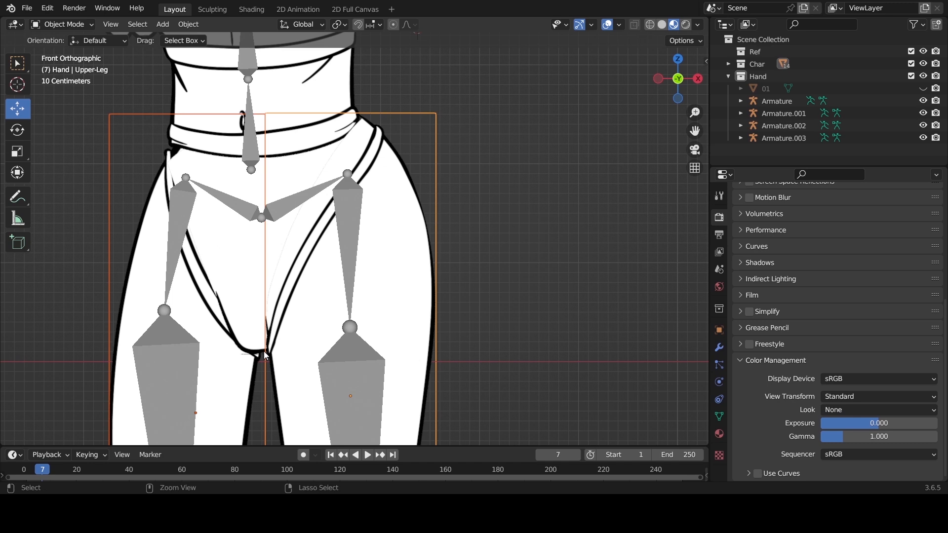
pyautogui.hotkey('ctrl', 'z')
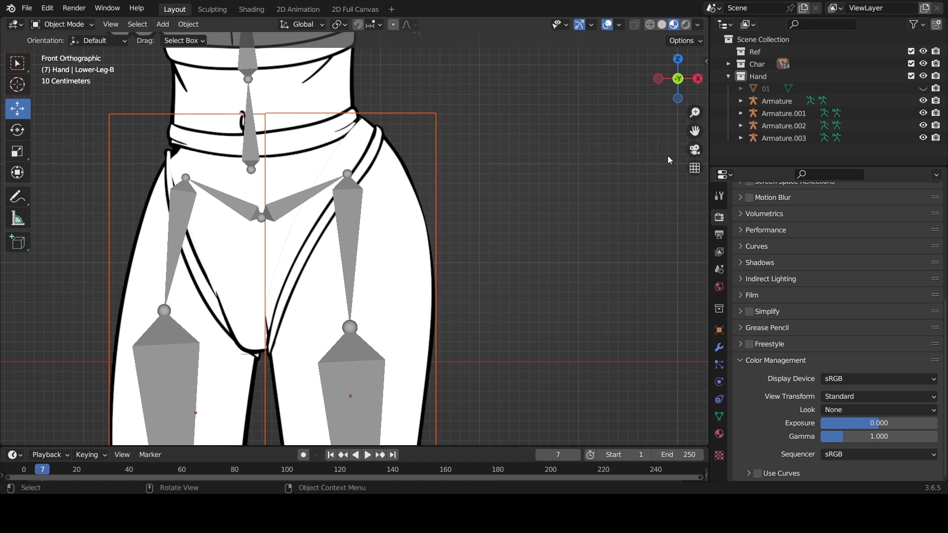
# Step: Expand the Char collection, add the Crotch mesh to the selected leg meshes, and cancel a trial move of the selection
pyautogui.click(728, 64)
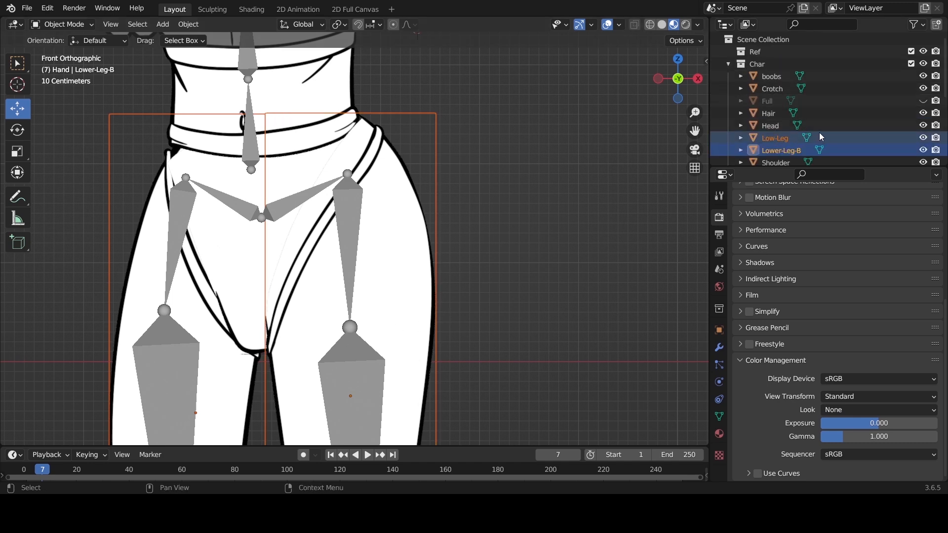
pyautogui.scroll(-1, 812, 132)
pyautogui.keyDown('ctrl'); pyautogui.click(777, 66); pyautogui.keyUp('ctrl')
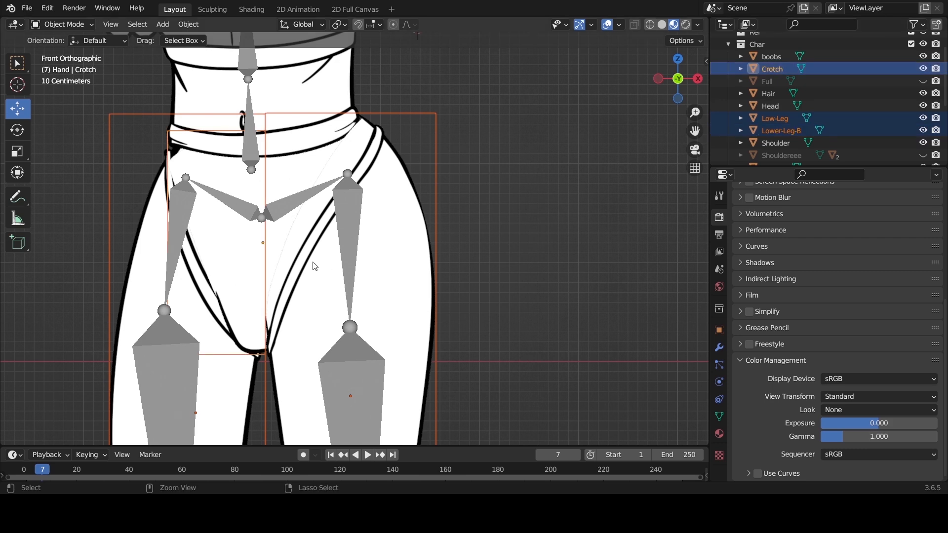
pyautogui.press('g')
pyautogui.rightClick(553, 247)
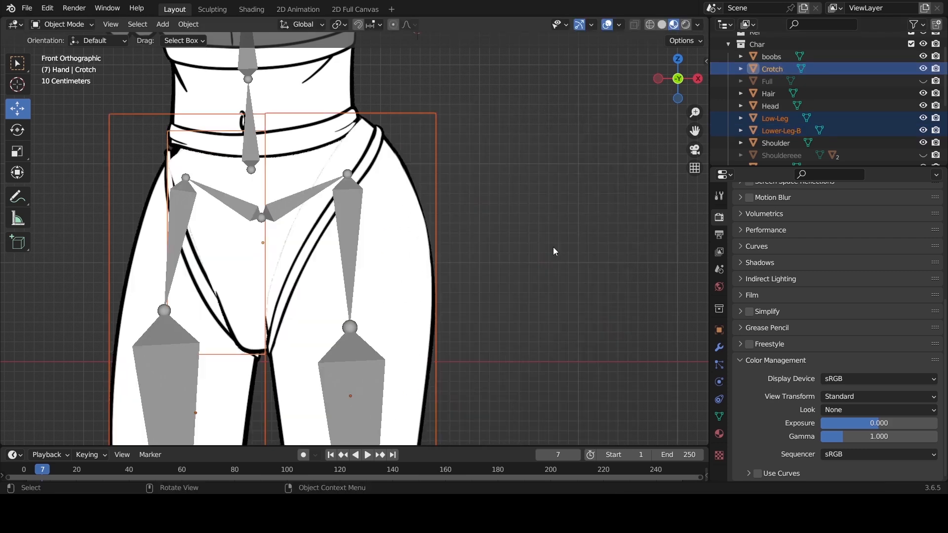
# Step: Parent the selected crotch and leg meshes to the leg armature with automatic weights
pyautogui.scroll(-4, 389, 256)
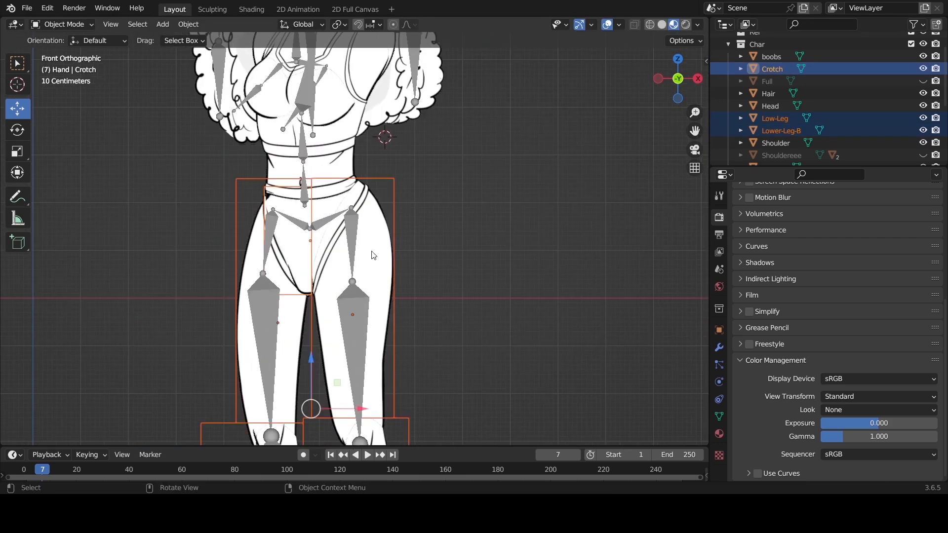
pyautogui.keyDown('shift'); pyautogui.click(355, 229); pyautogui.keyUp('shift')
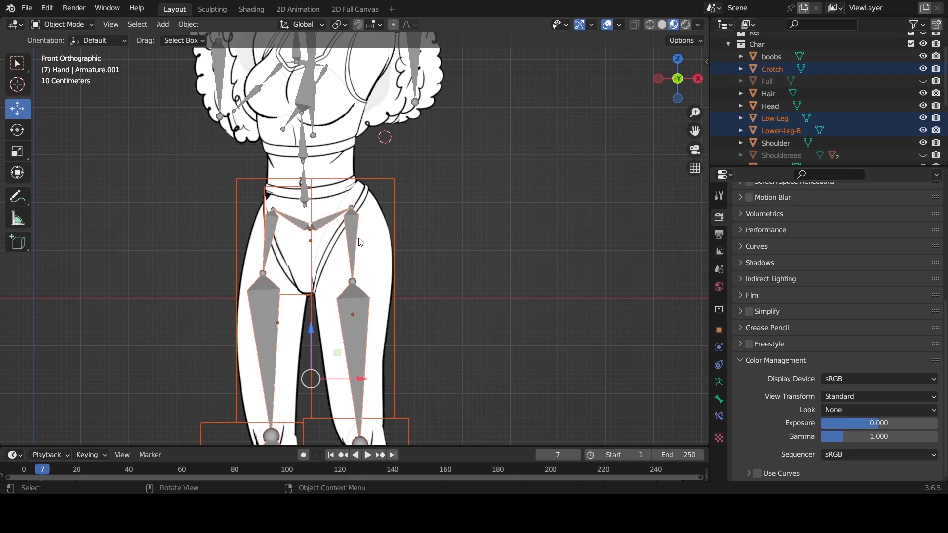
pyautogui.hotkey('ctrl', 'p')
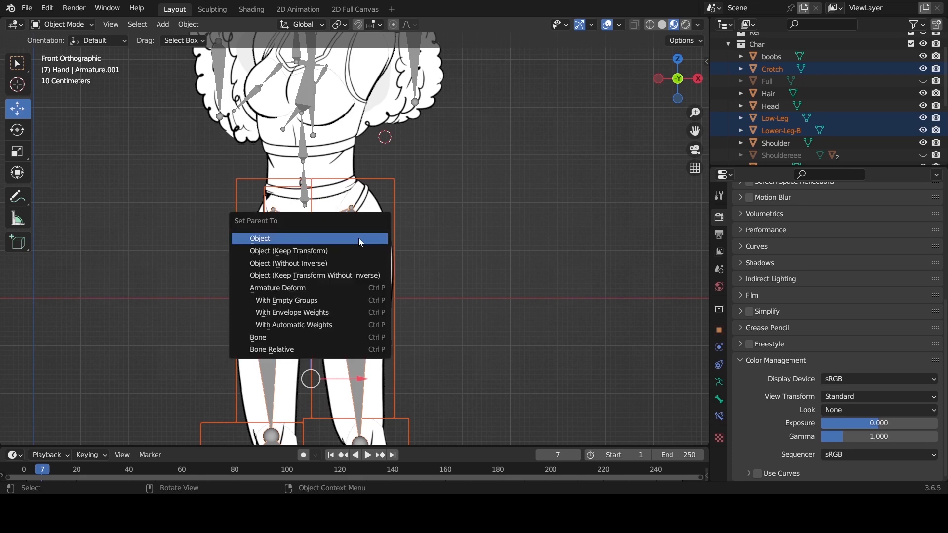
pyautogui.click(322, 325)
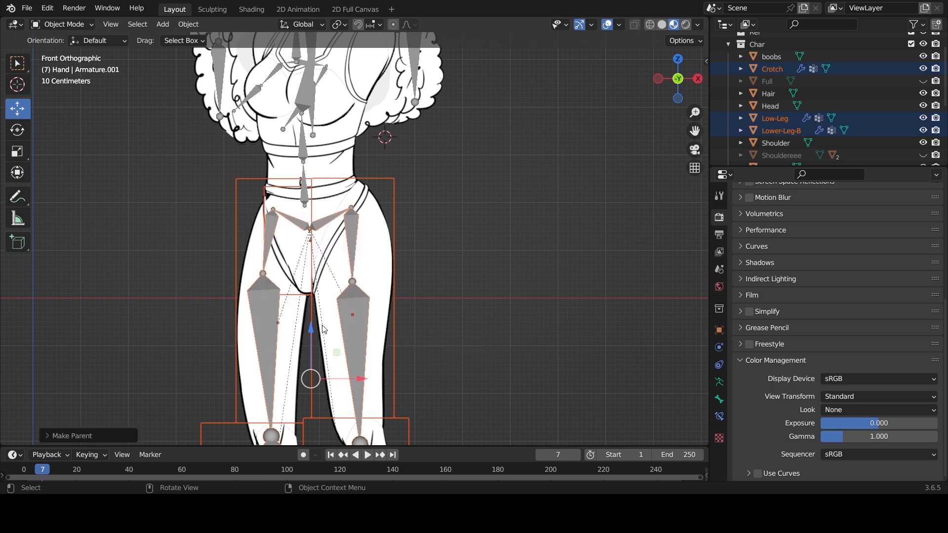
# Step: Select only the leg armature, enter Pose Mode, and test-rotate the upper-leg bone on the viewer's right, cancelling the rotation
pyautogui.moveTo(696, 131); pyautogui.dragTo(683, 18)
pyautogui.scroll(-3, 415, 240)
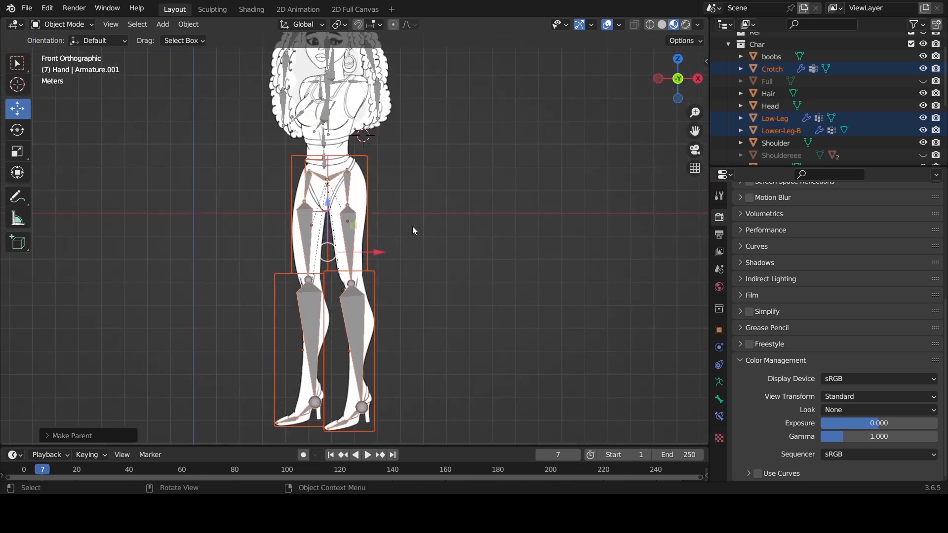
pyautogui.scroll(2, 413, 227)
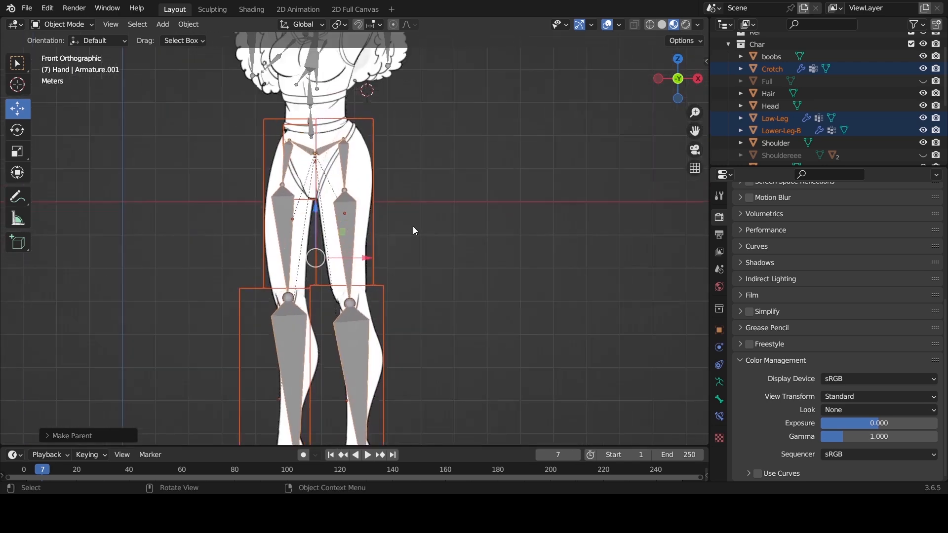
pyautogui.click(351, 346)
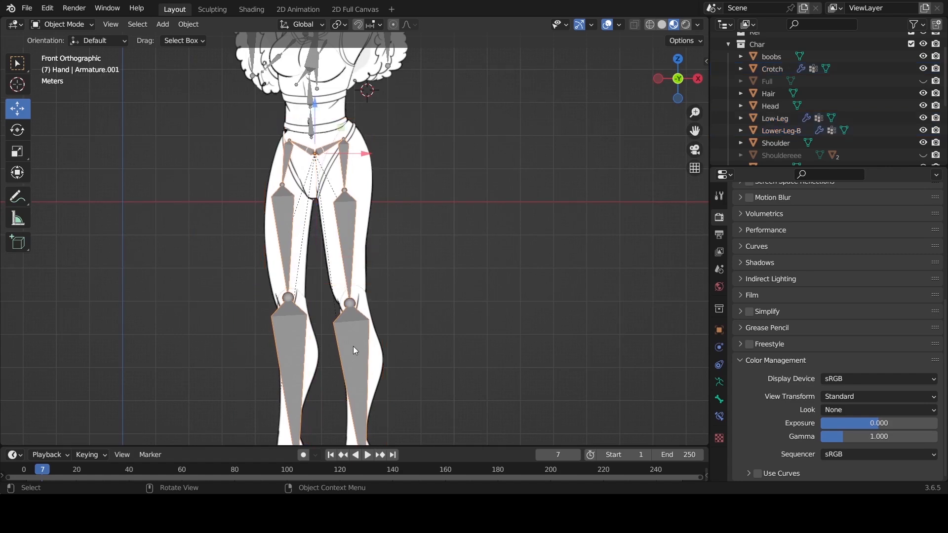
pyautogui.click(79, 24)
pyautogui.click(86, 65)
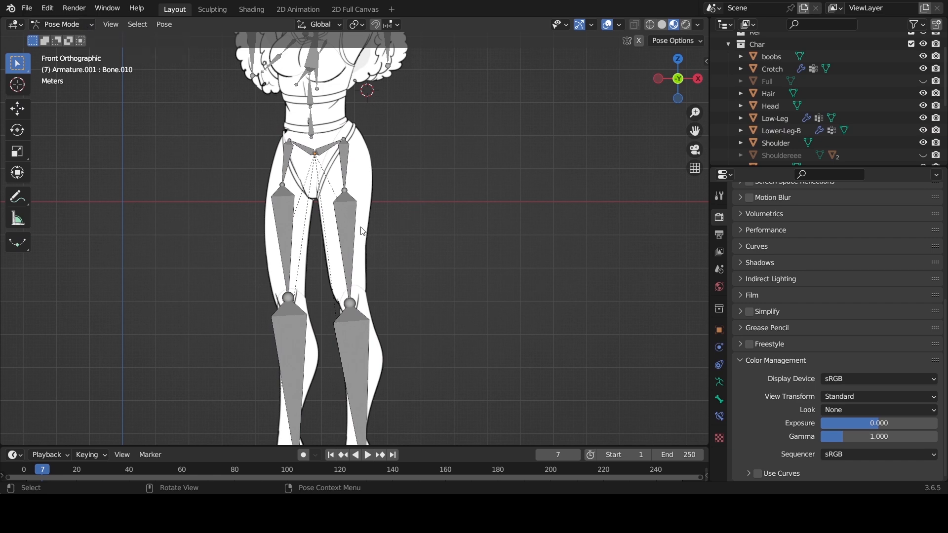
pyautogui.click(349, 220)
pyautogui.press('r')
pyautogui.rightClick(389, 242)
# Step: Return to Object Mode and try moving the whole leg armature with its attached meshes, cancelling the move
pyautogui.click(75, 24)
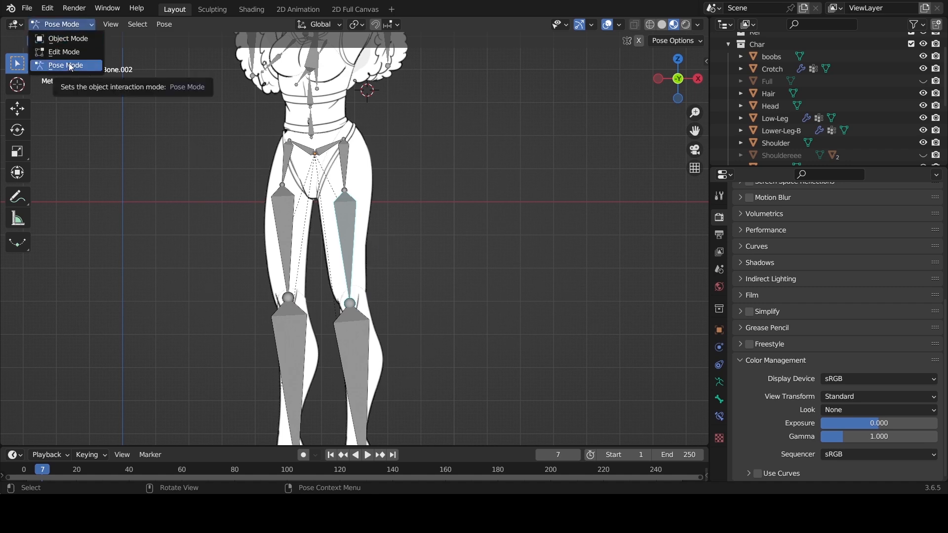
pyautogui.click(91, 24)
pyautogui.click(80, 27)
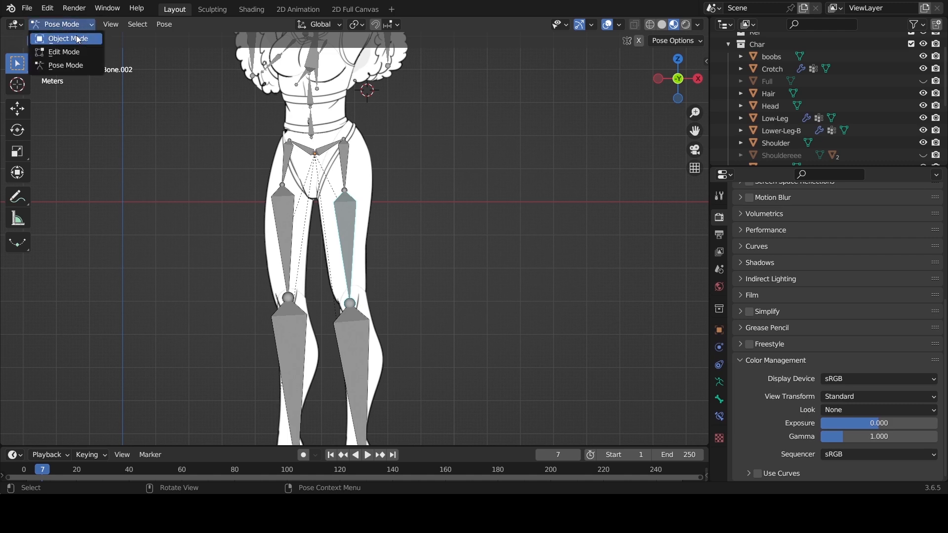
pyautogui.click(76, 38)
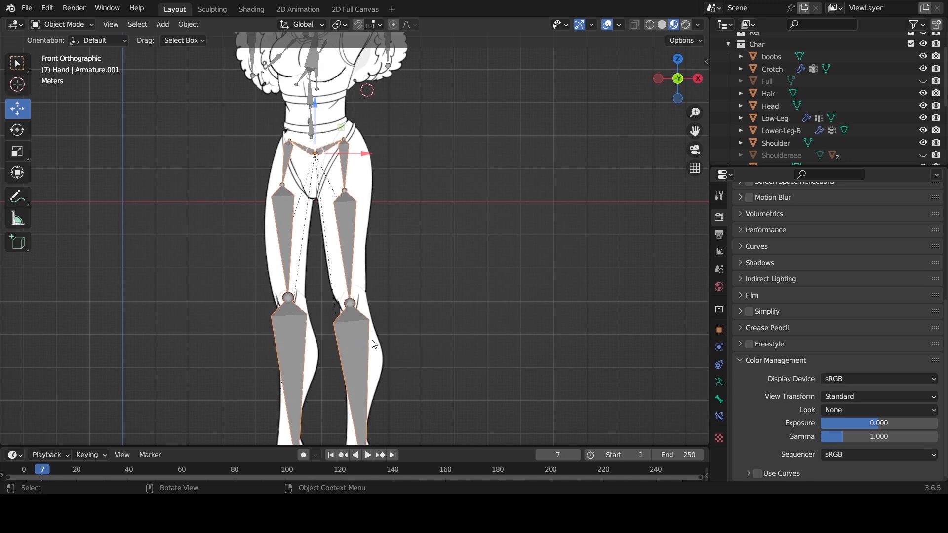
pyautogui.press('g')
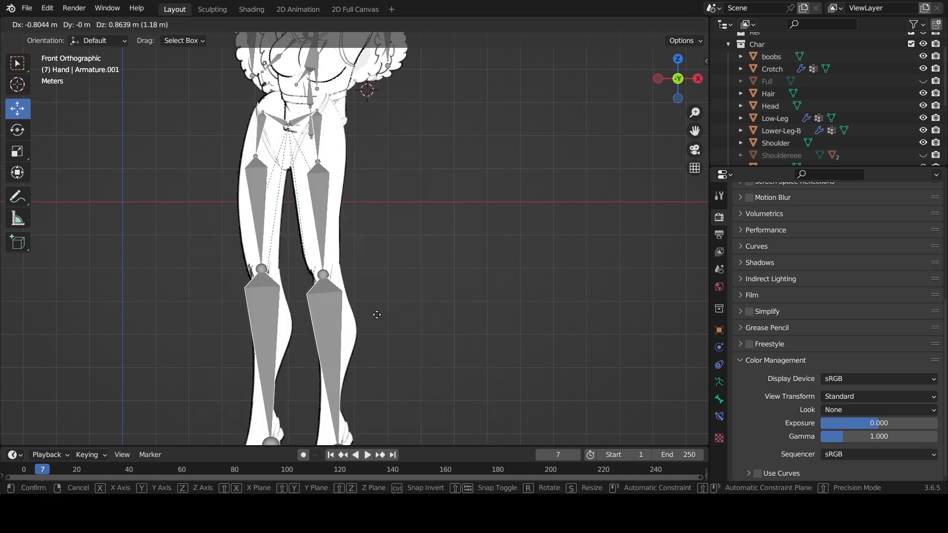
pyautogui.rightClick(401, 309)
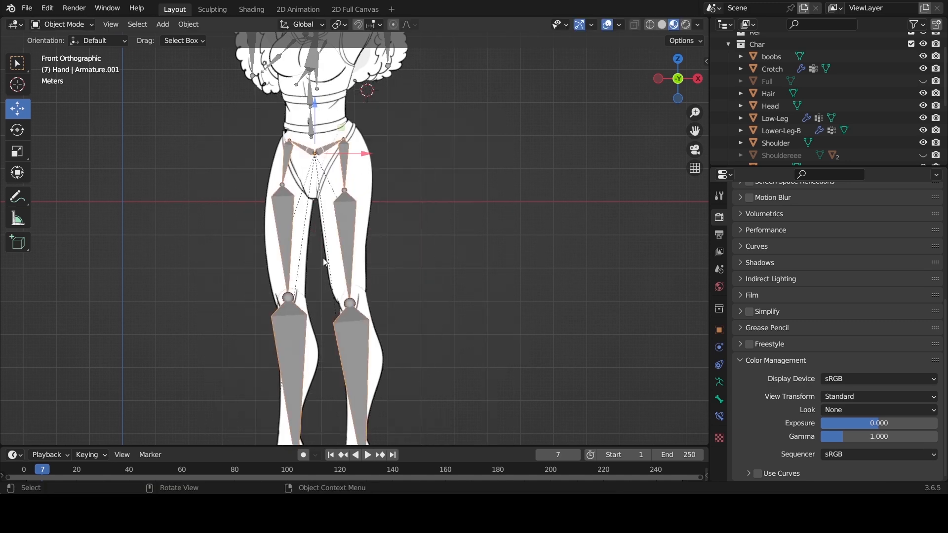
# Step: Try rotating the upper-leg bone on the viewer's right in Edit Mode, and cancel the rotation
pyautogui.click(64, 24)
pyautogui.click(72, 51)
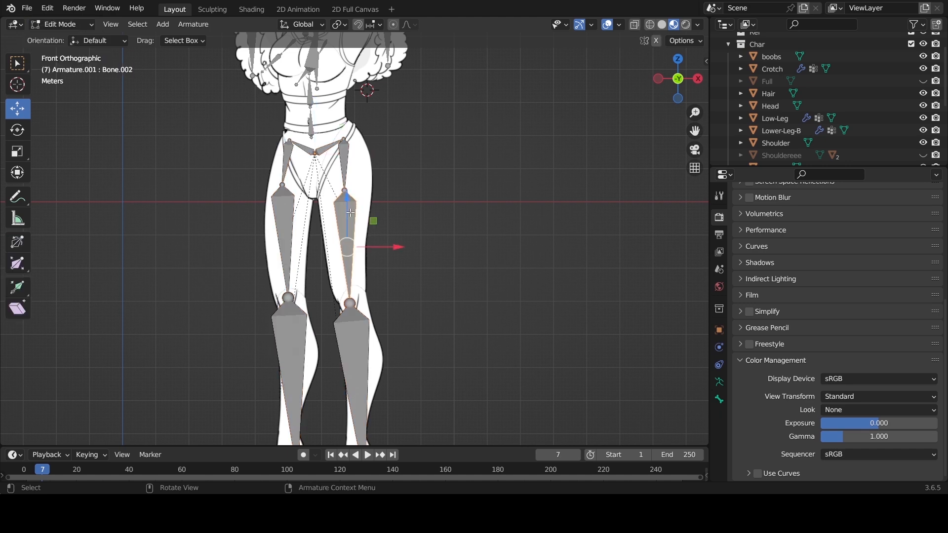
pyautogui.press('r')
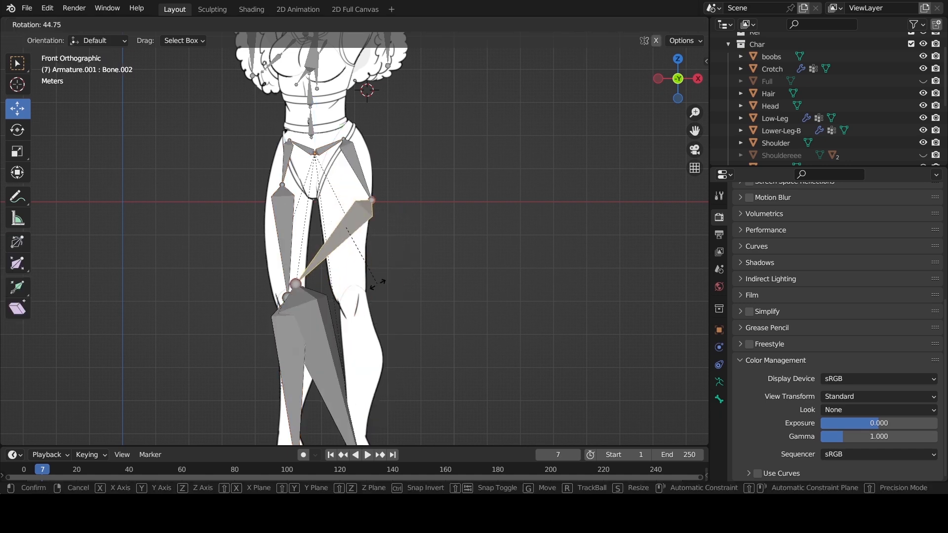
pyautogui.rightClick(403, 248)
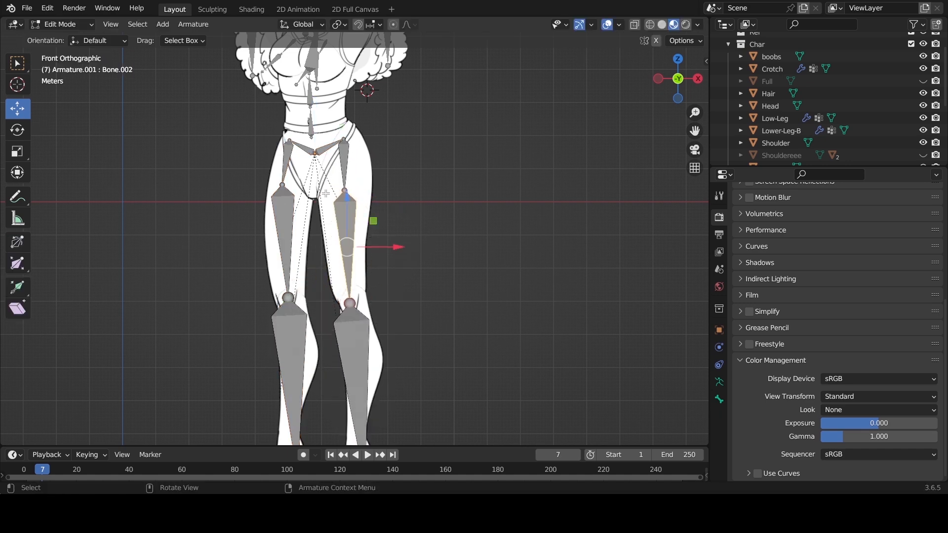
# Step: Enter Pose Mode and test the knee bend by rotating the lower-leg bone on the viewer's right, cancelling each rotation
pyautogui.click(69, 29)
pyautogui.click(73, 64)
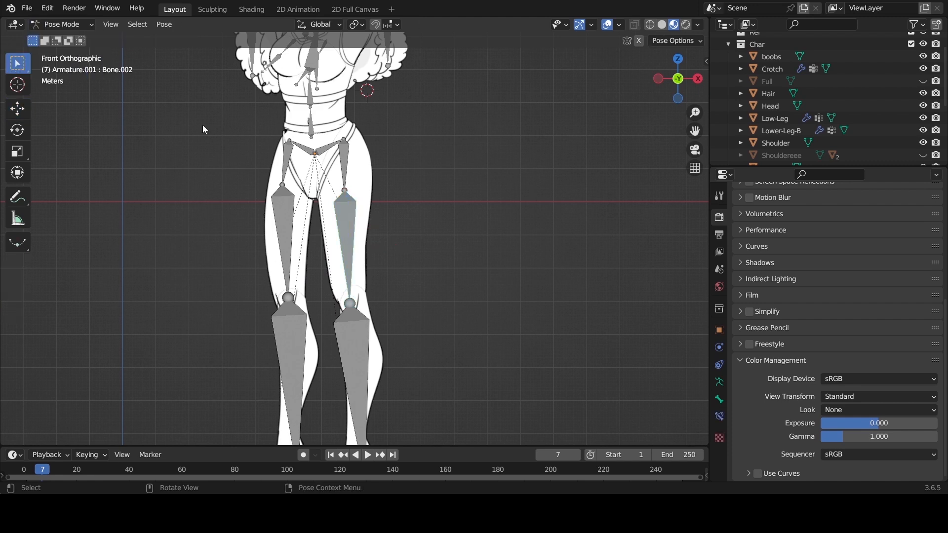
pyautogui.click(352, 335)
pyautogui.press('r')
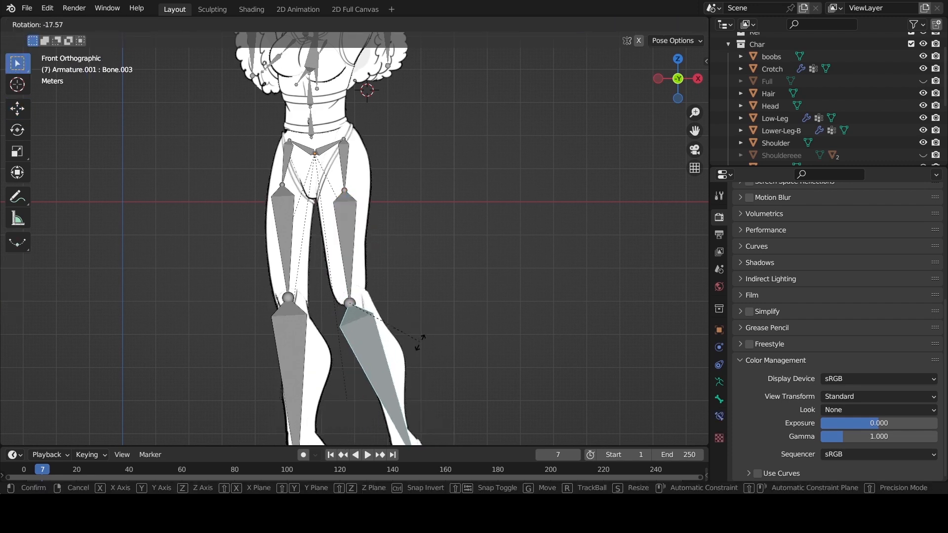
pyautogui.rightClick(419, 351)
pyautogui.moveTo(695, 131); pyautogui.dragTo(355, 256)
pyautogui.press('r')
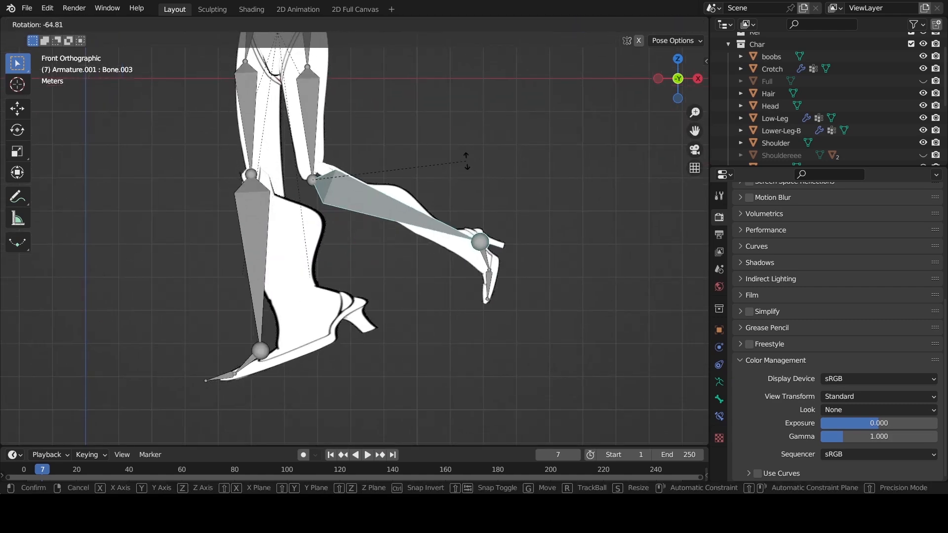
pyautogui.rightClick(414, 237)
# Step: Hide the viewport overlays, test-rotate the lower-leg bone on the viewer's right, cancel the rotation, and turn the overlays back on
pyautogui.click(608, 24)
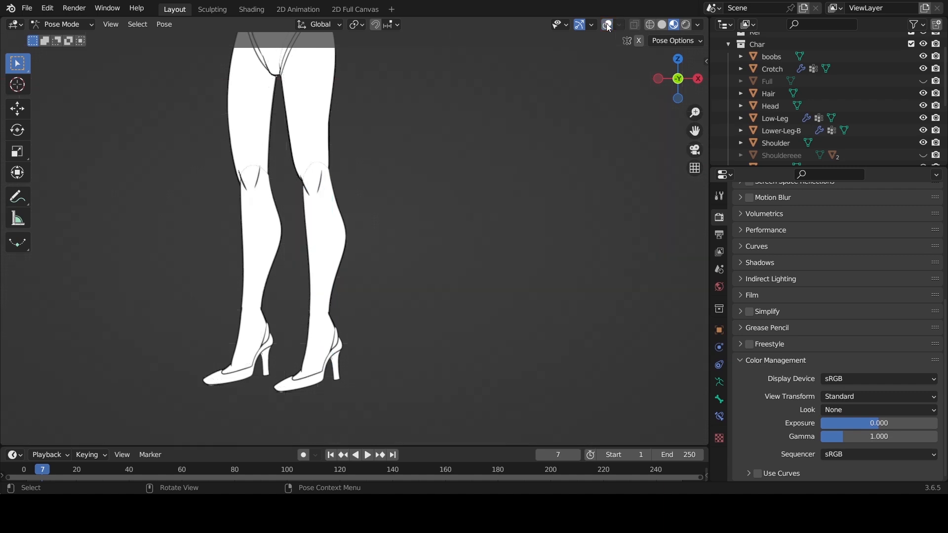
pyautogui.press('r')
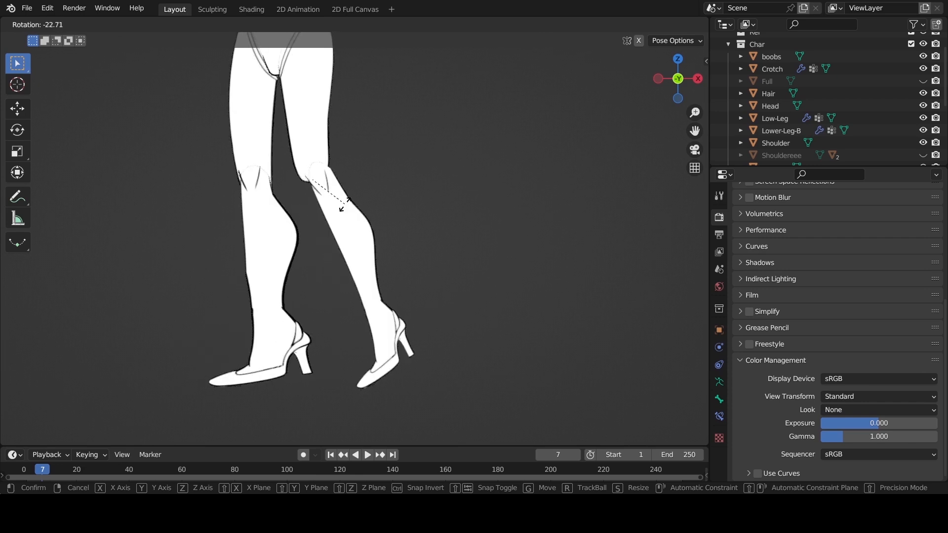
pyautogui.rightClick(346, 207)
pyautogui.scroll(2, 377, 206)
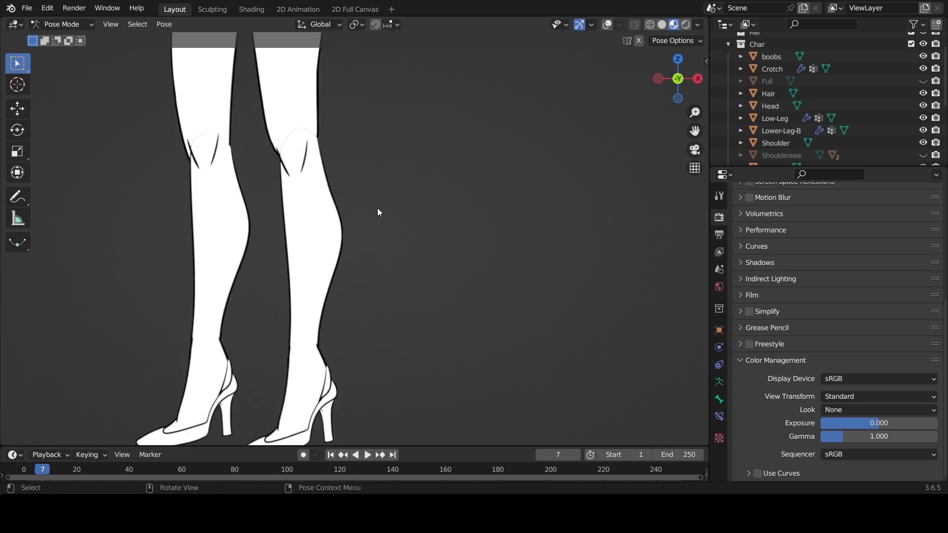
pyautogui.scroll(-1, 377, 209)
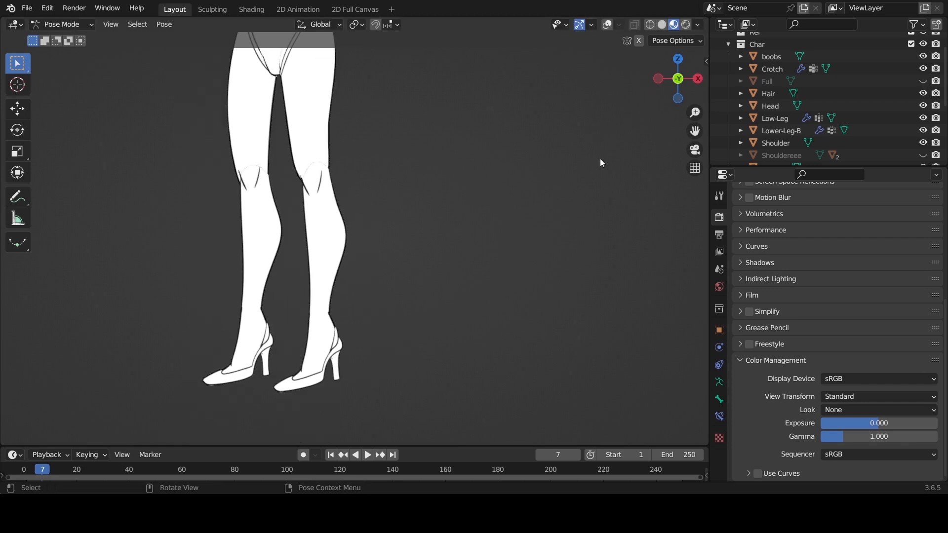
pyautogui.moveTo(687, 131); pyautogui.dragTo(554, 145)
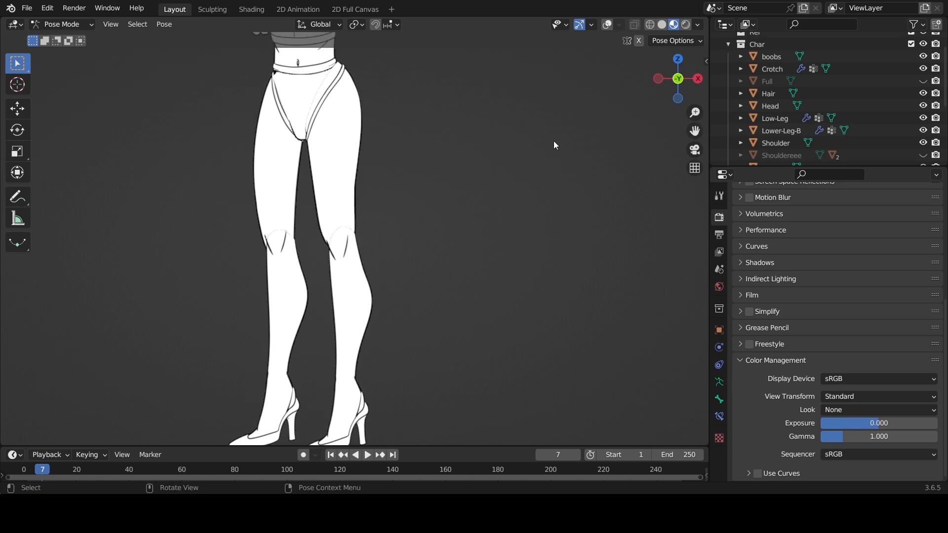
pyautogui.click(607, 24)
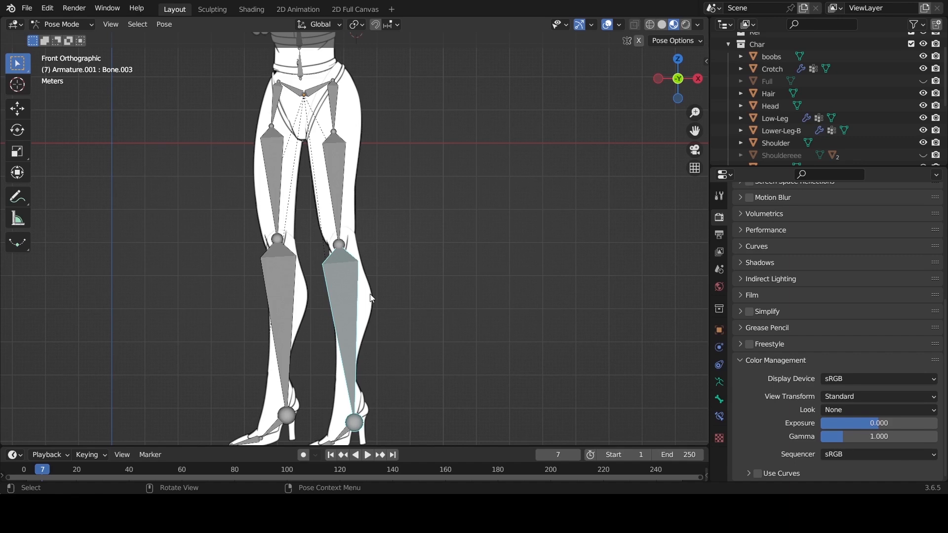
# Step: Return to Object Mode, isolate the Low-Leg mesh in local view, and enter Edit Mode on it
pyautogui.click(85, 23)
pyautogui.click(64, 38)
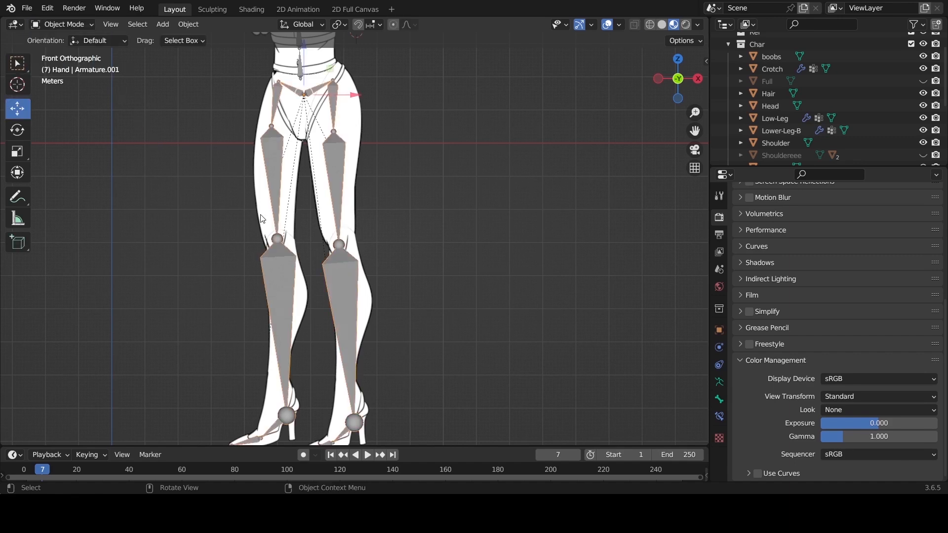
pyautogui.click(372, 292)
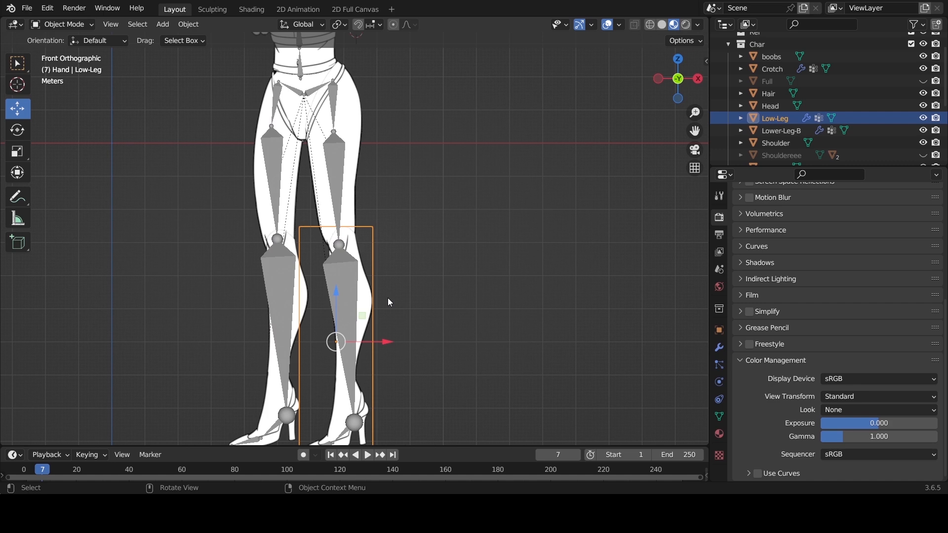
pyautogui.press('KP_Divide')
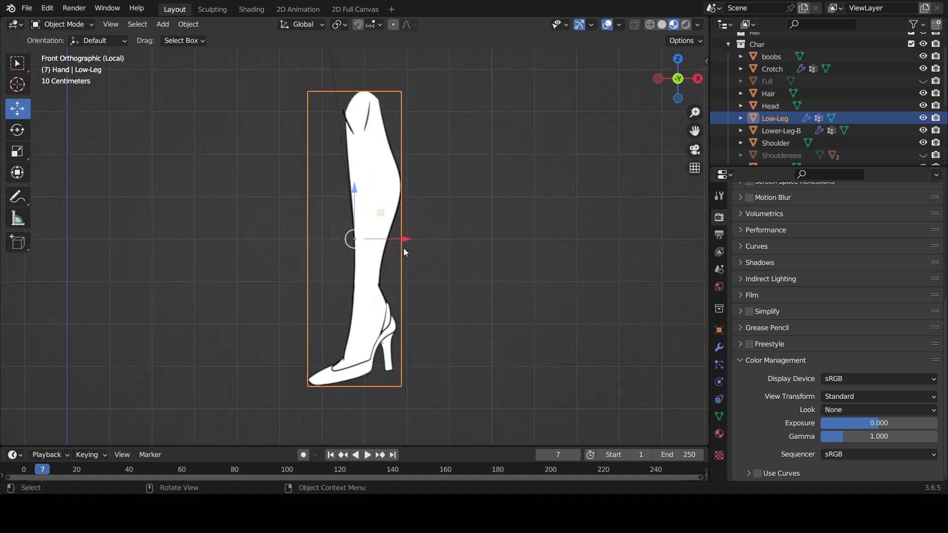
pyautogui.press('Tab')
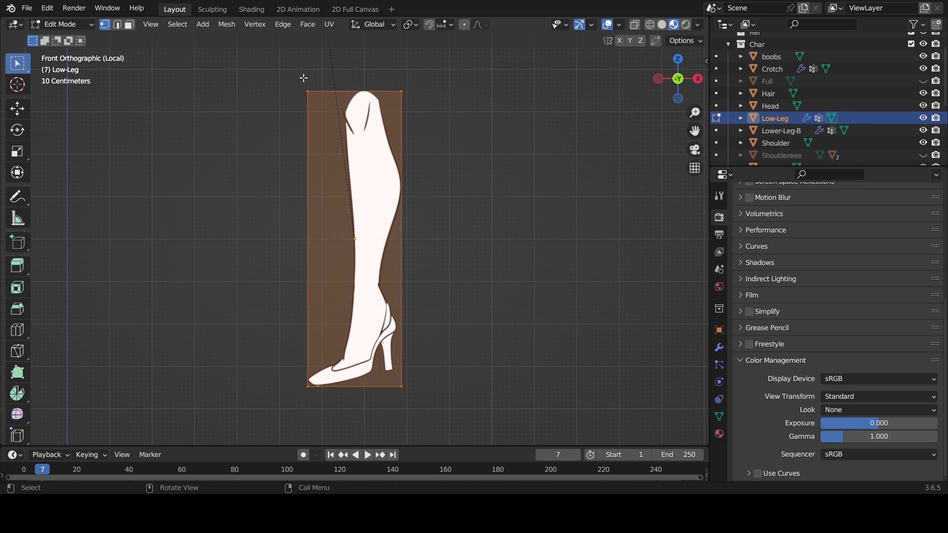
# Step: Try moving the lower-leg plane's two upper corner vertices and its toe-side lower corner vertex, cancelling each move
pyautogui.moveTo(287, 75); pyautogui.dragTo(456, 90)
pyautogui.moveTo(249, 55); pyautogui.dragTo(472, 123)
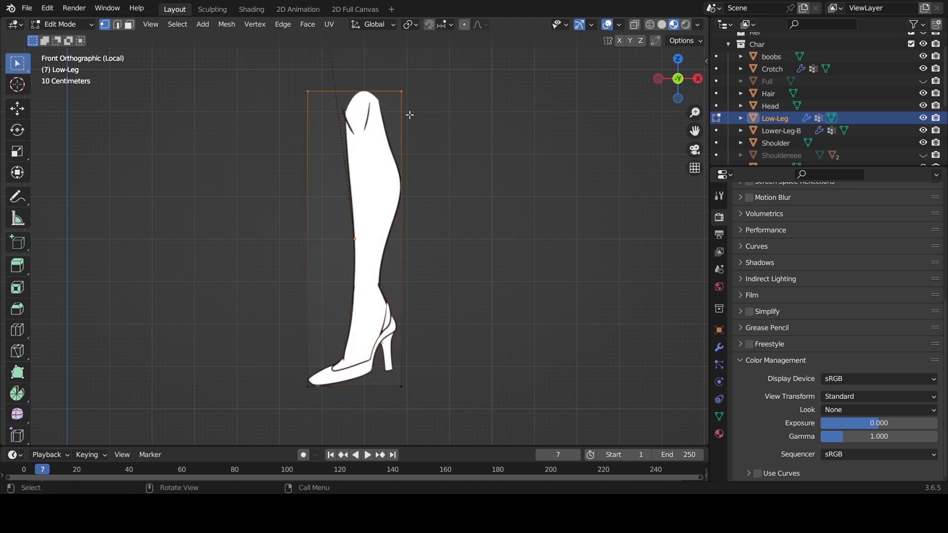
pyautogui.press('g')
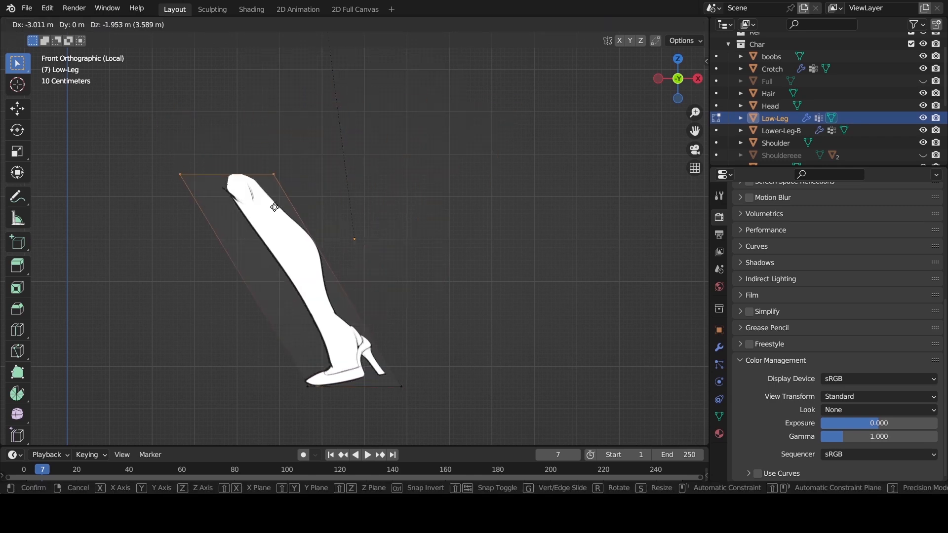
pyautogui.press('Escape')
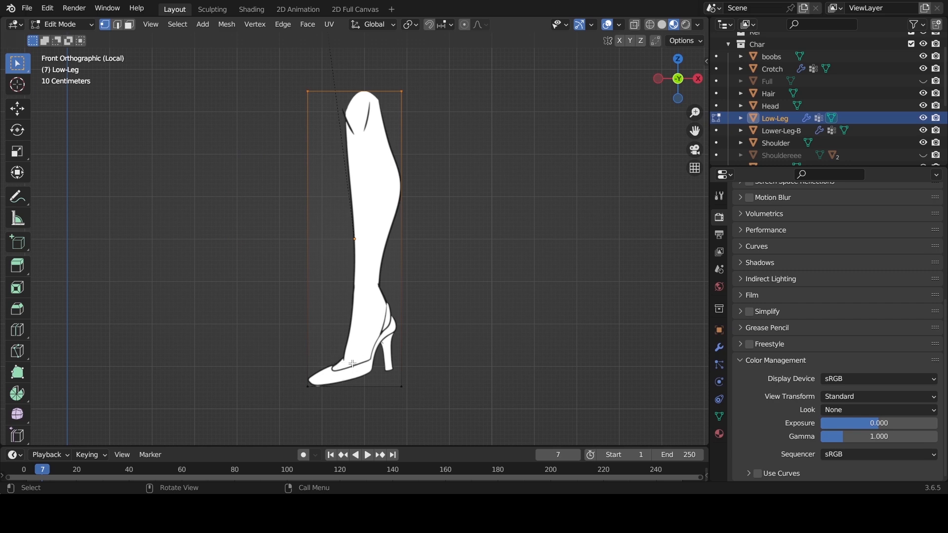
pyautogui.moveTo(339, 406); pyautogui.dragTo(272, 371)
pyautogui.press('g')
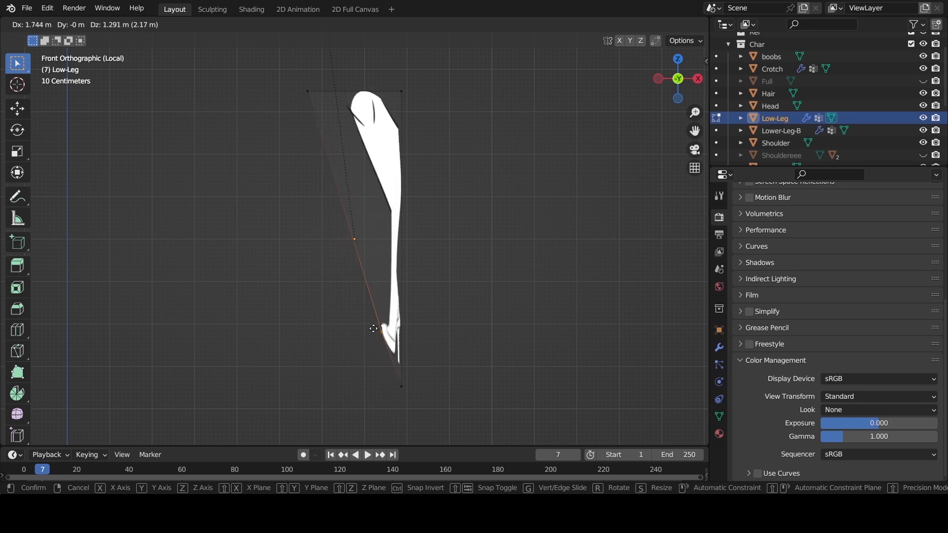
pyautogui.press('Escape')
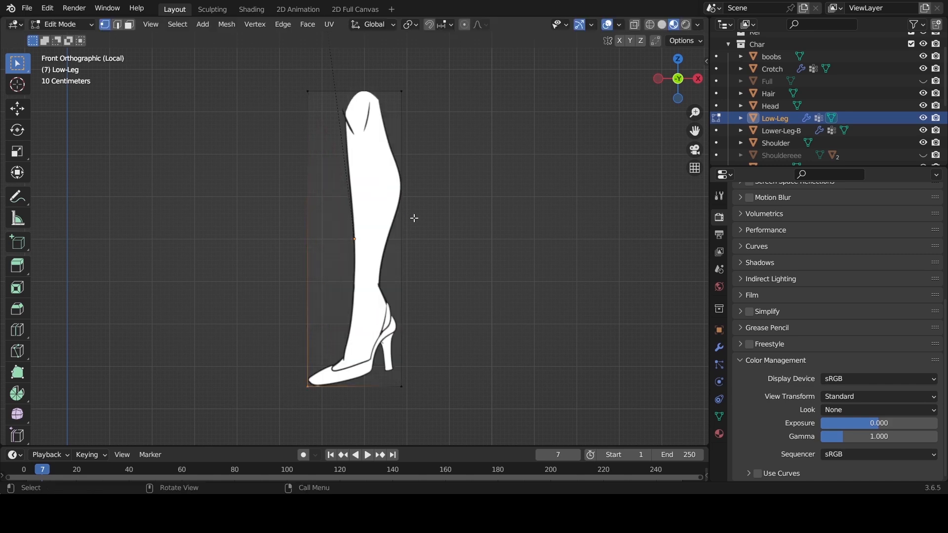
pyautogui.press('a')
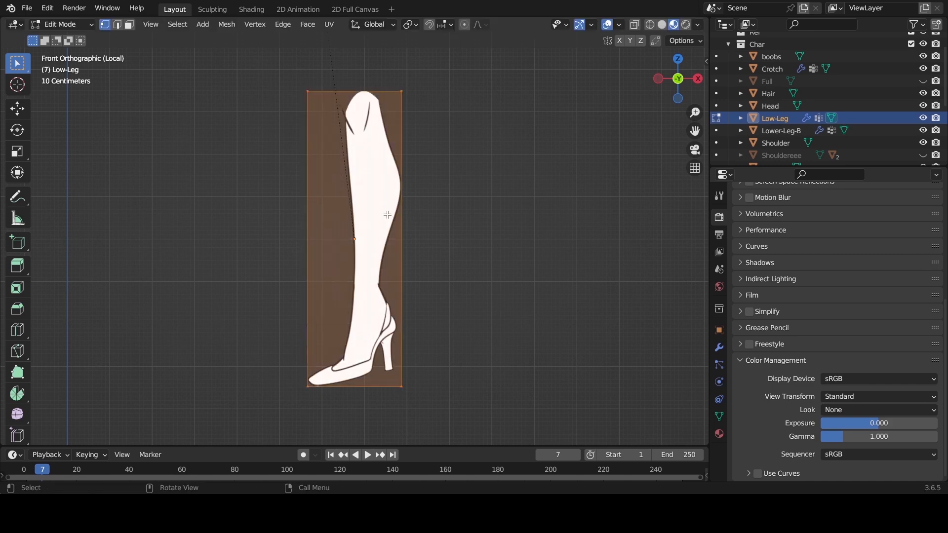
pyautogui.hotkey('alt', 'a')
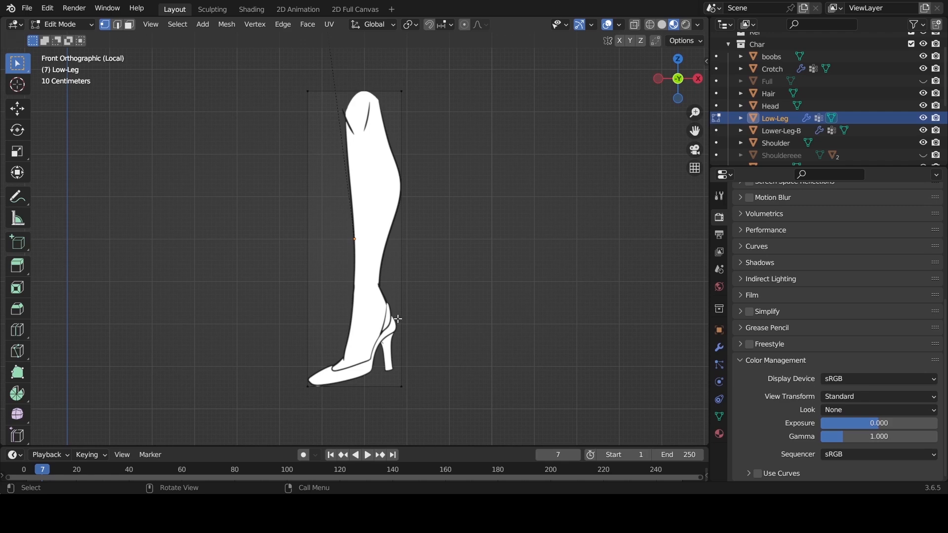
pyautogui.hotkey('ctrl', 'r')
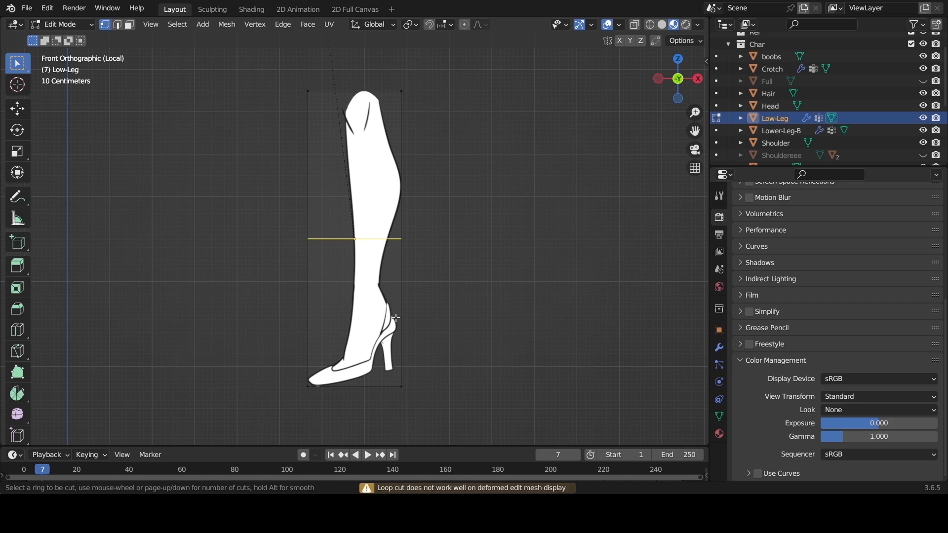
pyautogui.rightClick(420, 271)
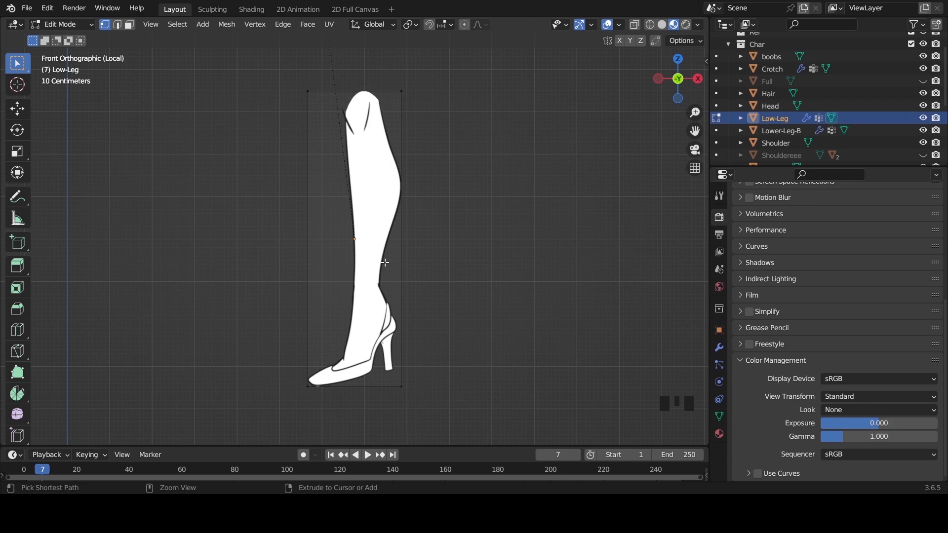
# Step: Add three evenly spaced horizontal loop cuts across the lower-leg plane, without sliding them
pyautogui.hotkey('ctrl', 'r')
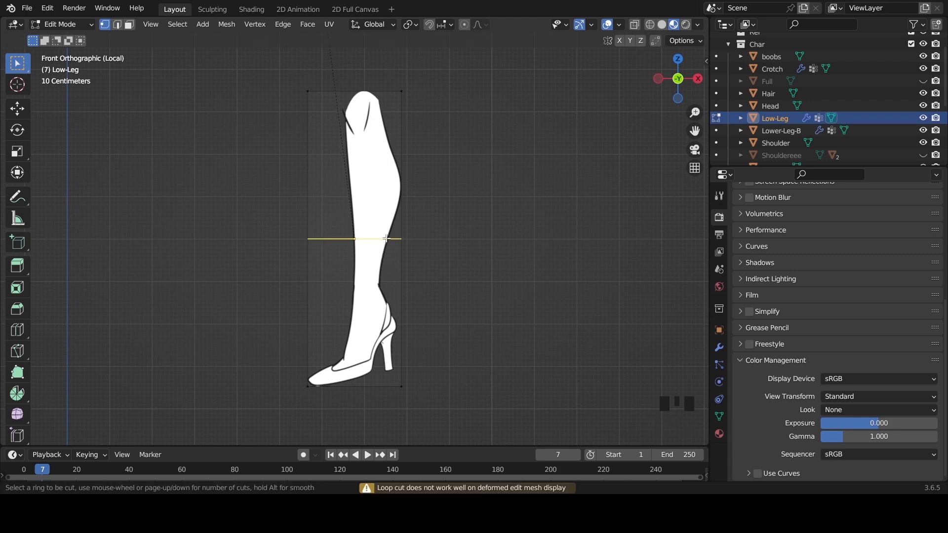
pyautogui.scroll(3, 386, 238)
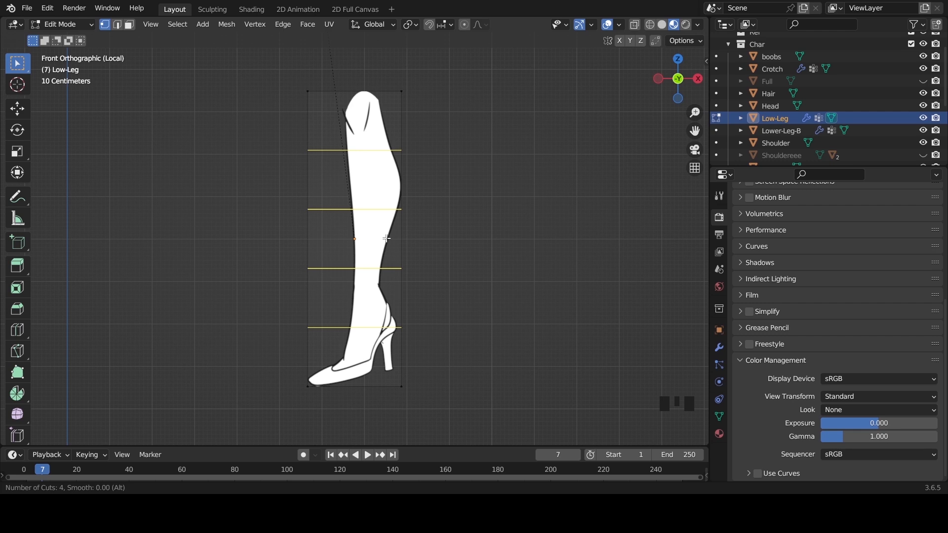
pyautogui.scroll(1, 386, 239)
pyautogui.scroll(-2, 386, 239)
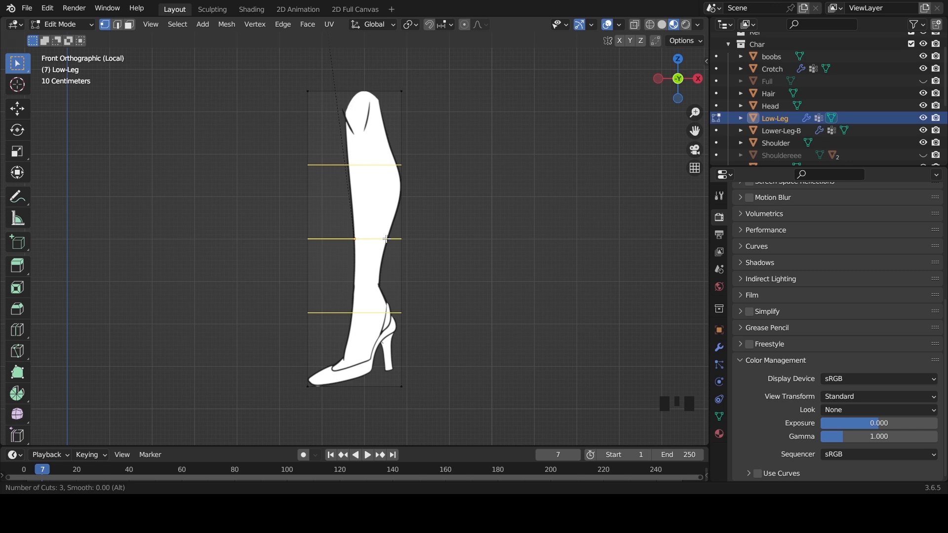
pyautogui.click(387, 238)
pyautogui.rightClick(387, 240)
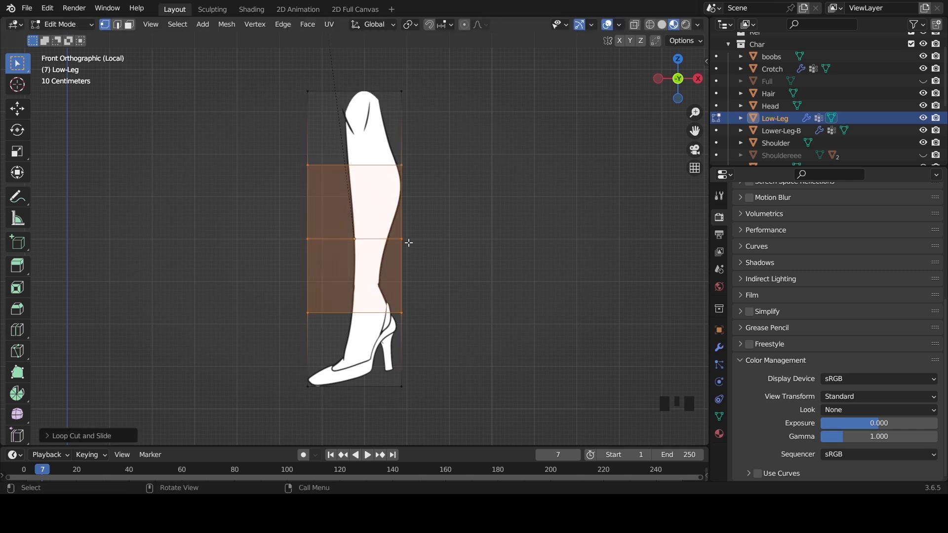
# Step: Select the whole lower-leg mesh, subdivide it four times, and deselect everything
pyautogui.press('a')
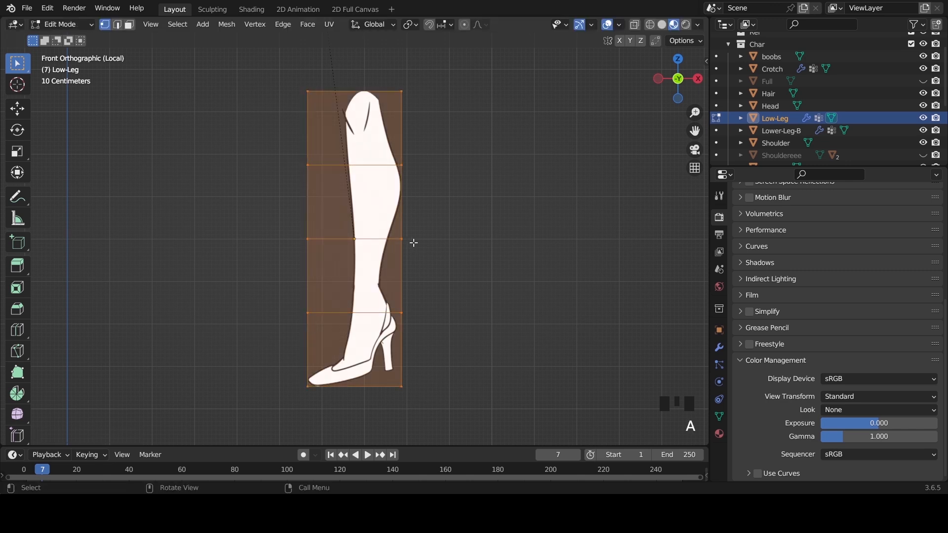
pyautogui.rightClick(351, 195)
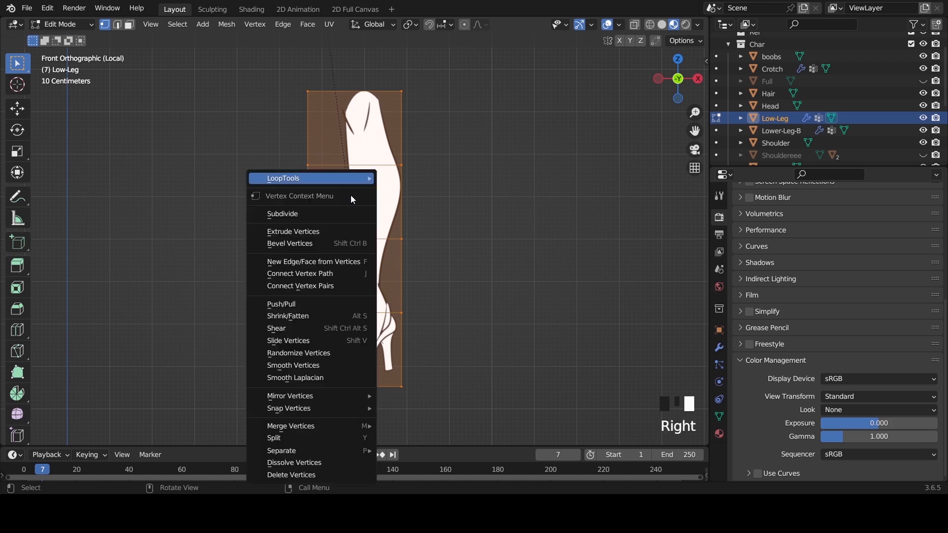
pyautogui.click(294, 217)
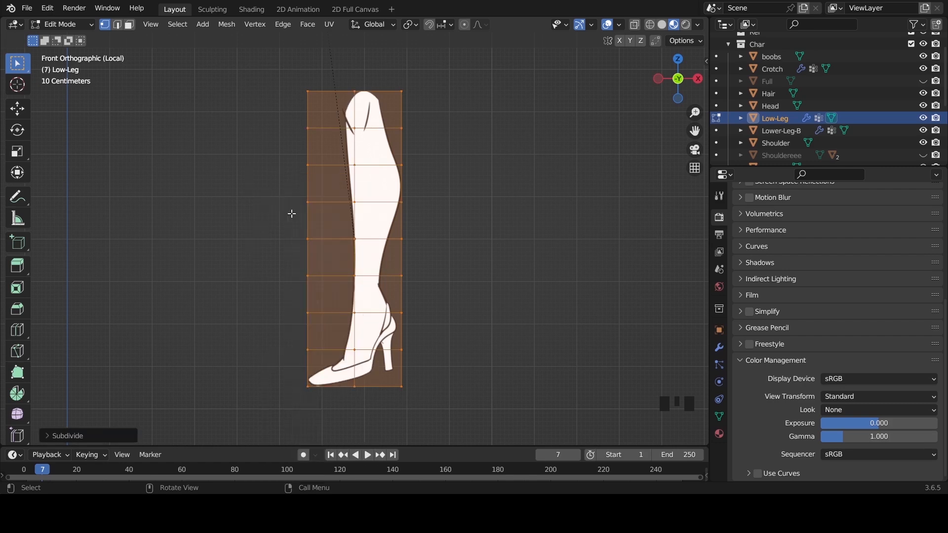
pyautogui.rightClick(350, 151)
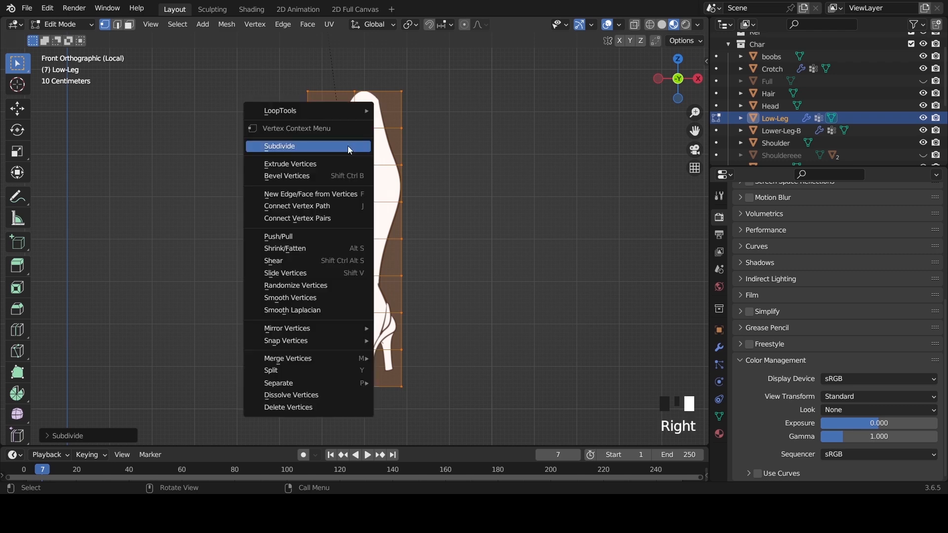
pyautogui.click(348, 146)
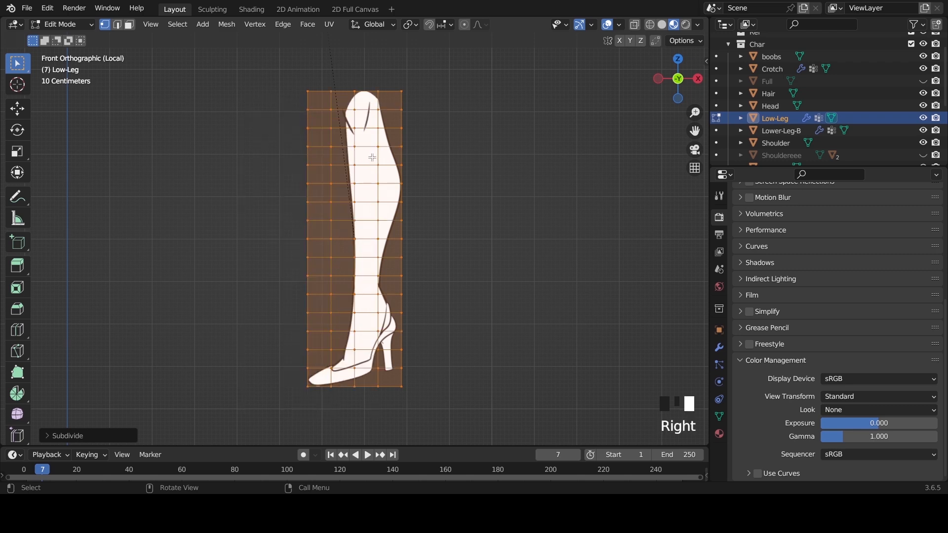
pyautogui.rightClick(363, 153)
pyautogui.click(339, 157)
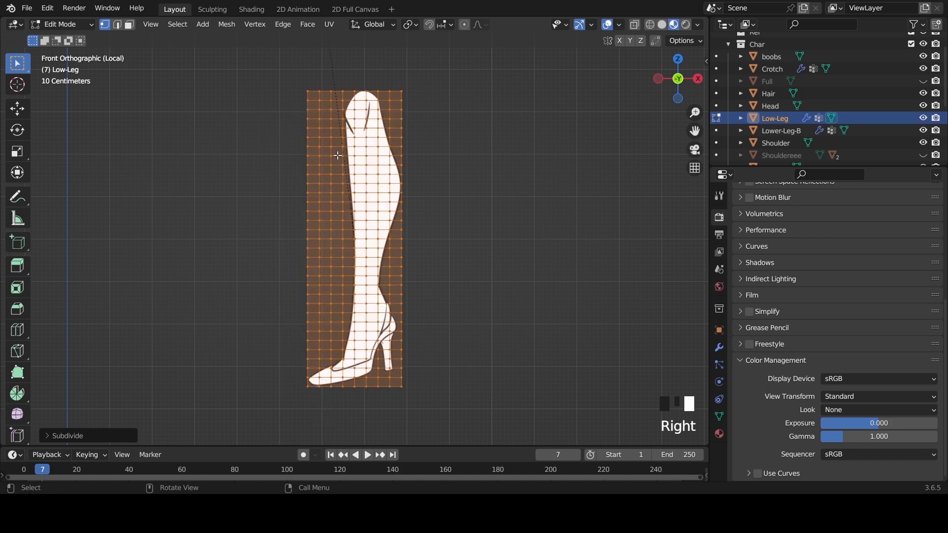
pyautogui.rightClick(348, 172)
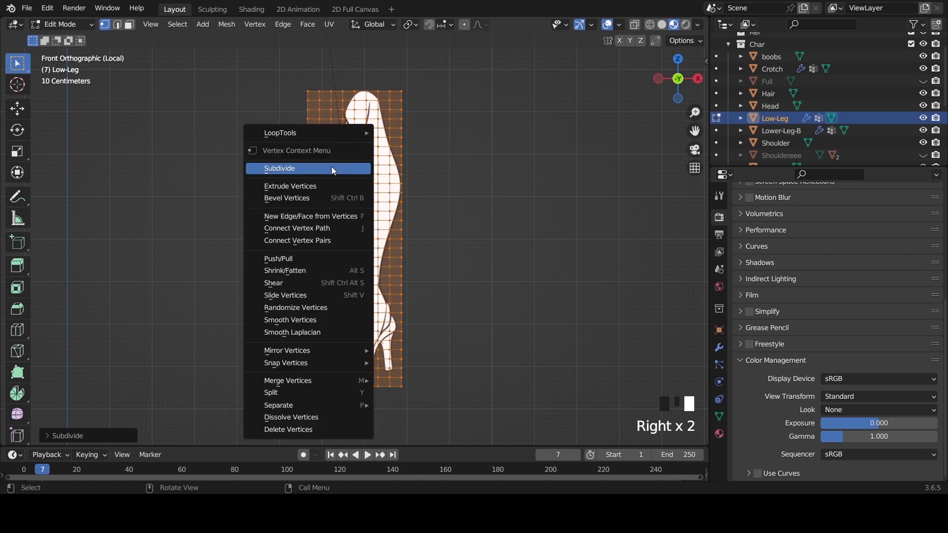
pyautogui.click(332, 168)
pyautogui.click(267, 338)
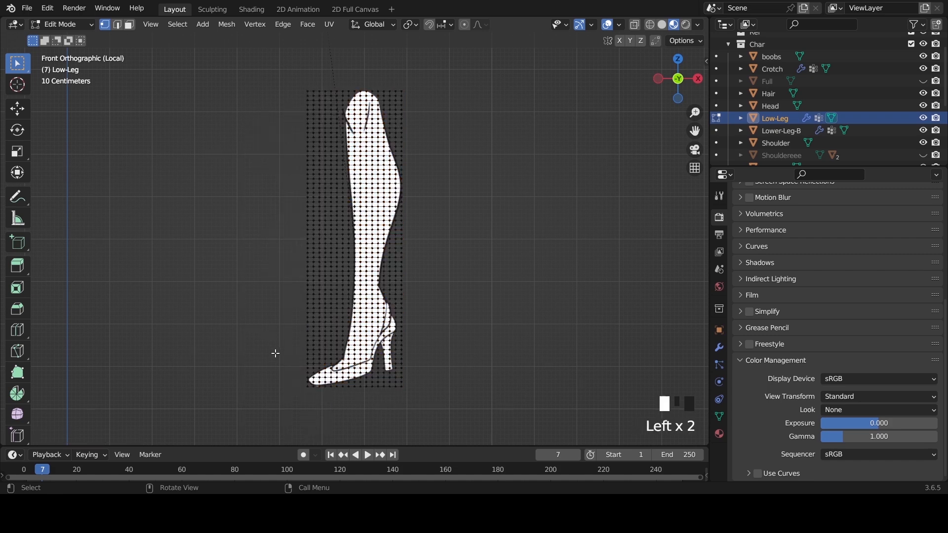
# Step: Try moving the toe vertices and the foot vertices in turn, cancelling each move, and return to Object Mode
pyautogui.moveTo(265, 350); pyautogui.dragTo(332, 400)
pyautogui.press('g')
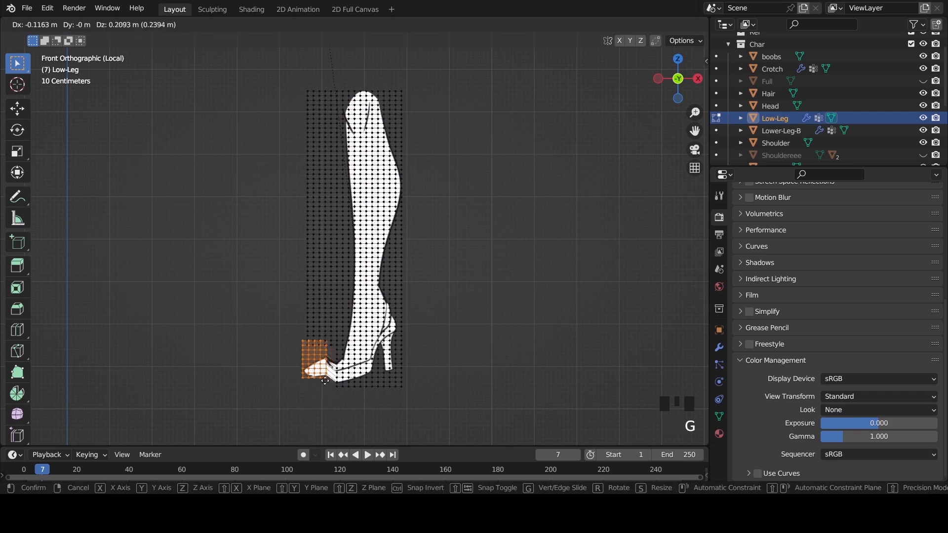
pyautogui.rightClick(333, 398)
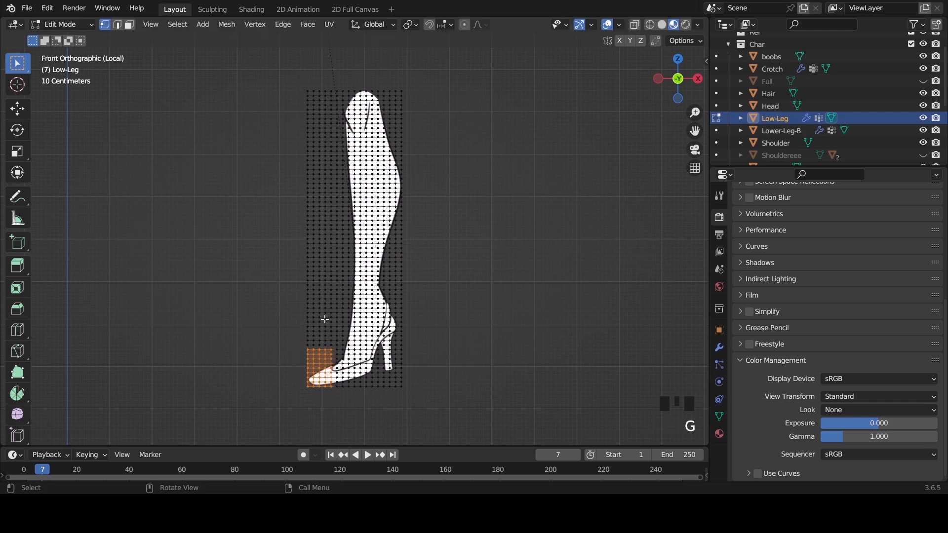
pyautogui.moveTo(323, 318); pyautogui.dragTo(376, 393)
pyautogui.press('g')
pyautogui.rightClick(370, 400)
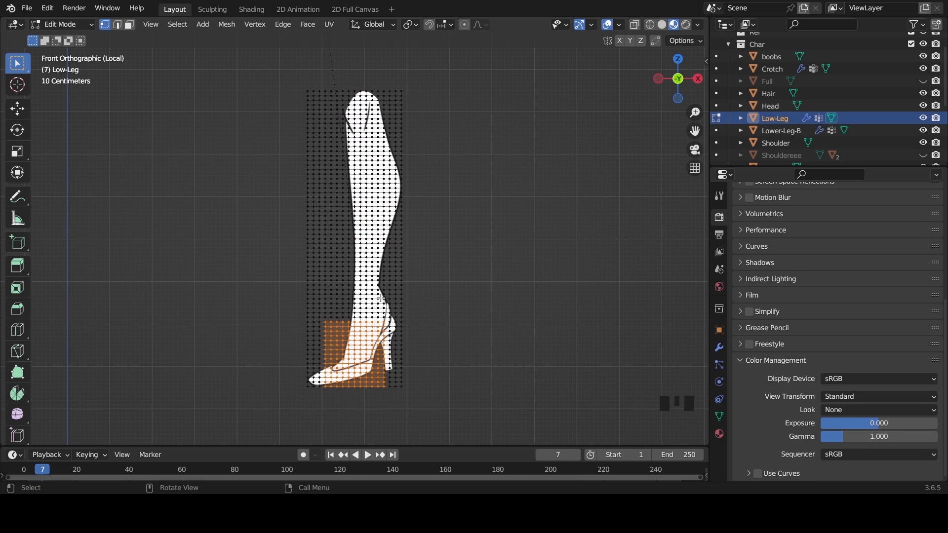
pyautogui.press('Tab')
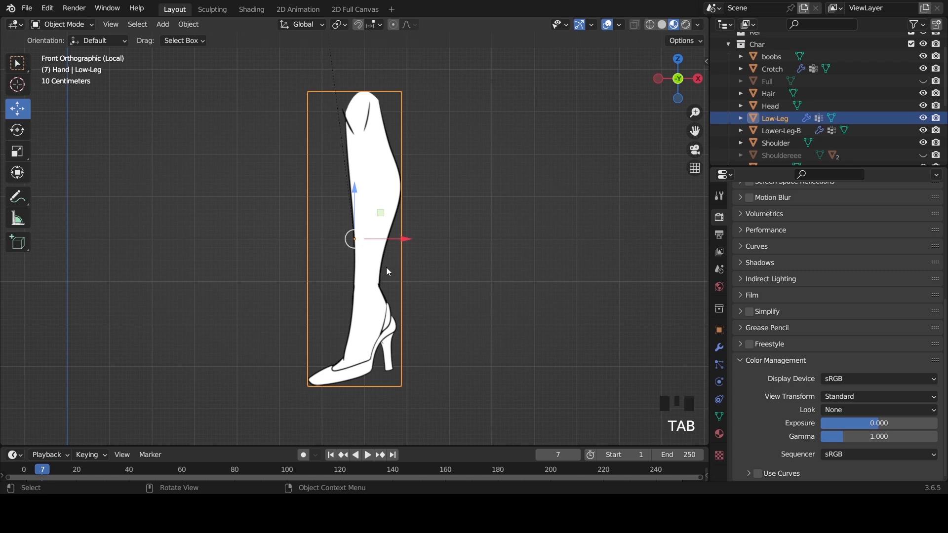
# Step: Leave local view and parent the Low-Leg plane to the leg armature with automatic weights
pyautogui.press('/')
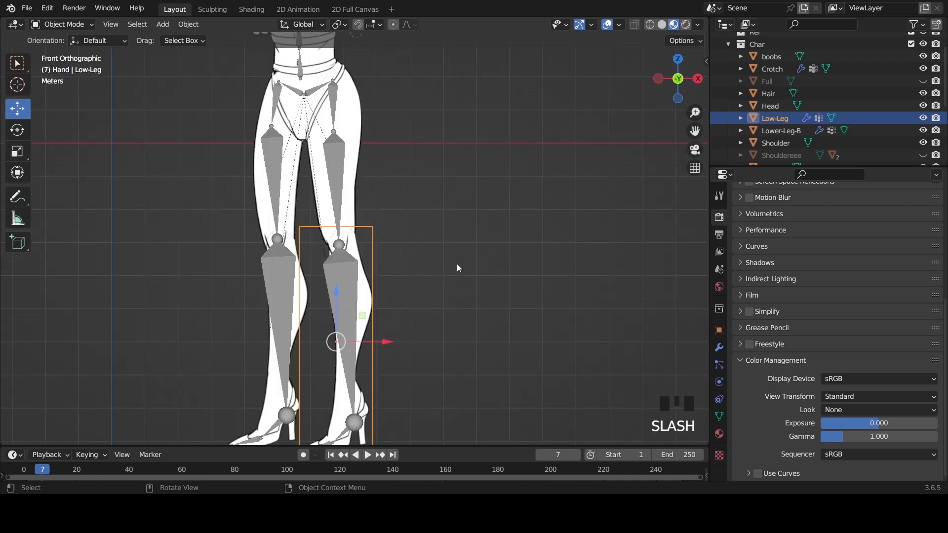
pyautogui.moveTo(694, 130); pyautogui.dragTo(357, 276)
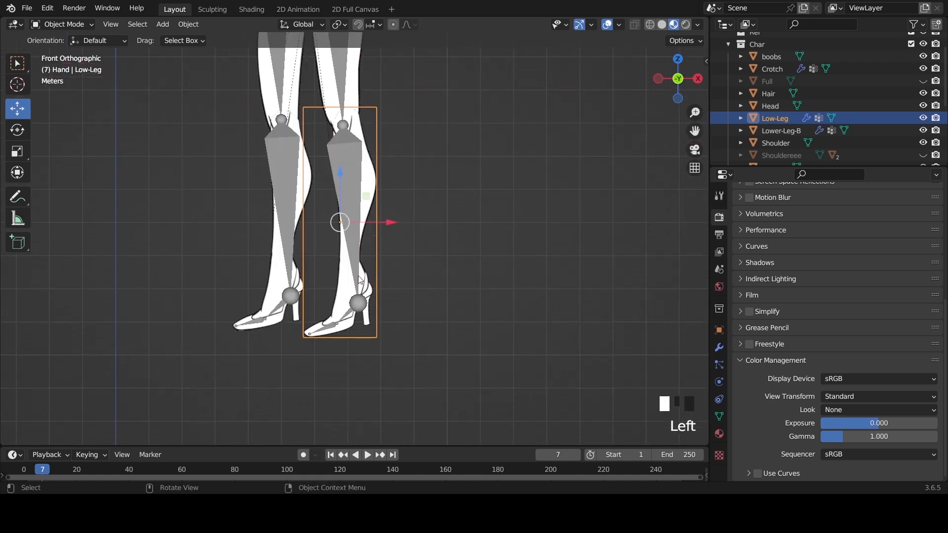
pyautogui.scroll(3, 391, 236)
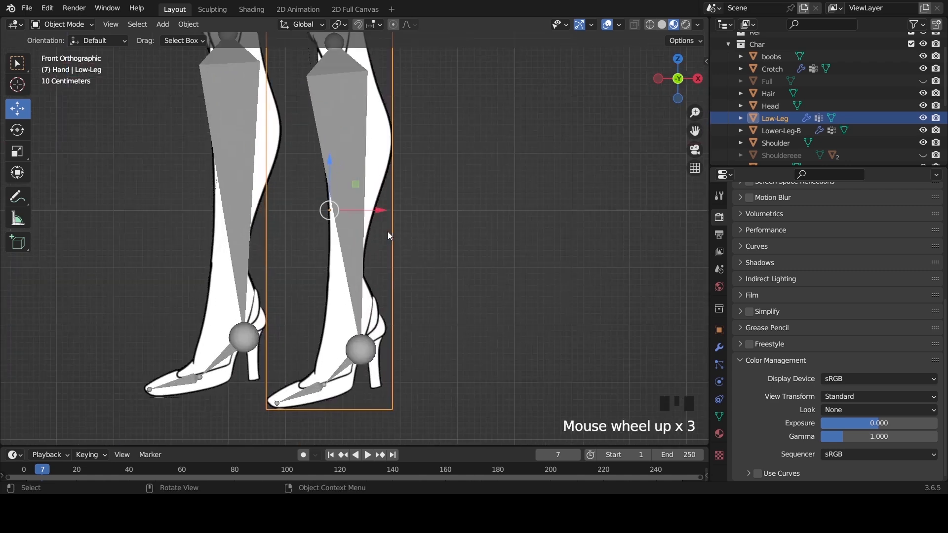
pyautogui.click(348, 214)
pyautogui.click(389, 161)
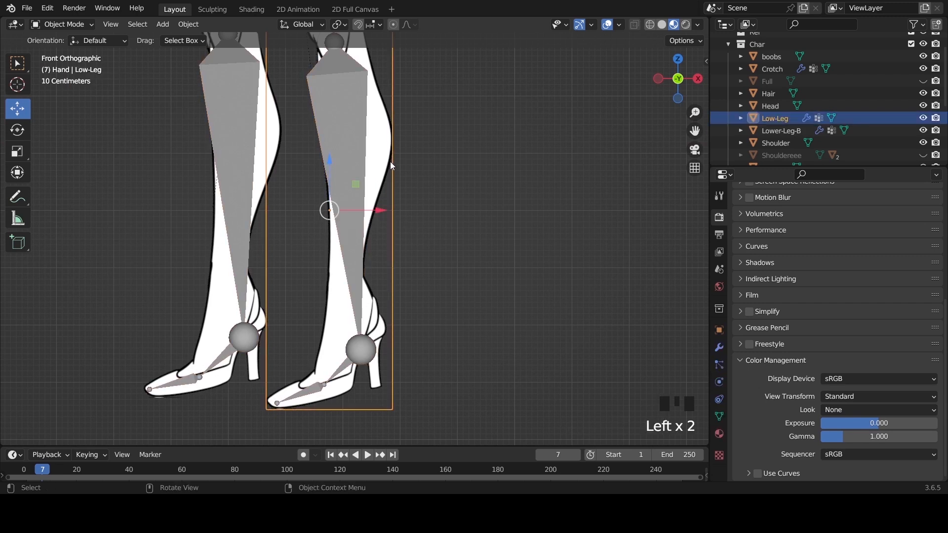
pyautogui.keyDown('shift'); pyautogui.click(345, 213); pyautogui.keyUp('shift')
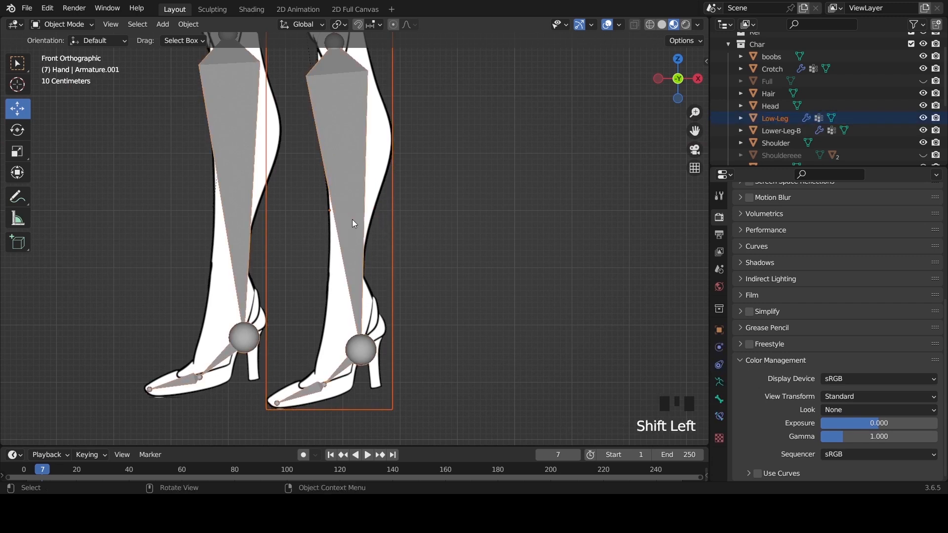
pyautogui.hotkey('ctrl', 'p')
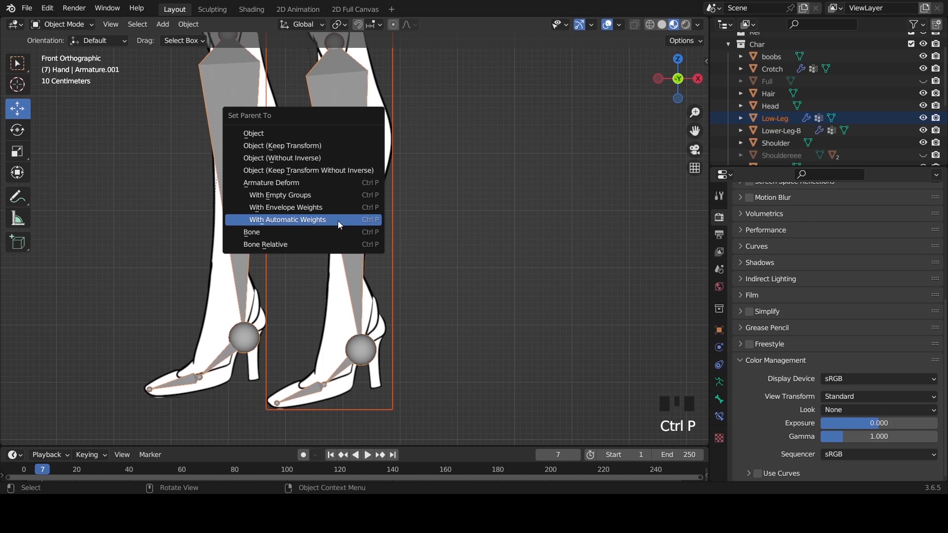
pyautogui.click(311, 221)
# Step: Put the leg armature in Pose Mode and try rotating the Low-Leg plane's foot bone twice, cancelling each rotation
pyautogui.click(357, 243)
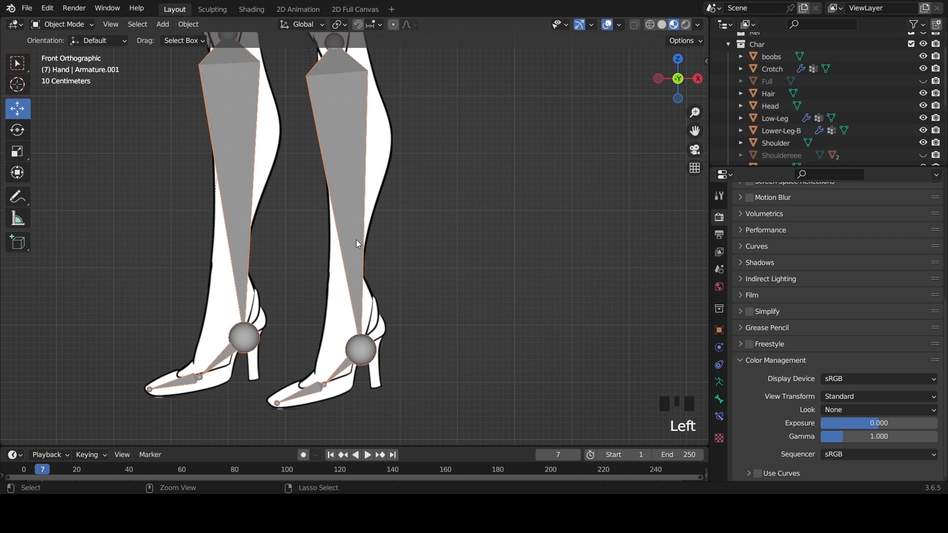
pyautogui.hotkey('ctrl', 'Tab')
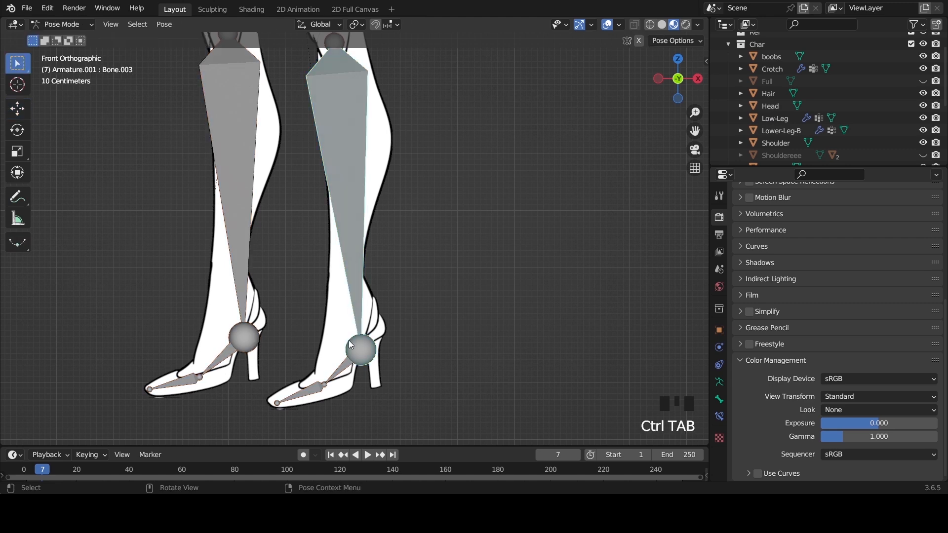
pyautogui.click(339, 377)
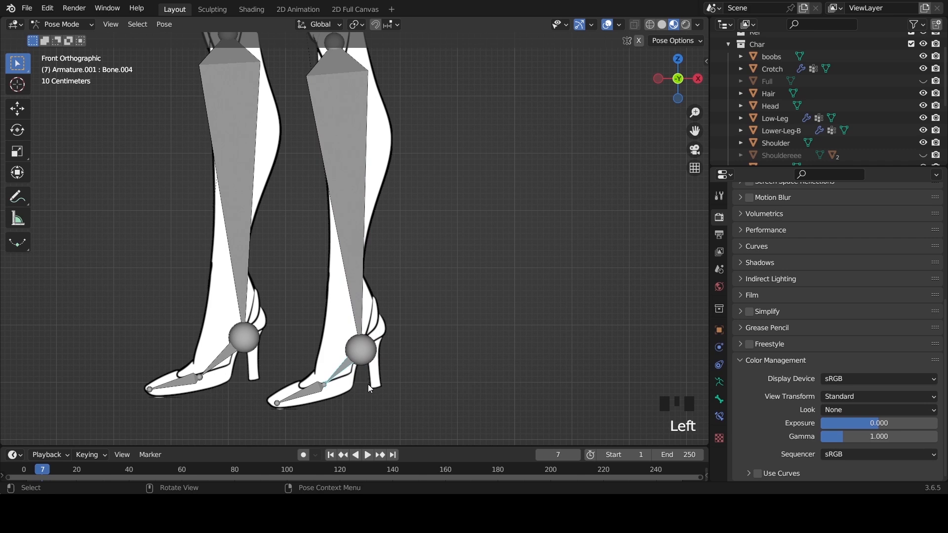
pyautogui.press('r')
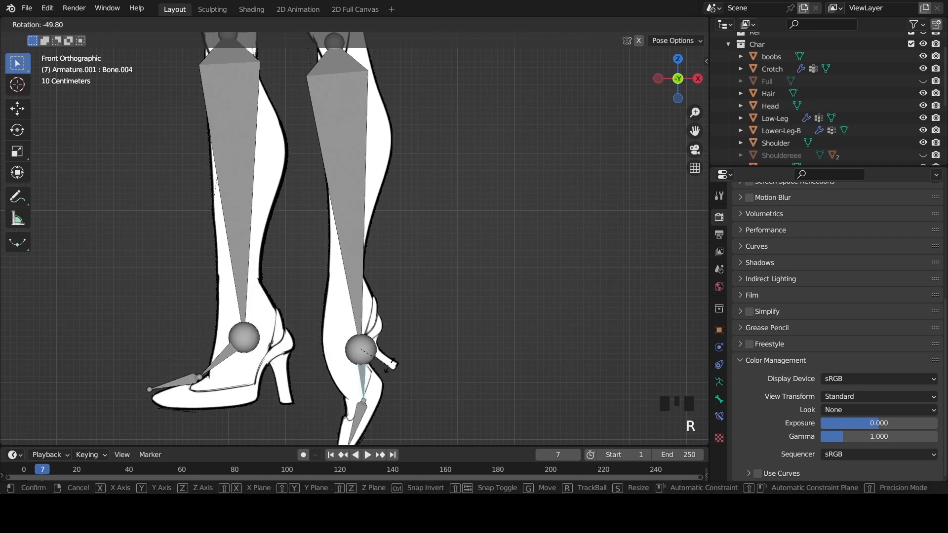
pyautogui.click(366, 387)
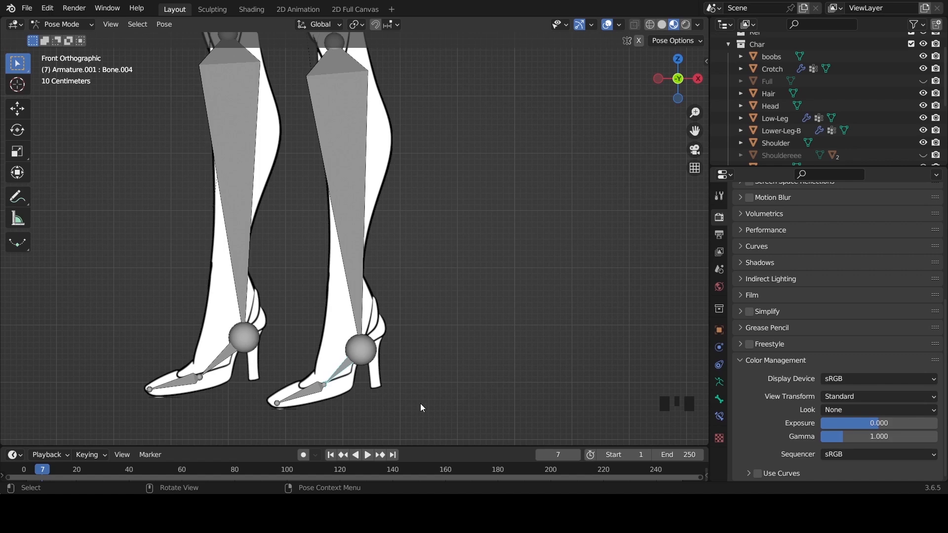
pyautogui.press('r')
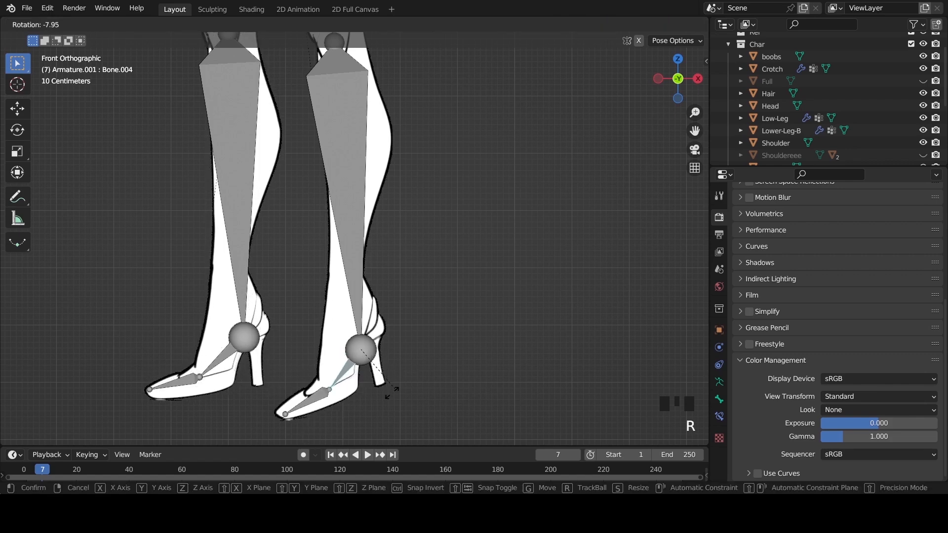
pyautogui.click(373, 393)
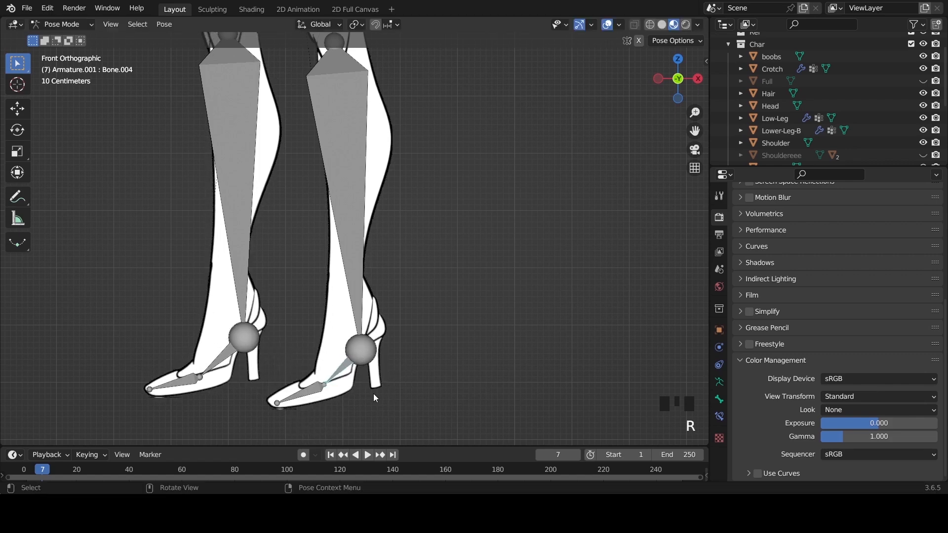
# Step: Try rotating the same leg's toe bone and its lower-leg bone, cancelling each rotation
pyautogui.click(297, 387)
pyautogui.press('r')
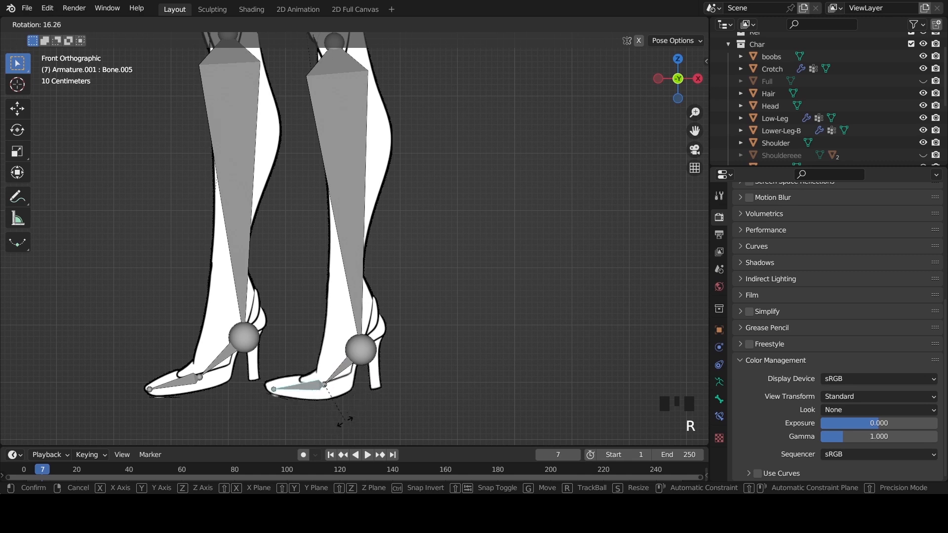
pyautogui.rightClick(346, 409)
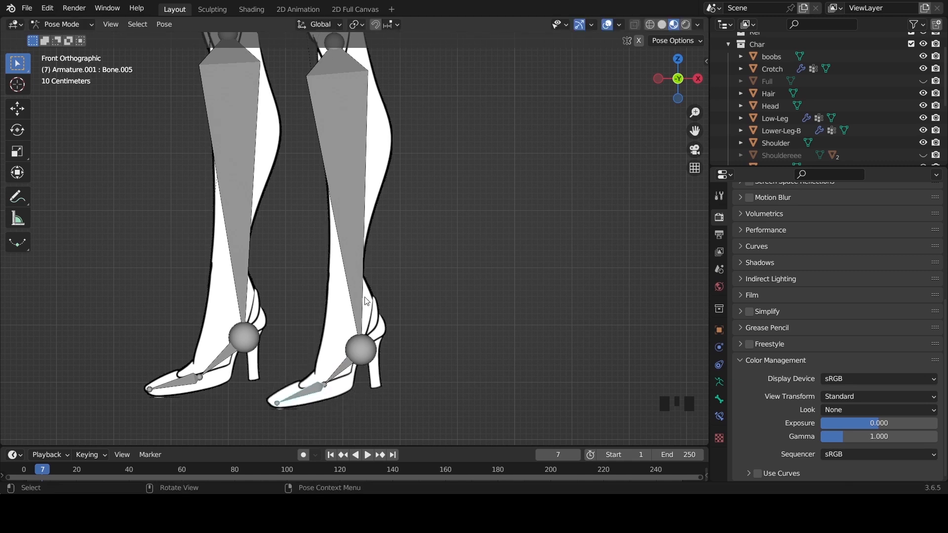
pyautogui.scroll(-2, 367, 301)
pyautogui.click(354, 249)
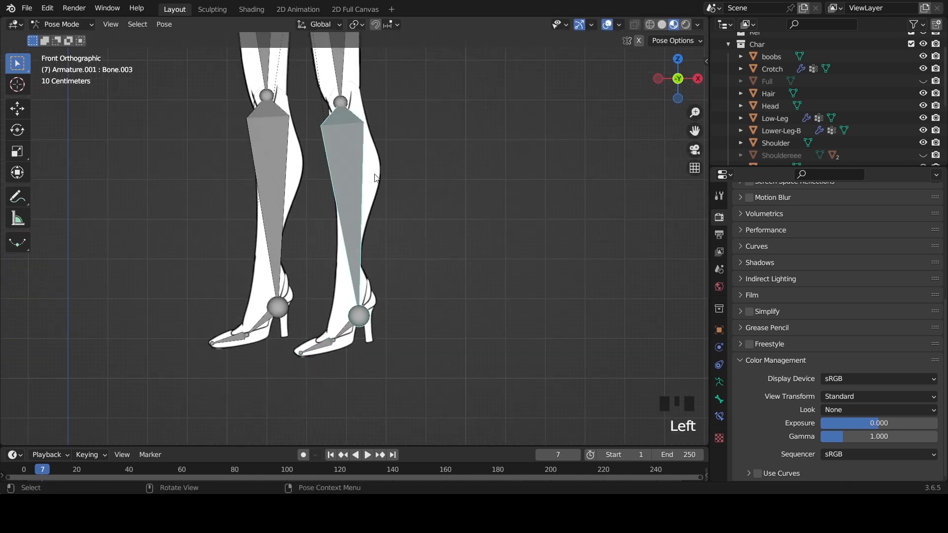
pyautogui.press('r')
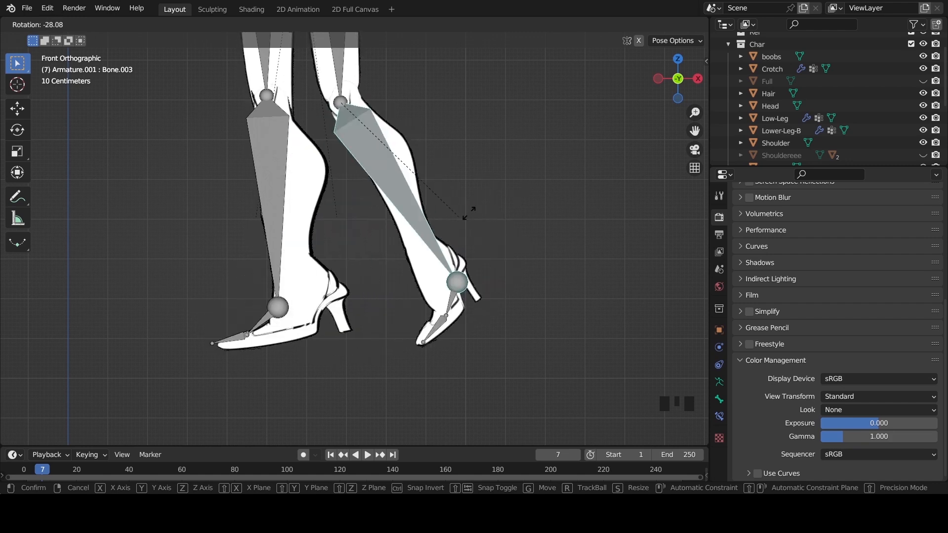
pyautogui.click(394, 242)
# Step: Isolate the Upper-Leg plane from Object Mode, add five evenly spaced horizontal loop cuts without sliding them, and select the whole mesh
pyautogui.scroll(-3, 380, 215)
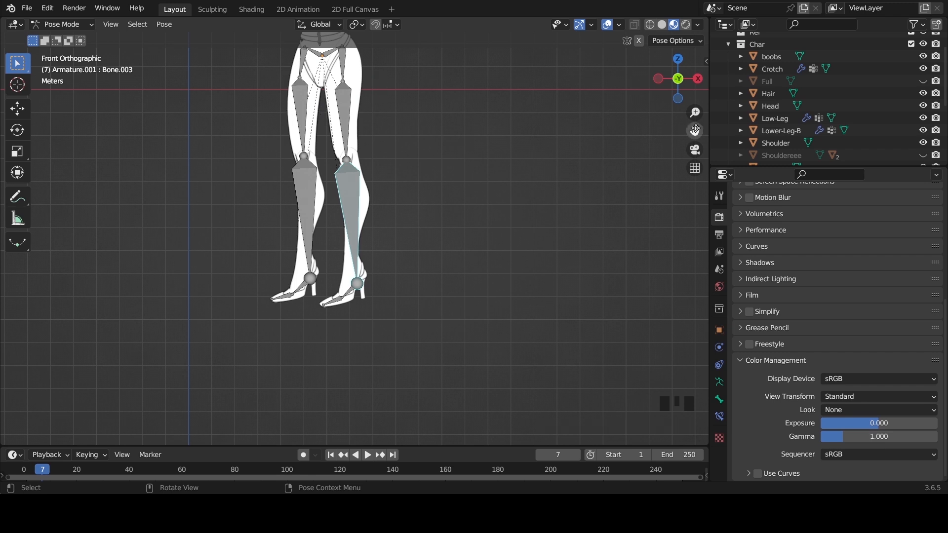
pyautogui.moveTo(695, 131); pyautogui.dragTo(694, 271)
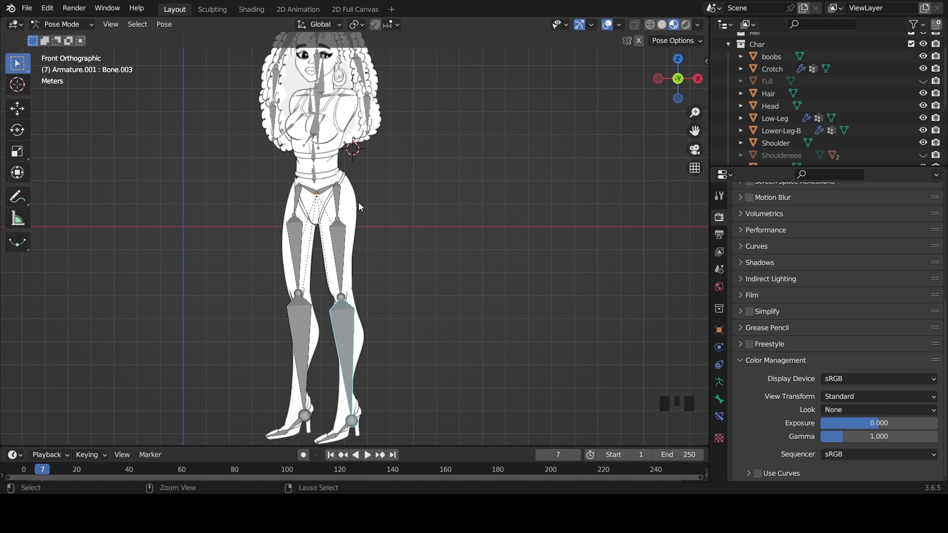
pyautogui.hotkey('ctrl', 'Tab')
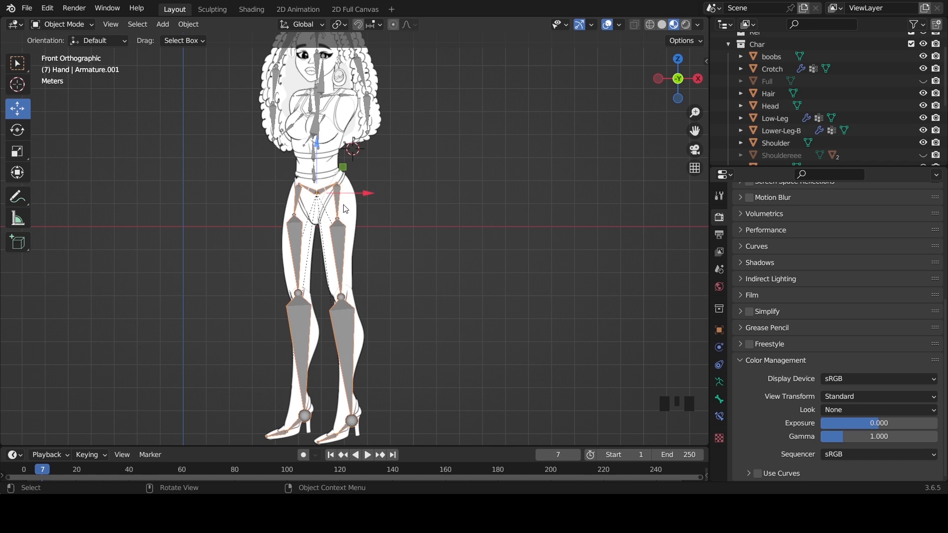
pyautogui.click(344, 218)
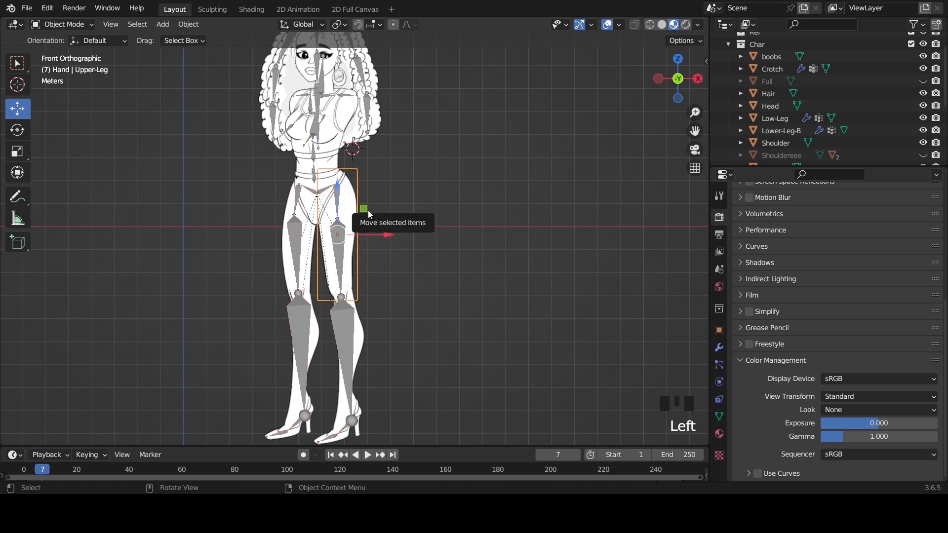
pyautogui.press('/')
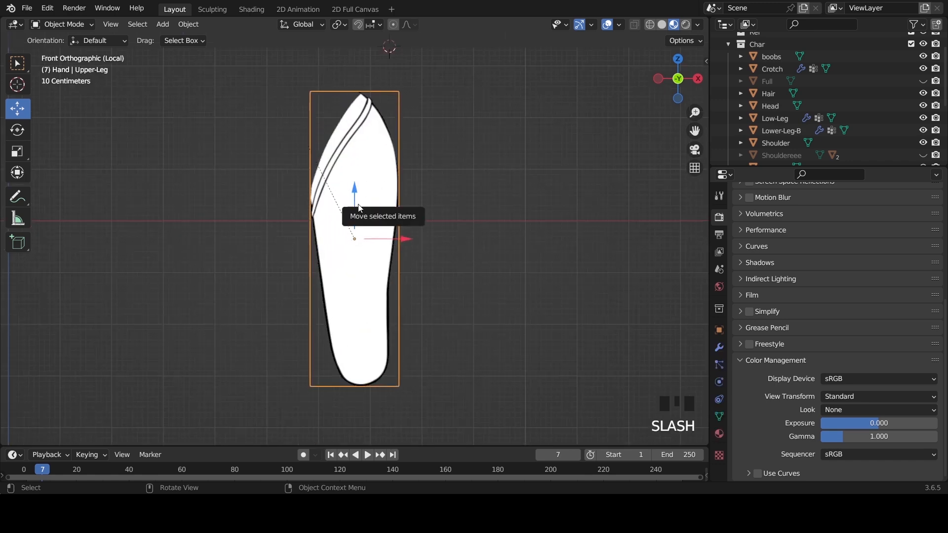
pyautogui.press('Tab')
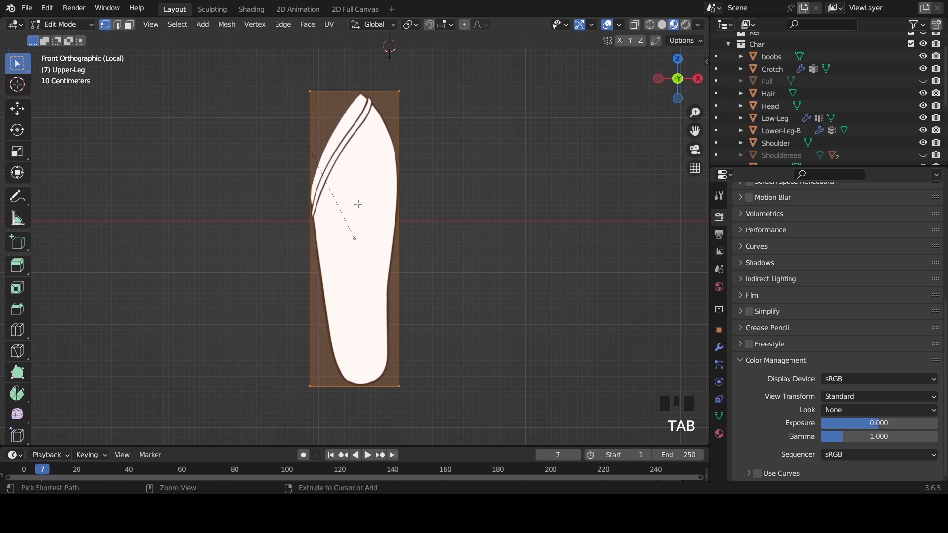
pyautogui.hotkey('ctrl', 'r')
pyautogui.scroll(4, 395, 239)
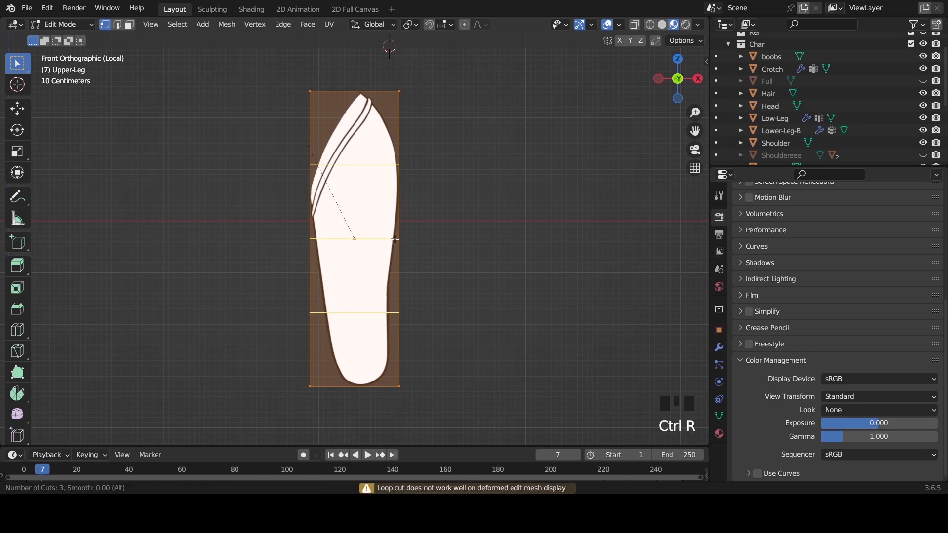
pyautogui.click(394, 239)
pyautogui.rightClick(394, 239)
pyautogui.press('a')
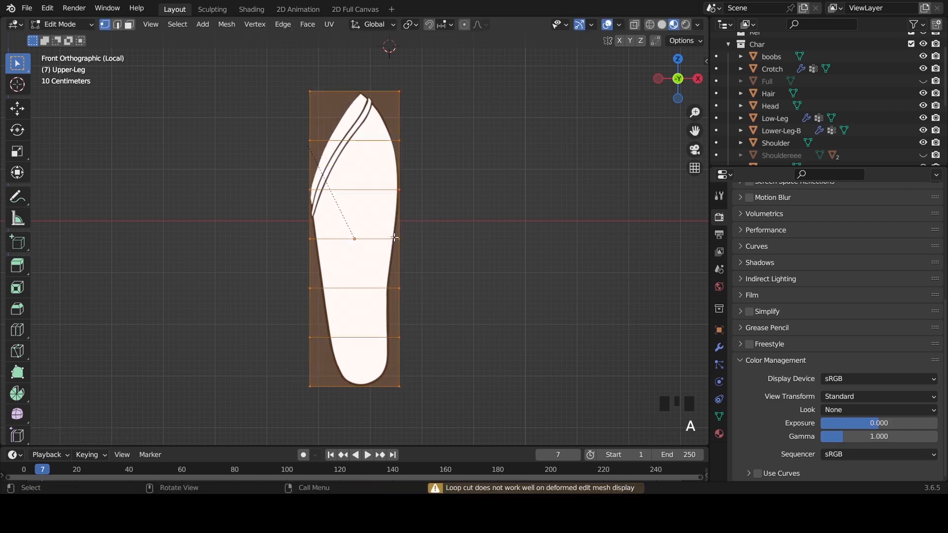
pyautogui.rightClick(389, 223)
pyautogui.click(363, 220)
pyautogui.rightClick(365, 212)
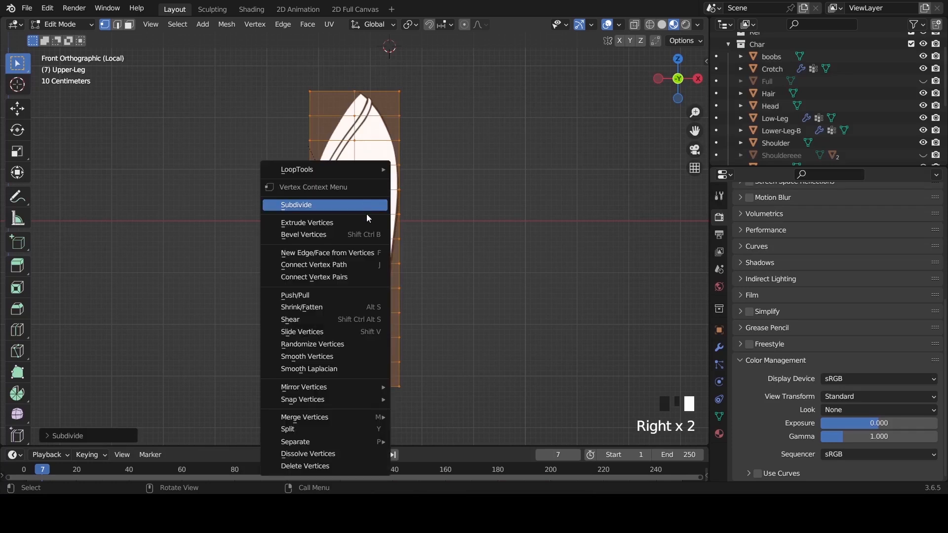
pyautogui.click(365, 214)
pyautogui.rightClick(405, 206)
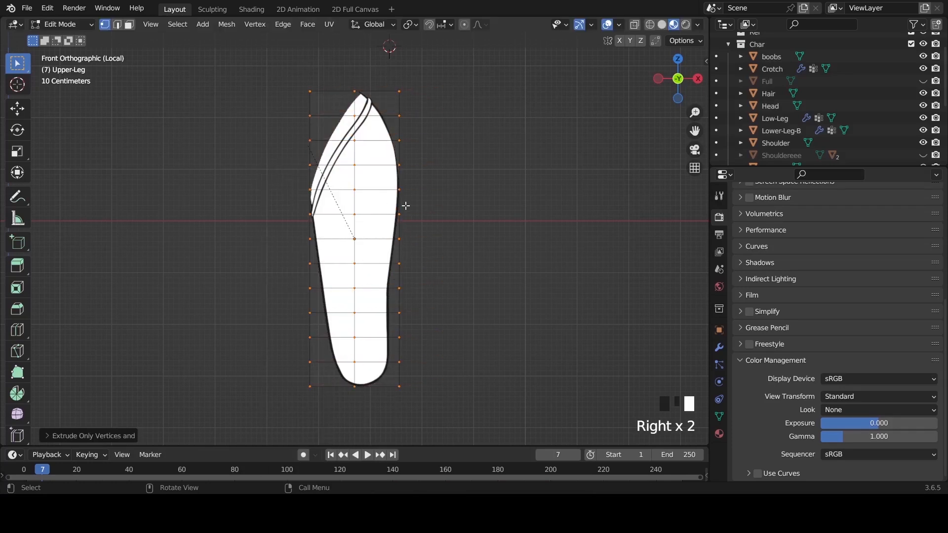
pyautogui.hotkey('ctrl', 'z')
pyautogui.hotkey('ctrl', 'z')
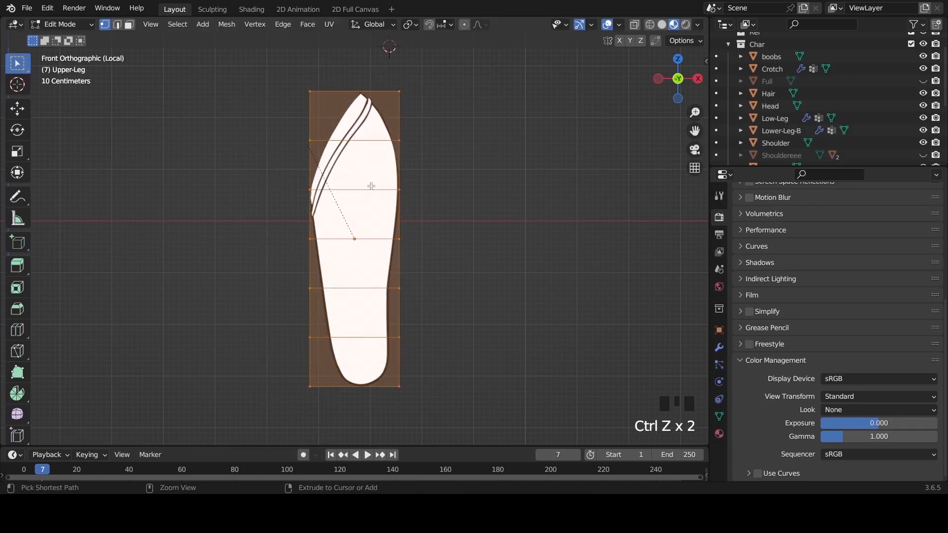
# Step: Subdivide the whole Upper-Leg mesh three times and return to the full scene in Object Mode
pyautogui.rightClick(371, 188)
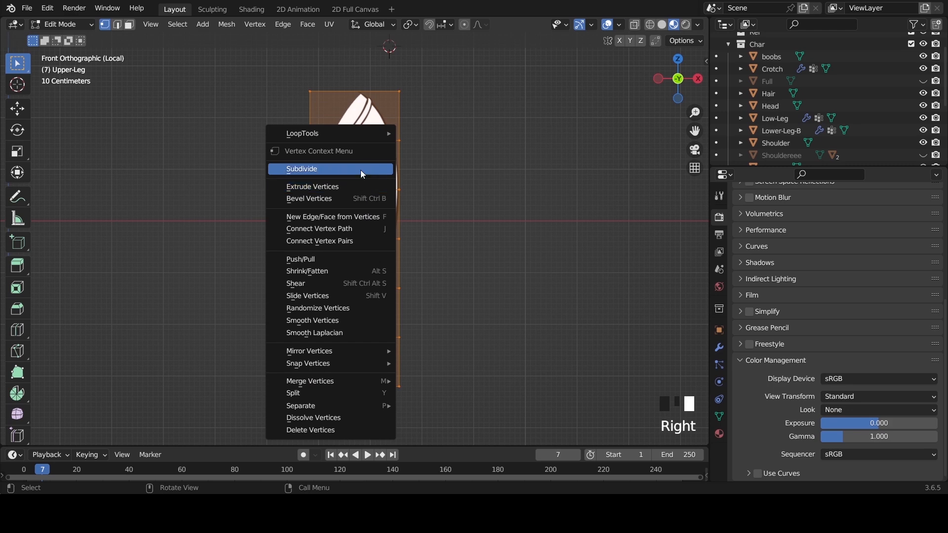
pyautogui.click(364, 172)
pyautogui.rightClick(367, 176)
pyautogui.click(366, 174)
pyautogui.rightClick(366, 176)
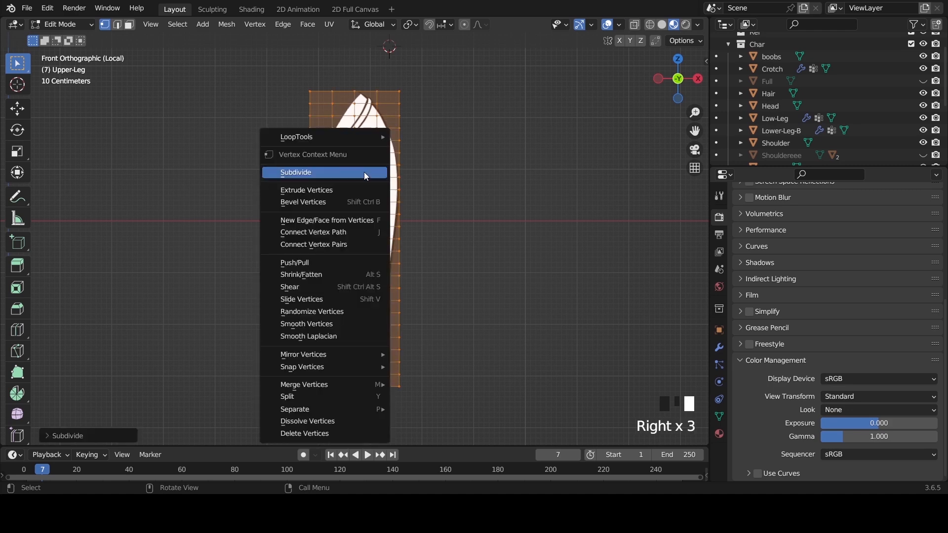
pyautogui.click(366, 174)
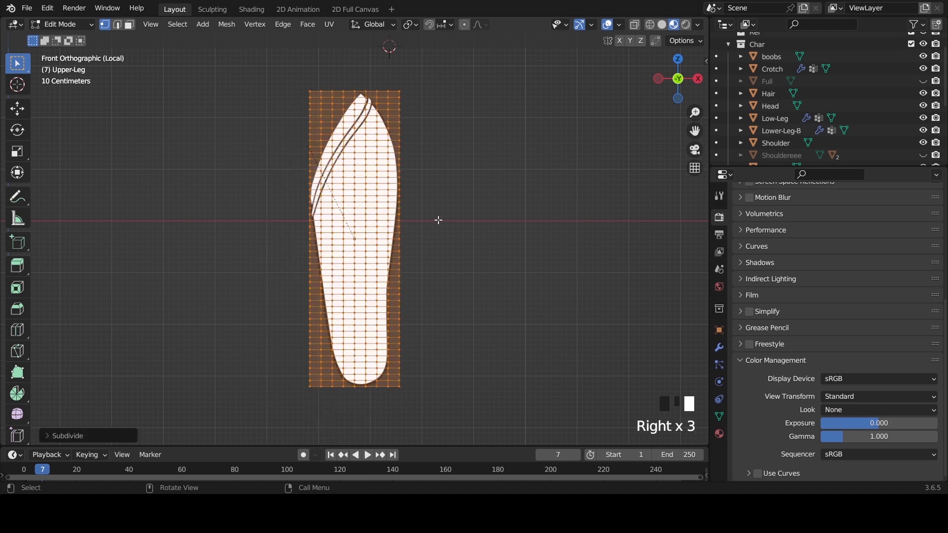
pyautogui.press('/')
pyautogui.press('Tab')
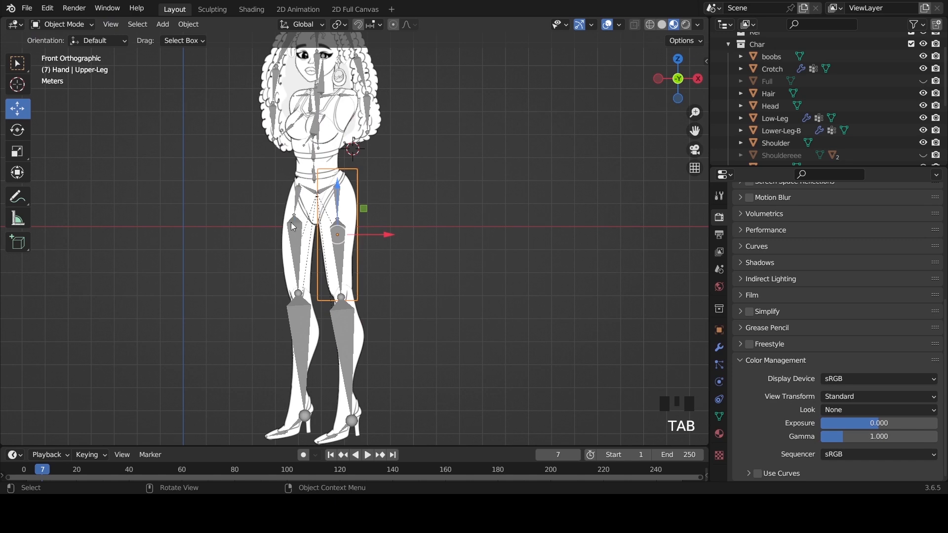
# Step: Isolate the upper-Leg-B plane in Edit Mode and add three evenly spaced horizontal loop cuts without sliding them
pyautogui.click(284, 242)
pyautogui.scroll(5, 283, 241)
pyautogui.press('Tab')
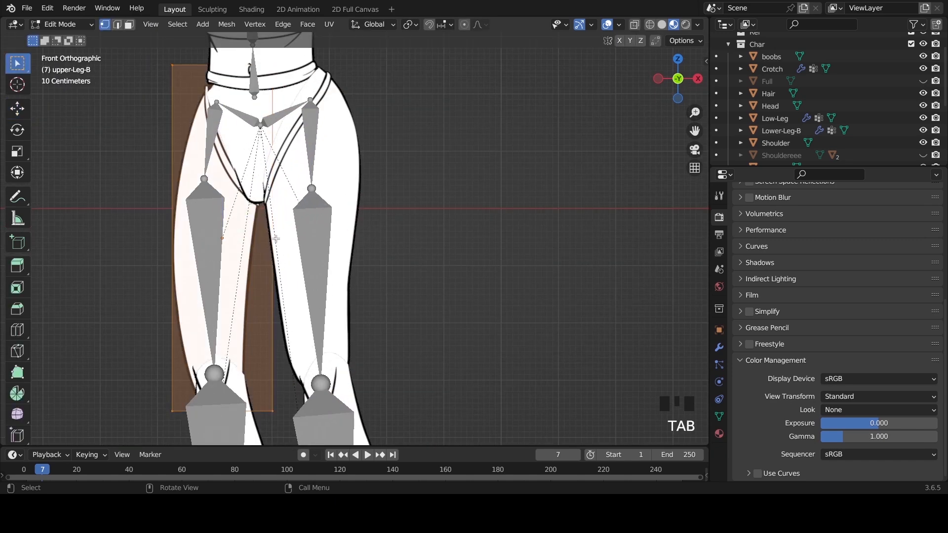
pyautogui.click(606, 24)
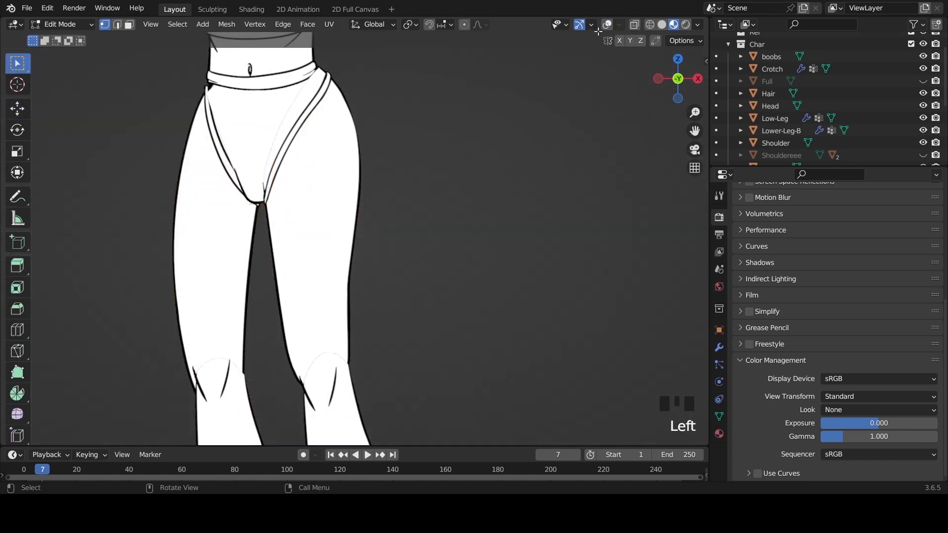
pyautogui.click(606, 24)
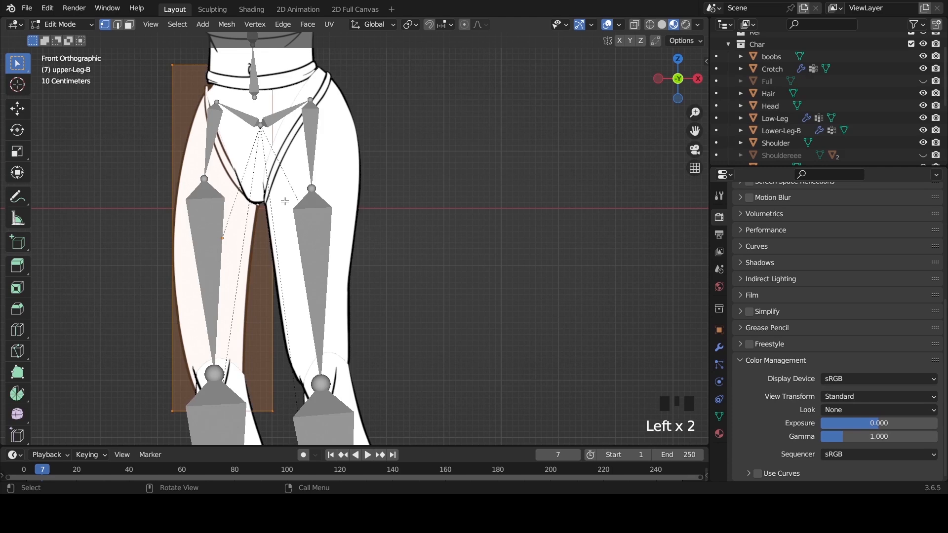
pyautogui.press('/')
pyautogui.hotkey('ctrl', 'r')
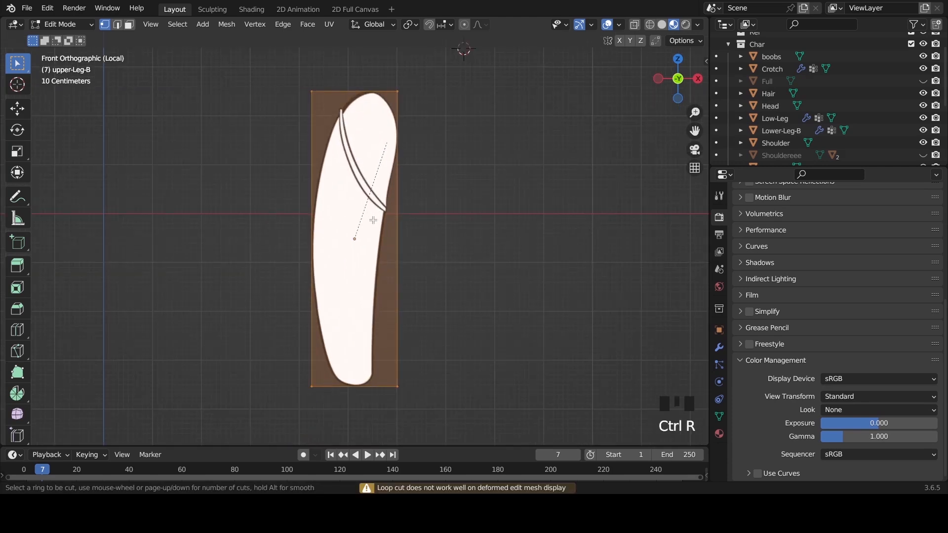
pyautogui.scroll(2, 401, 227)
pyautogui.click(400, 227)
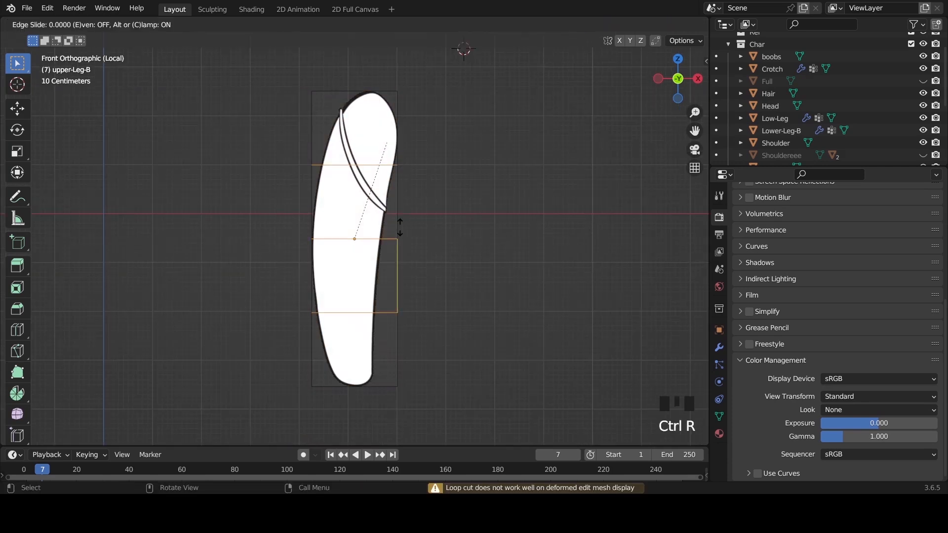
pyautogui.rightClick(401, 227)
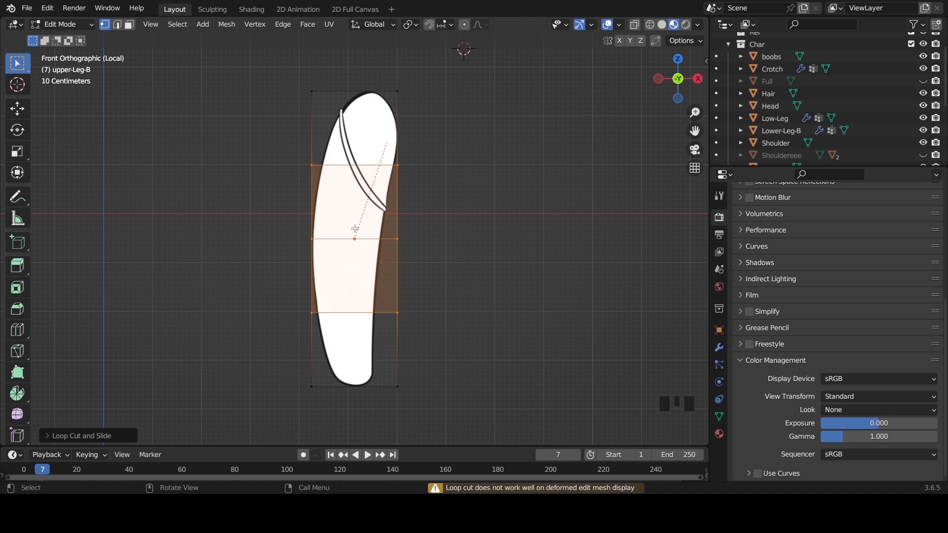
# Step: Subdivide the whole upper-Leg-B mesh three times and return to the full scene in Object Mode
pyautogui.rightClick(354, 228)
pyautogui.click(352, 220)
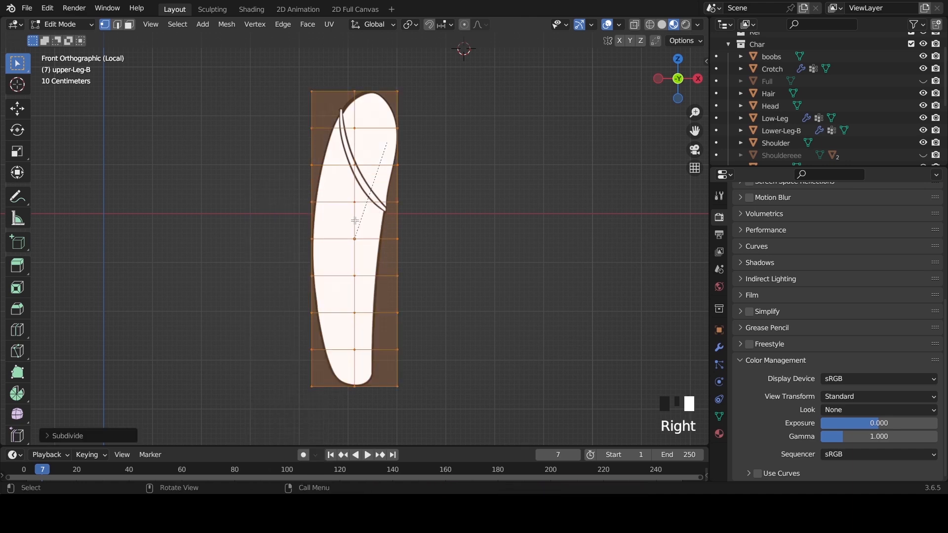
pyautogui.rightClick(354, 220)
pyautogui.click(356, 222)
pyautogui.rightClick(355, 218)
pyautogui.click(354, 218)
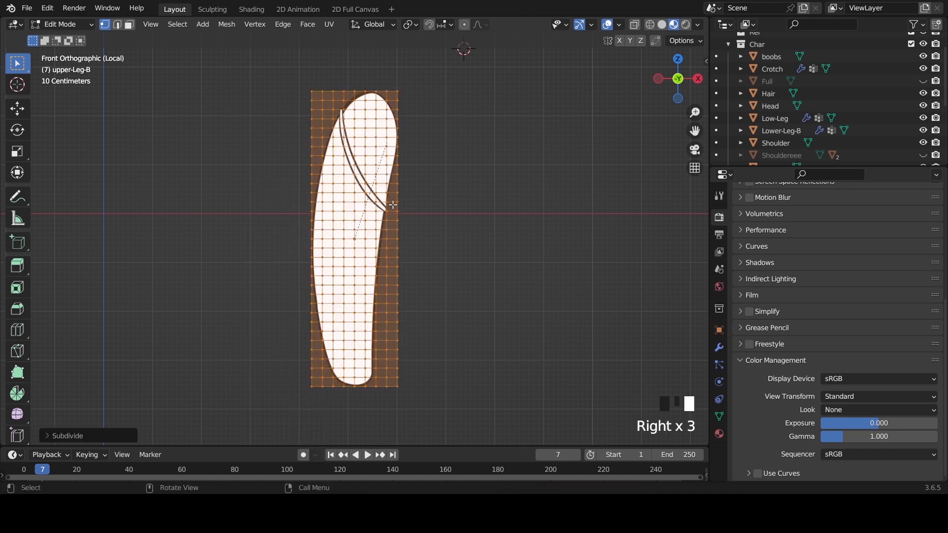
pyautogui.press('/')
pyautogui.scroll(-1, 405, 232)
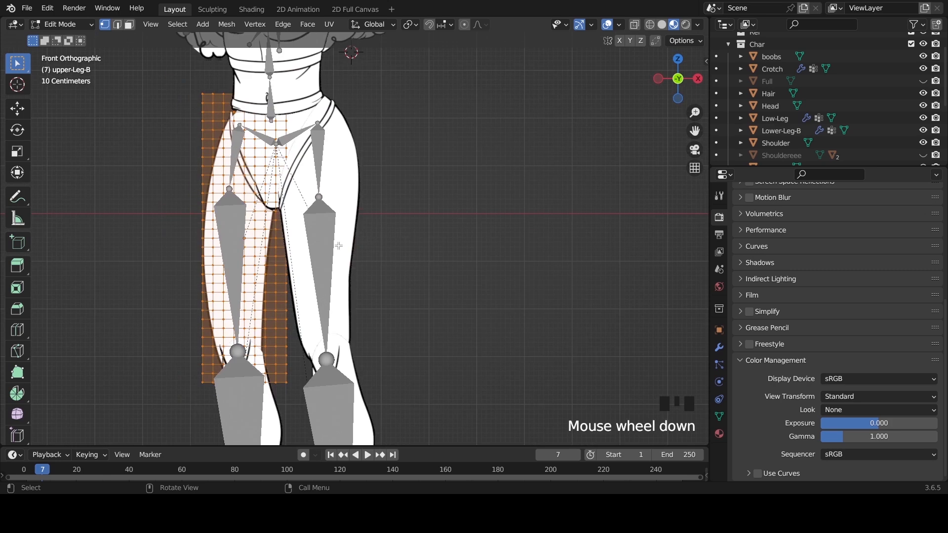
pyautogui.press('Tab')
# Step: Isolate the Lower-Leg-B plane and inspect its mesh in Edit Mode
pyautogui.scroll(-2, 226, 381)
pyautogui.click(293, 379)
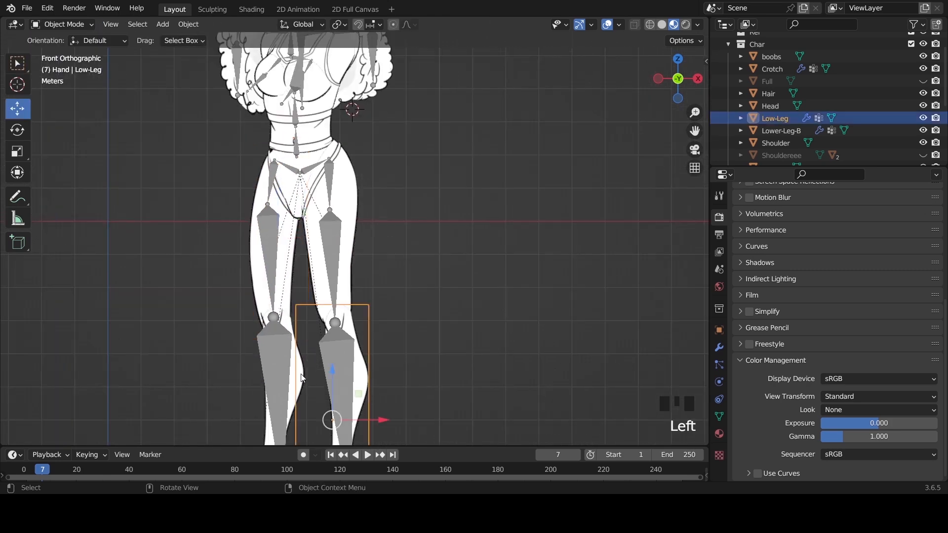
pyautogui.click(298, 378)
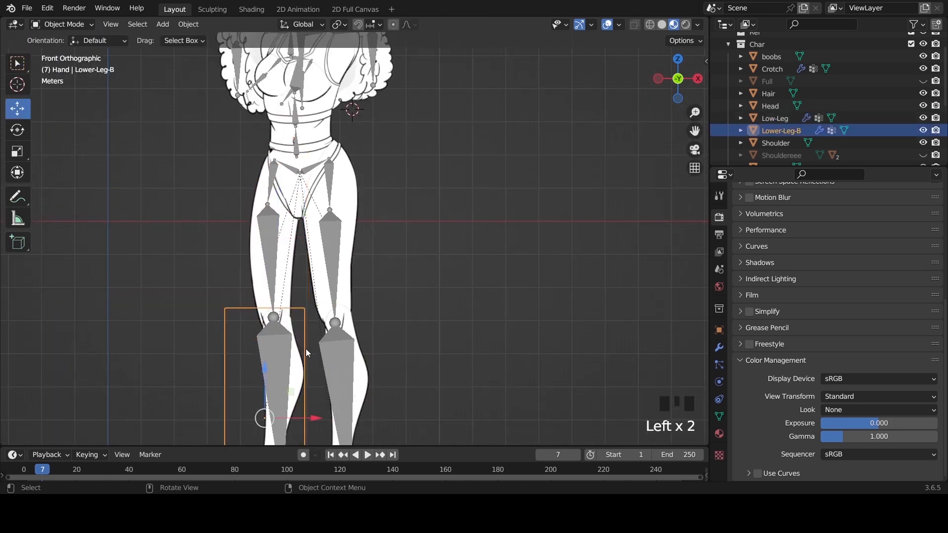
pyautogui.press('/')
pyautogui.press('Tab')
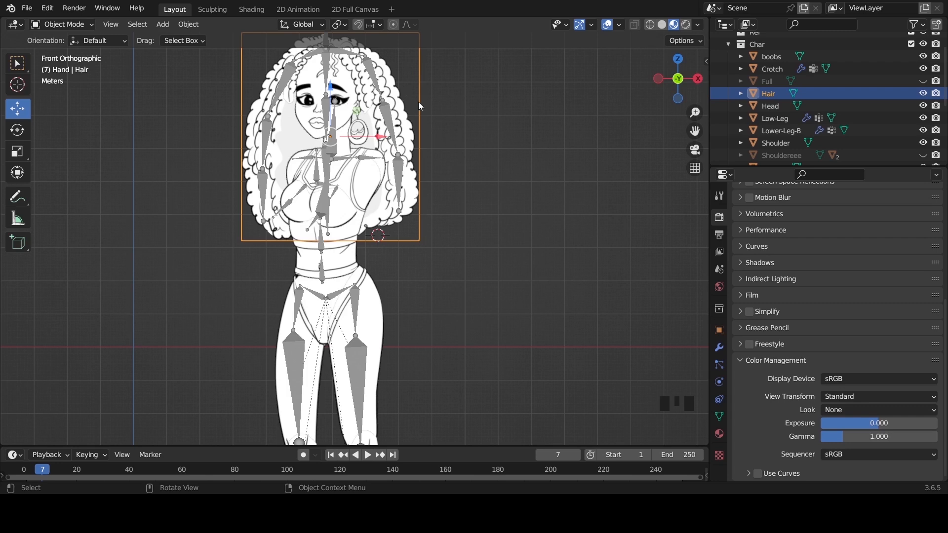
# Step: Check the mesh subdivision of the Hair, torso and boobs planes in Edit Mode, returning to Object Mode after each
pyautogui.press('`')
pyautogui.press('Escape')
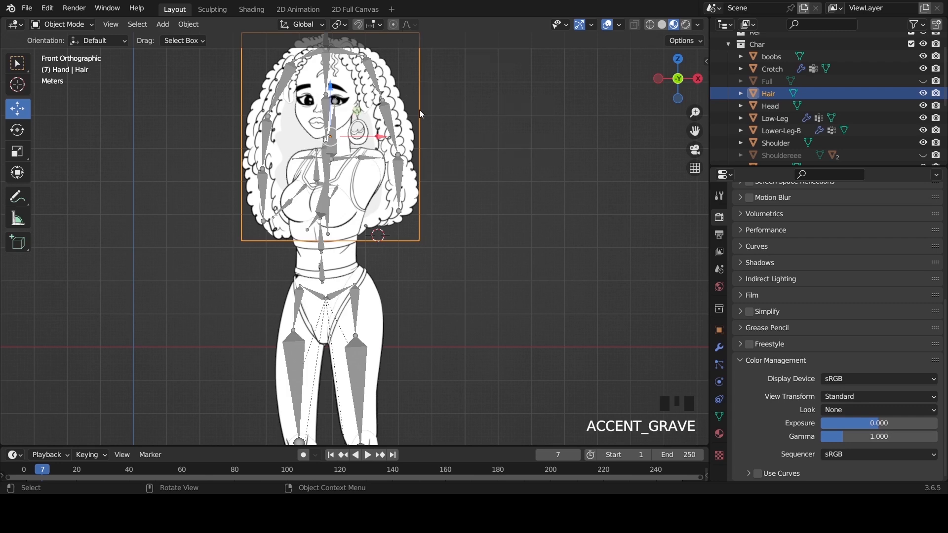
pyautogui.press('Tab')
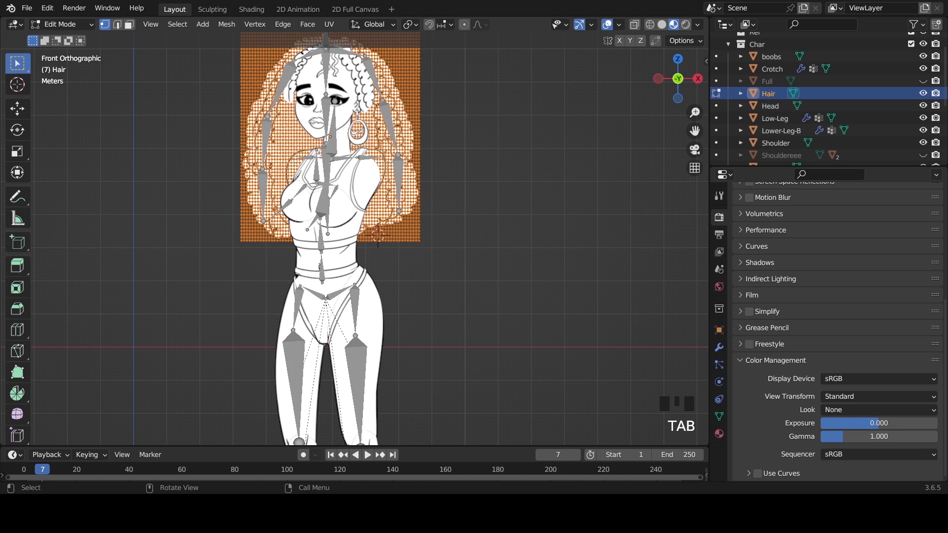
pyautogui.scroll(3, 313, 120)
pyautogui.press('Tab')
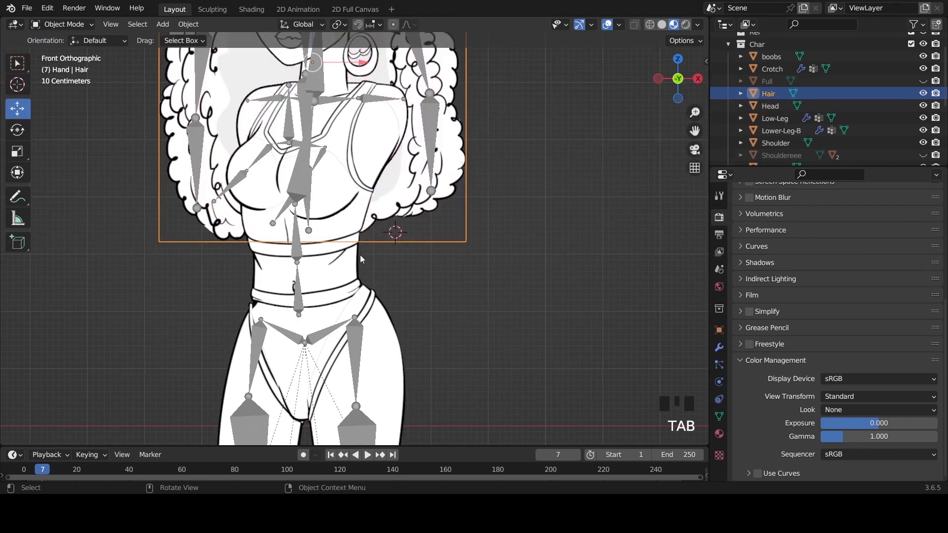
pyautogui.click(360, 255)
pyautogui.press('Tab')
pyautogui.press('Tab')
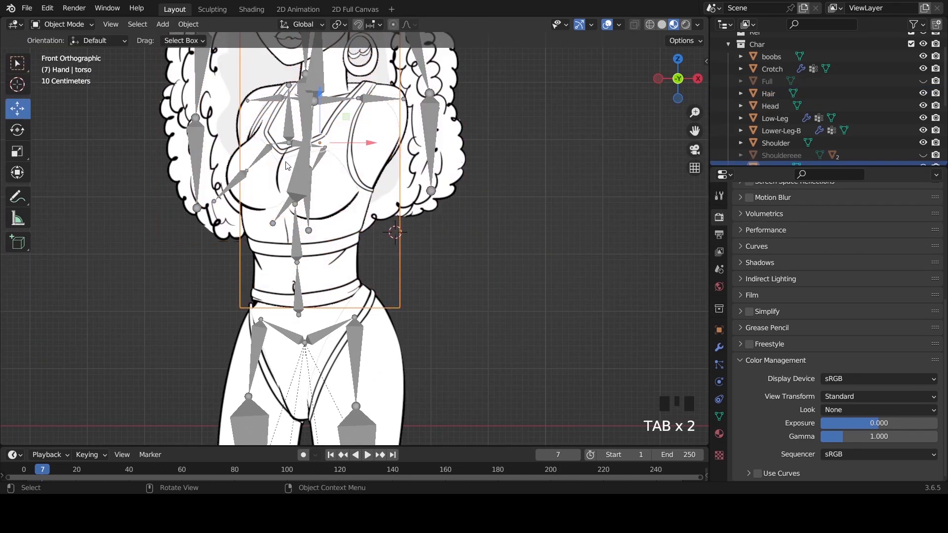
pyautogui.click(240, 164)
pyautogui.press('Tab')
pyautogui.press('Tab')
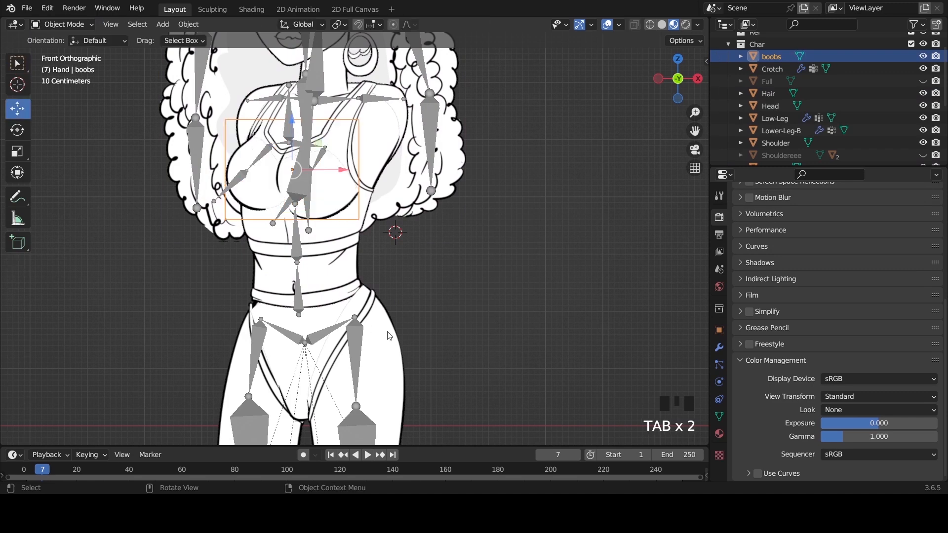
# Step: Parent the Hair plane to the hair armature using Armature Deform With Automatic Weights
pyautogui.scroll(-3, 375, 321)
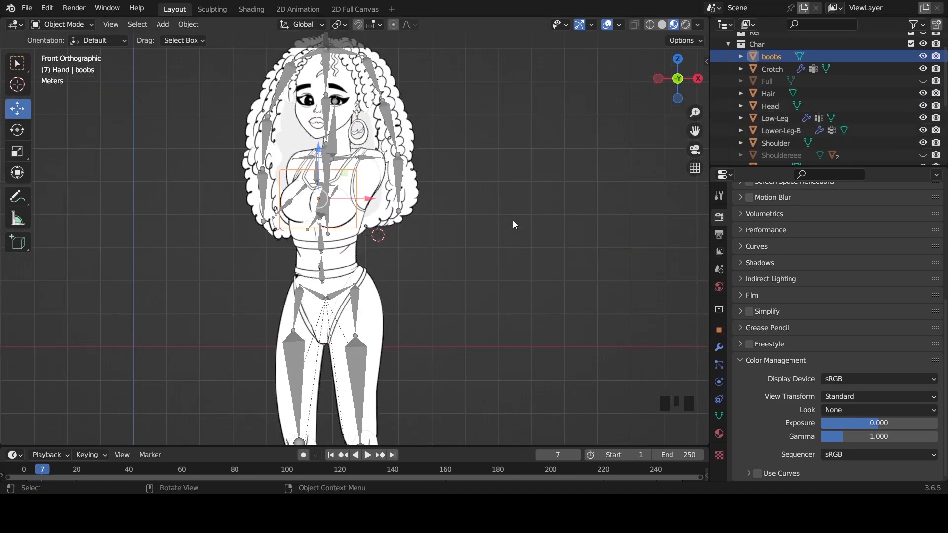
pyautogui.scroll(2, 513, 218)
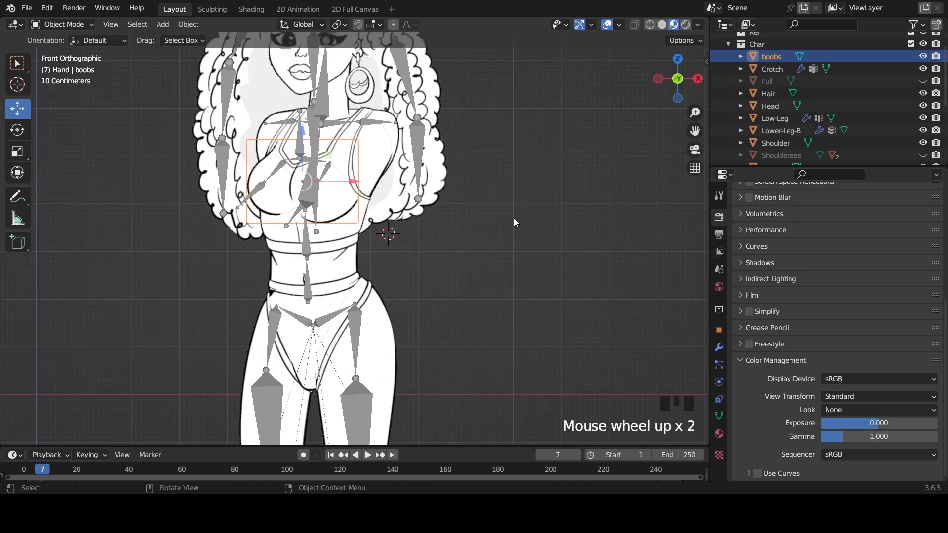
pyautogui.scroll(-2, 517, 215)
pyautogui.scroll(1, 492, 214)
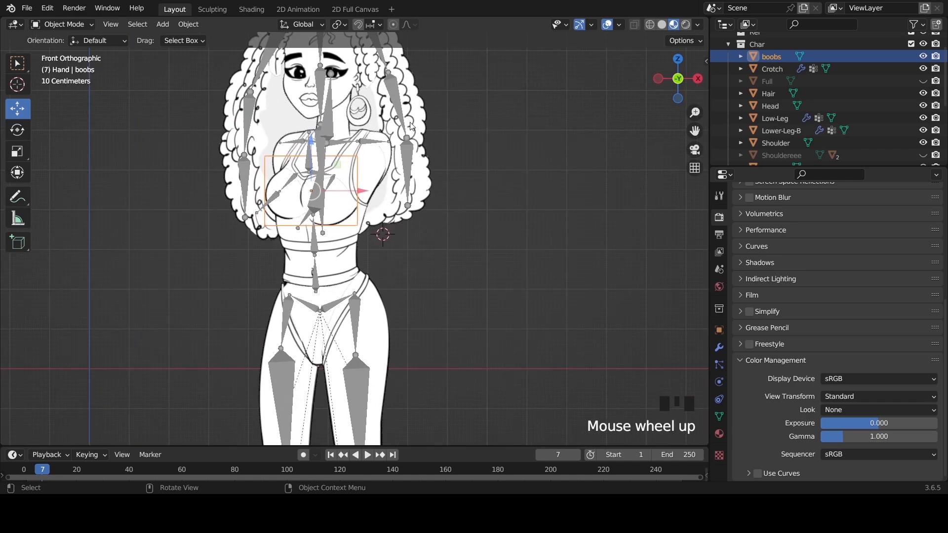
pyautogui.click(395, 97)
pyautogui.click(397, 94)
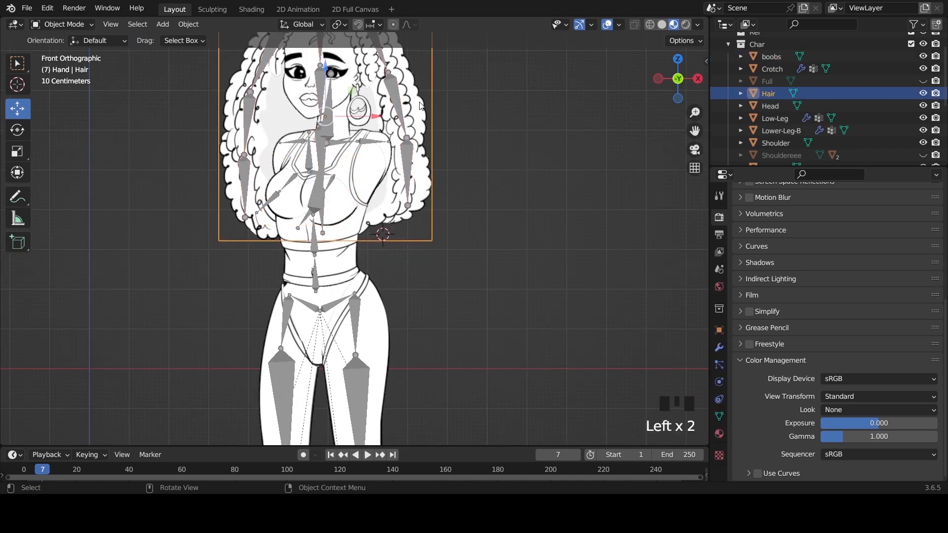
pyautogui.keyDown('shift'); pyautogui.click(395, 91); pyautogui.keyUp('shift')
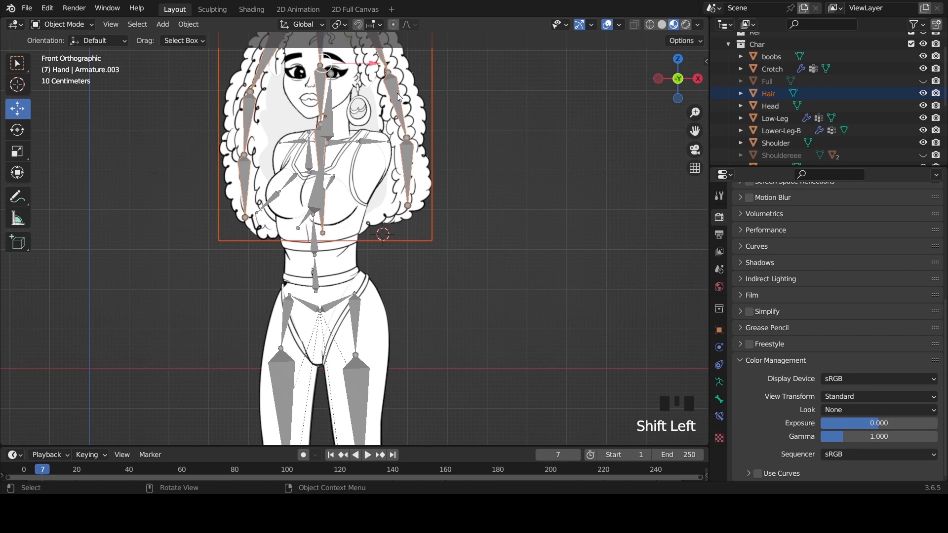
pyautogui.press('KP_Decimal')
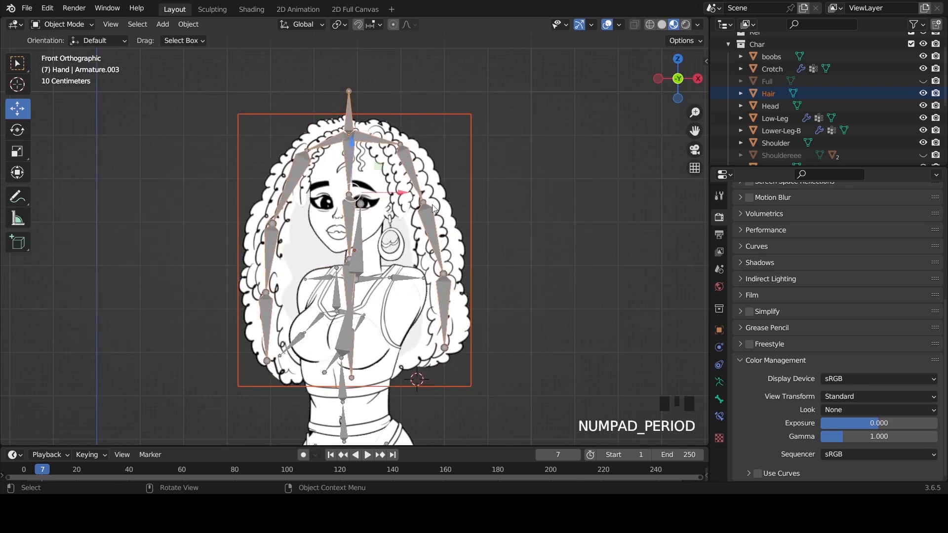
pyautogui.hotkey('ctrl', 'p')
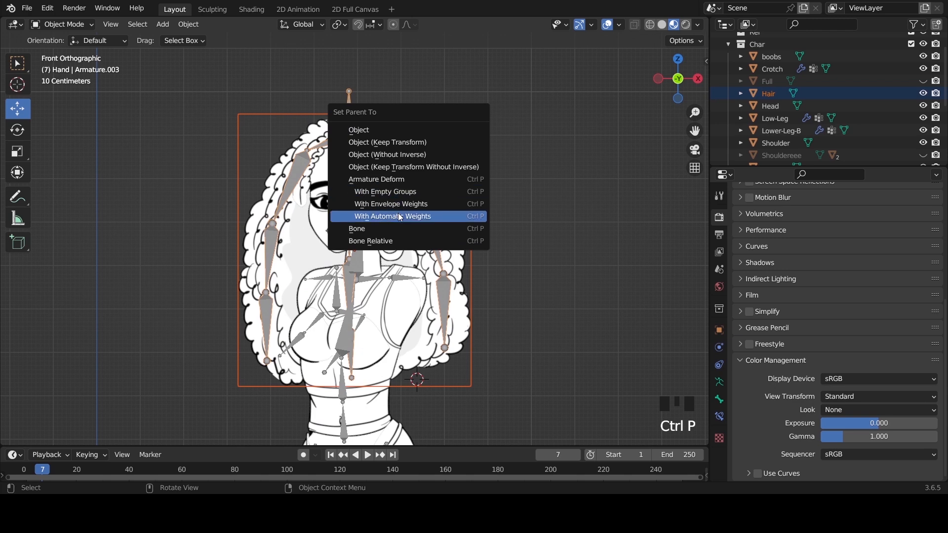
pyautogui.click(414, 220)
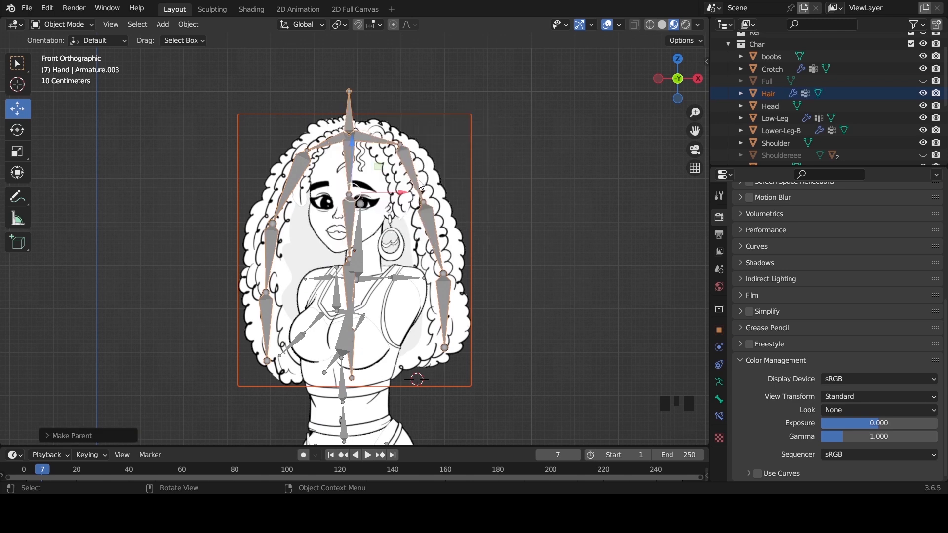
# Step: Put the hair armature in Pose Mode and try rotating the middle and upper bones of the earring-side strand, cancelling each rotation
pyautogui.click(411, 167)
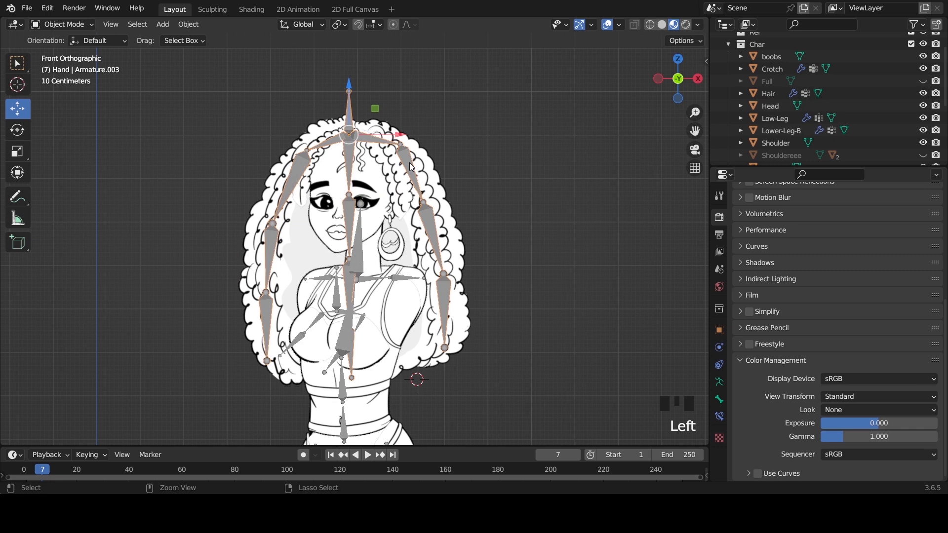
pyautogui.hotkey('ctrl', 'Tab')
pyautogui.click(444, 235)
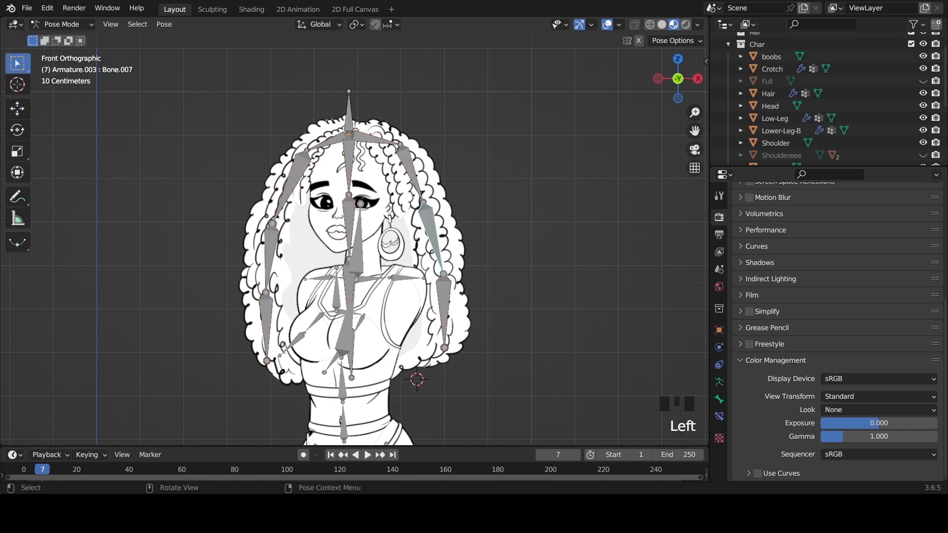
pyautogui.press('r')
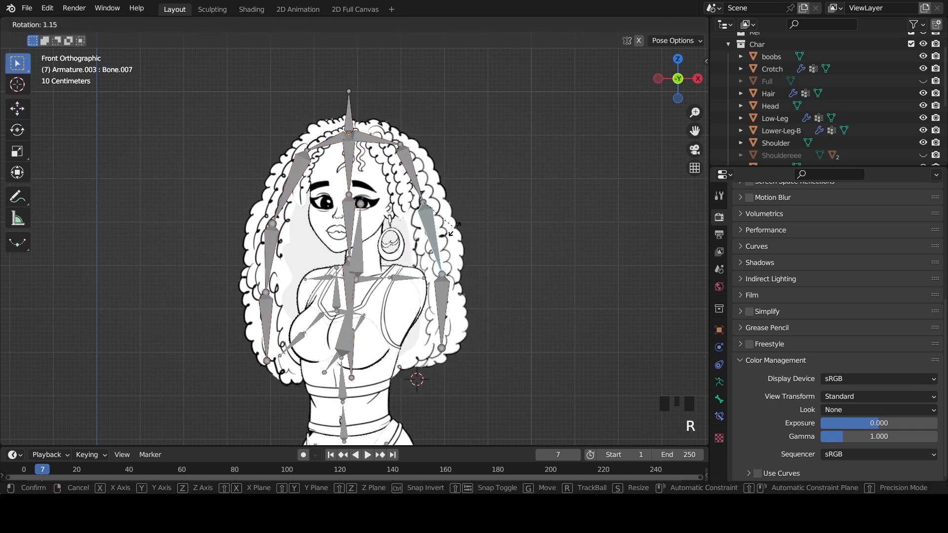
pyautogui.click(428, 201)
pyautogui.click(412, 179)
pyautogui.press('r')
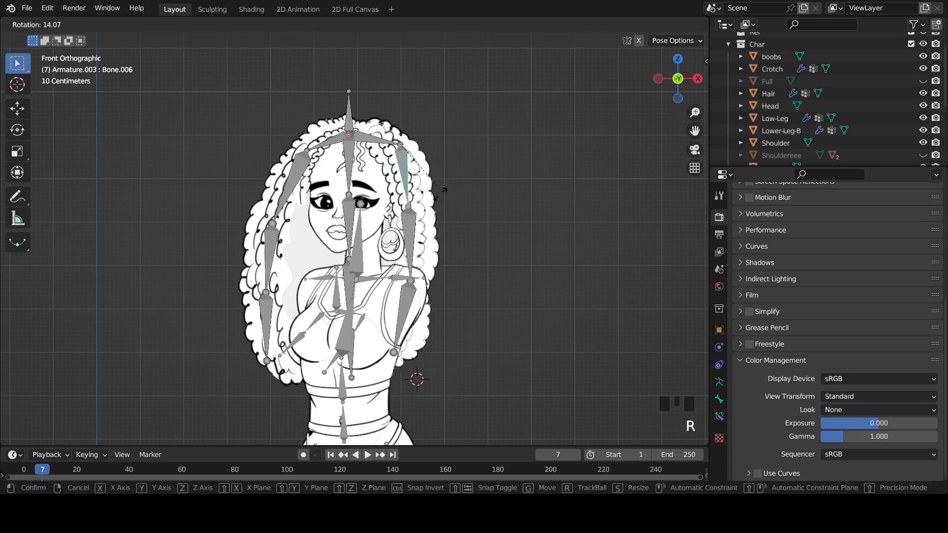
pyautogui.rightClick(453, 192)
# Step: Try rotating the middle bone of the opposite hair strand, cancel the rotation, and return the armature to Object Mode
pyautogui.click(271, 249)
pyautogui.press('r')
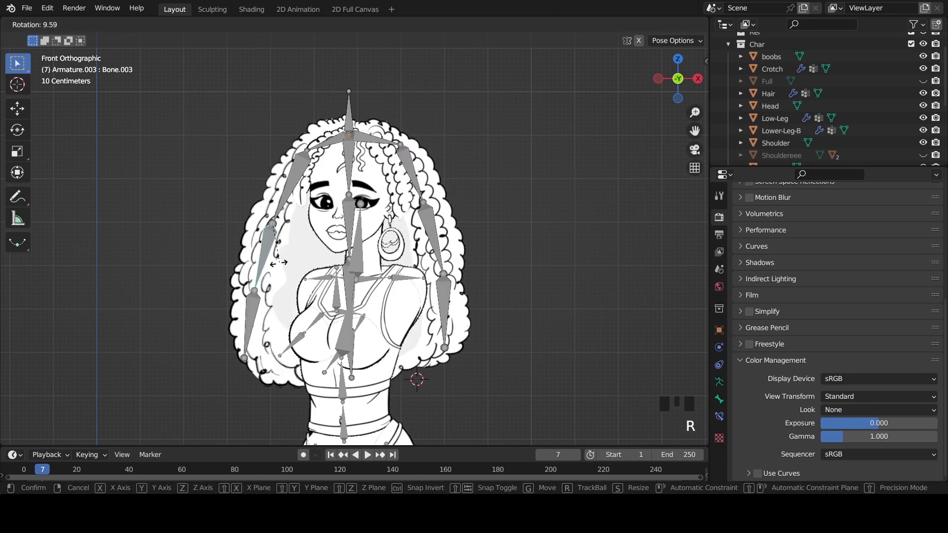
pyautogui.rightClick(286, 252)
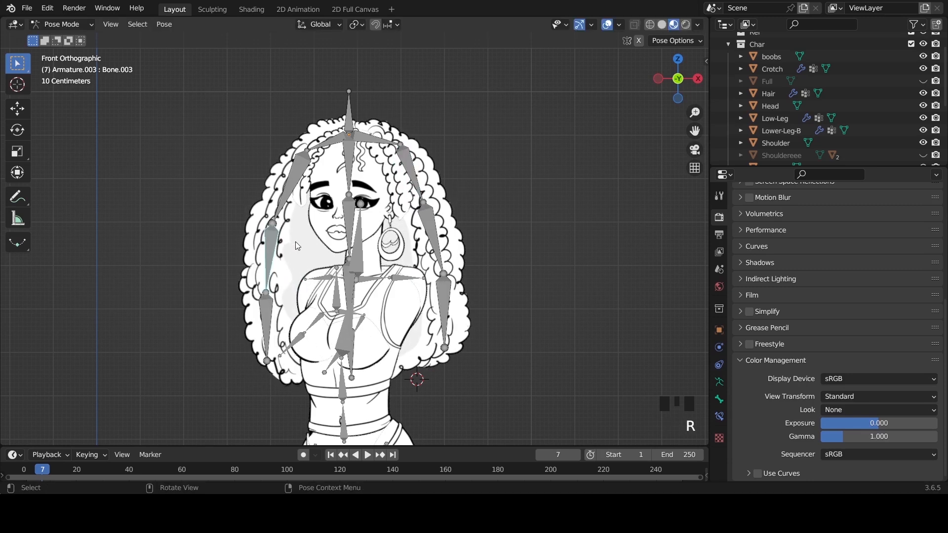
pyautogui.press('Tab')
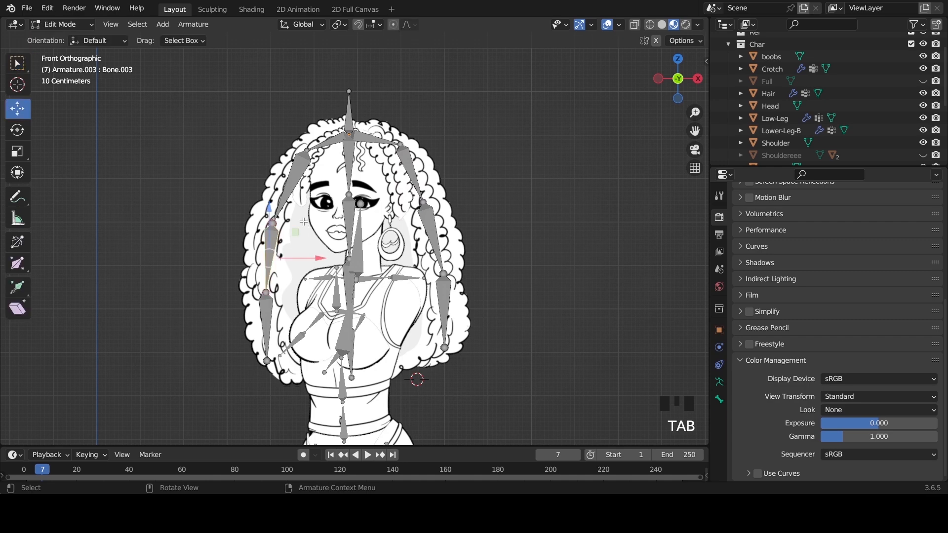
pyautogui.press('Tab')
pyautogui.hotkey('ctrl', 'Tab')
# Step: Parent the torso and Shoulder planes to the torso armature using Armature Deform With Automatic Weights
pyautogui.scroll(-4, 367, 298)
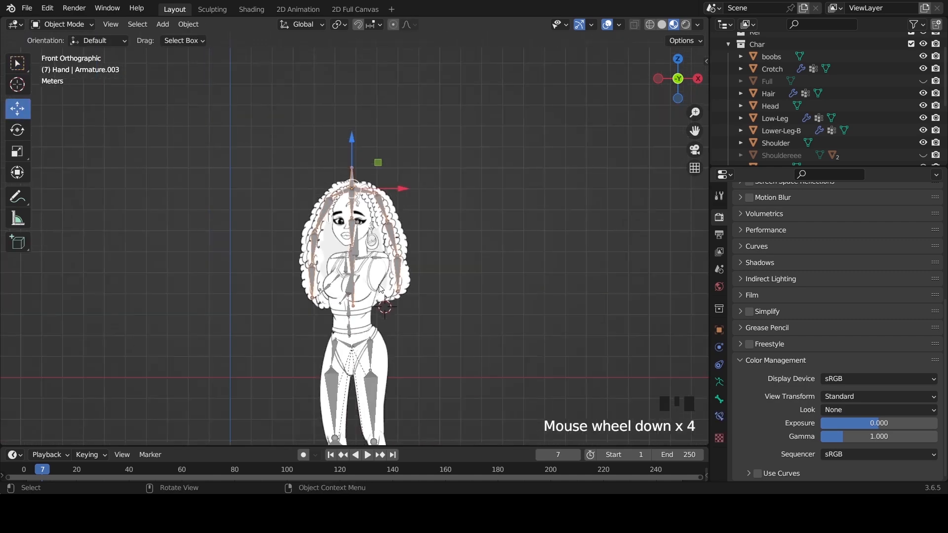
pyautogui.click(369, 316)
pyautogui.click(369, 316)
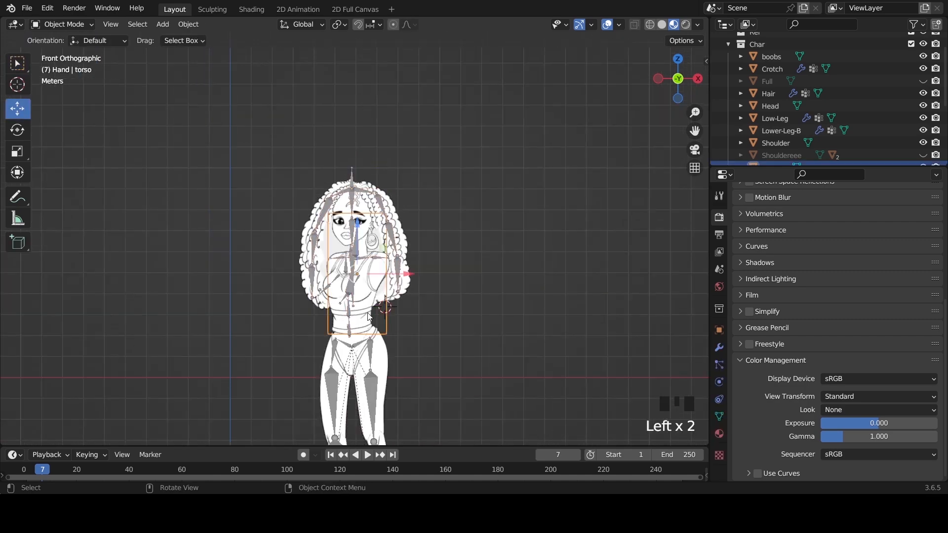
pyautogui.click(387, 297)
pyautogui.scroll(1, 388, 297)
pyautogui.press('KP_Decimal')
pyautogui.scroll(2, 387, 296)
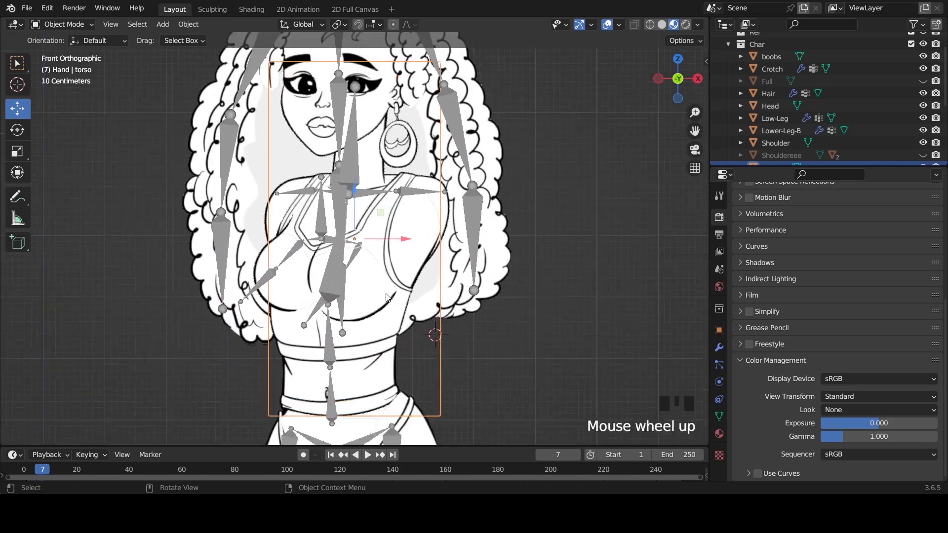
pyautogui.keyDown('shift'); pyautogui.click(443, 171); pyautogui.keyUp('shift')
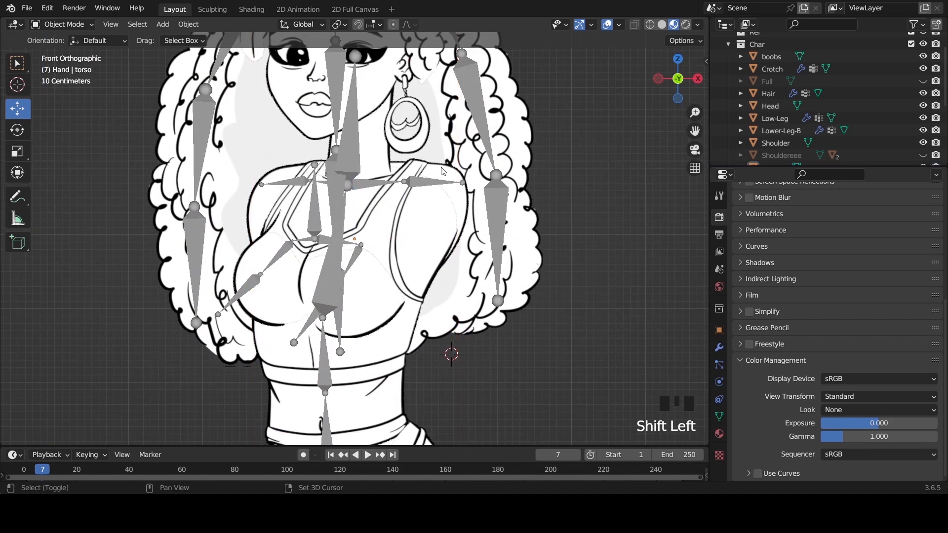
pyautogui.click(464, 239)
pyautogui.keyDown('shift'); pyautogui.click(464, 238); pyautogui.keyUp('shift')
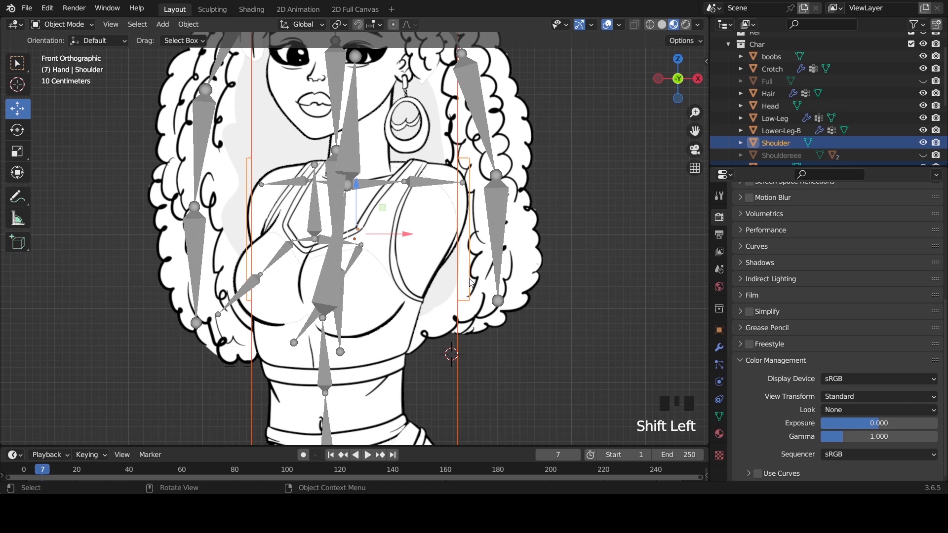
pyautogui.press('g')
pyautogui.press('Escape')
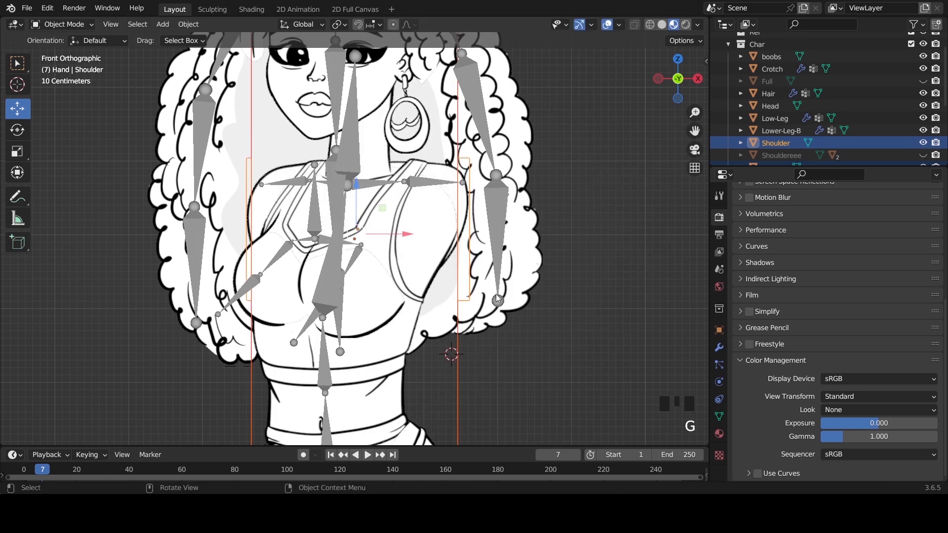
pyautogui.keyDown('shift'); pyautogui.click(327, 371); pyautogui.keyUp('shift')
pyautogui.hotkey('ctrl', 'p')
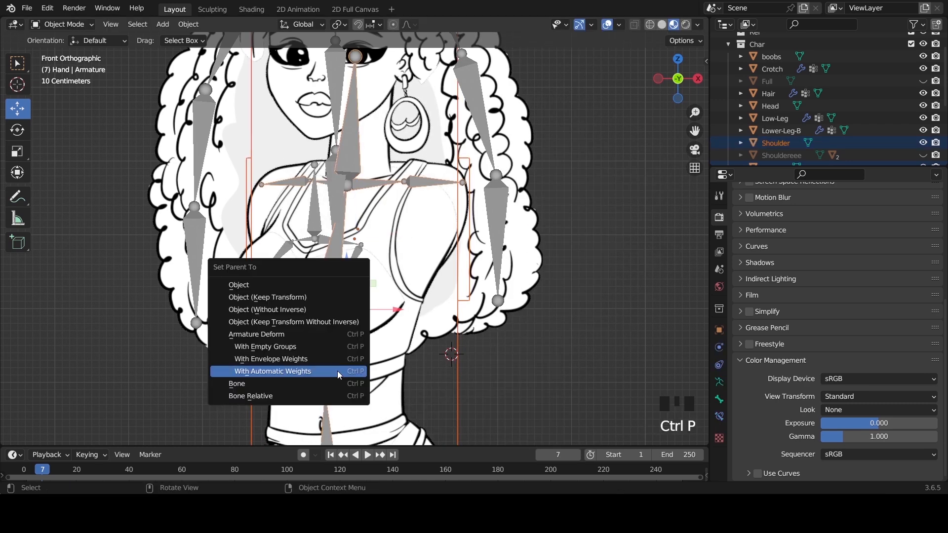
pyautogui.click(338, 371)
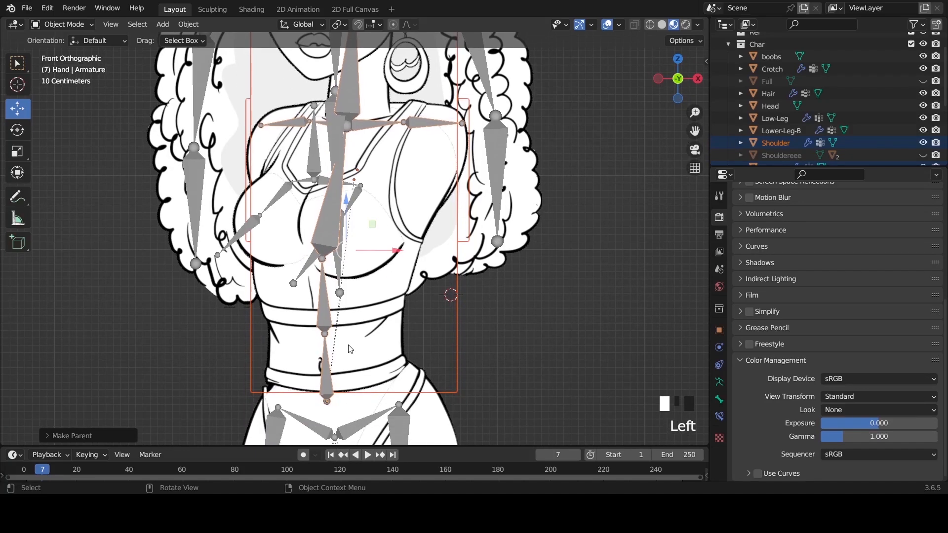
# Step: Put the torso armature in Pose Mode and try rotating the upper waist bone, cancelling the rotation
pyautogui.click(325, 321)
pyautogui.hotkey('ctrl', 'Tab')
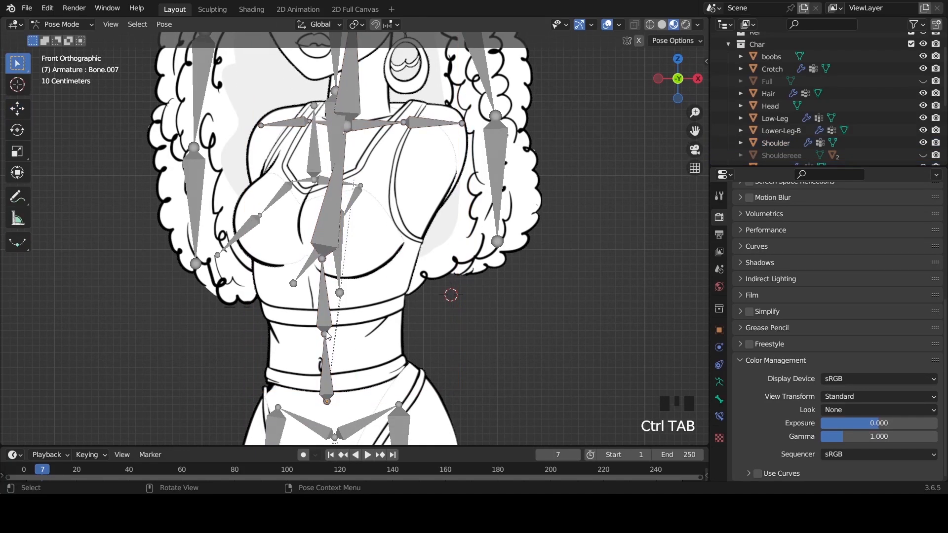
pyautogui.click(320, 323)
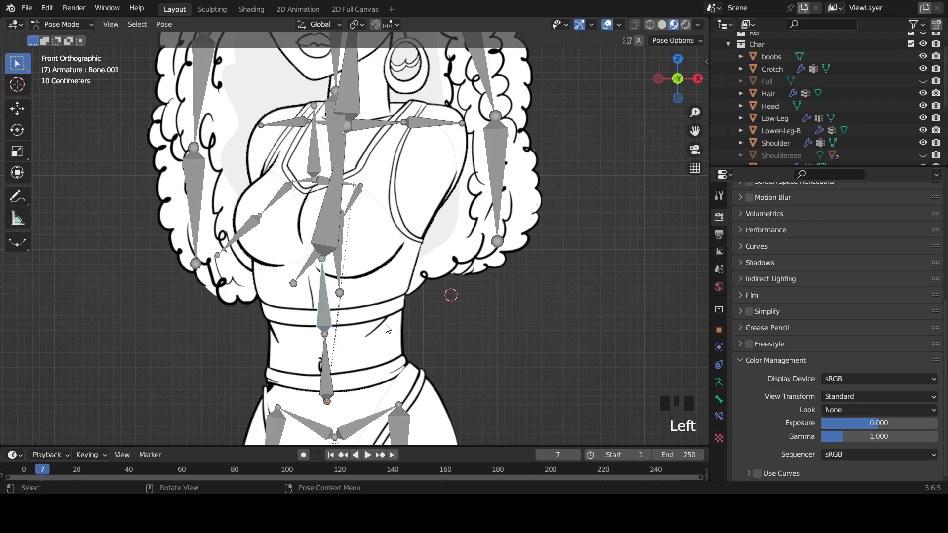
pyautogui.press('r')
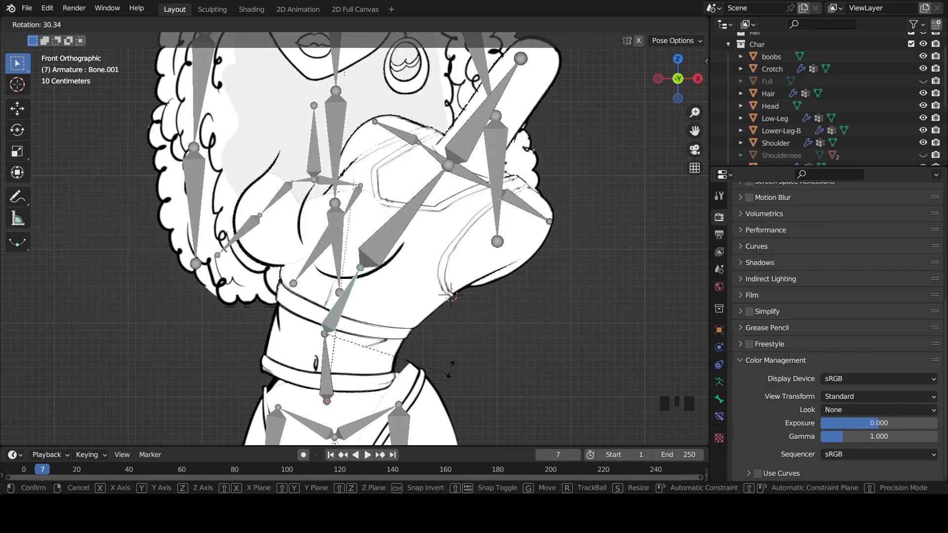
pyautogui.rightClick(416, 293)
# Step: Try rotating the large chest bone, cancel the rotation, and return the armature to Object Mode
pyautogui.click(334, 233)
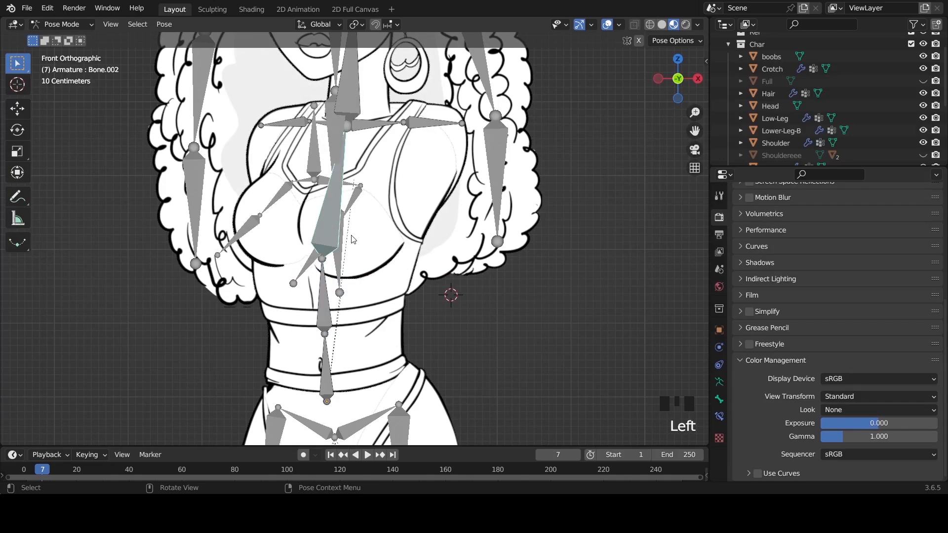
pyautogui.press('r')
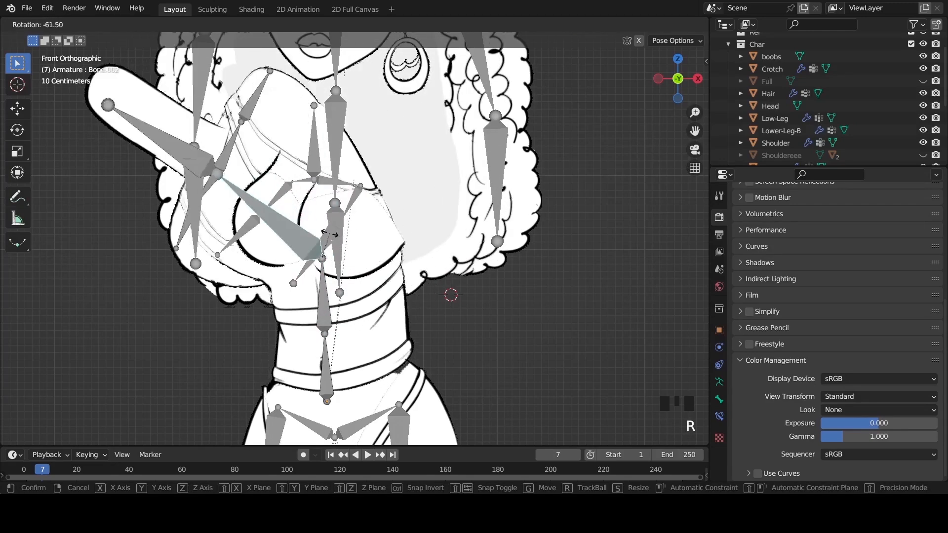
pyautogui.rightClick(362, 262)
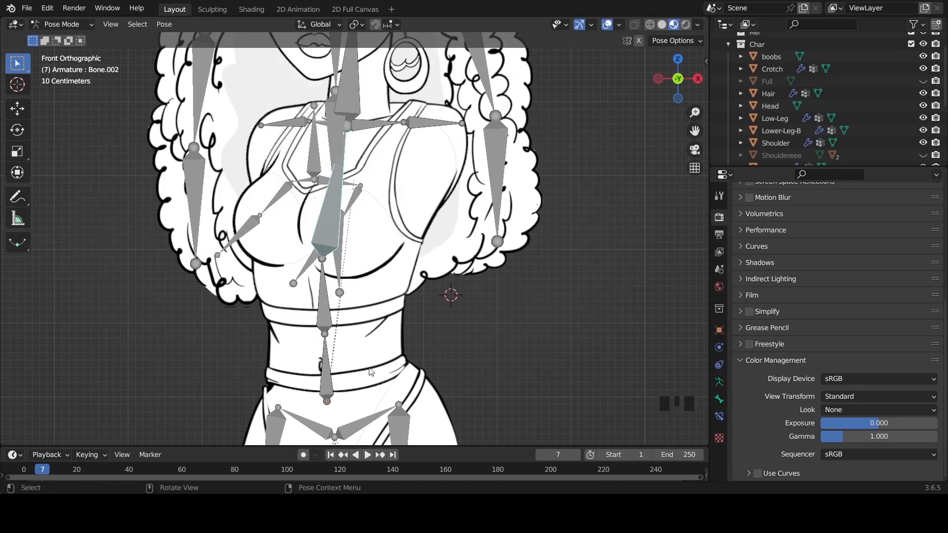
pyautogui.hotkey('ctrl', 'Tab')
# Step: Select the crotch, upper-leg and lower-leg planes with the leg armature, and check the selection with a cancelled move
pyautogui.scroll(-3, 370, 375)
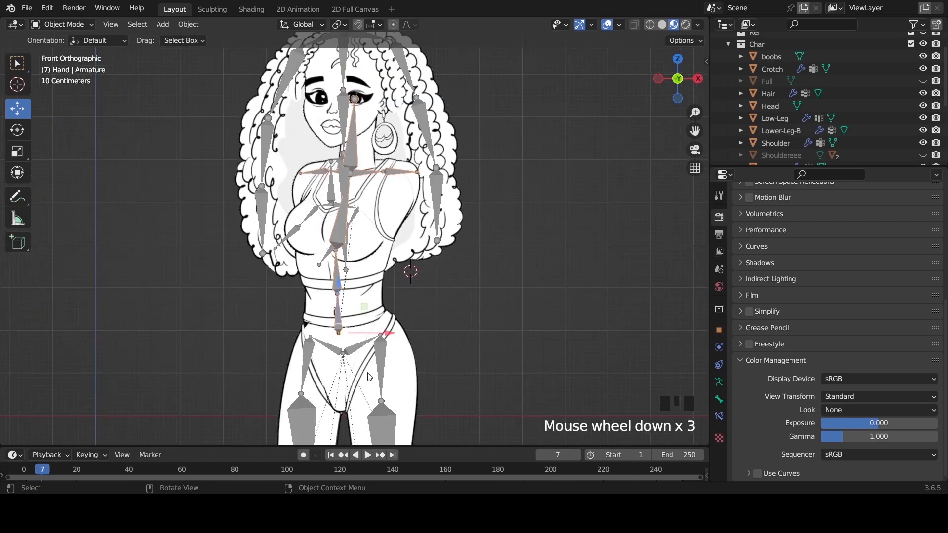
pyautogui.click(372, 351)
pyautogui.click(372, 346)
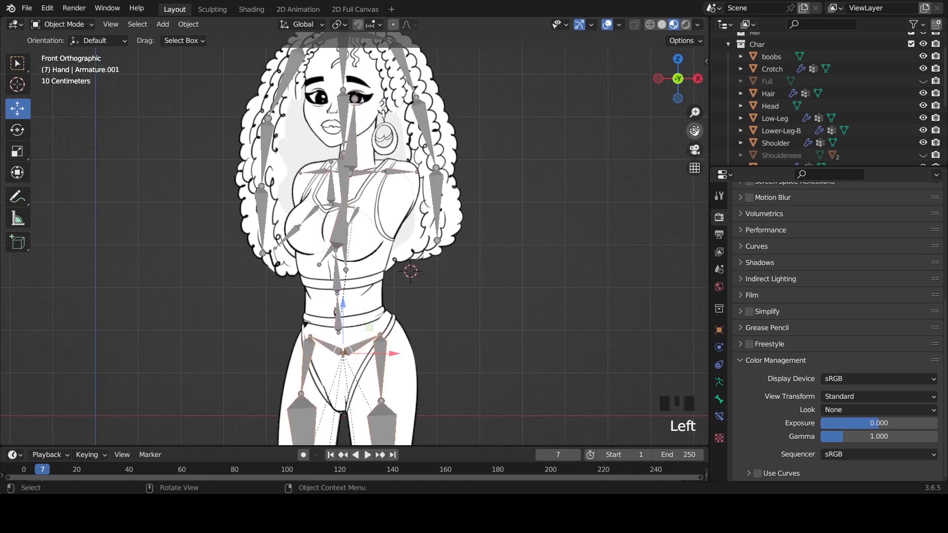
pyautogui.moveTo(694, 130); pyautogui.dragTo(679, 0)
pyautogui.click(400, 215)
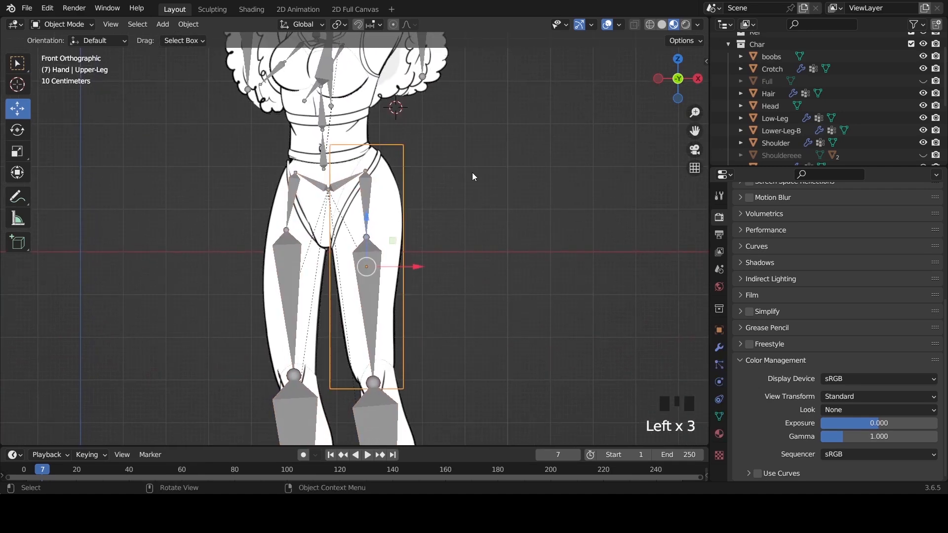
pyautogui.moveTo(486, 197); pyautogui.dragTo(128, 468)
pyautogui.scroll(-4, 295, 323)
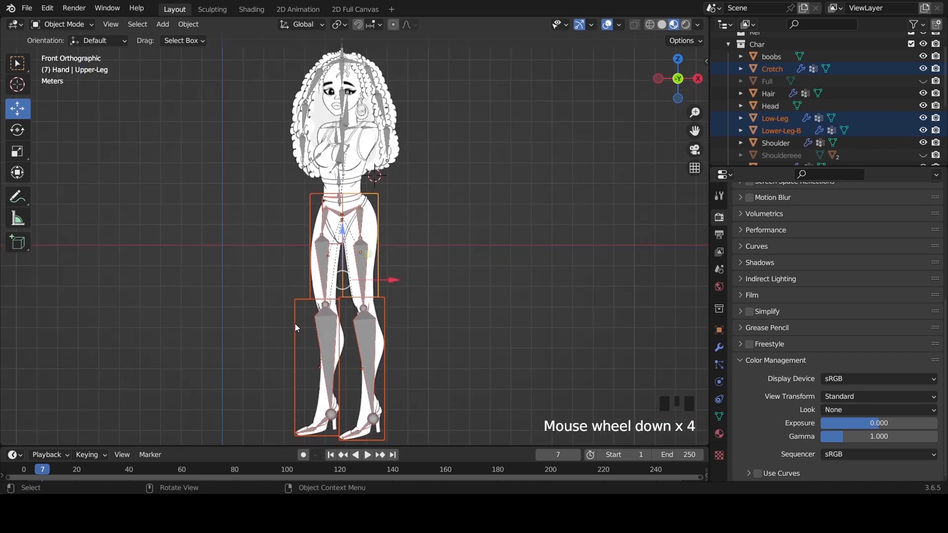
pyautogui.scroll(1, 341, 296)
pyautogui.press('g')
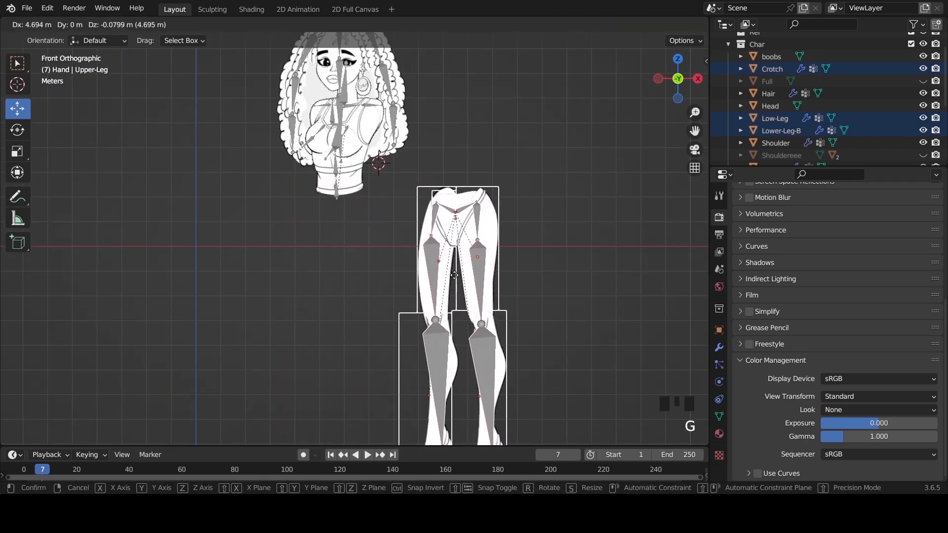
pyautogui.press('Escape')
# Step: Make the leg armature the active object, parent the selected crotch and leg planes to it, and clear the selection
pyautogui.keyDown('shift'); pyautogui.click(362, 266); pyautogui.keyUp('shift')
pyautogui.keyDown('shift'); pyautogui.click(362, 265); pyautogui.keyUp('shift')
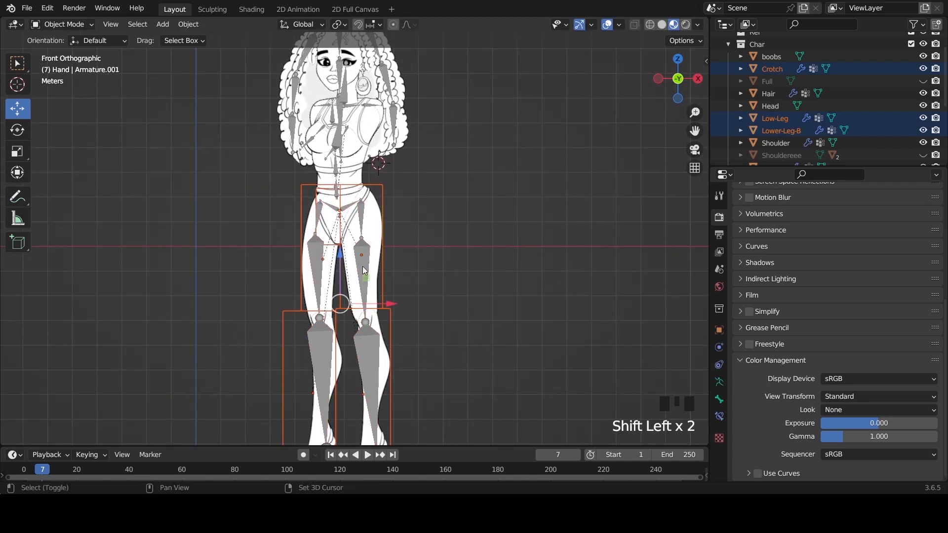
pyautogui.keyDown('shift'); pyautogui.click(364, 271); pyautogui.keyUp('shift')
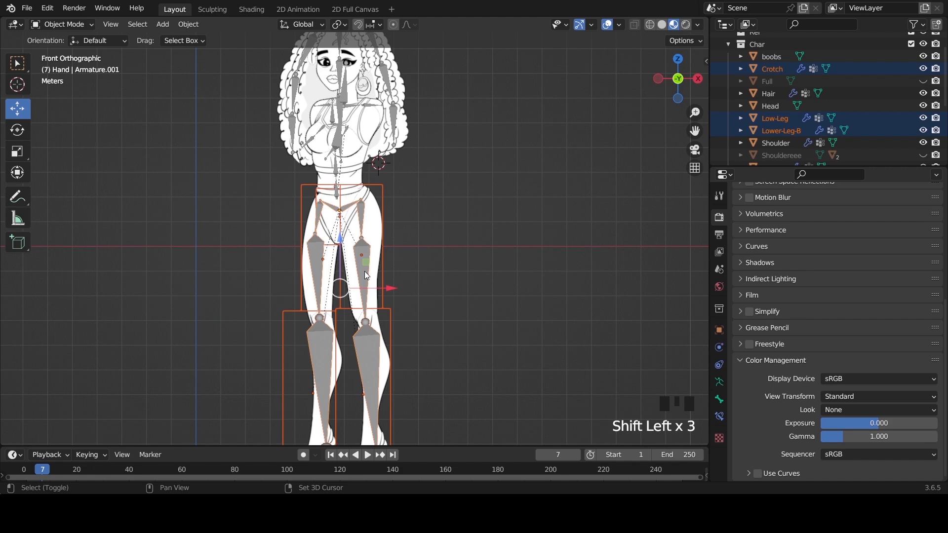
pyautogui.press('g')
pyautogui.rightClick(588, 266)
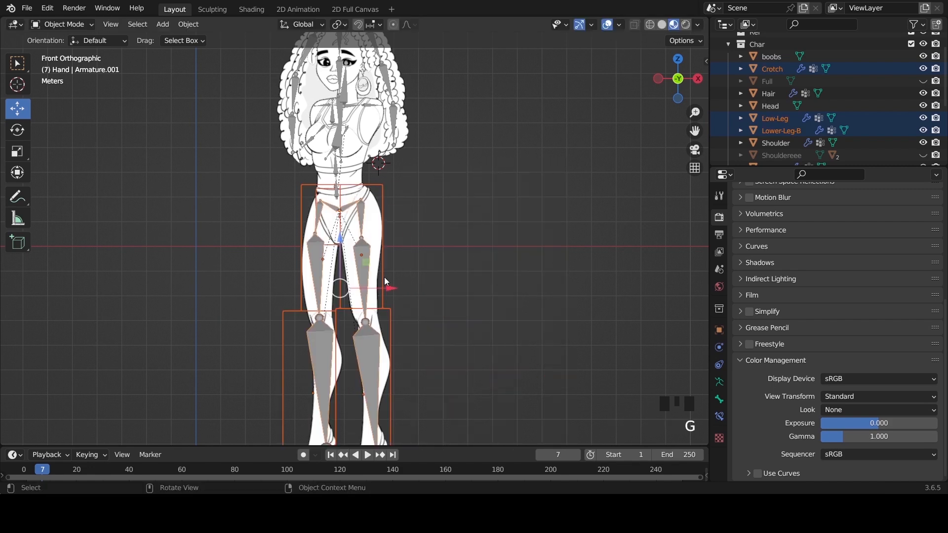
pyautogui.hotkey('ctrl', 'p')
pyautogui.click(387, 279)
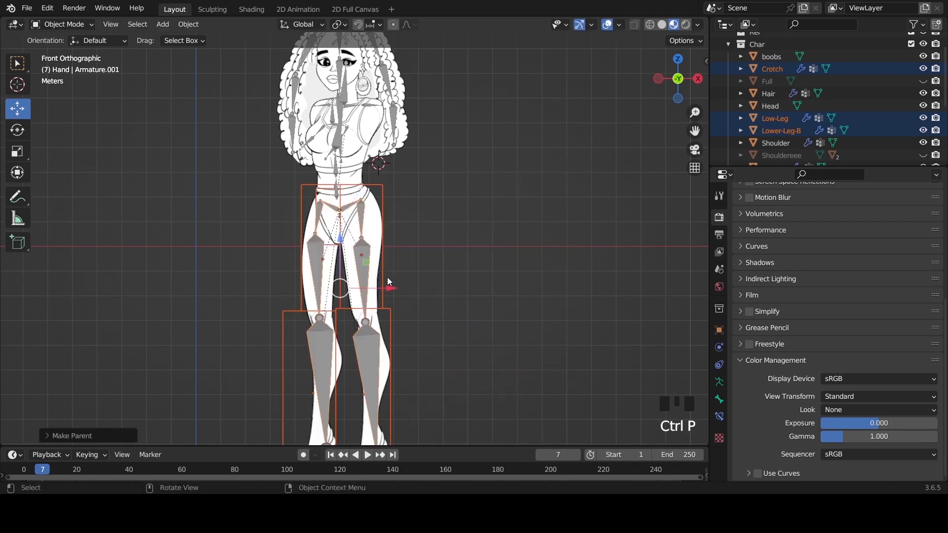
pyautogui.click(412, 260)
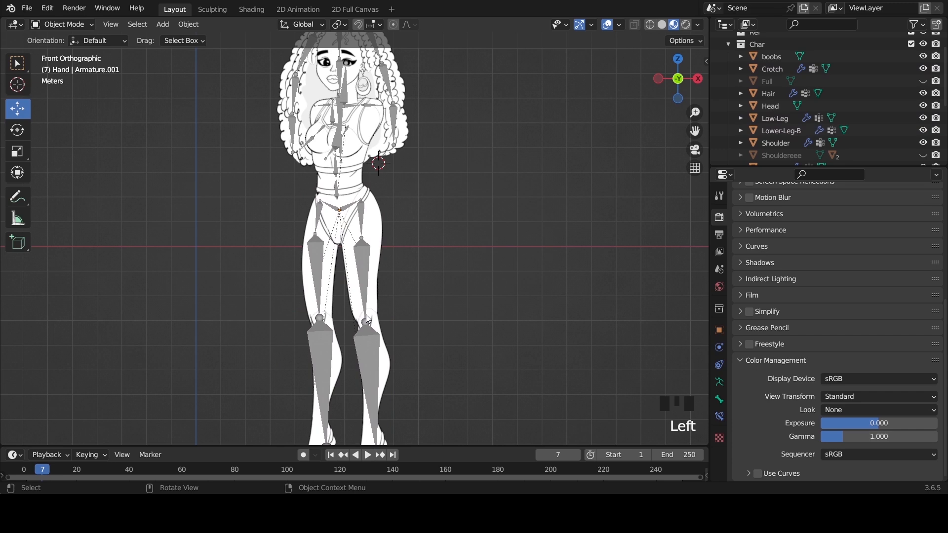
# Step: Try moving the torso armature and the leg armature separately, cancelling each move
pyautogui.click(336, 192)
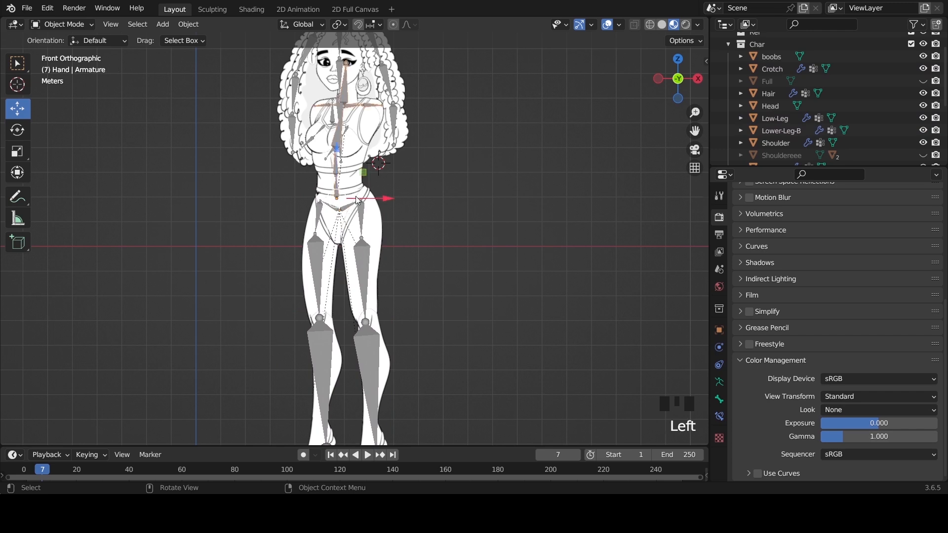
pyautogui.scroll(5, 335, 193)
pyautogui.scroll(-4, 312, 119)
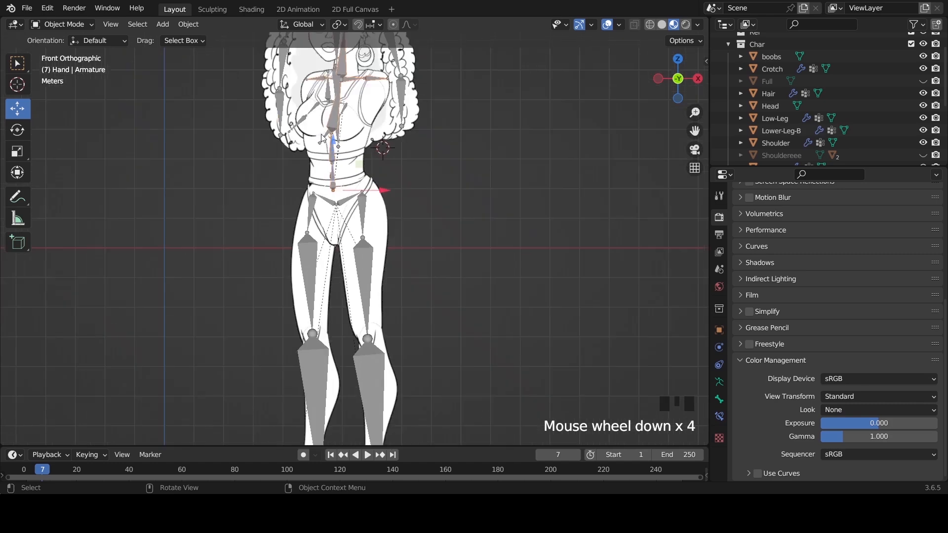
pyautogui.press('g')
pyautogui.rightClick(423, 116)
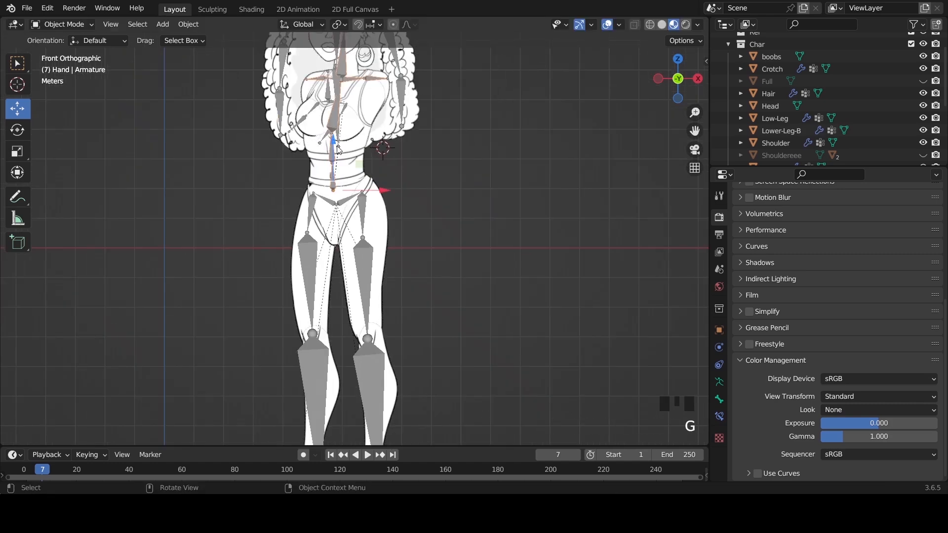
pyautogui.click(347, 207)
pyautogui.press('g')
pyautogui.rightClick(450, 187)
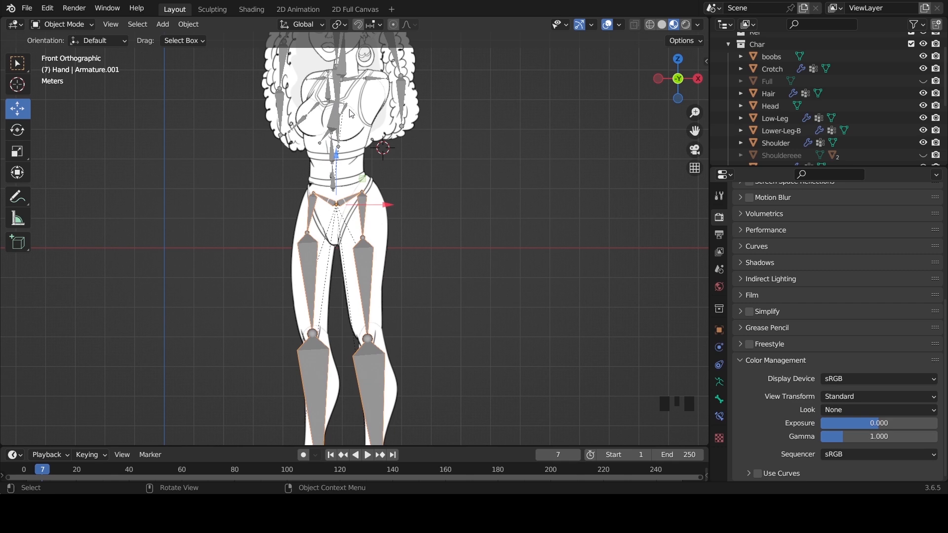
pyautogui.scroll(-2, 322, 148)
pyautogui.scroll(2, 322, 148)
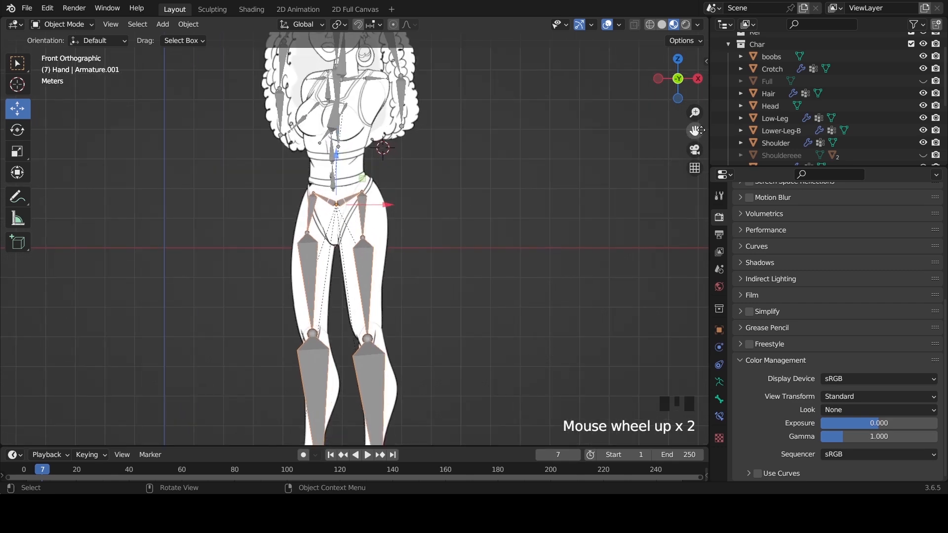
pyautogui.moveTo(694, 131); pyautogui.dragTo(665, 143)
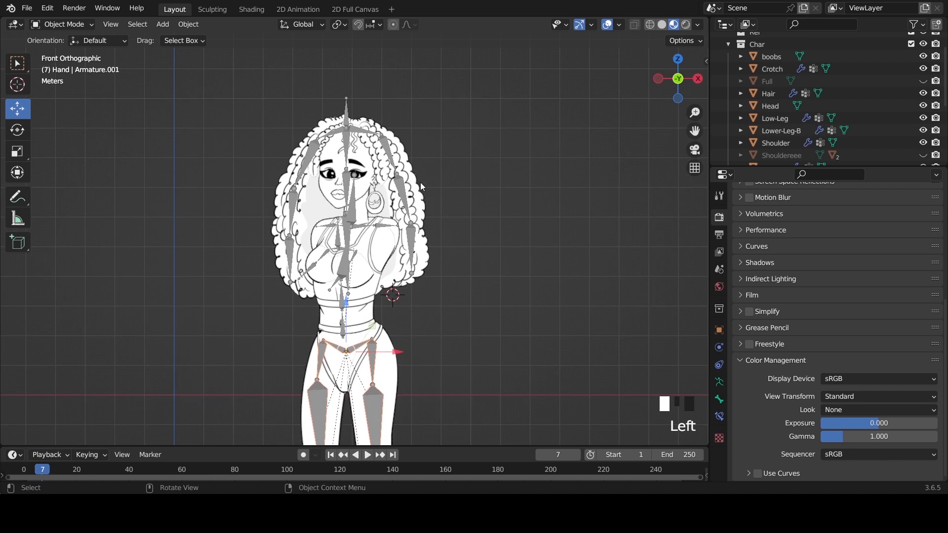